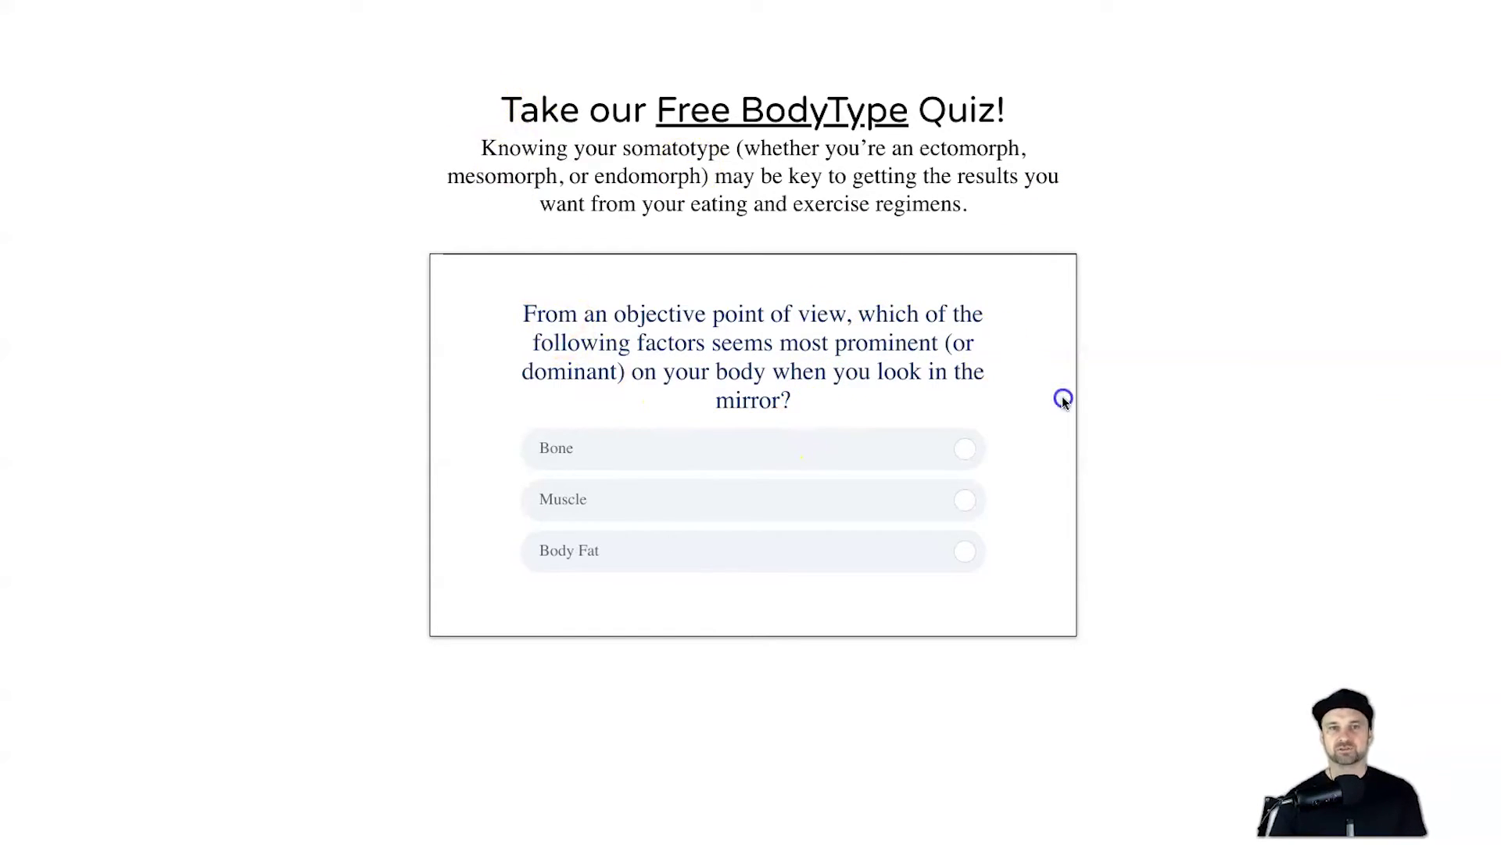
Step: Answer every BodyType quiz question, starting with Bone and ending with medium frame
{"action": "left_click", "coordinate": [708, 499]}
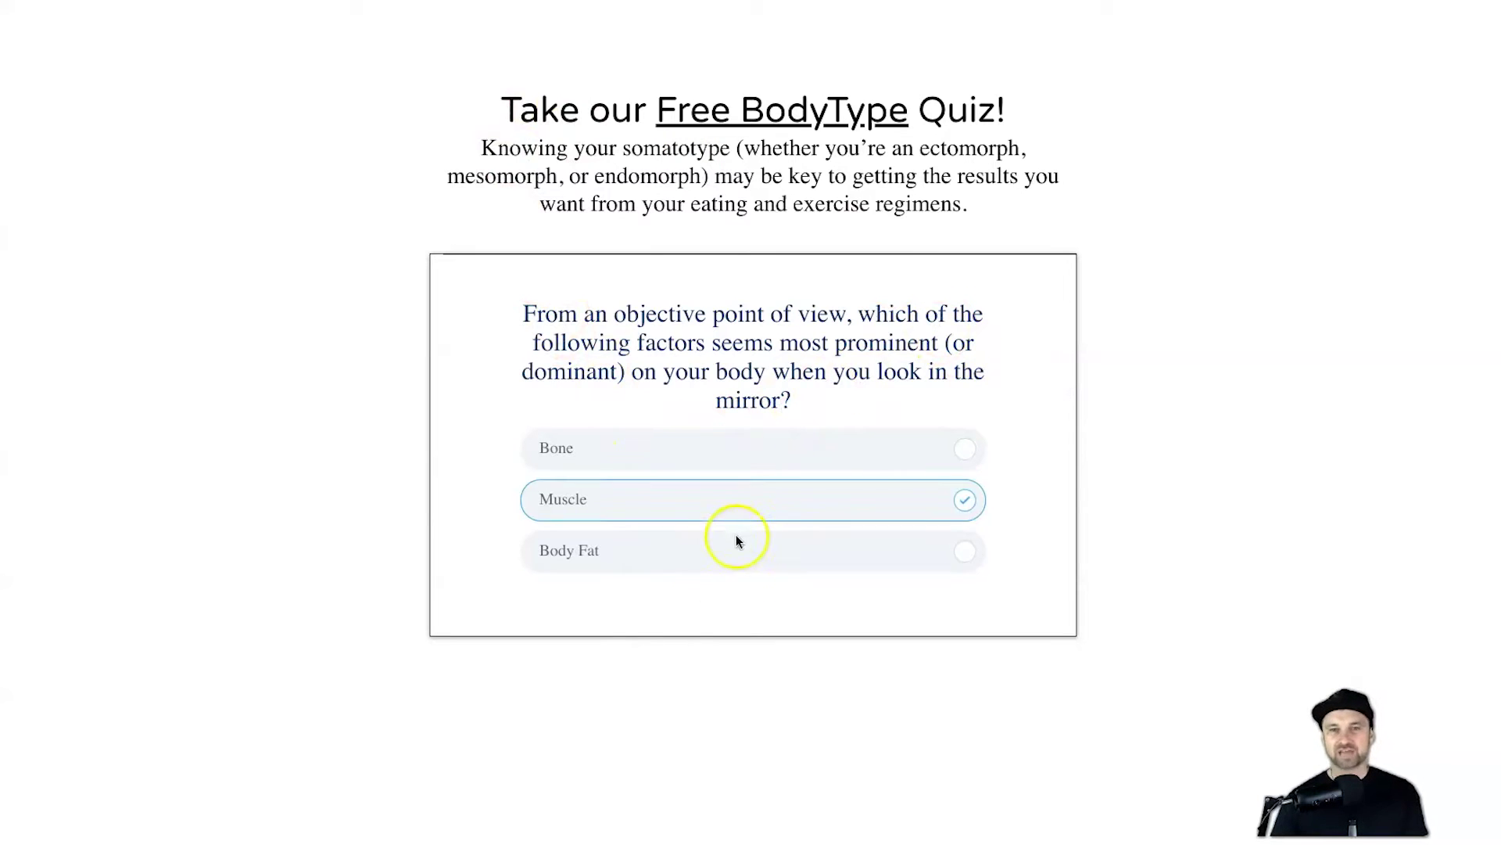
{"action": "left_click", "coordinate": [708, 466]}
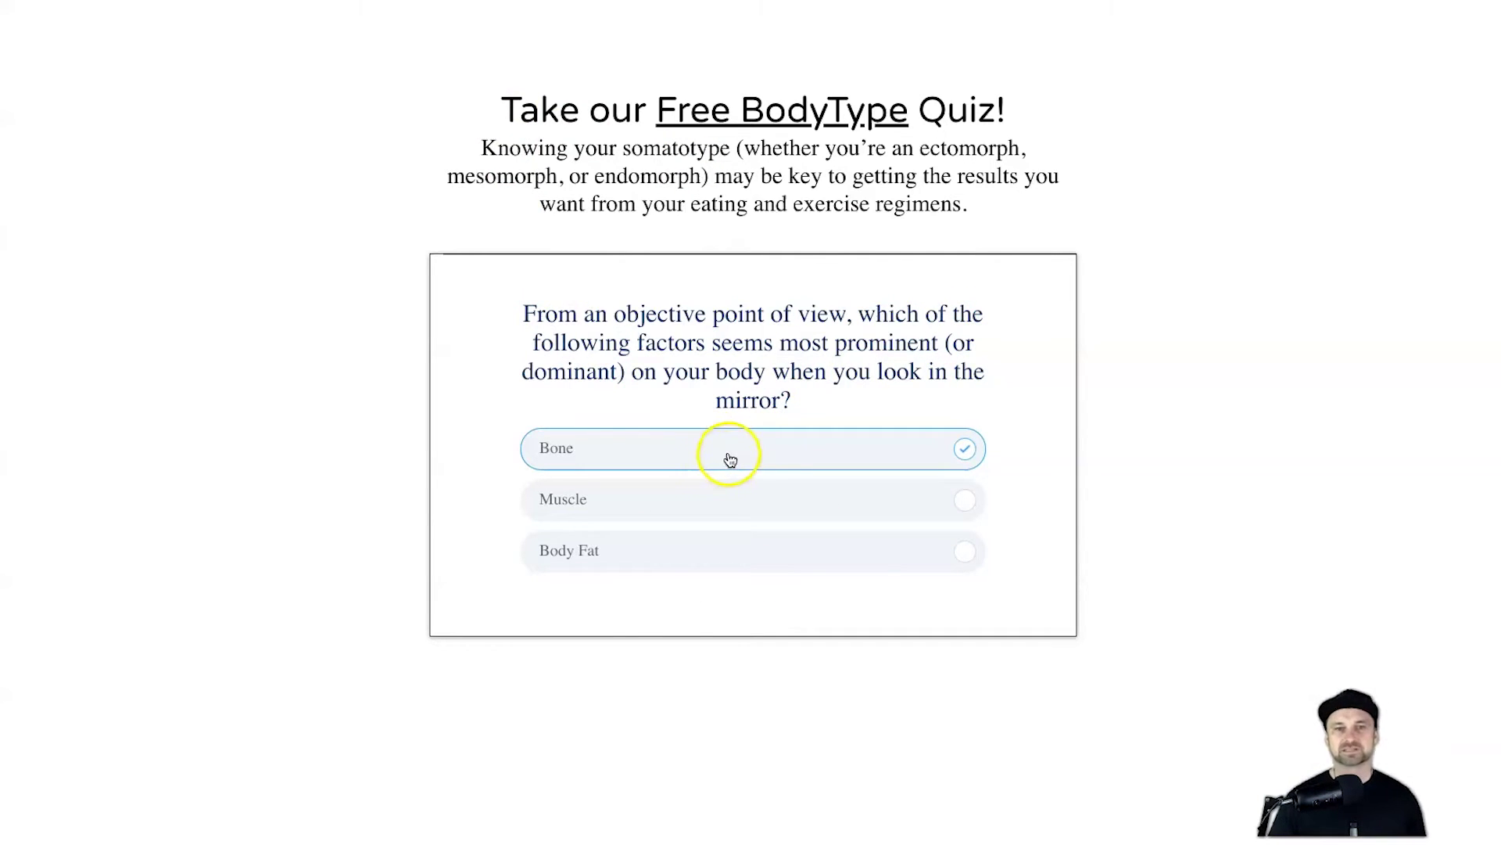
{"action": "left_click", "coordinate": [731, 452]}
{"action": "left_click", "coordinate": [685, 387]}
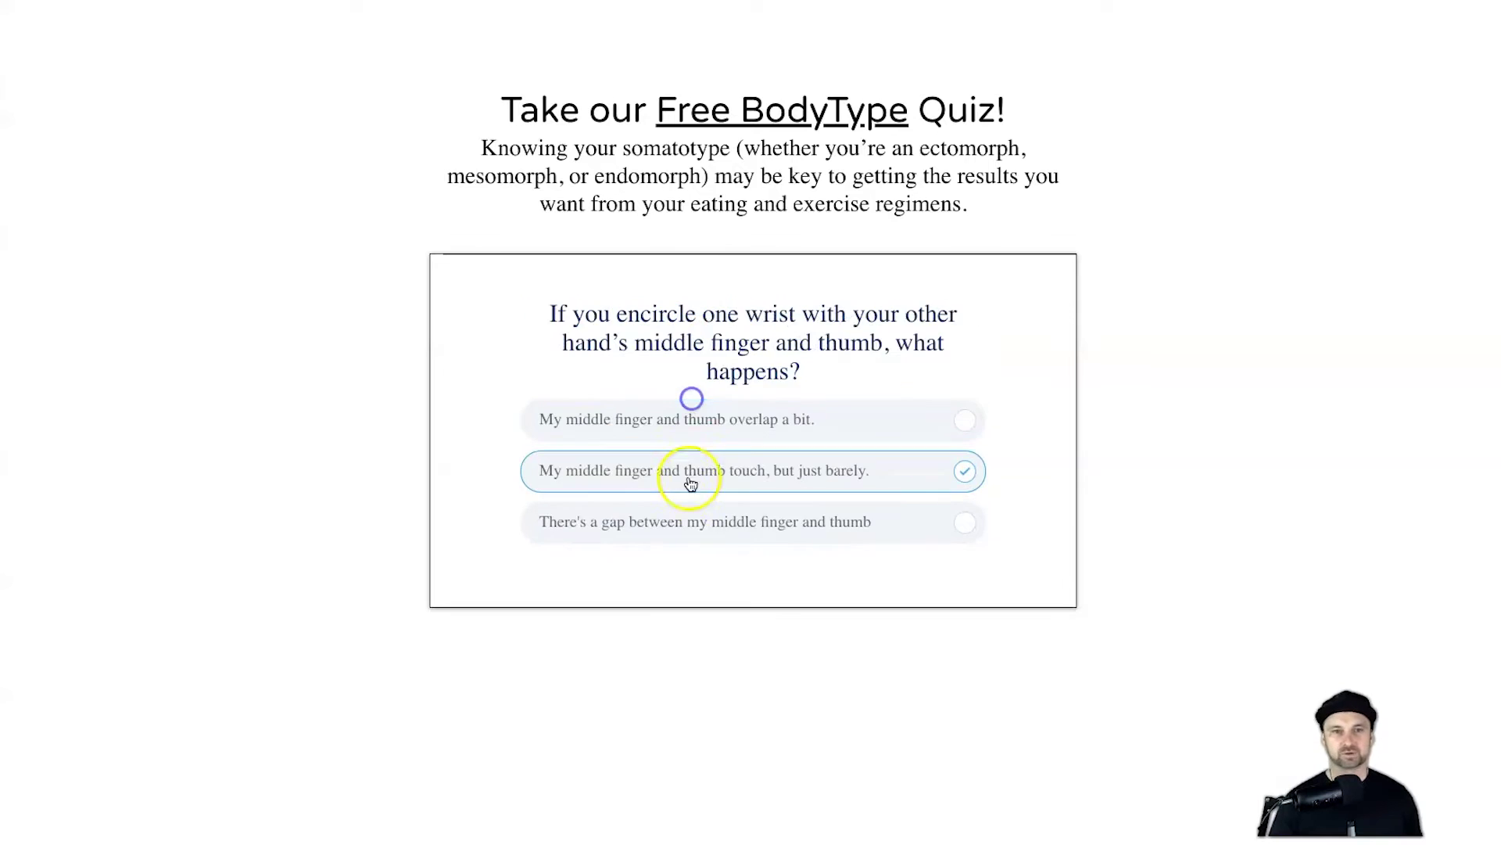
{"action": "left_click", "coordinate": [687, 473]}
{"action": "left_click", "coordinate": [684, 519]}
{"action": "left_click", "coordinate": [691, 472]}
{"action": "left_click", "coordinate": [687, 424]}
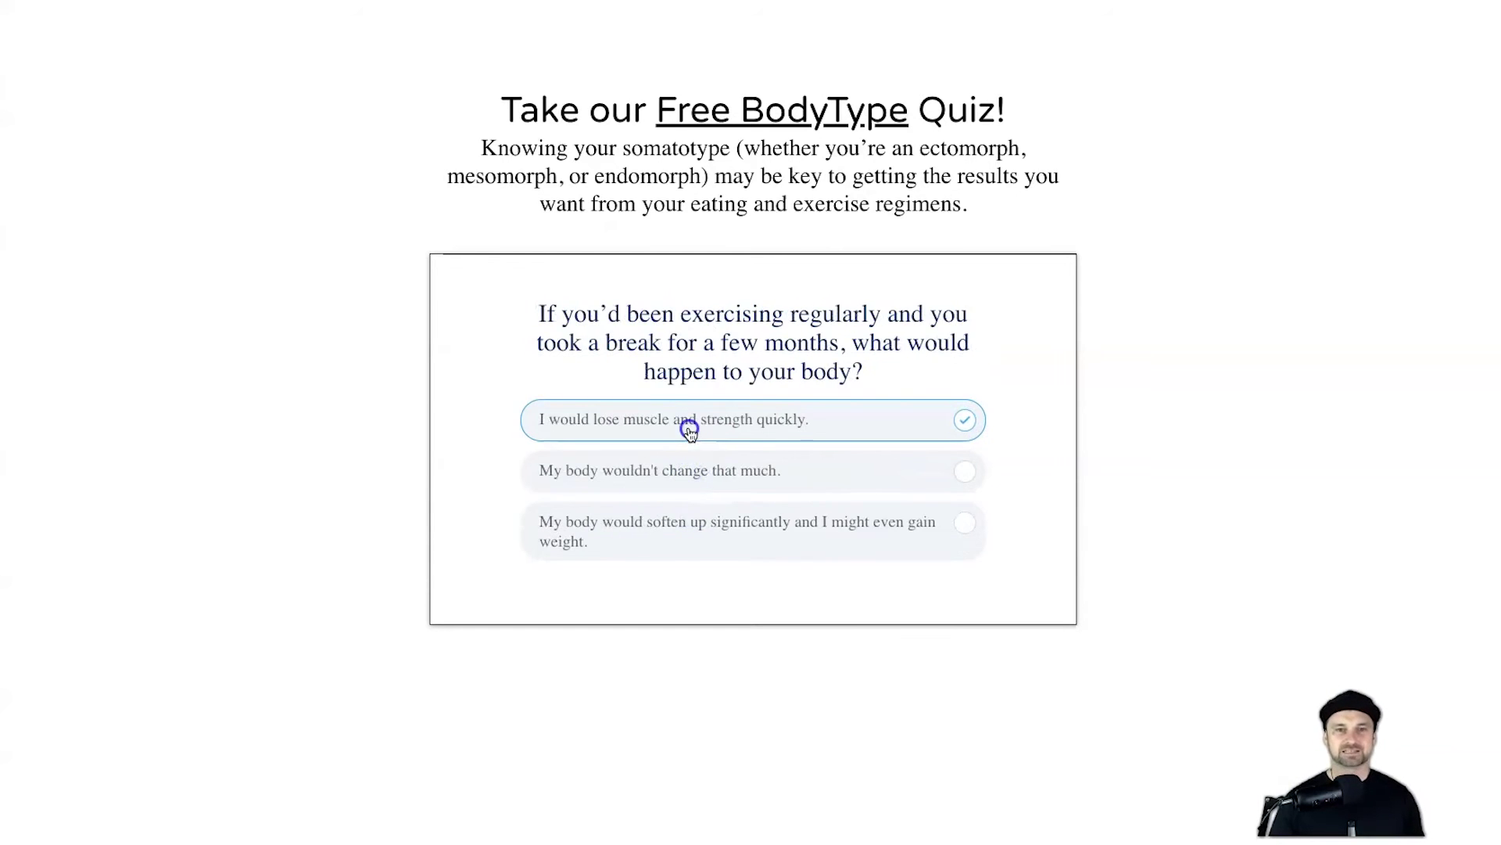
{"action": "left_click", "coordinate": [687, 469]}
{"action": "left_click", "coordinate": [689, 470]}
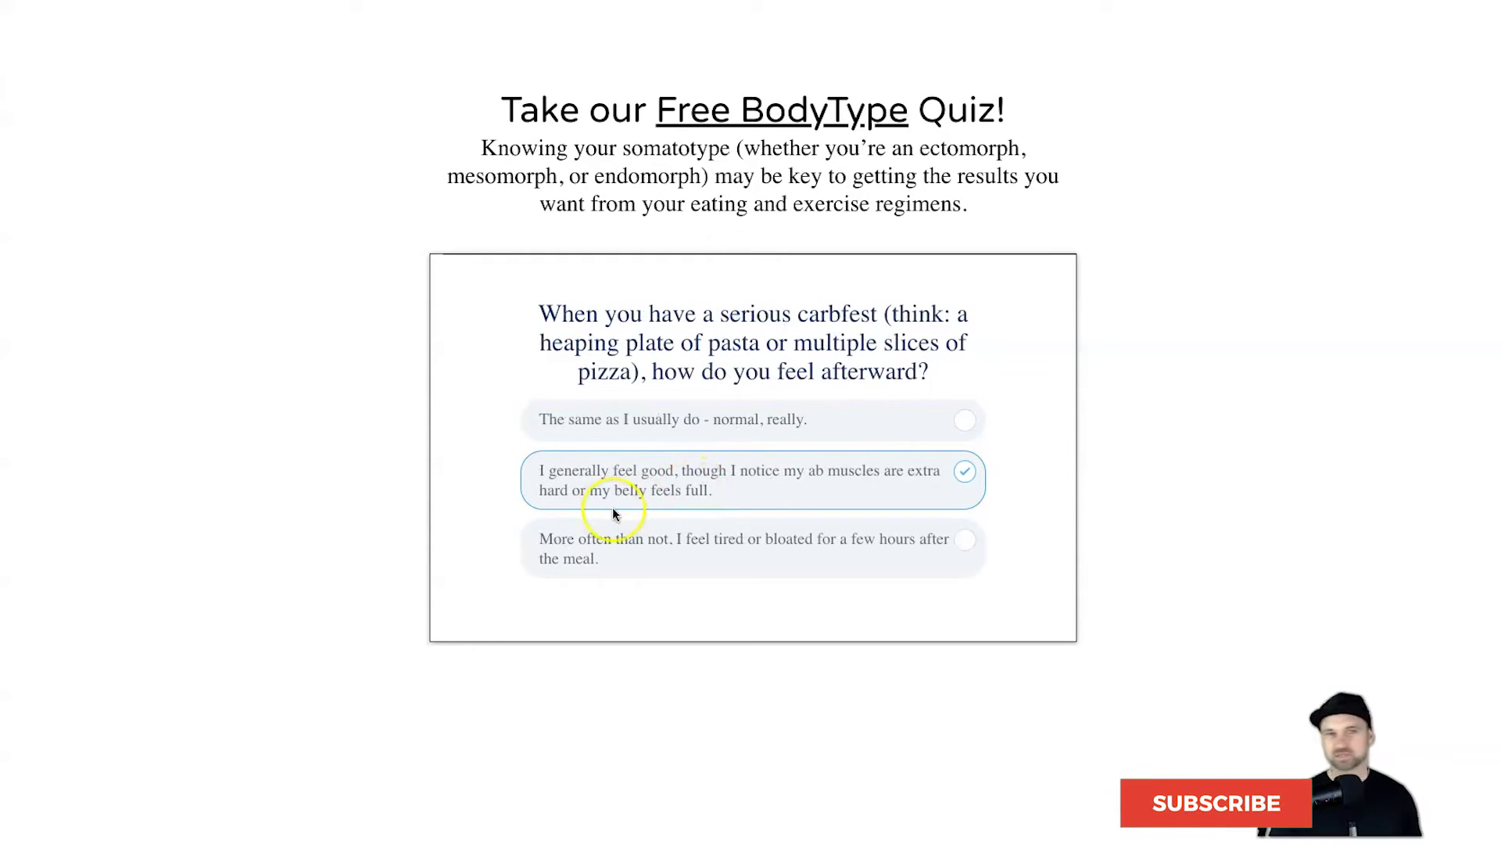
{"action": "left_click", "coordinate": [804, 546]}
{"action": "left_click", "coordinate": [764, 439]}
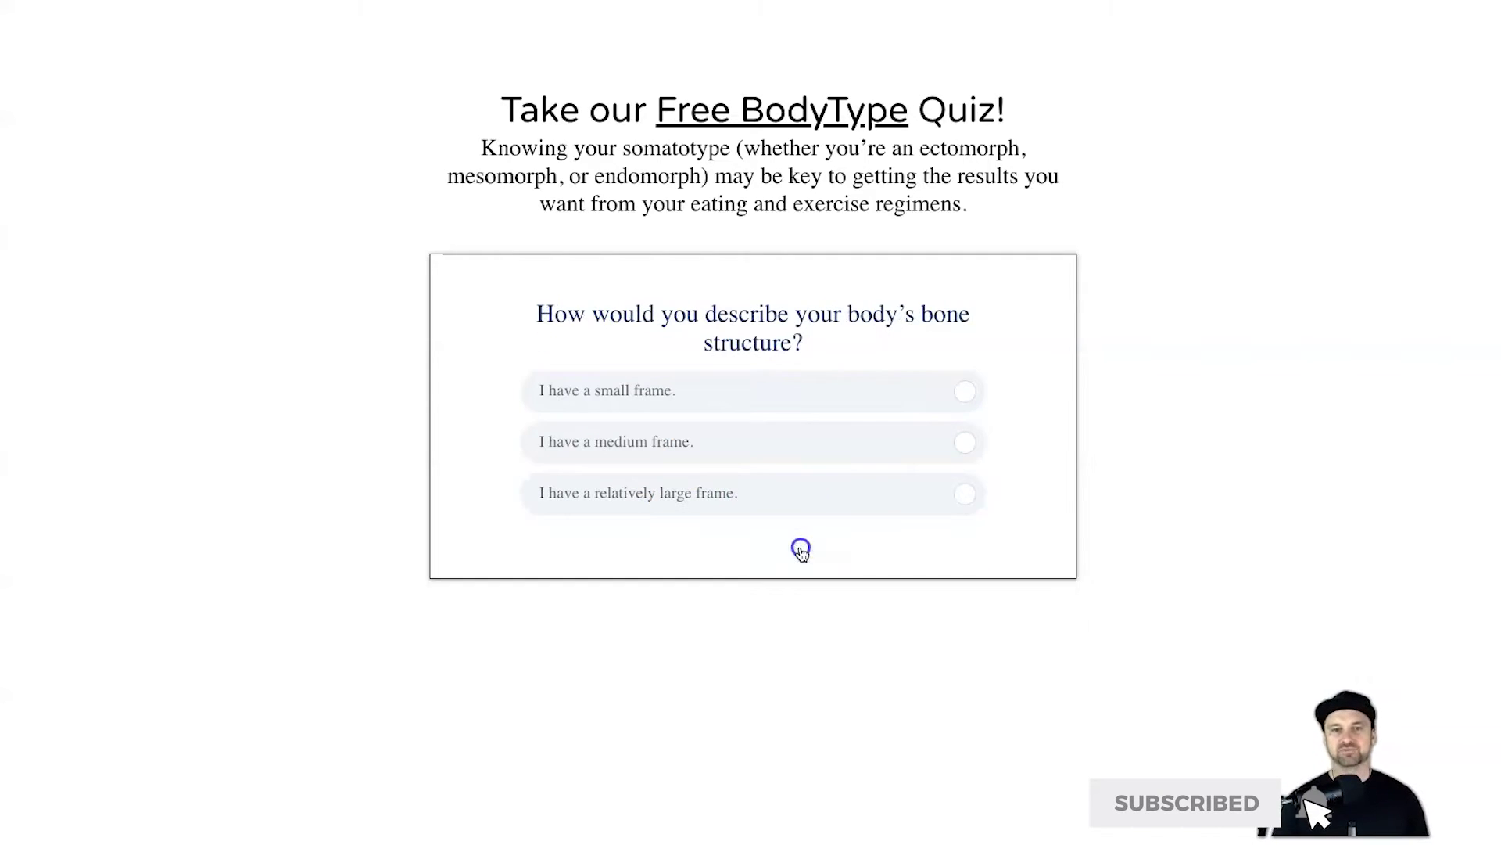
Step: Enter first name Test and a test e-mail address, then submit the opt-in form
{"action": "left_click", "coordinate": [709, 458]}
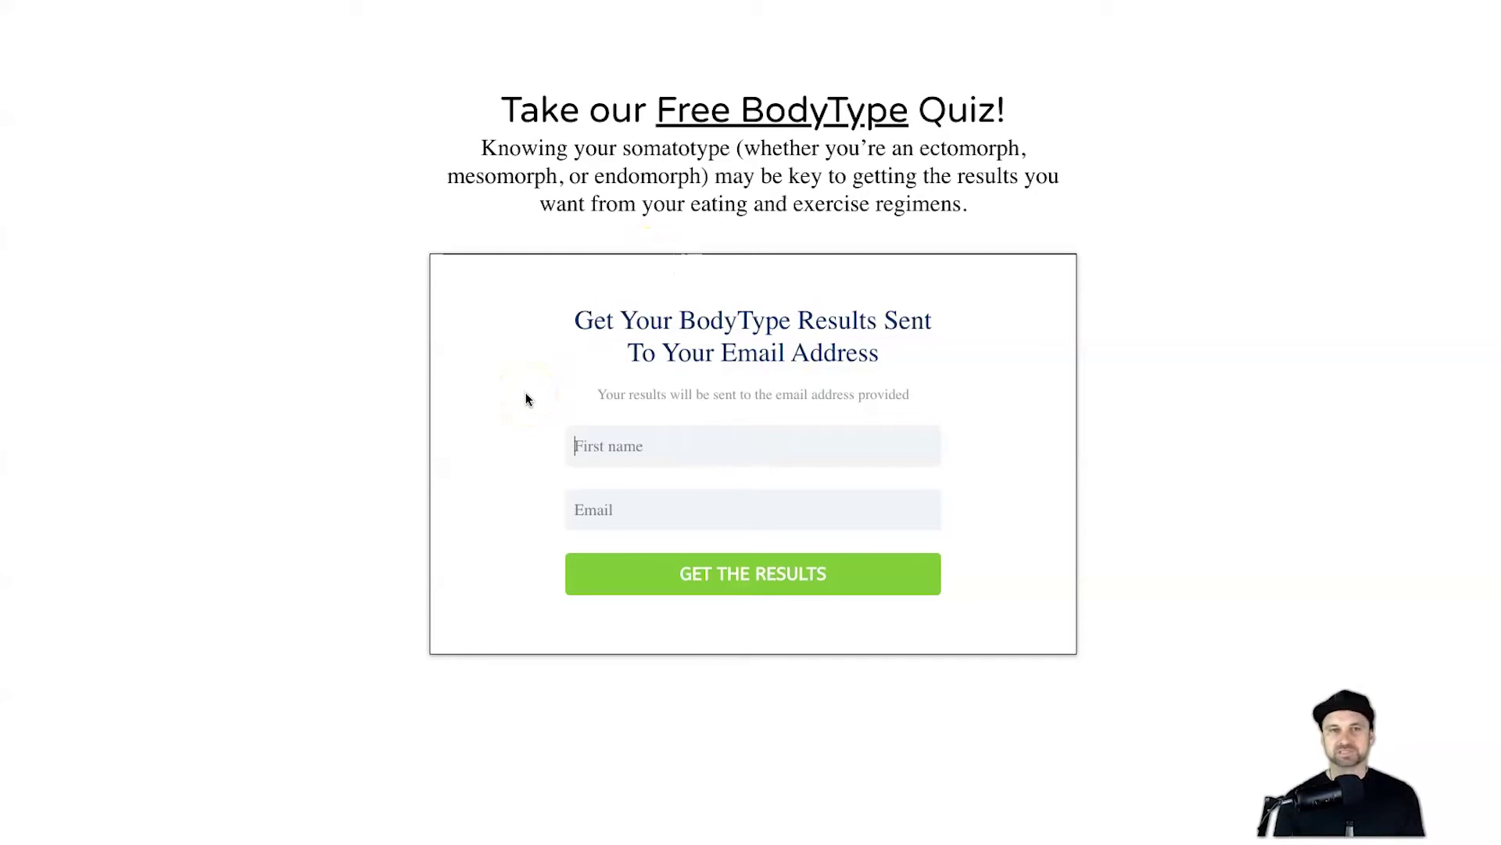
{"action": "type", "text": "Test"}
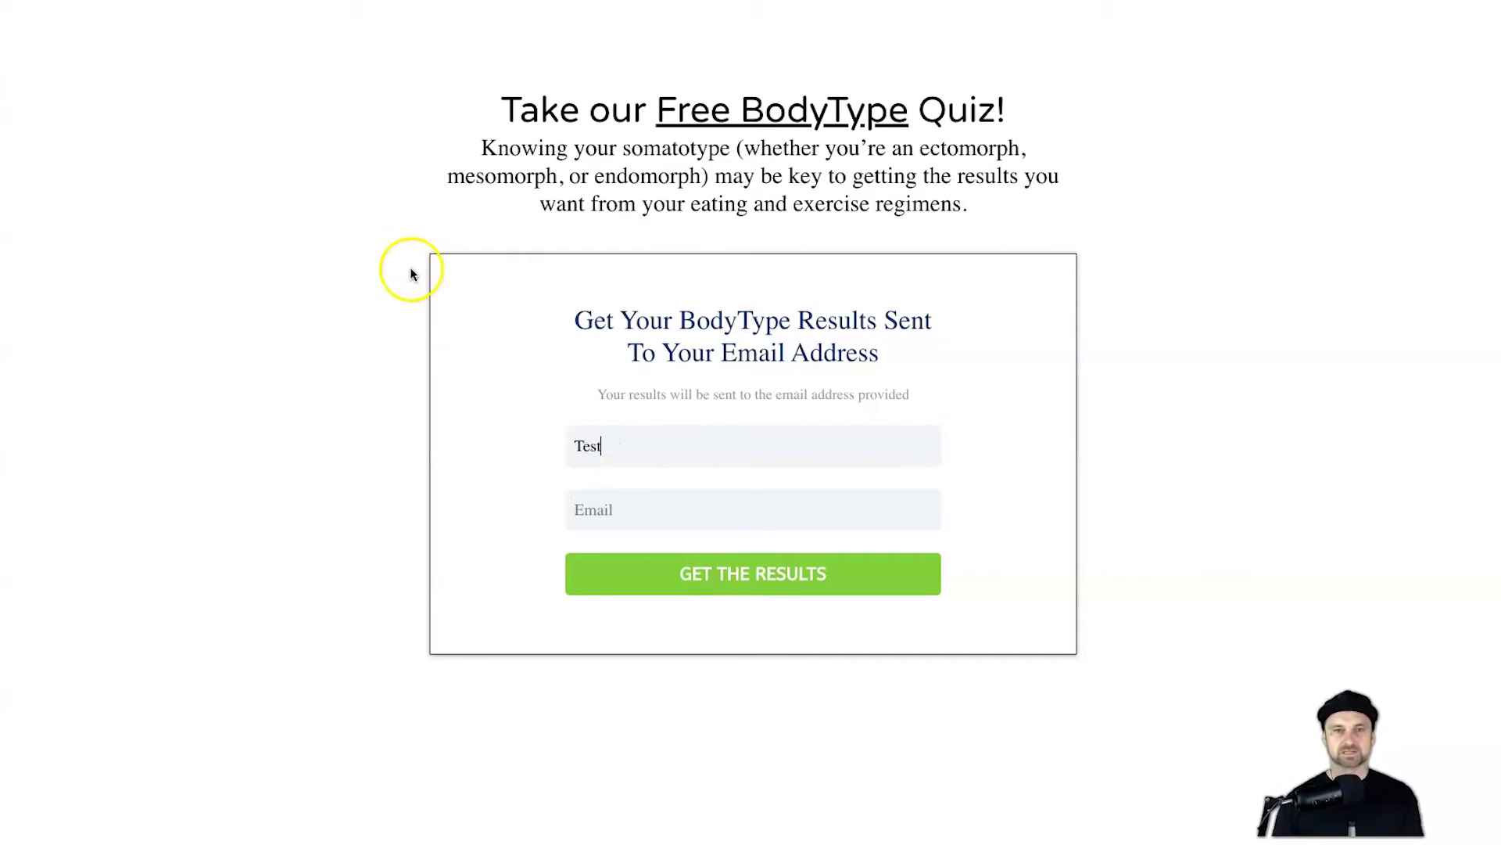
{"action": "key", "text": "Tab"}
{"action": "type", "text": "testemail@"}
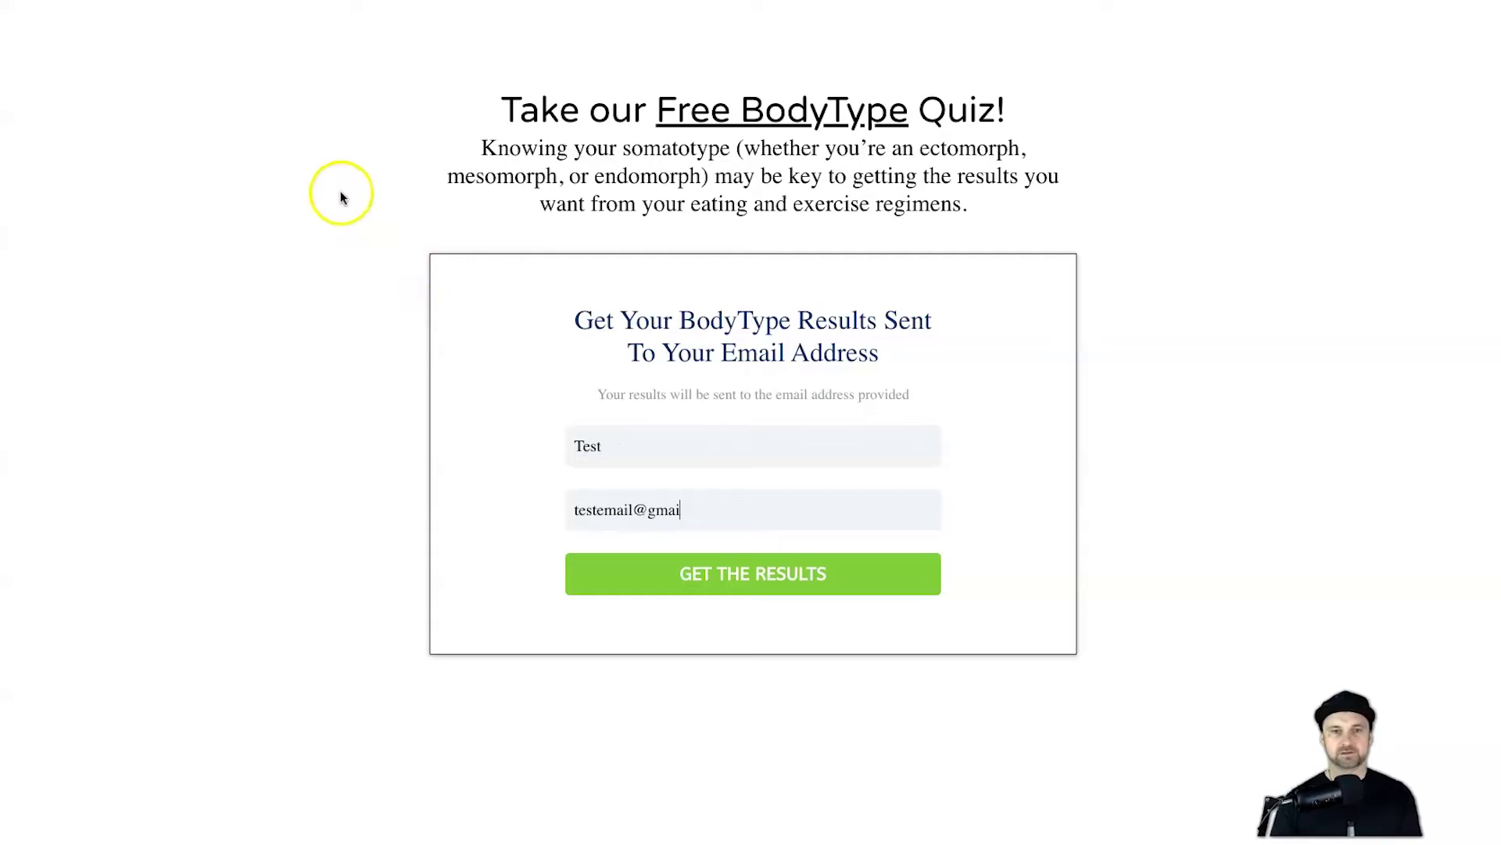
{"action": "type", "text": "gmailc"}
{"action": "key", "text": "BackSpace"}
{"action": "type", "text": ".com"}
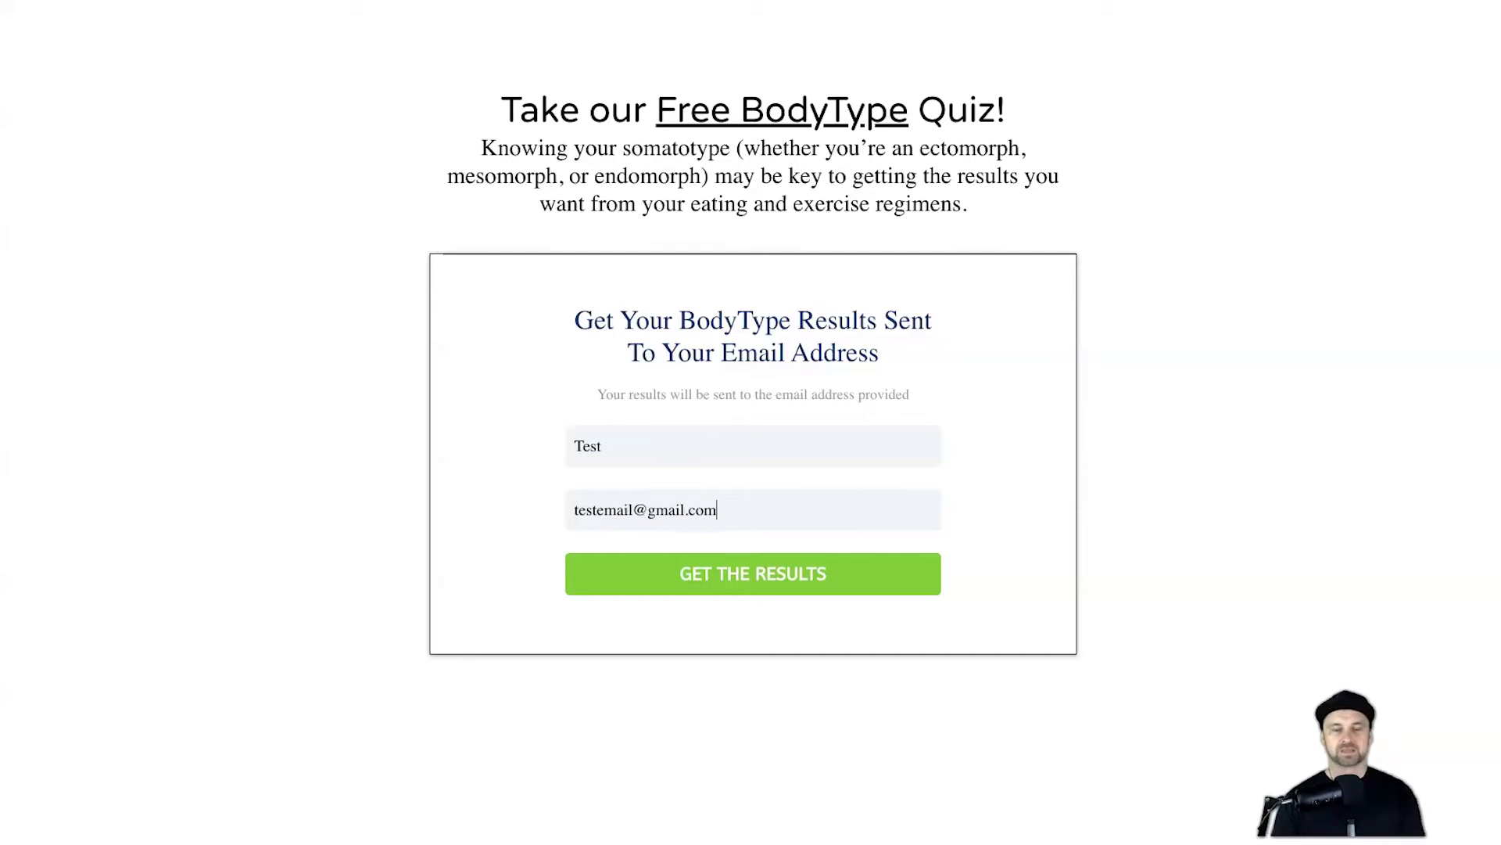
{"action": "left_click", "coordinate": [865, 564]}
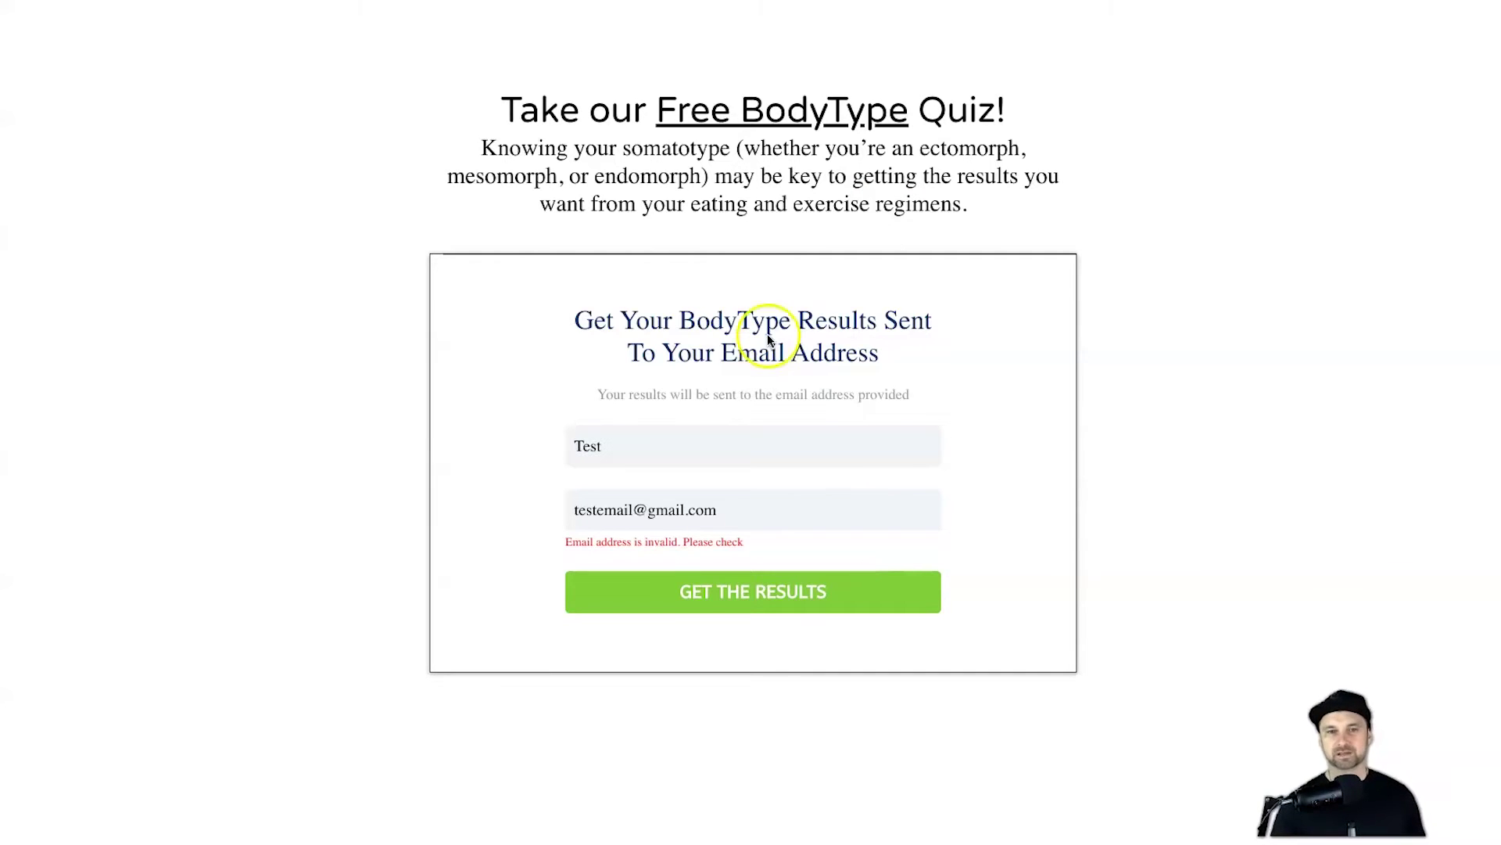
Step: Replace the e-mail with a corrected address and resubmit the form
{"action": "double_click", "coordinate": [626, 508]}
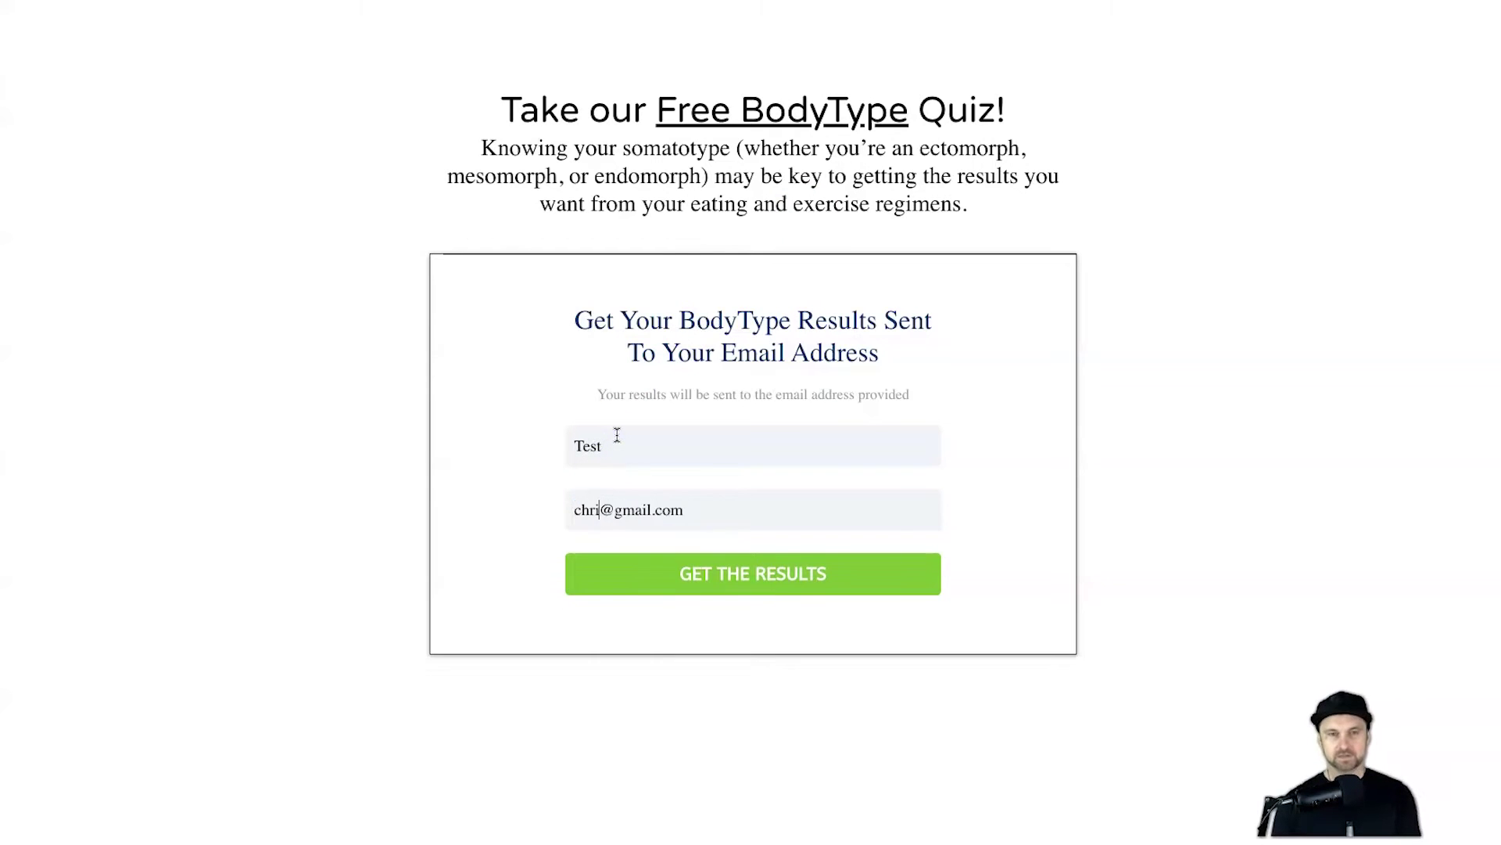
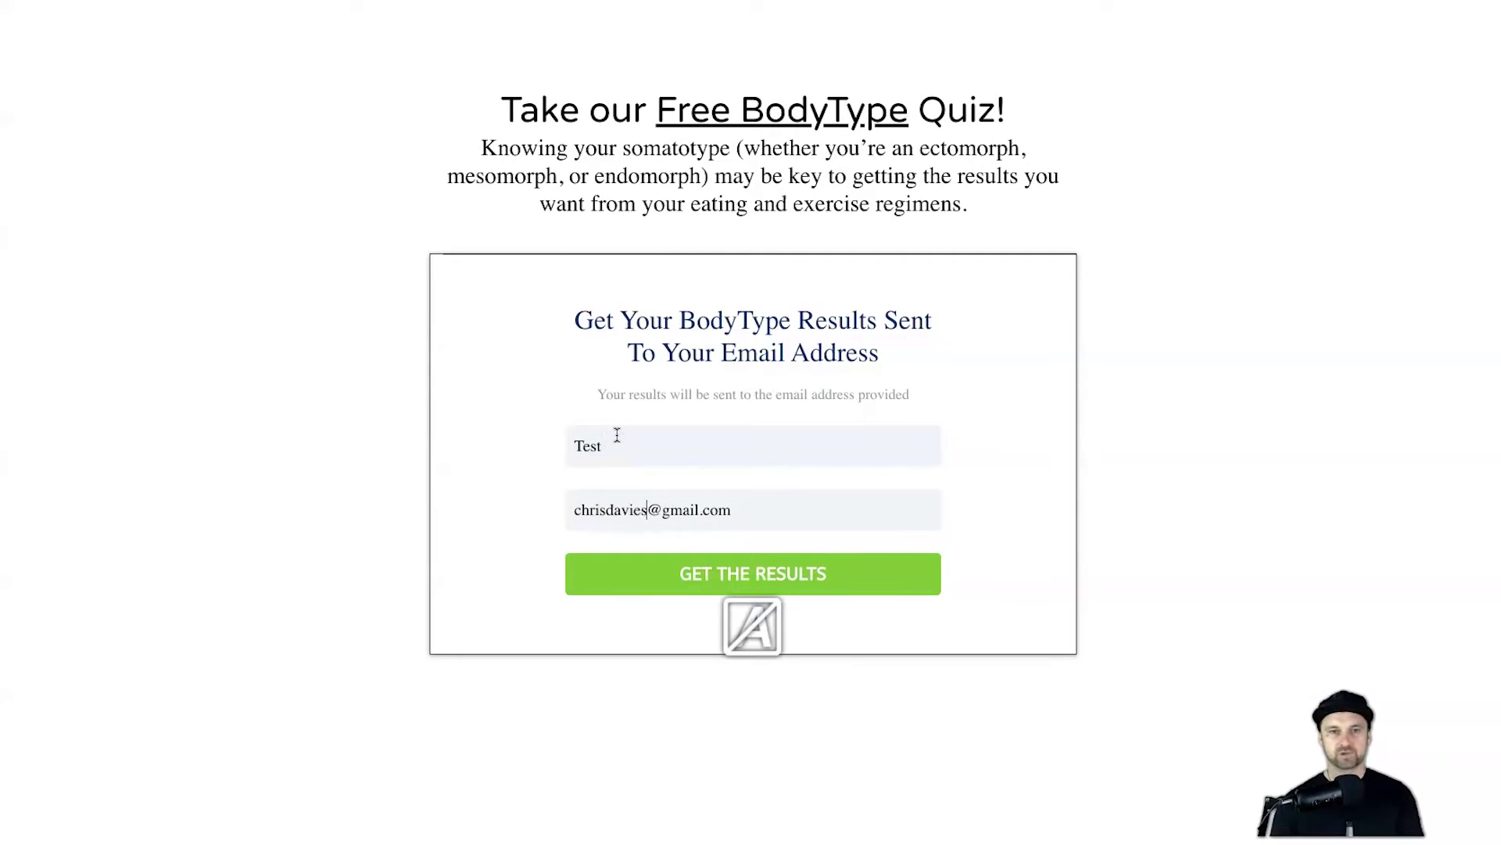
{"action": "type", "text": "viess"}
{"action": "key", "text": "Right"}
{"action": "key", "text": "shift+End"}
{"action": "type", "text": "o"}
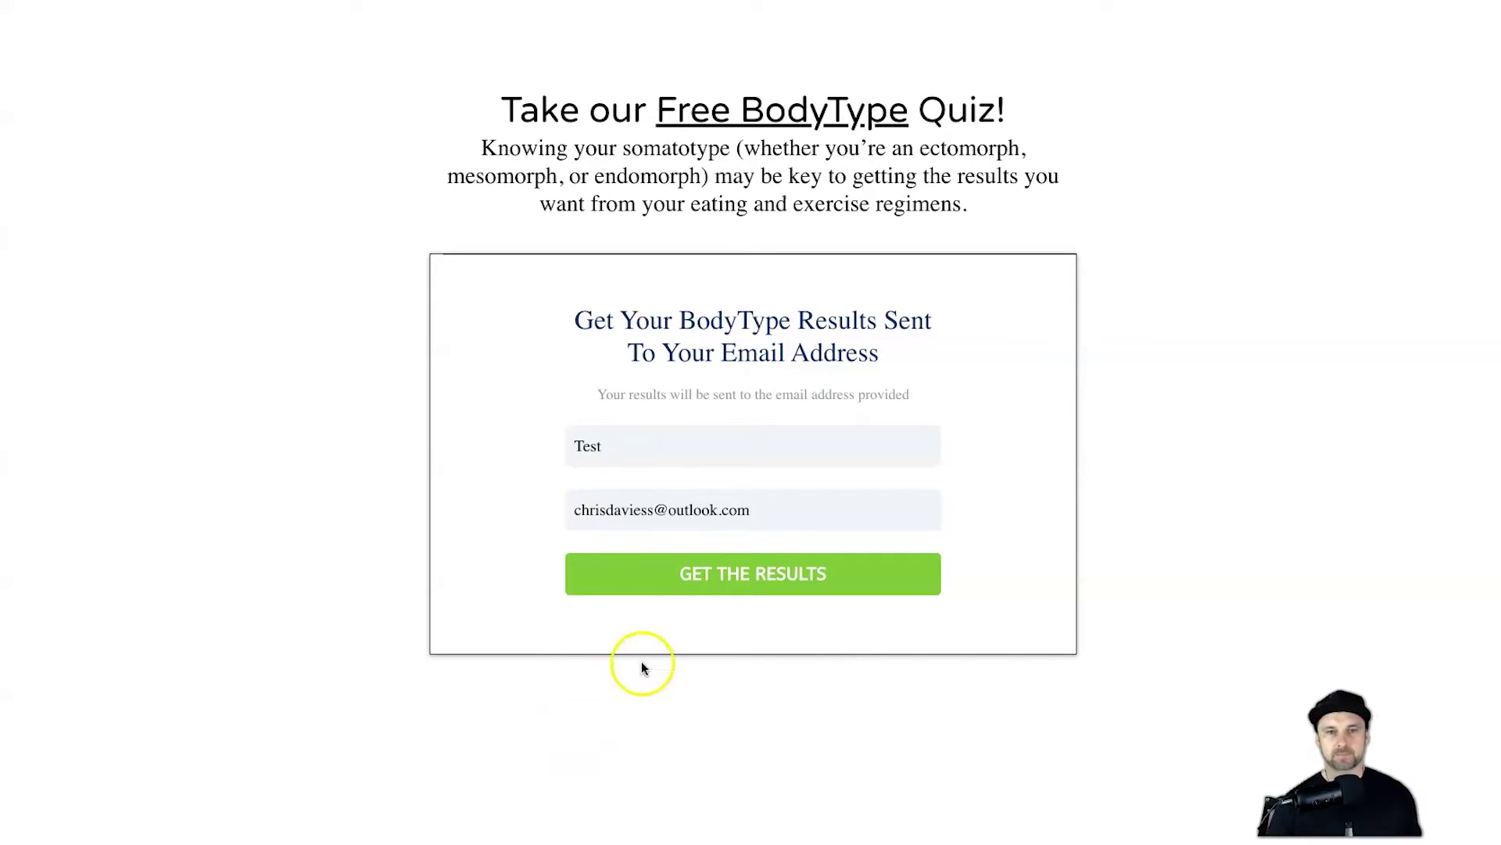
{"action": "left_click", "coordinate": [687, 579]}
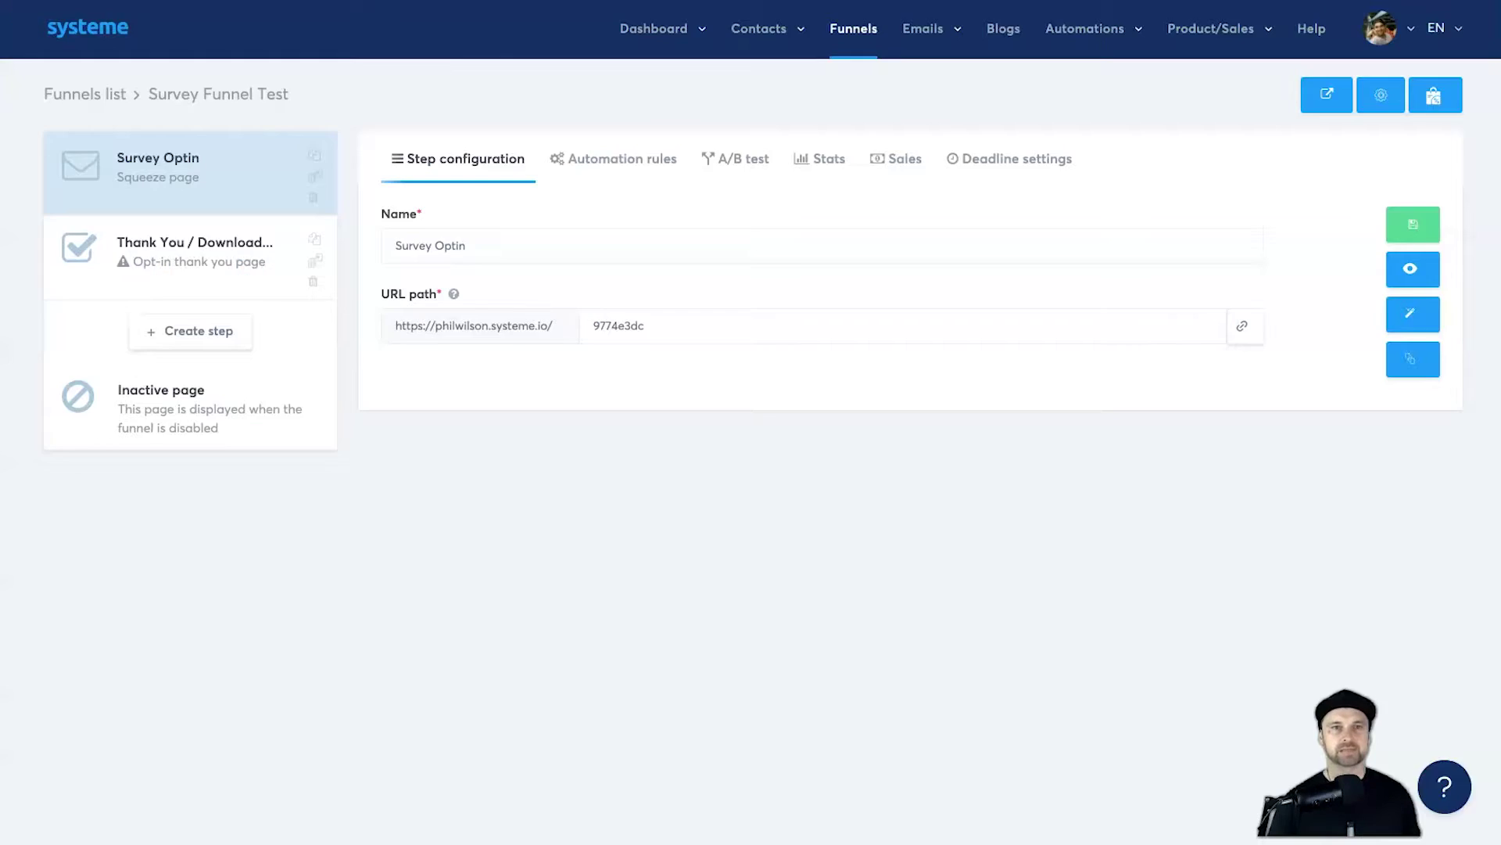
{"action": "left_click", "coordinate": [82, 96]}
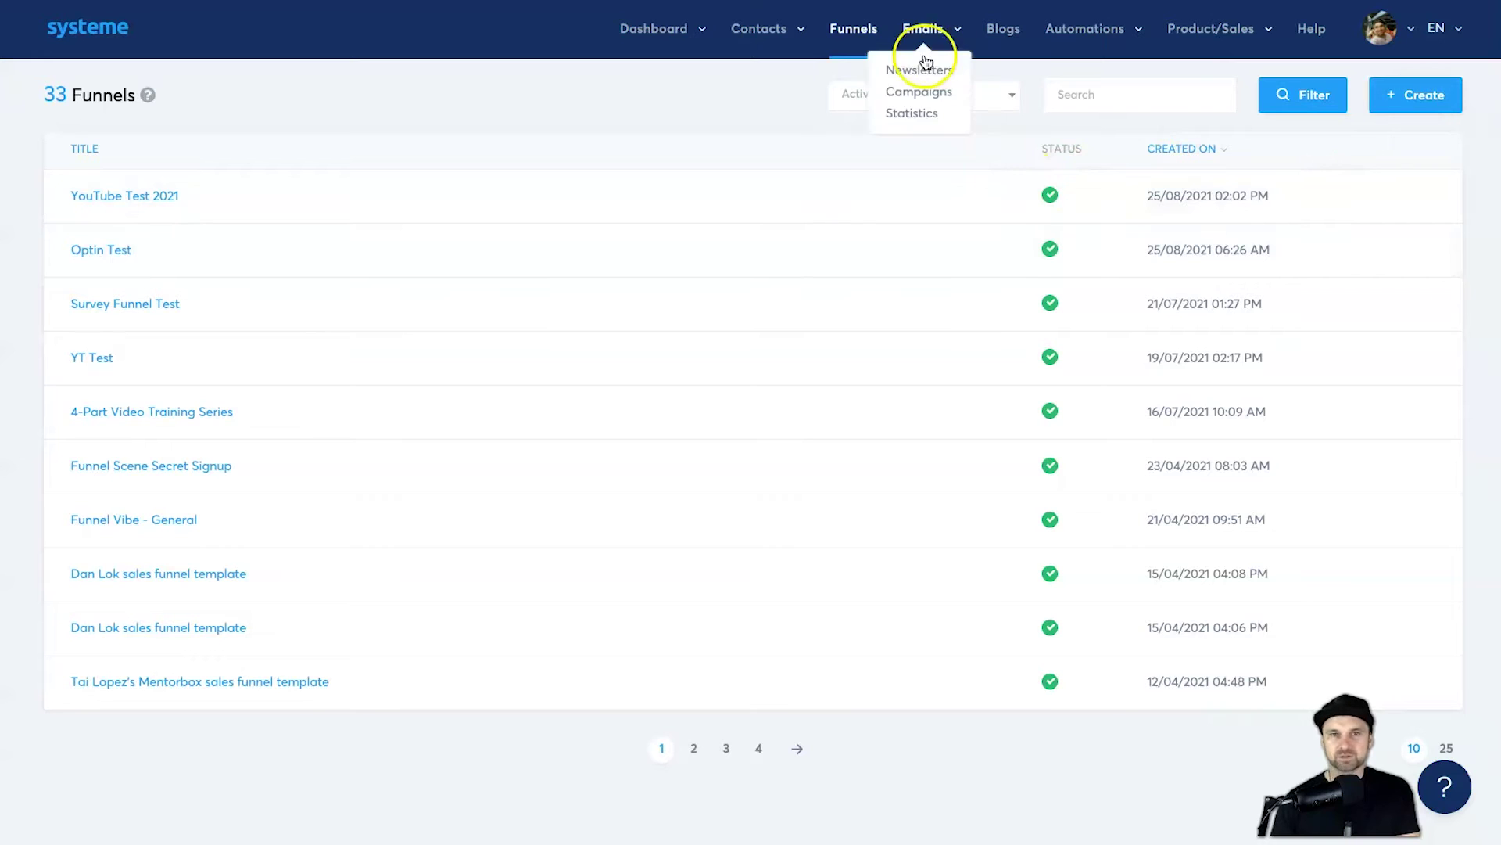
{"action": "left_click", "coordinate": [1404, 95]}
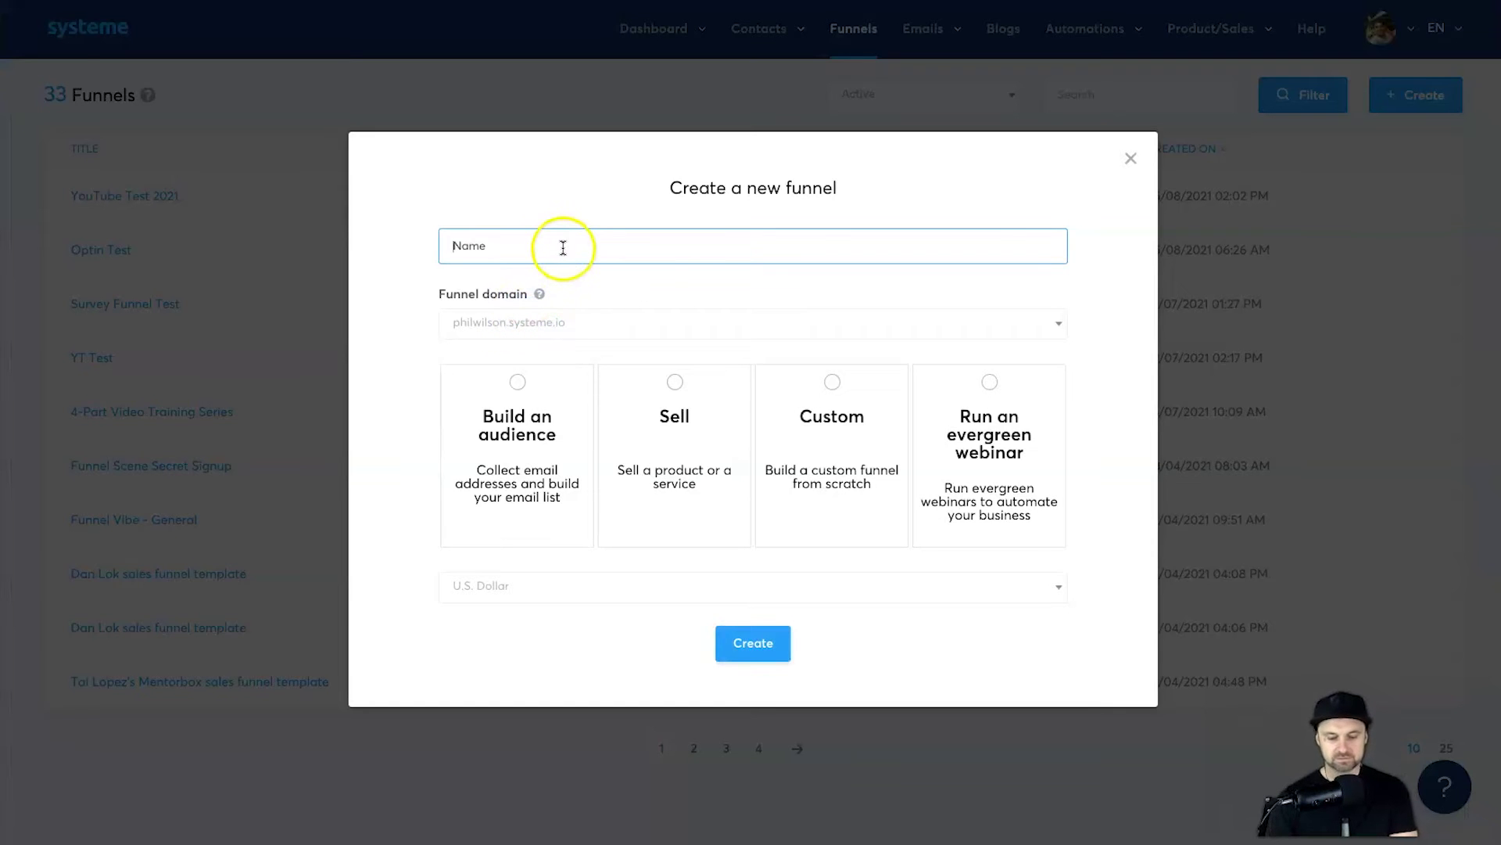
{"action": "type", "text": "YouTube Funnel Example"}
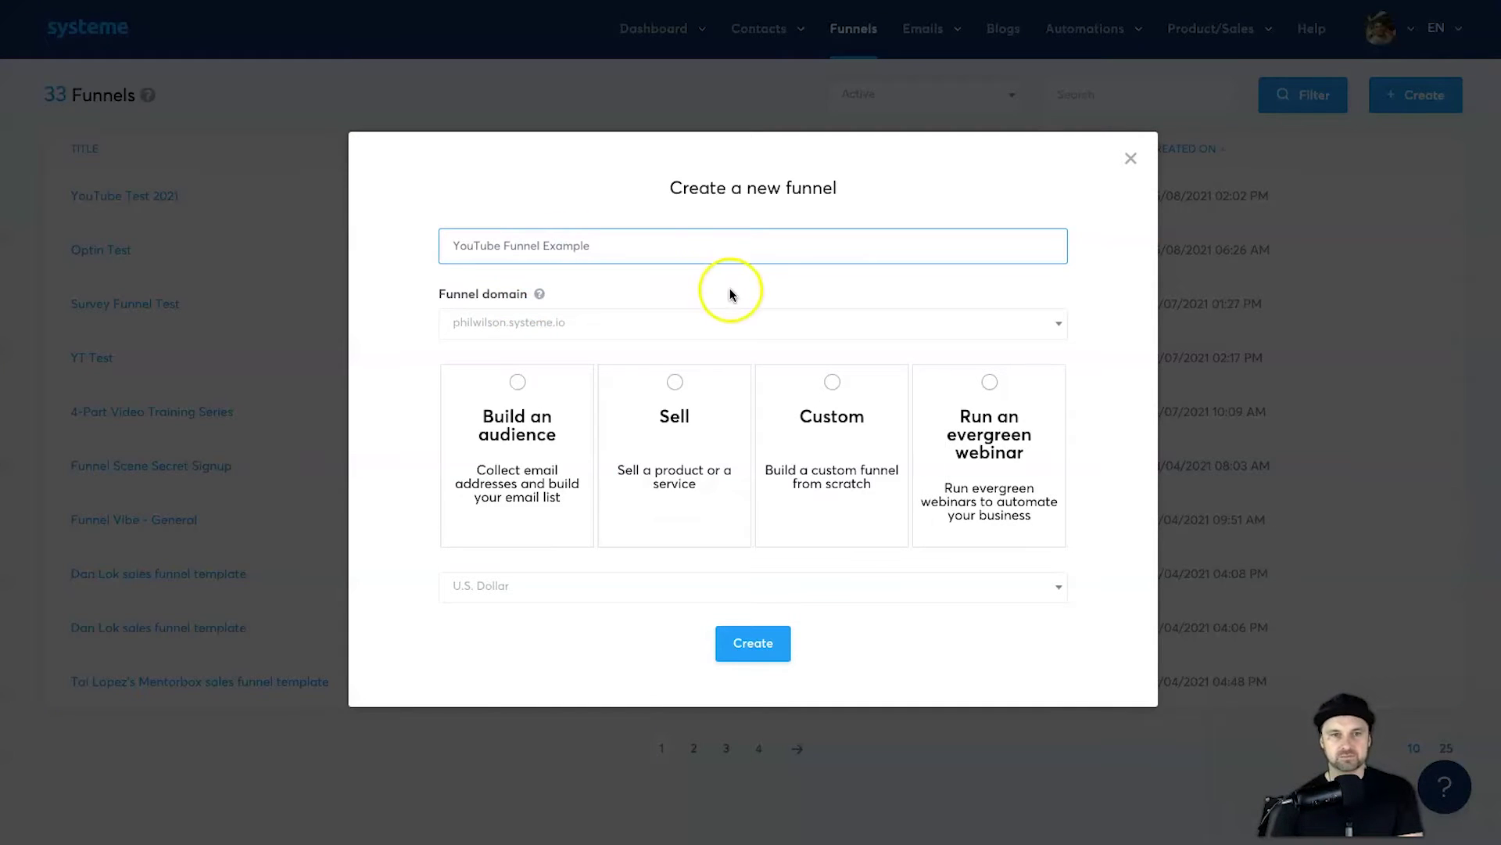
{"action": "left_click", "coordinate": [459, 431]}
{"action": "left_click", "coordinate": [516, 322]}
{"action": "left_click", "coordinate": [520, 386]}
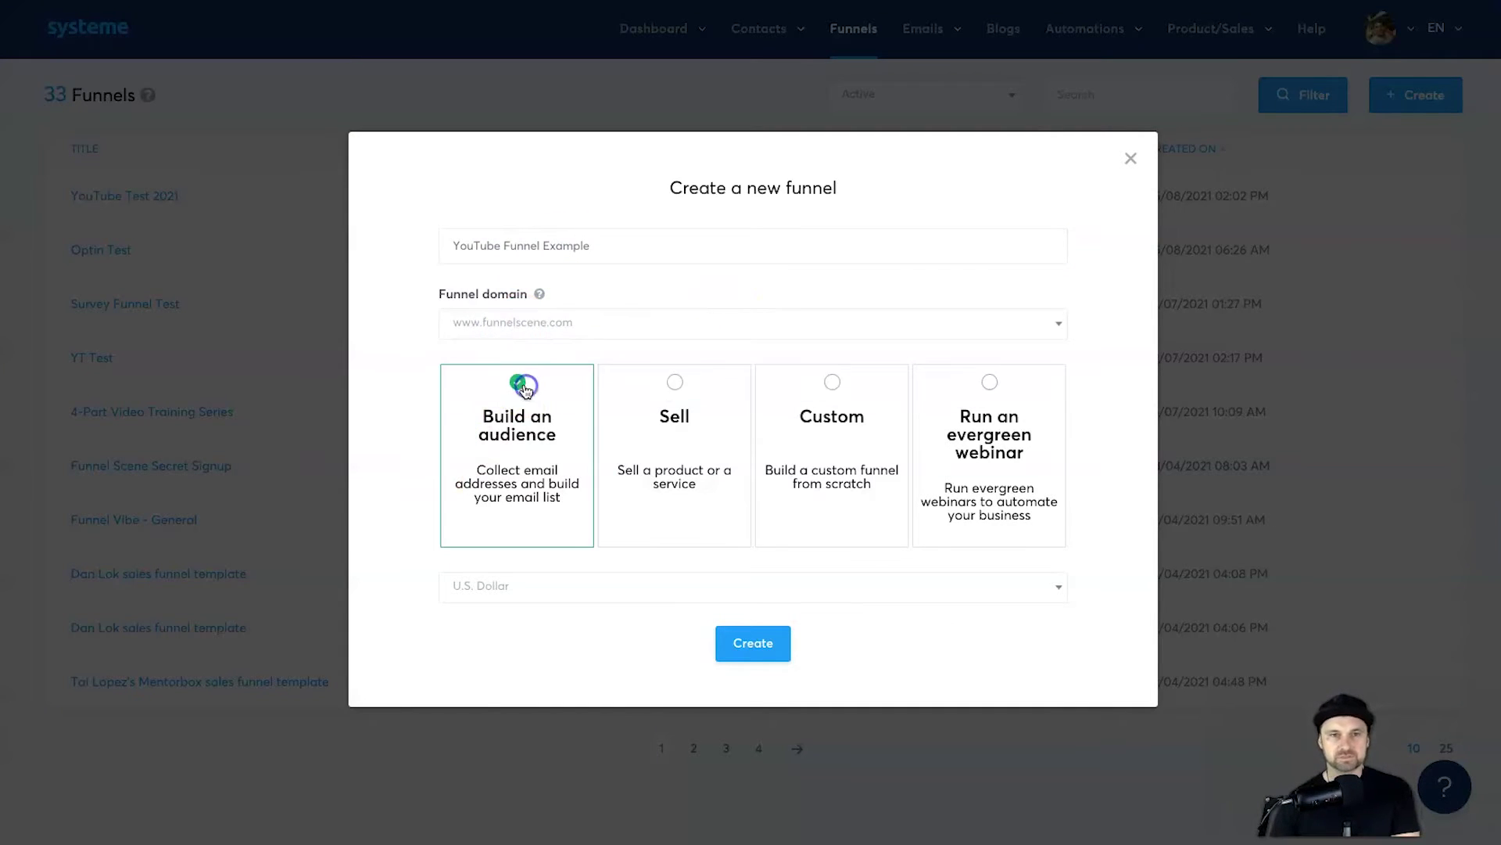
{"action": "left_click", "coordinate": [753, 643]}
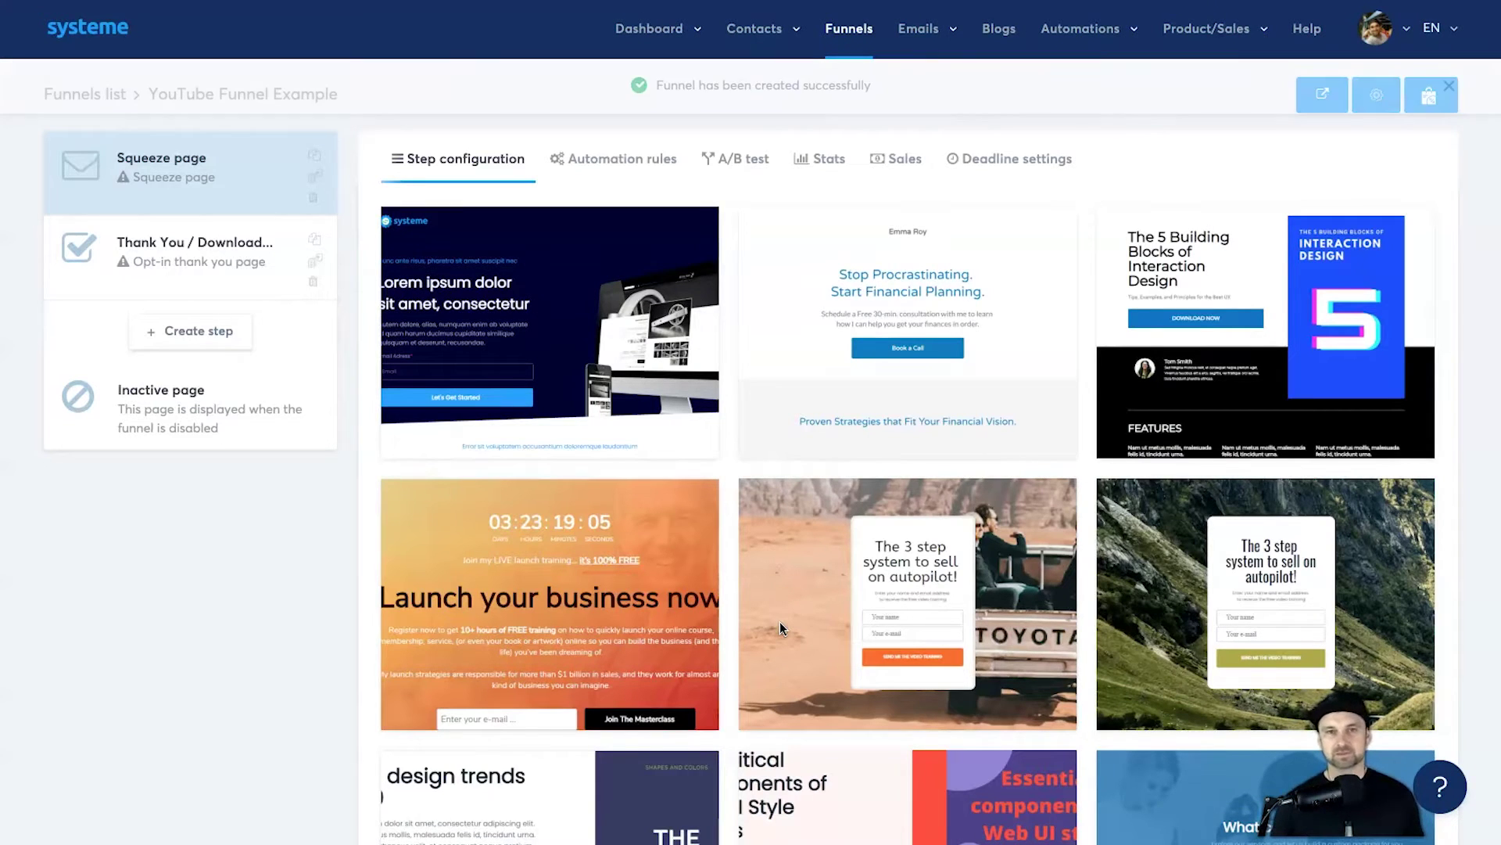
Step: Choose the Stop Procrastinating template for the squeeze page
{"action": "mouse_move", "coordinate": [790, 608]}
{"action": "scroll", "coordinate": [790, 625], "scroll_direction": "down", "scroll_amount": 4}
{"action": "scroll", "coordinate": [799, 611], "scroll_direction": "up", "scroll_amount": 4}
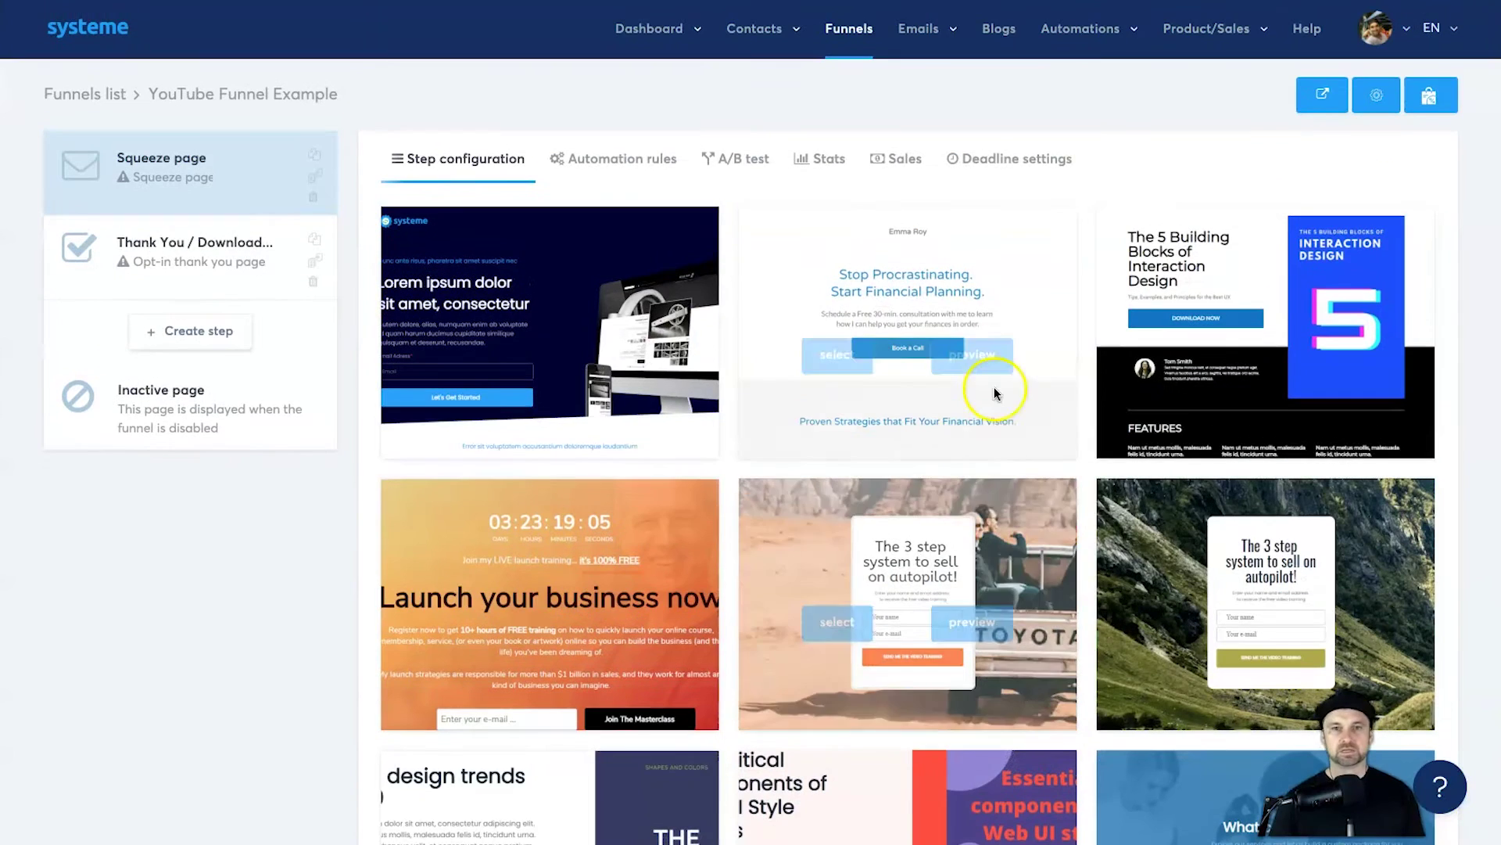
{"action": "mouse_move", "coordinate": [821, 337]}
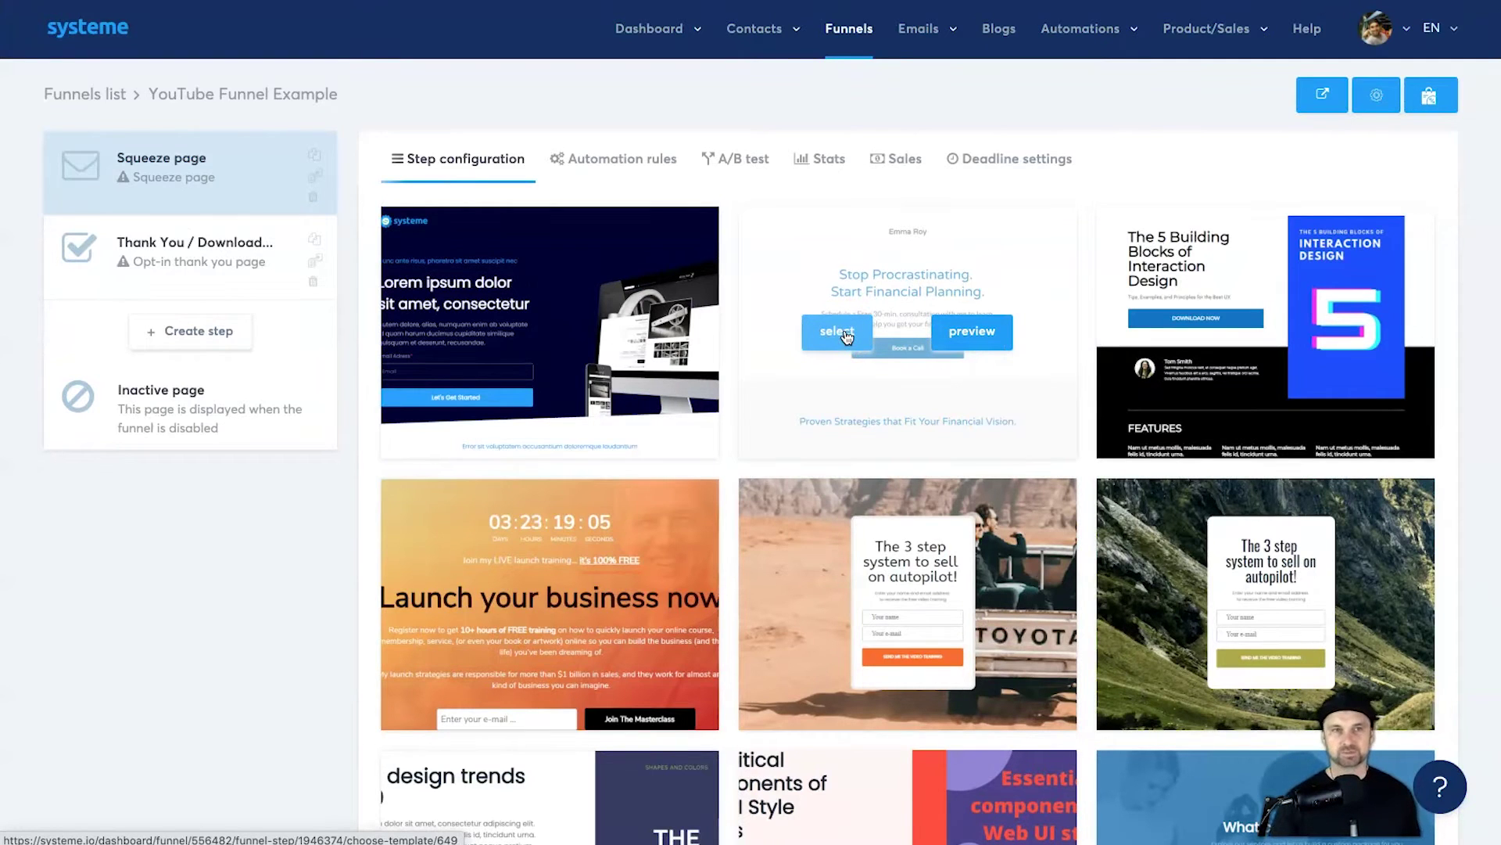
{"action": "left_click", "coordinate": [846, 335]}
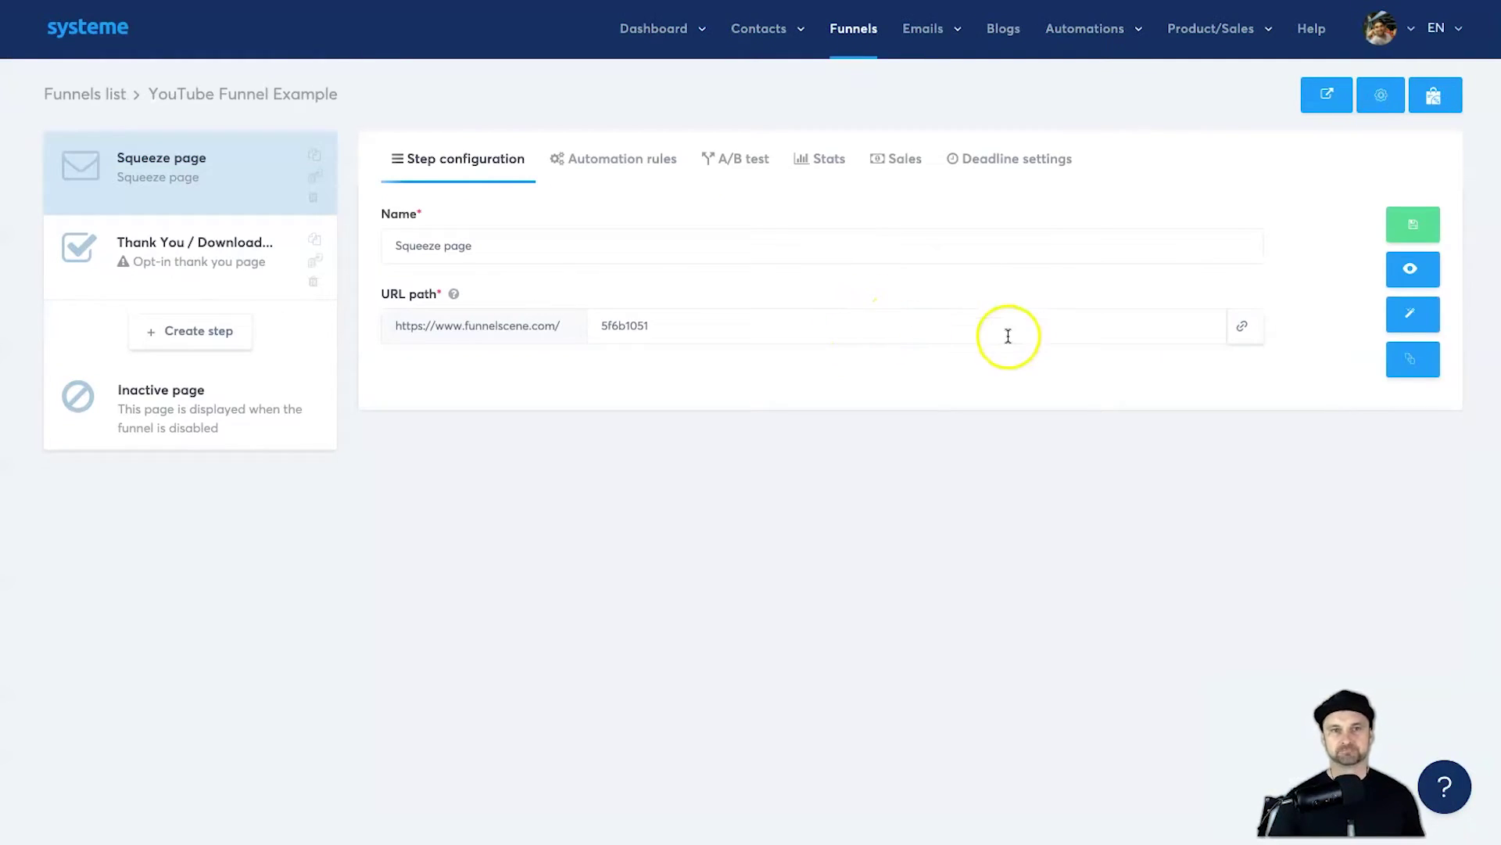
Step: Set the URL path to survey-funnel-example, rename the step Survey Funnel, and save
{"action": "double_click", "coordinate": [994, 334]}
{"action": "type", "text": "survey-funnel-"}
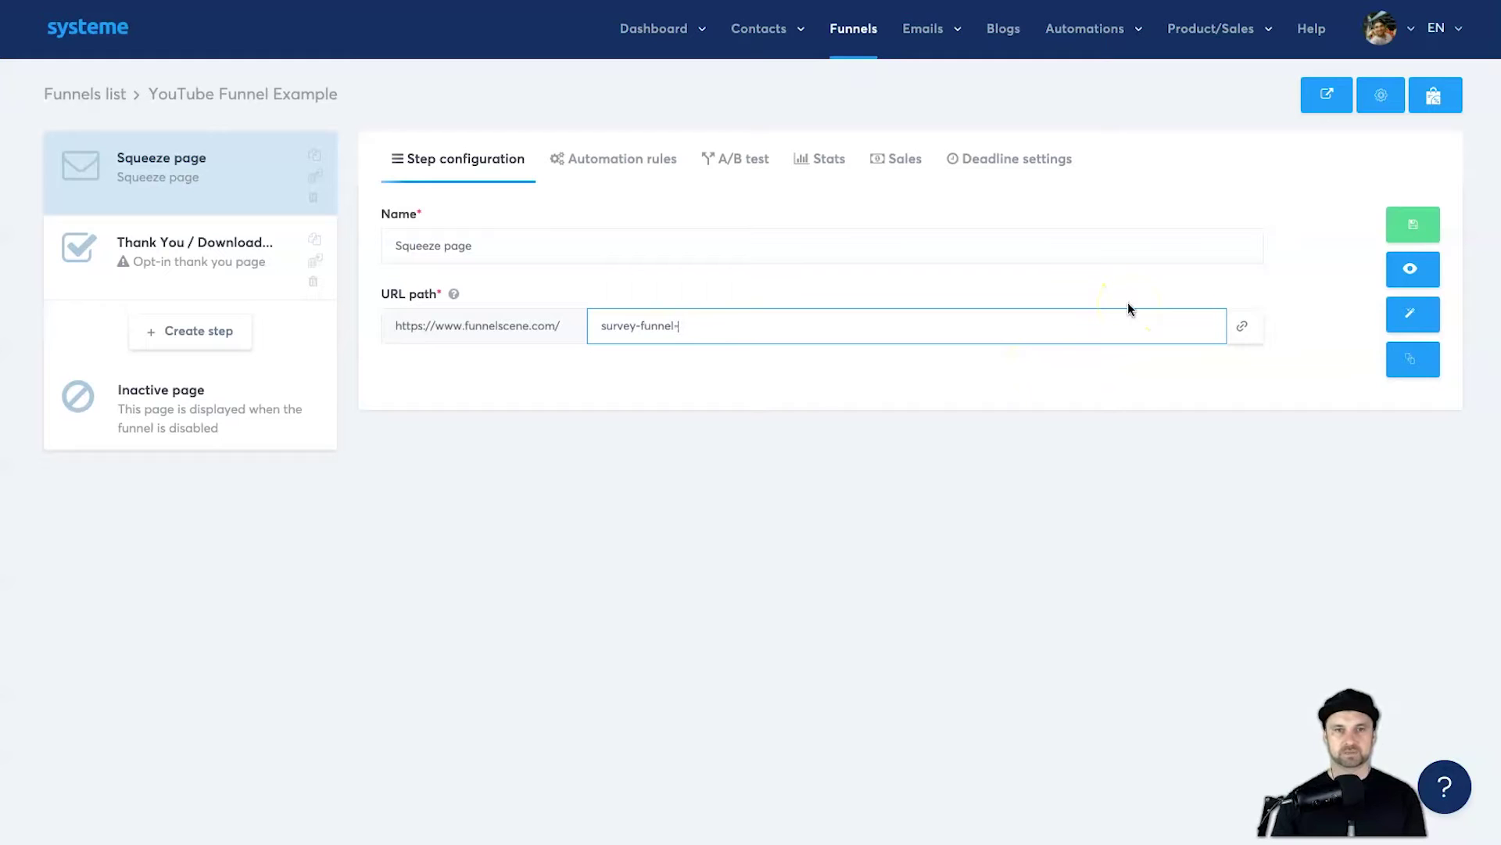
{"action": "type", "text": "example"}
{"action": "left_click", "coordinate": [831, 252]}
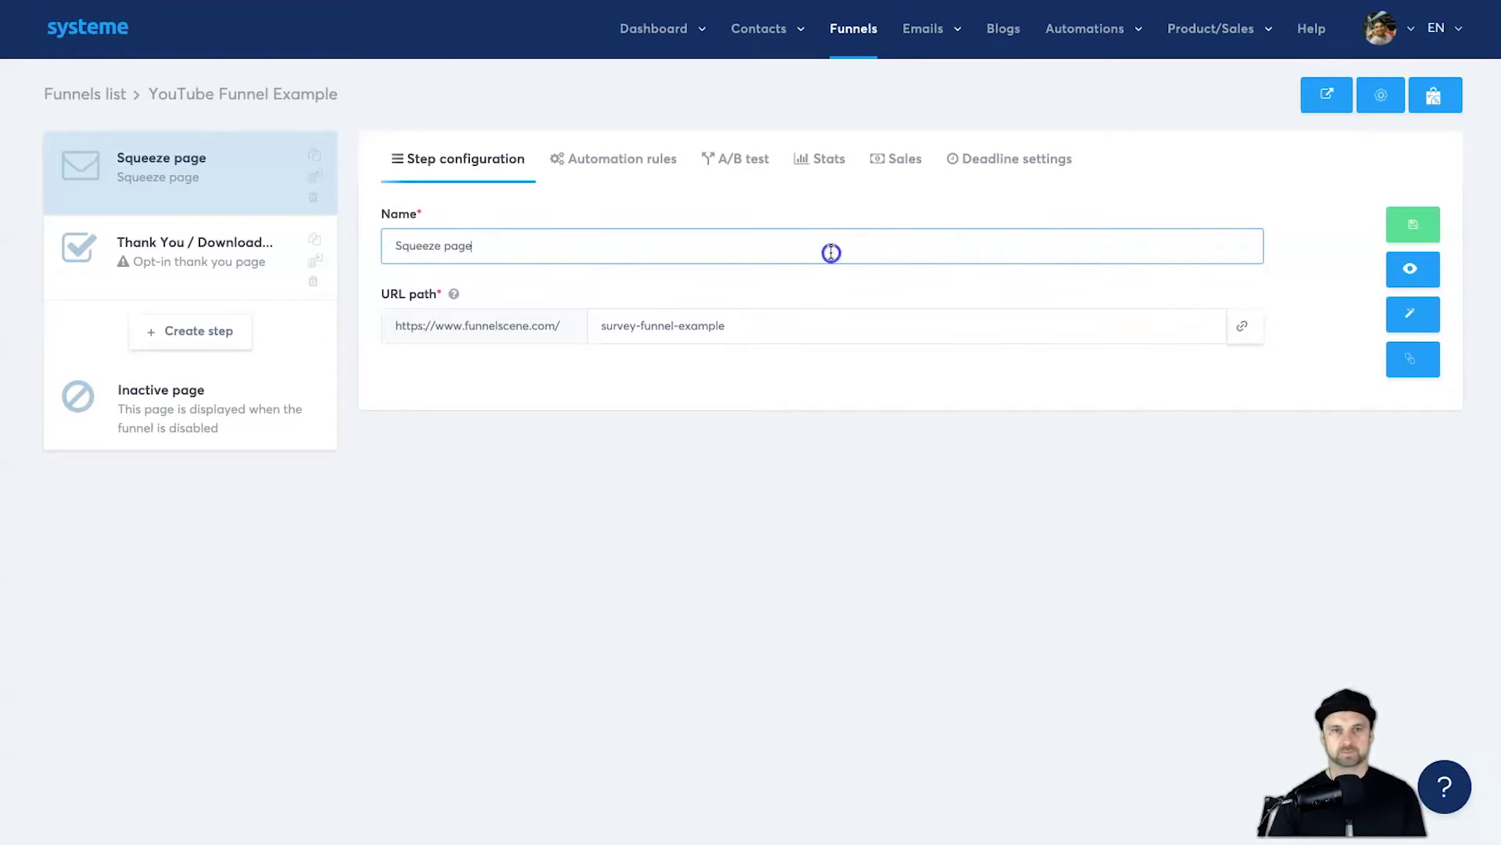
{"action": "key", "text": "ctrl+a"}
{"action": "type", "text": "S"}
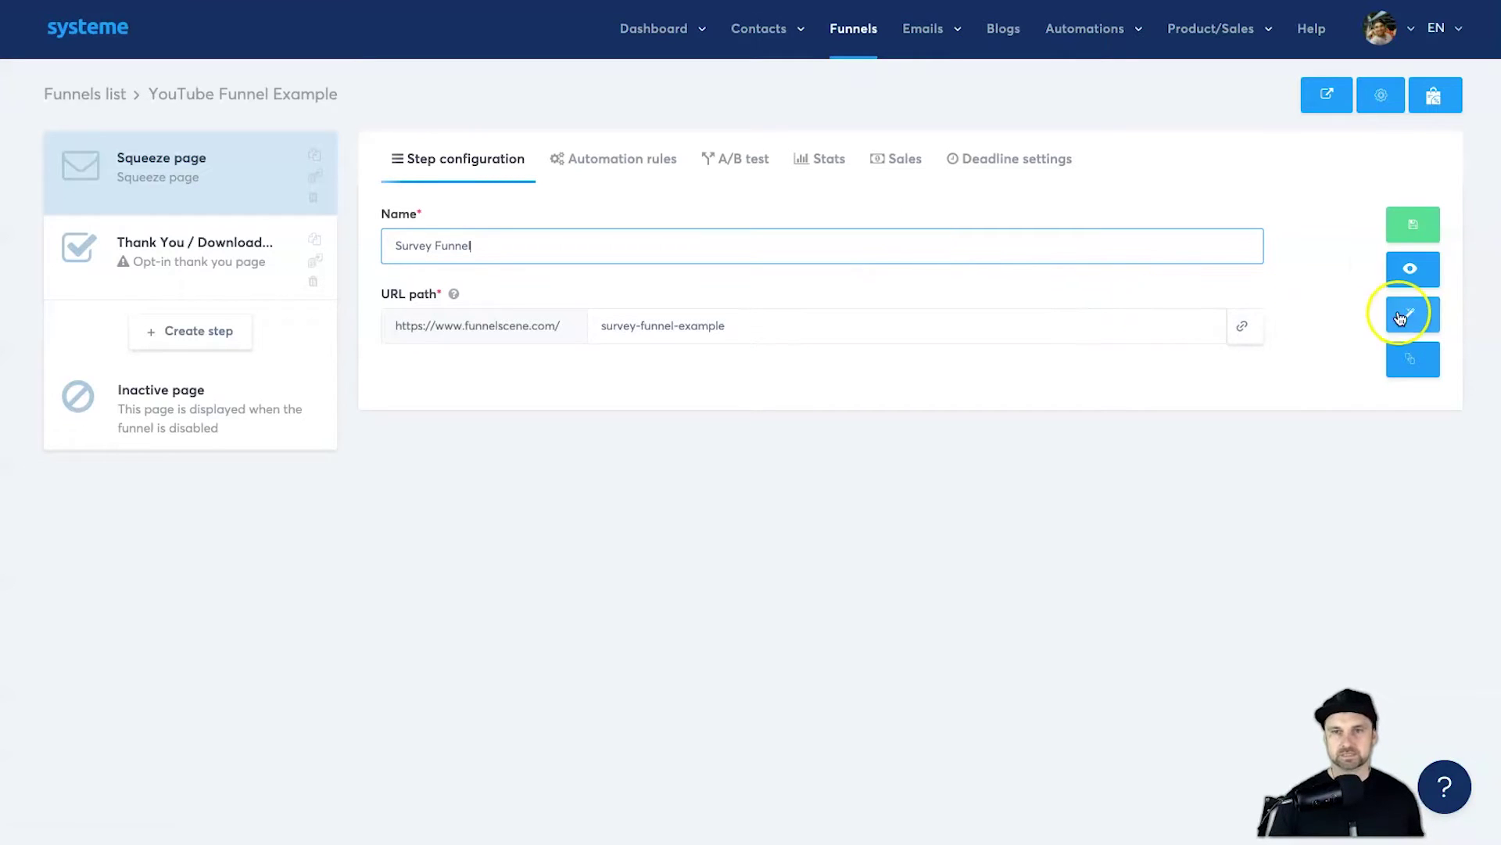
{"action": "left_click", "coordinate": [1419, 223]}
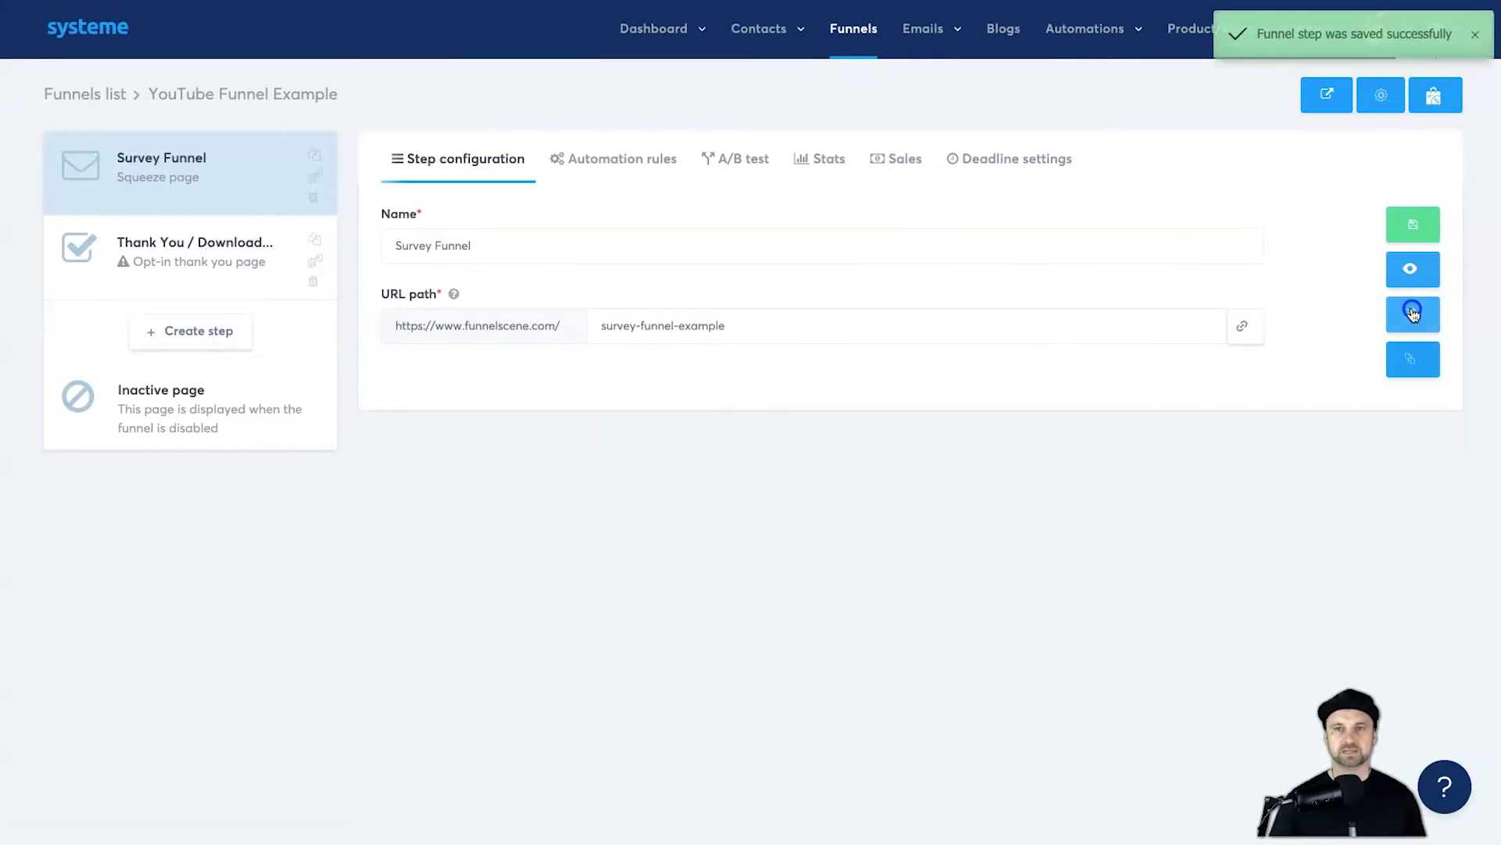
{"action": "left_click", "coordinate": [1400, 306]}
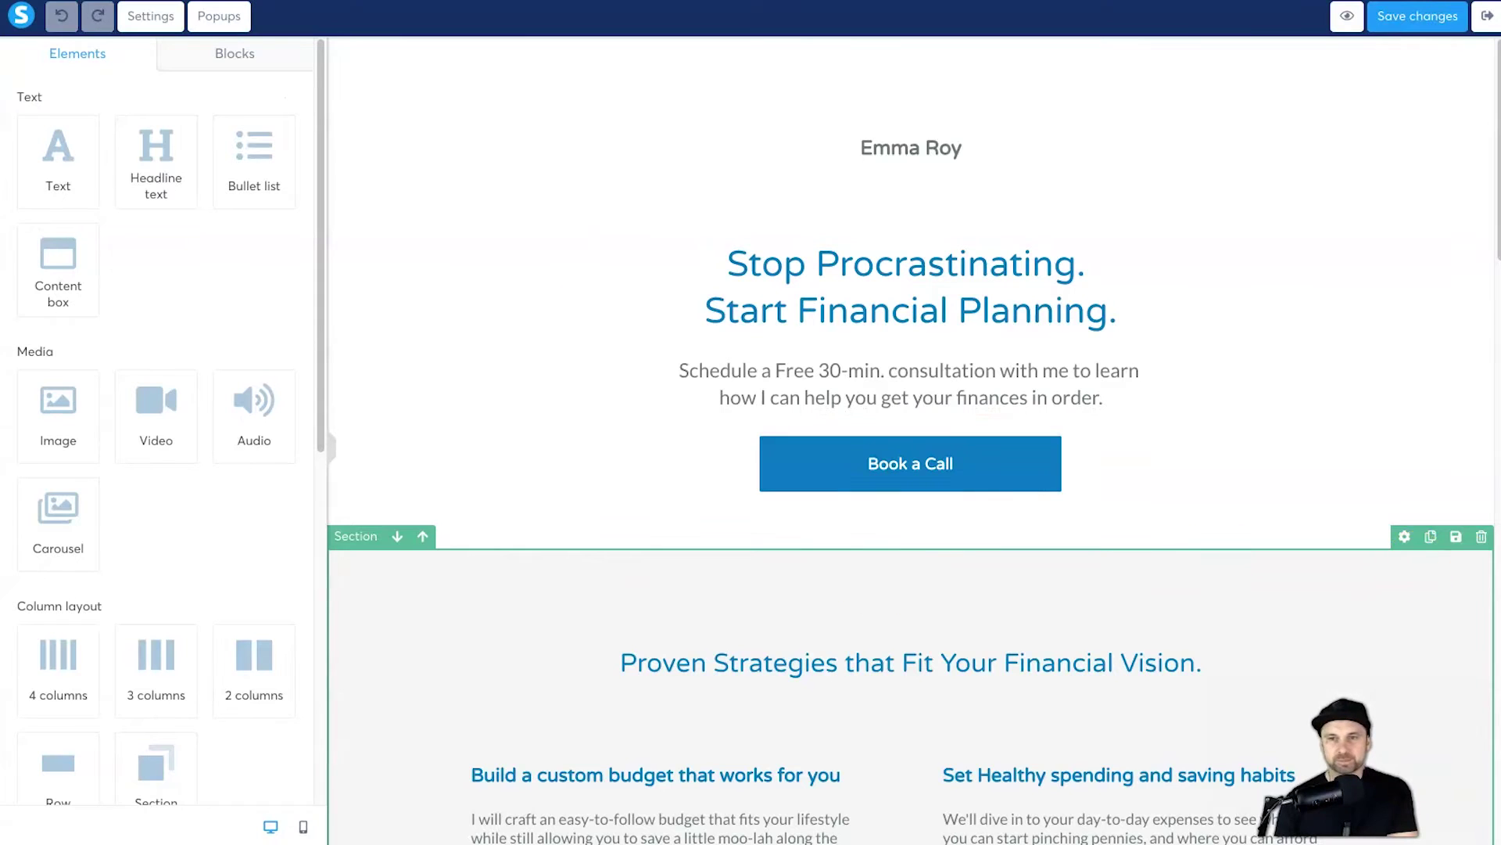
Step: Delete the Proven Strategies, Expert Planner, Getting started, testimonial, Ready for a change? and footer sections
{"action": "left_click", "coordinate": [1481, 538]}
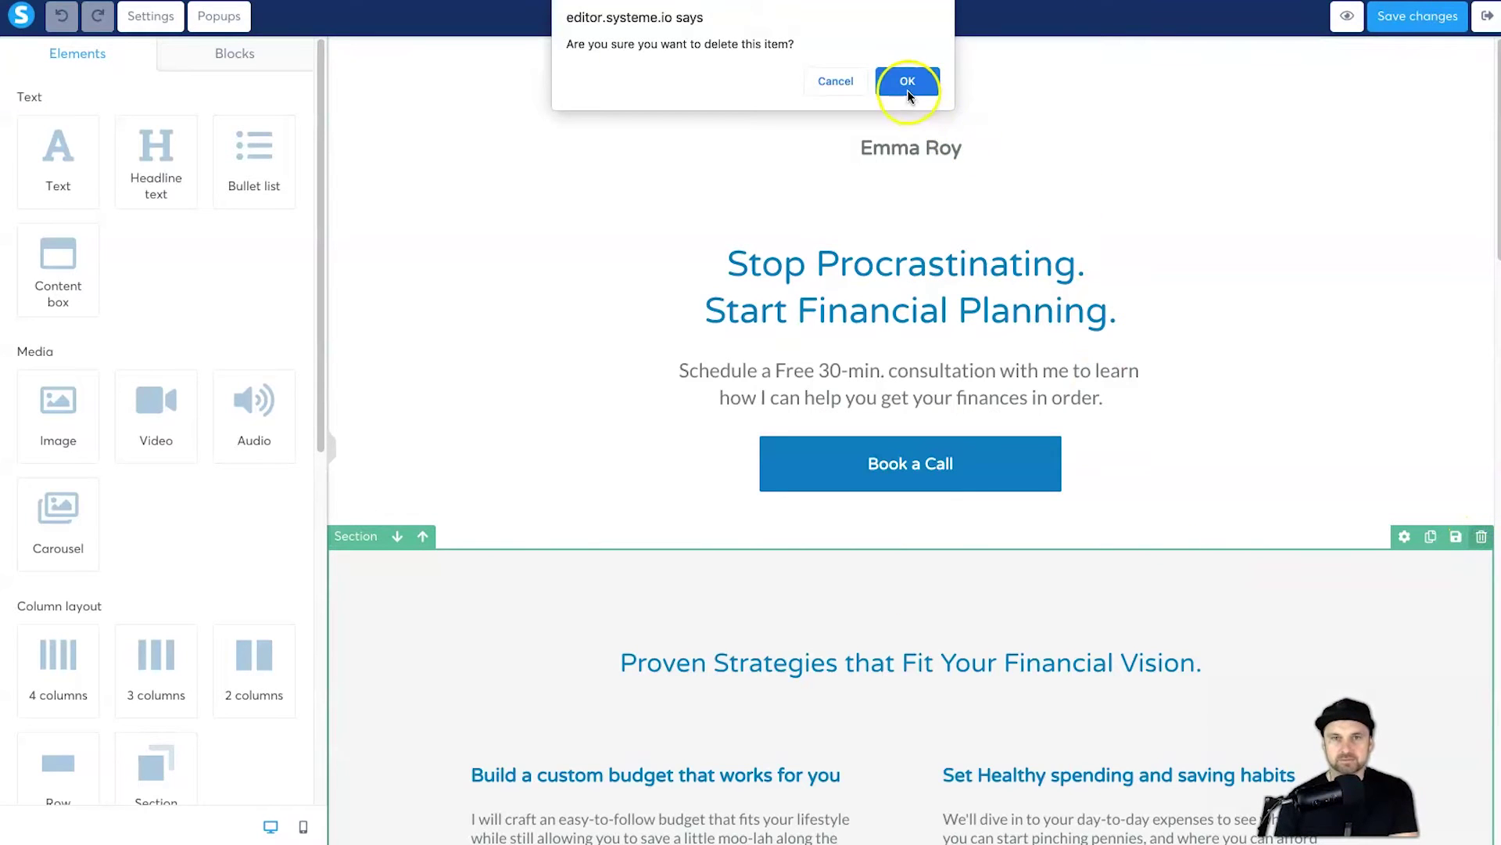
{"action": "left_click", "coordinate": [907, 80]}
{"action": "left_click", "coordinate": [1480, 536]}
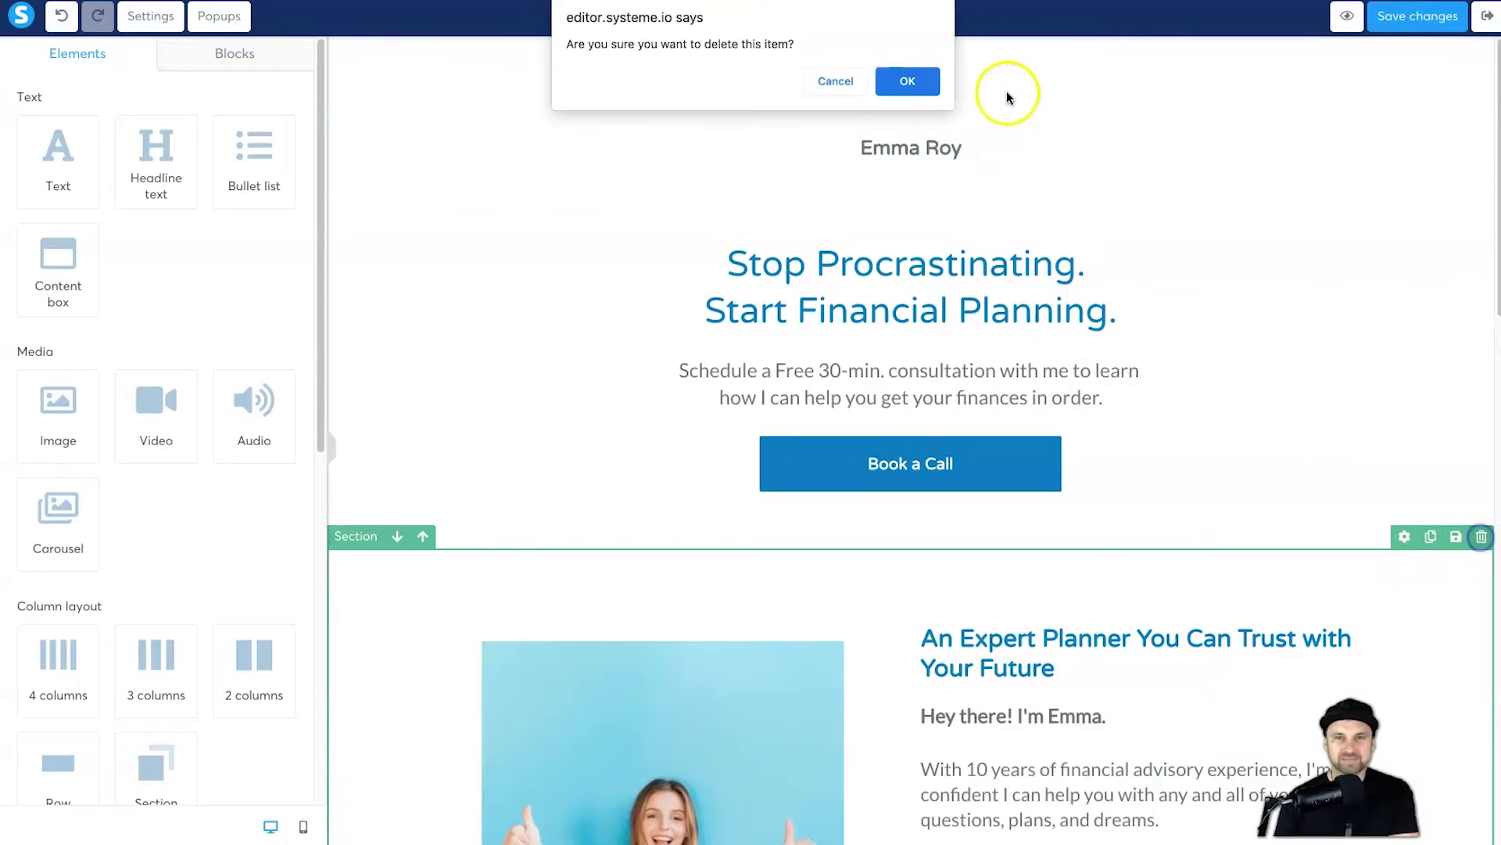
{"action": "left_click", "coordinate": [903, 81]}
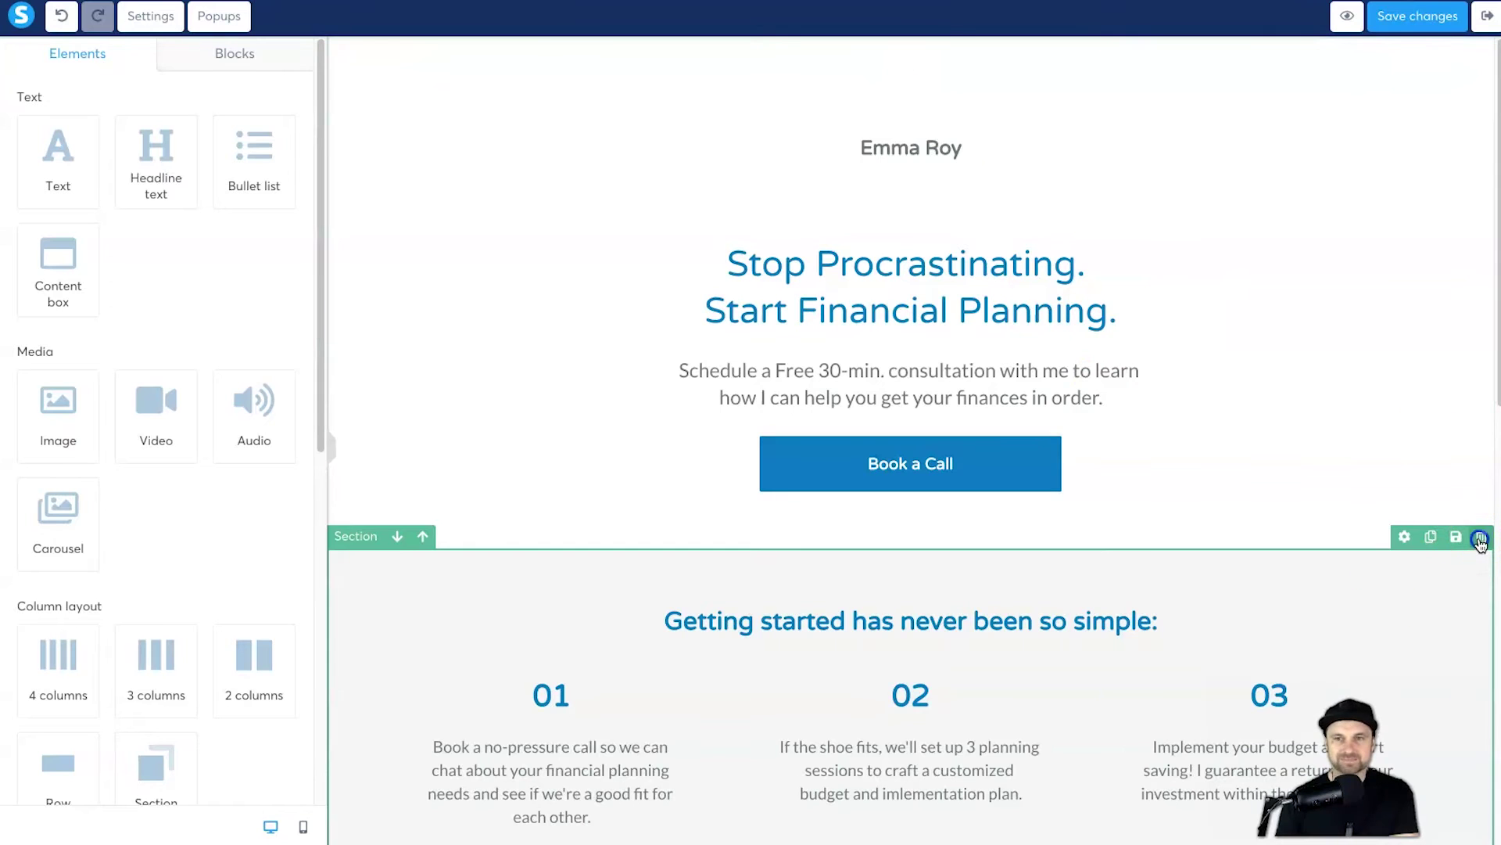
{"action": "left_click", "coordinate": [1480, 537]}
{"action": "left_click", "coordinate": [927, 83]}
{"action": "left_click", "coordinate": [1481, 537]}
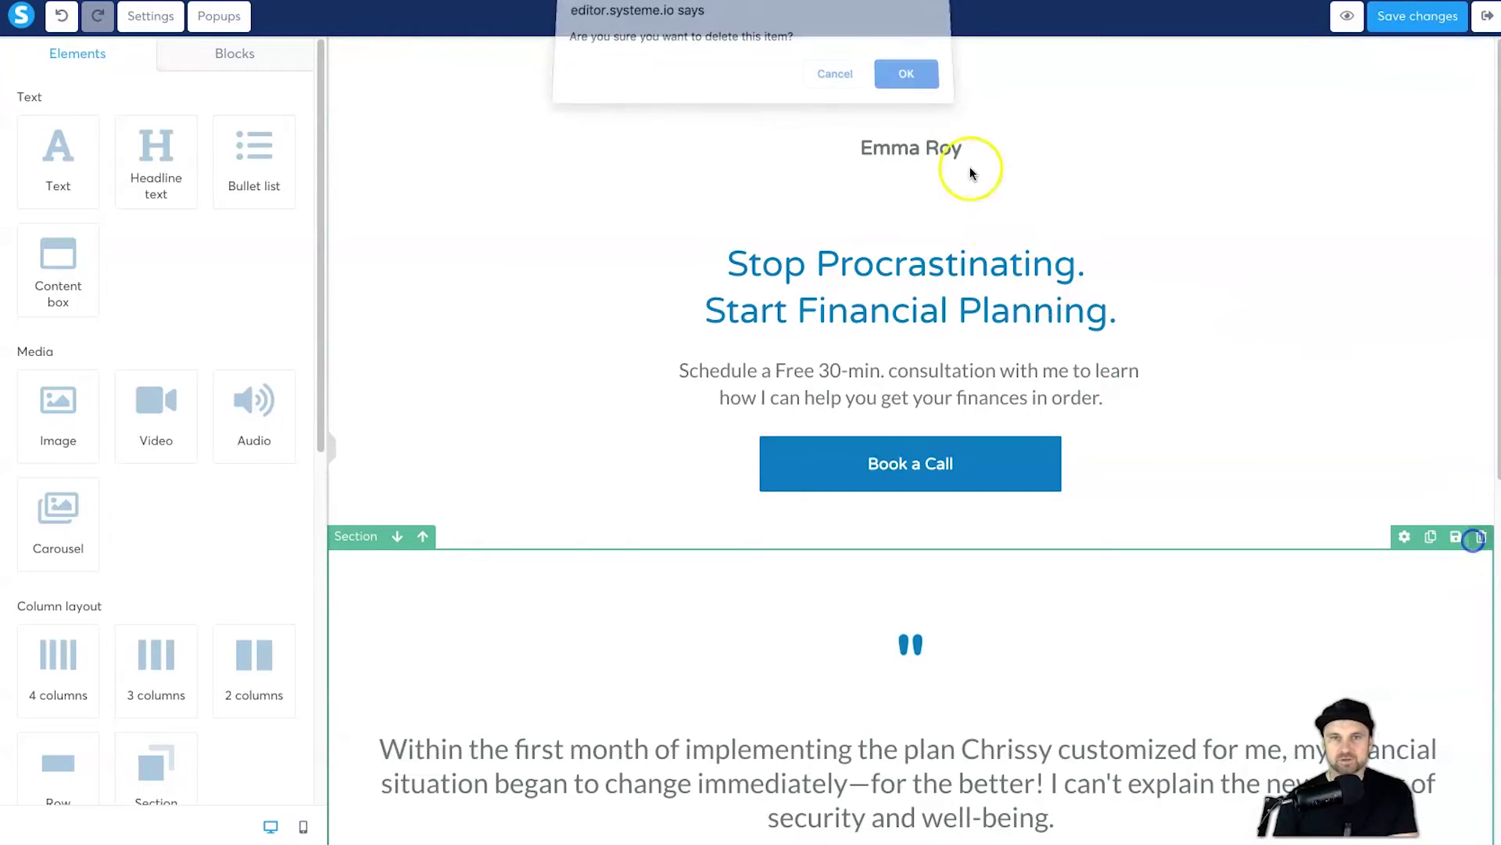
{"action": "left_click", "coordinate": [903, 71]}
{"action": "left_click", "coordinate": [1480, 537]}
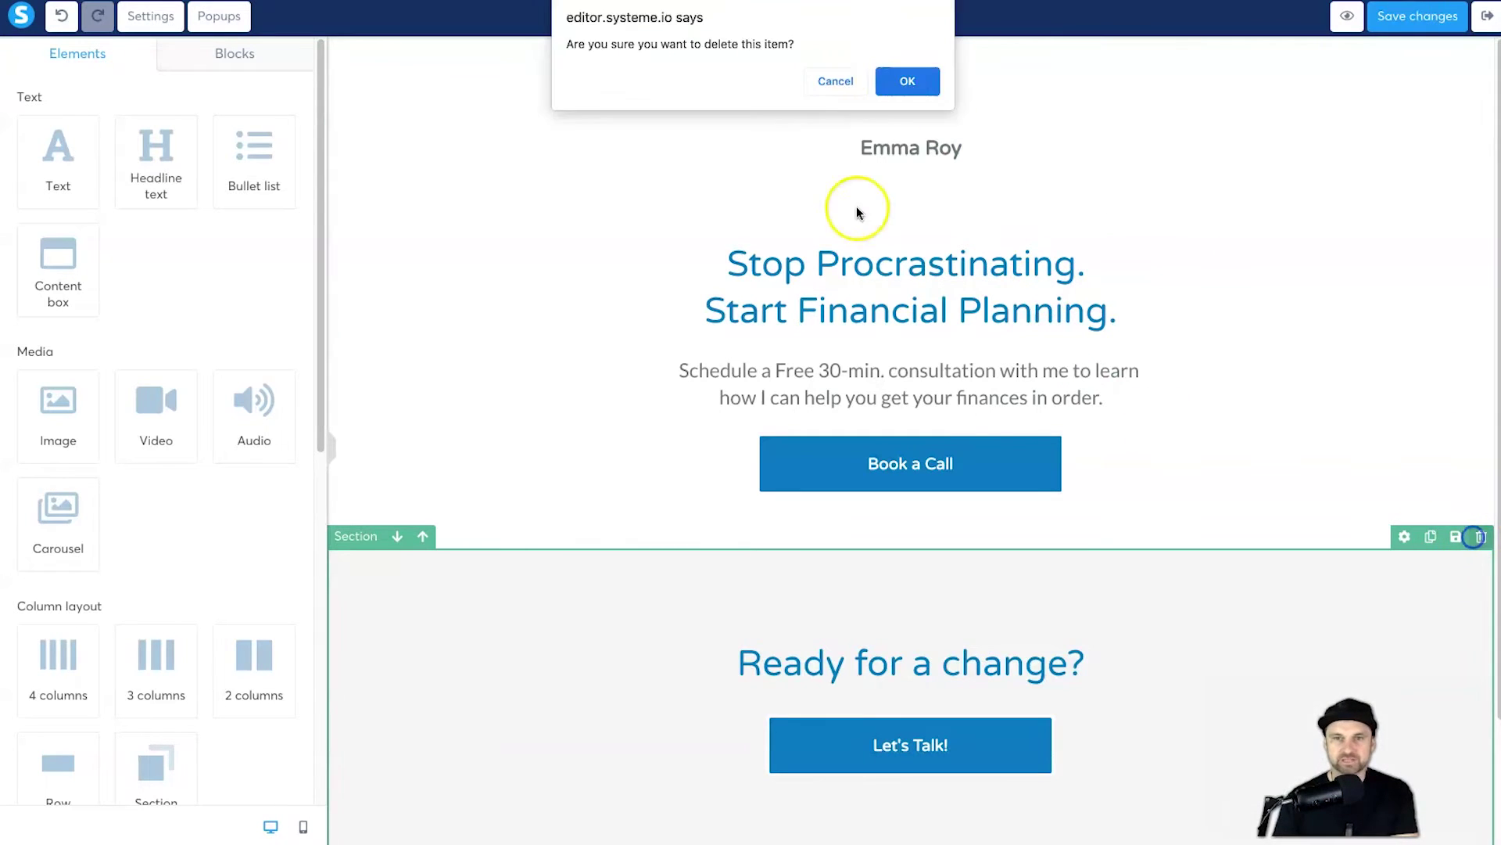
{"action": "left_click", "coordinate": [907, 81]}
{"action": "left_click", "coordinate": [632, 267]}
{"action": "left_click", "coordinate": [1353, 573]}
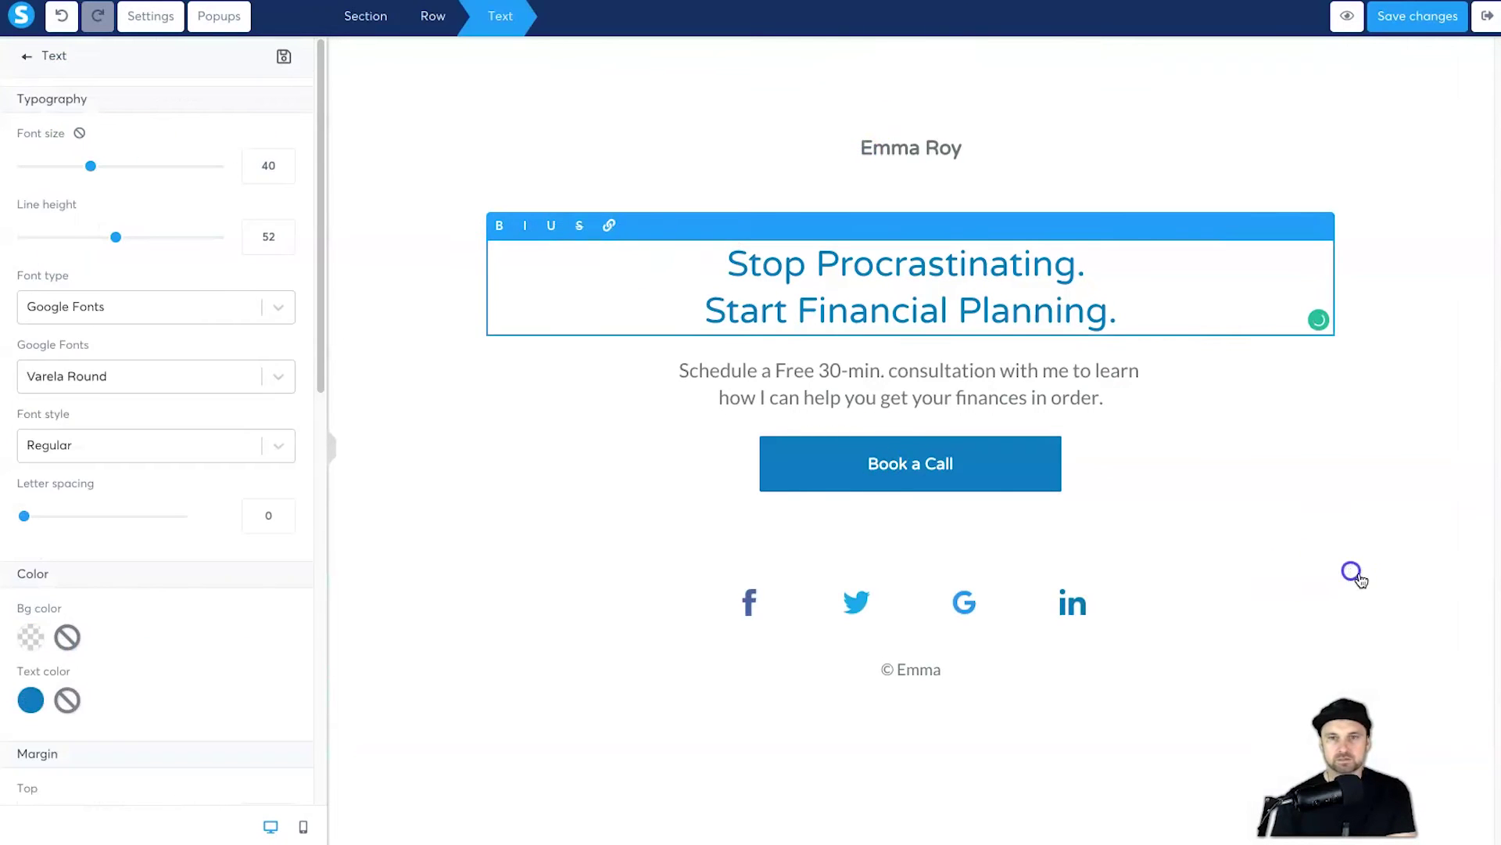
{"action": "left_click", "coordinate": [1480, 536]}
{"action": "left_click", "coordinate": [907, 81]}
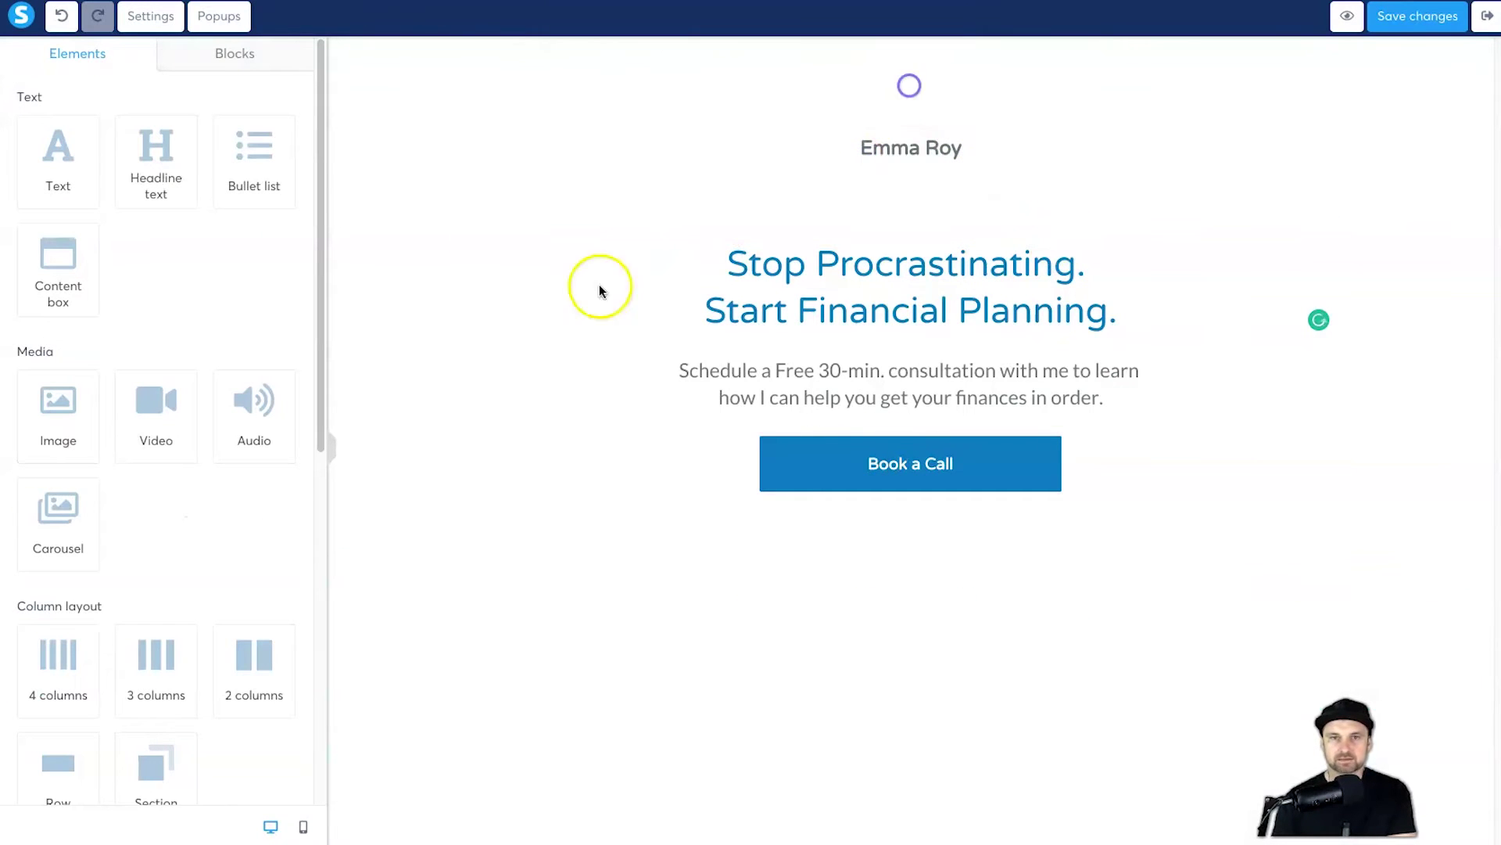
{"action": "left_click", "coordinate": [511, 376]}
Step: Raise the hero section's bottom padding with its slider
{"action": "left_click", "coordinate": [405, 400]}
{"action": "scroll", "coordinate": [208, 495], "scroll_direction": "down", "scroll_amount": 7}
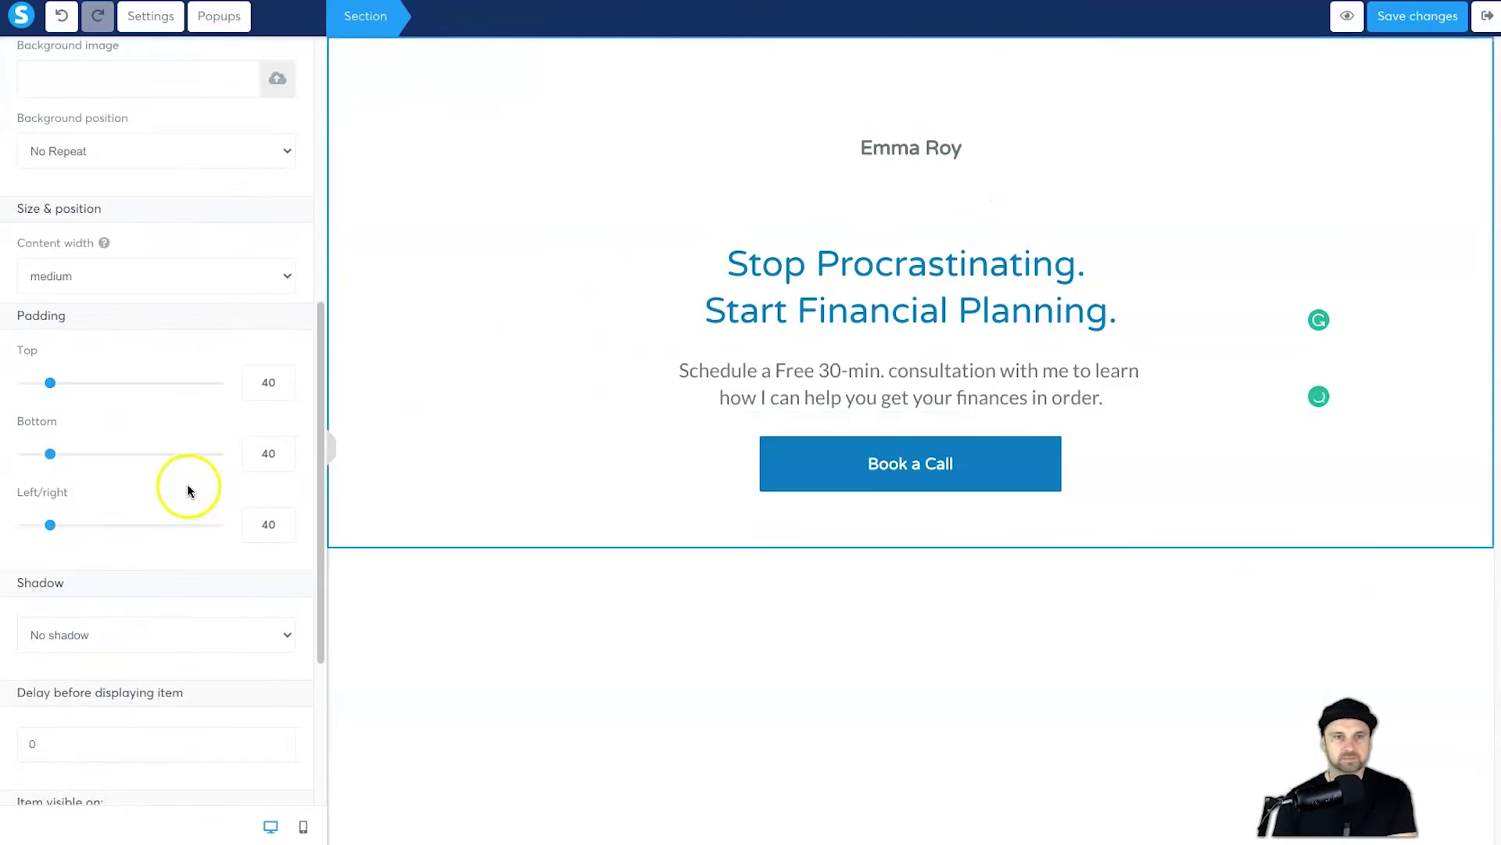
{"action": "left_click_drag", "start_coordinate": [65, 459], "coordinate": [221, 450]}
{"action": "left_click", "coordinate": [566, 546]}
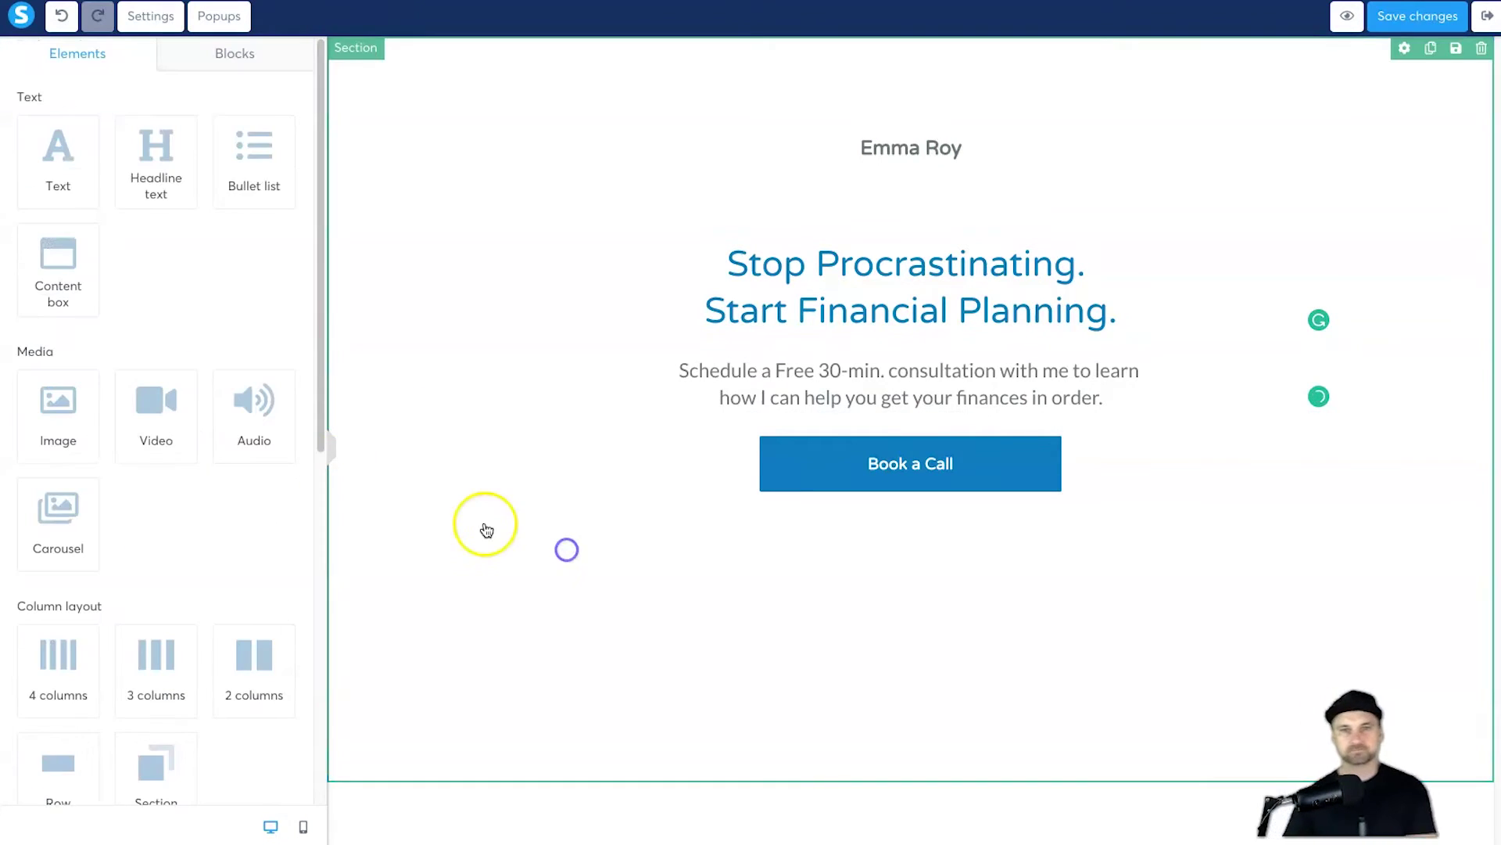
Step: Add a Survey element to the page and move the headline above it
{"action": "left_click", "coordinate": [238, 52]}
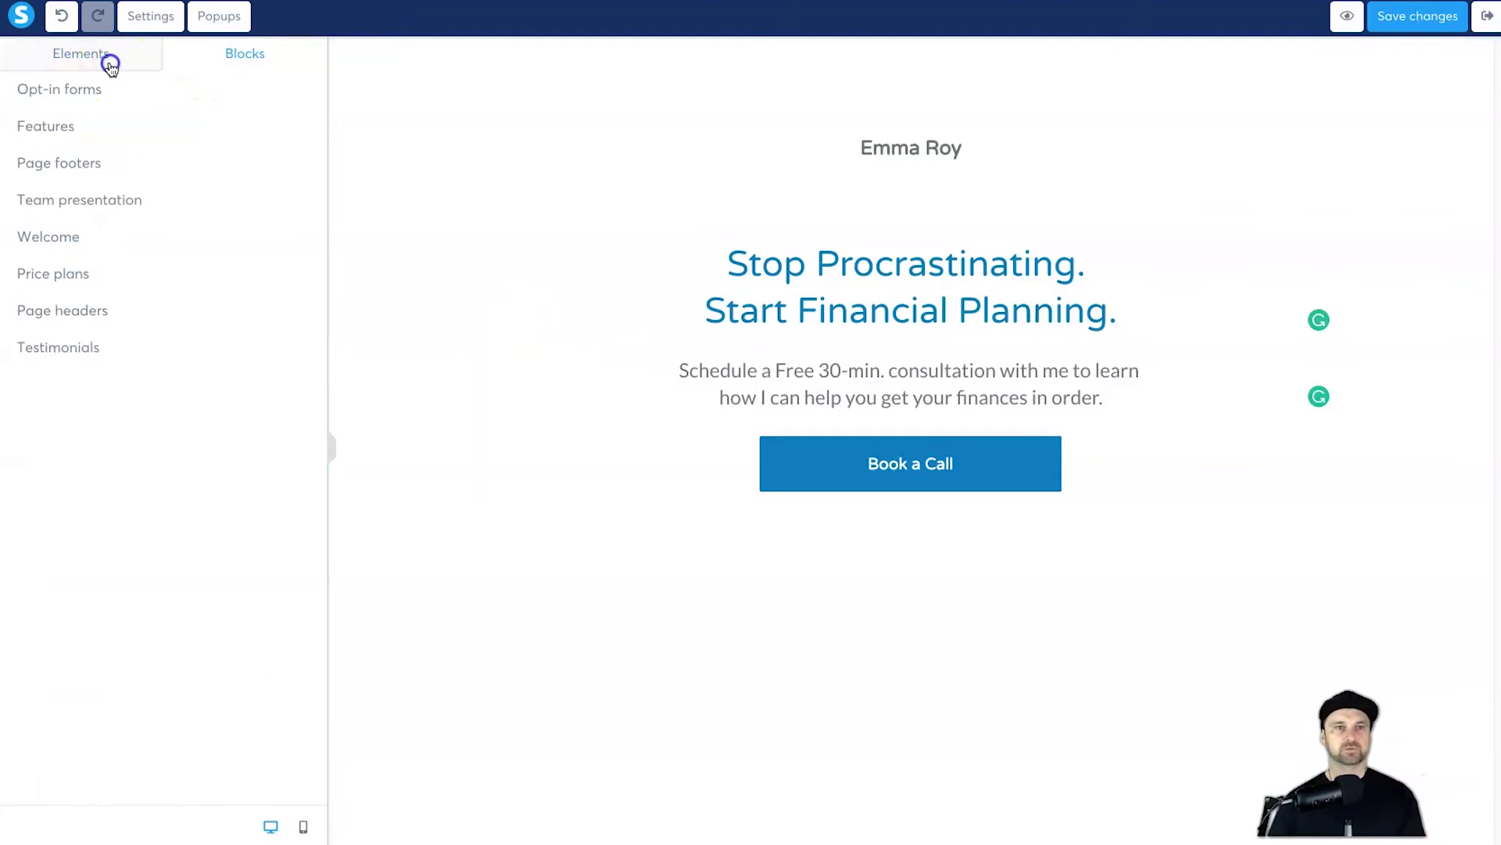
{"action": "left_click", "coordinate": [111, 59]}
{"action": "scroll", "coordinate": [159, 408], "scroll_direction": "down", "scroll_amount": 7}
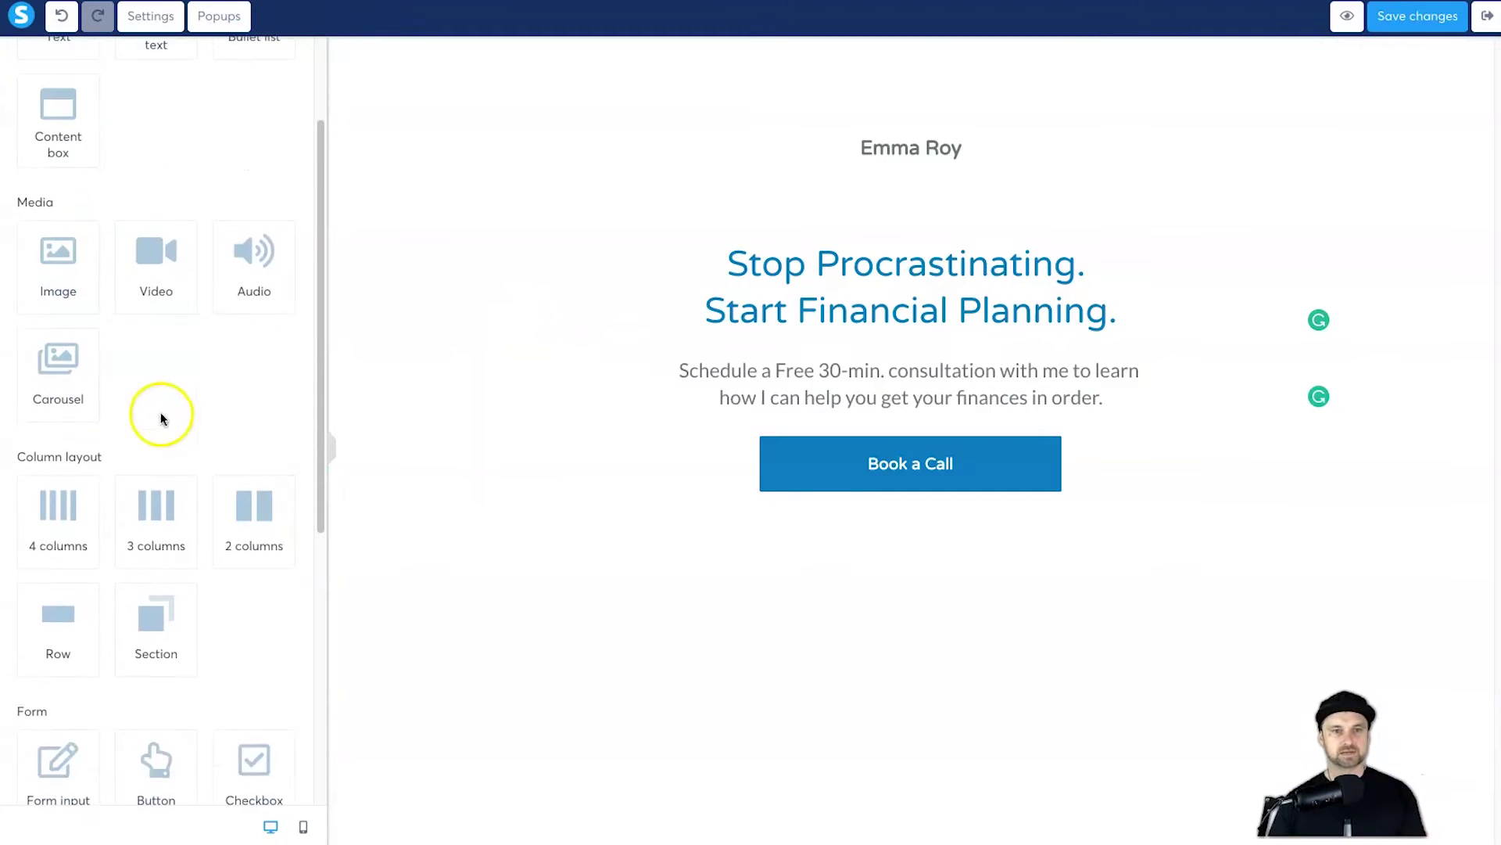
{"action": "left_click_drag", "start_coordinate": [250, 570], "coordinate": [915, 244]}
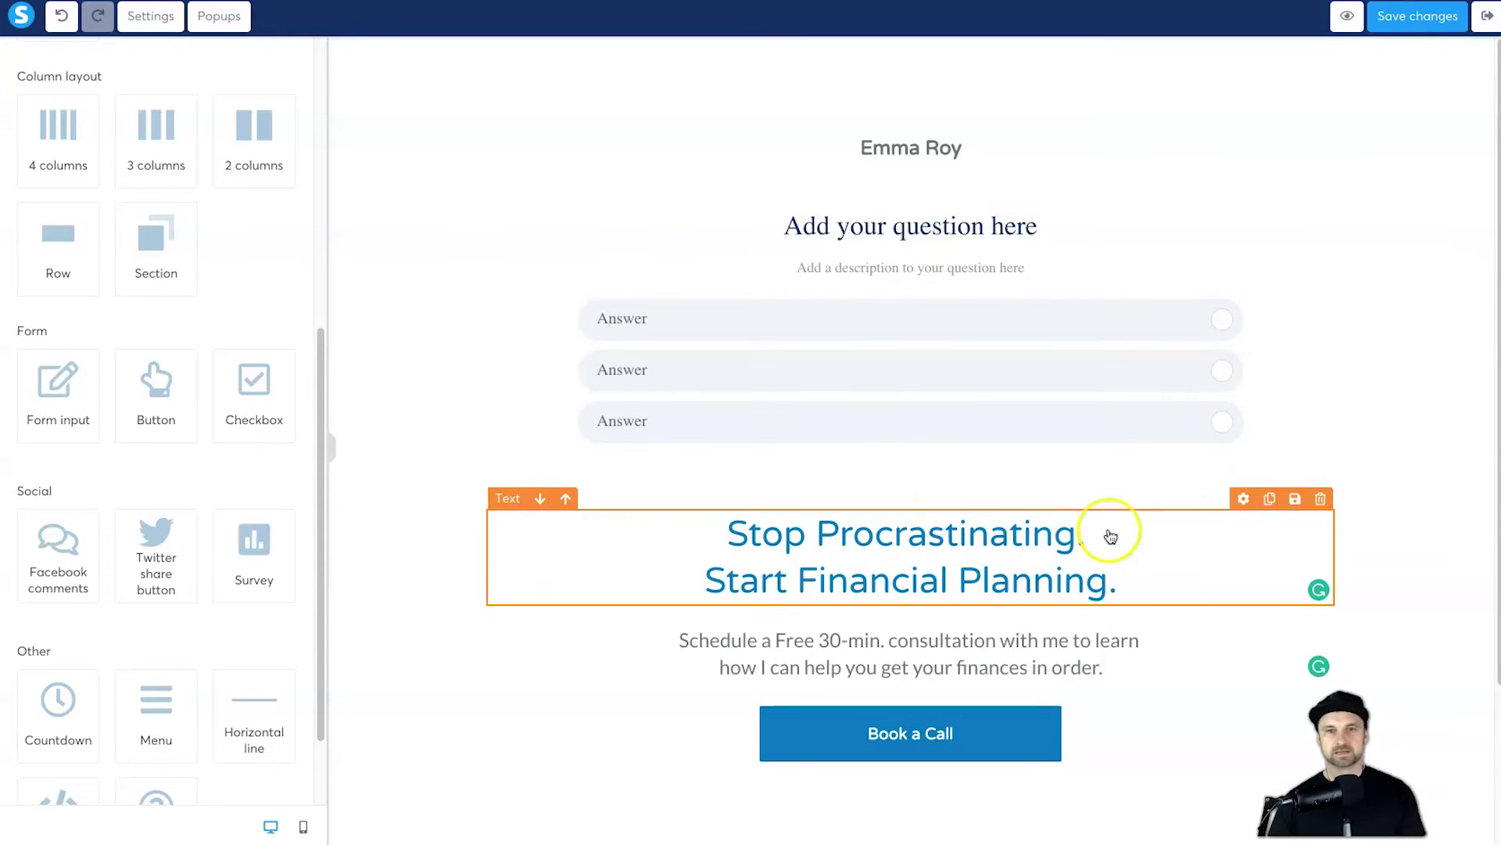
{"action": "left_click_drag", "start_coordinate": [1049, 553], "coordinate": [982, 205]}
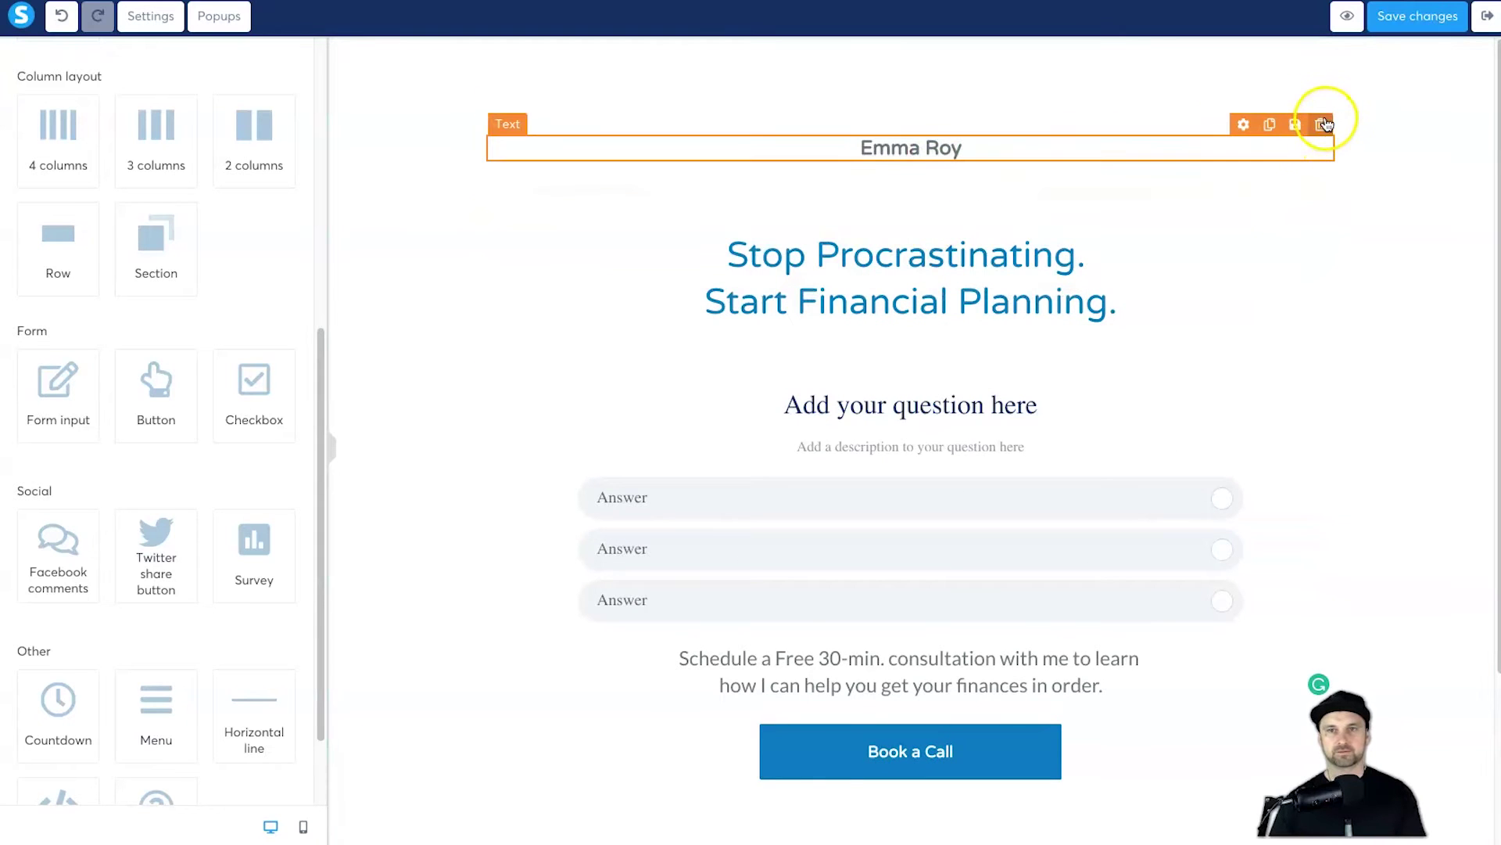
Step: Delete the author's name text block and begin removing the empty row left behind
{"action": "left_click", "coordinate": [1321, 124]}
{"action": "left_click", "coordinate": [906, 78]}
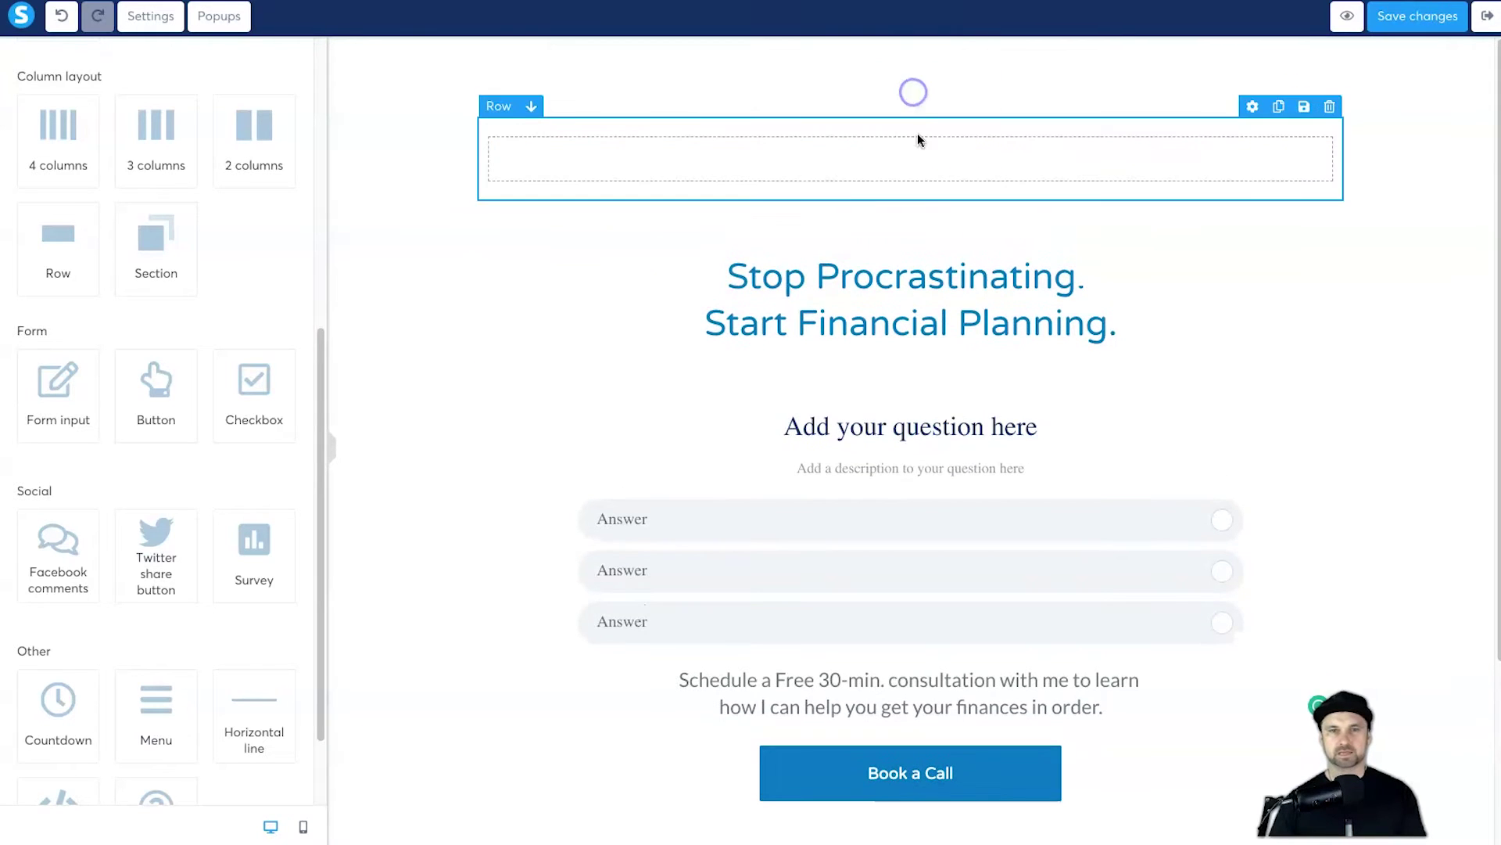
{"action": "left_click", "coordinate": [1328, 107]}
Step: Finish removing the empty row, select the survey, and copy the first question from the notes
{"action": "left_click", "coordinate": [907, 79]}
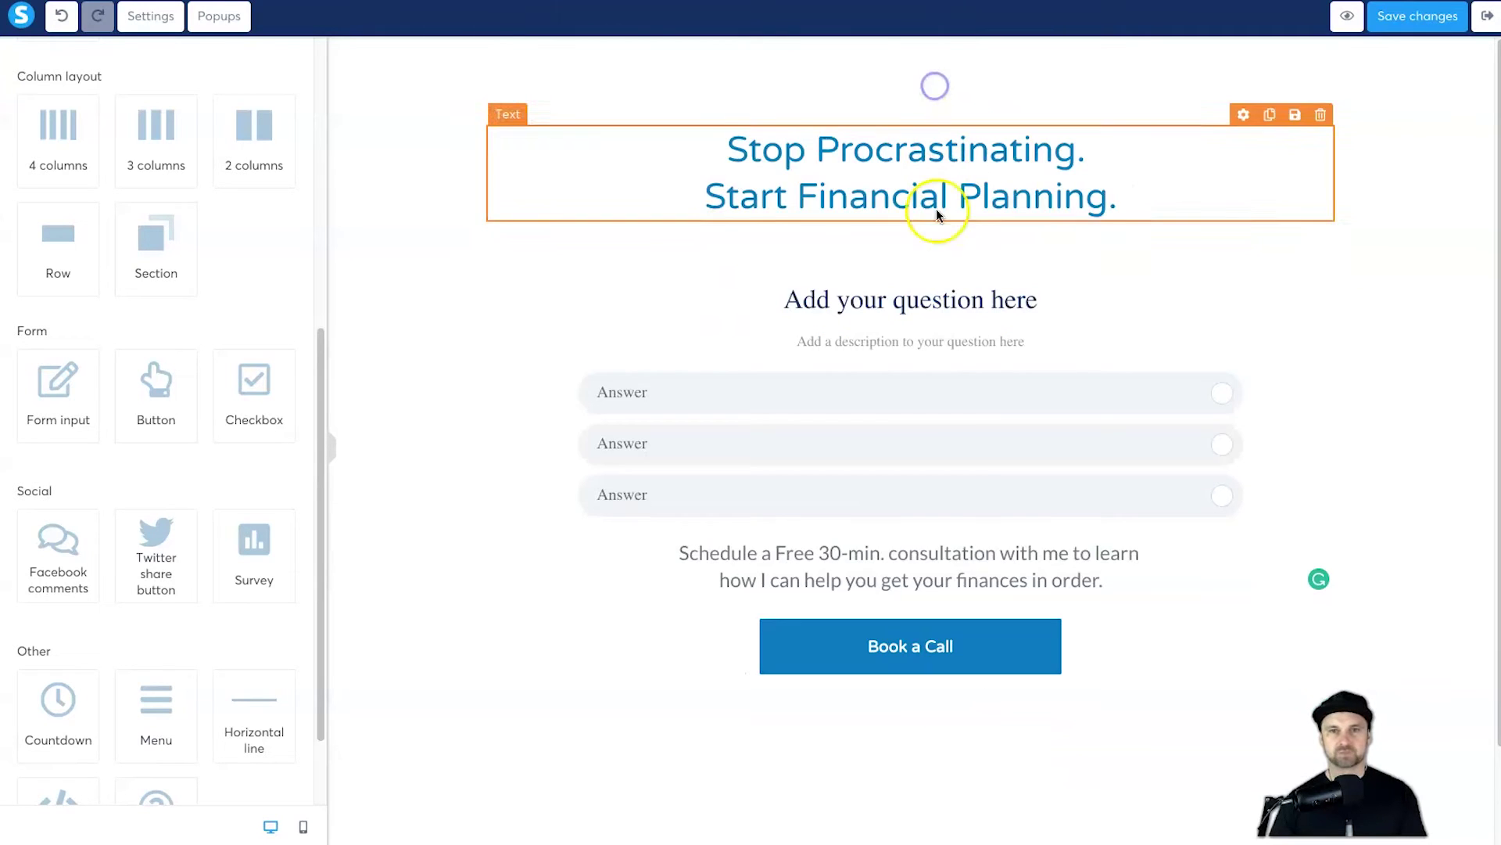
{"action": "left_click", "coordinate": [921, 305]}
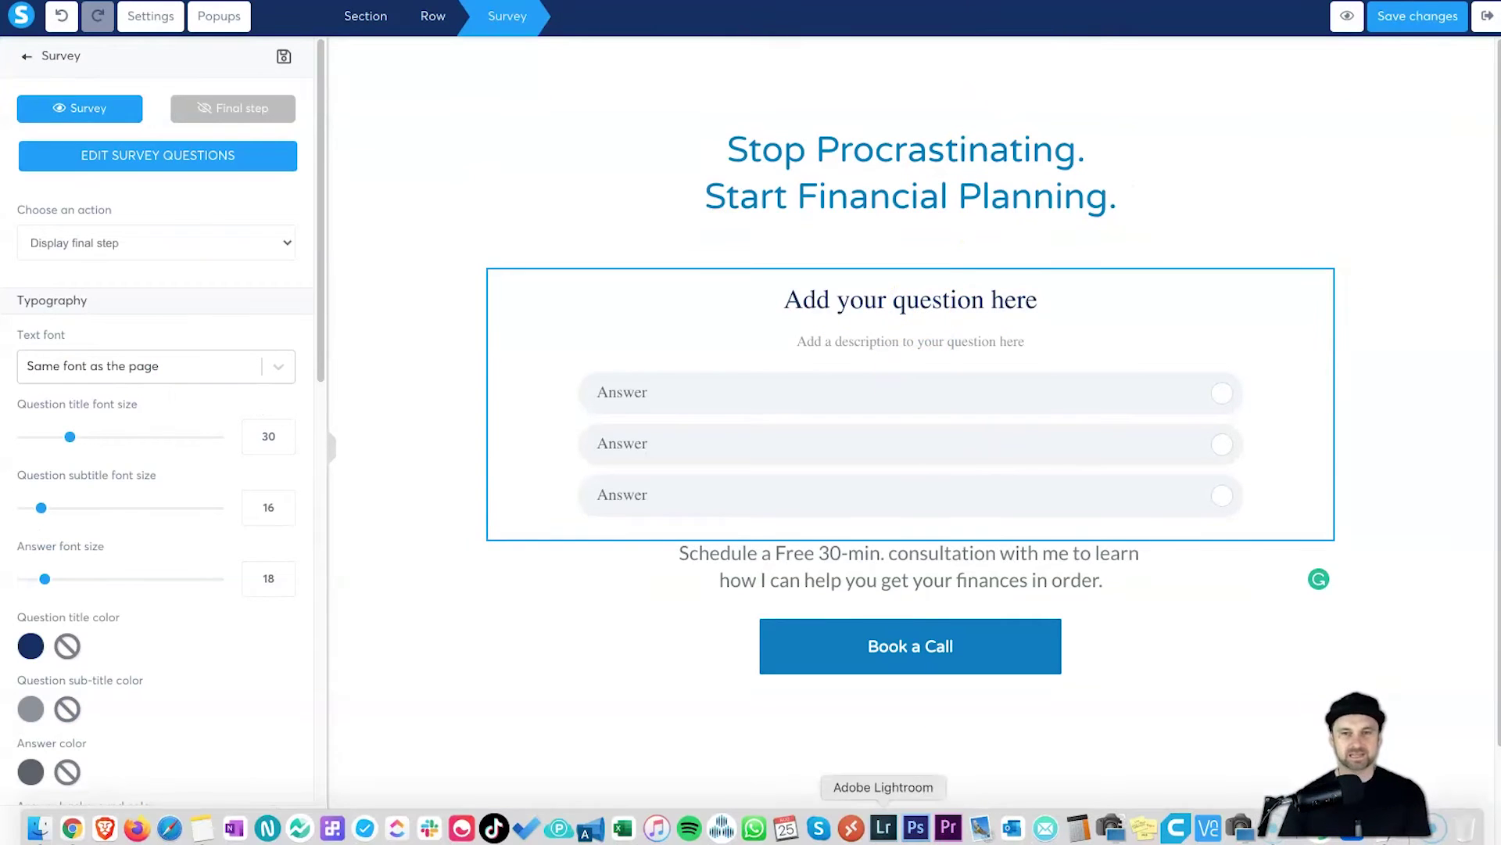
{"action": "left_click", "coordinate": [1398, 840]}
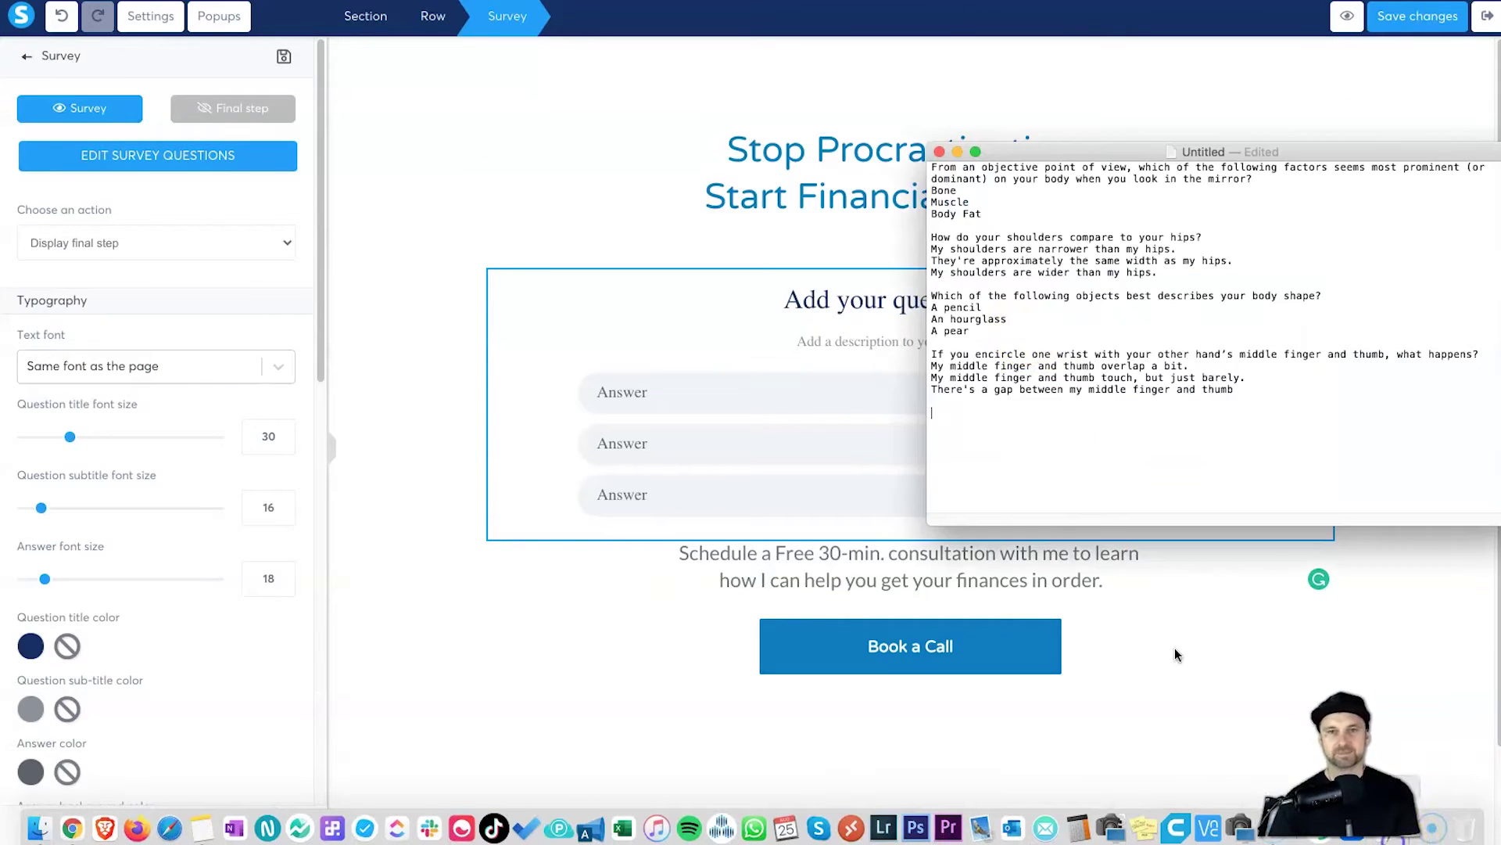
{"action": "left_click", "coordinate": [1269, 107]}
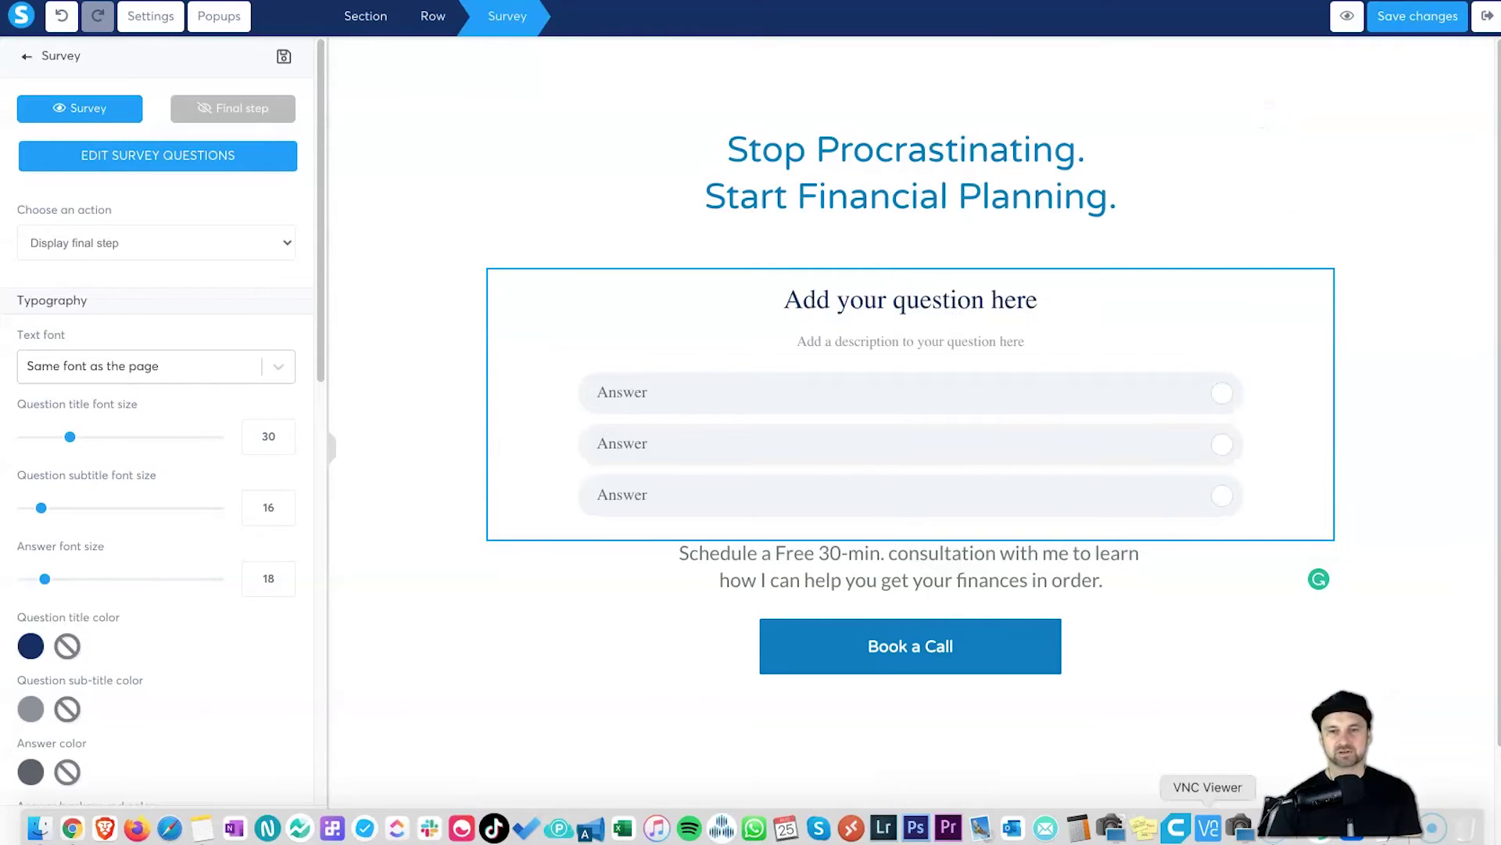
{"action": "left_click", "coordinate": [1318, 809]}
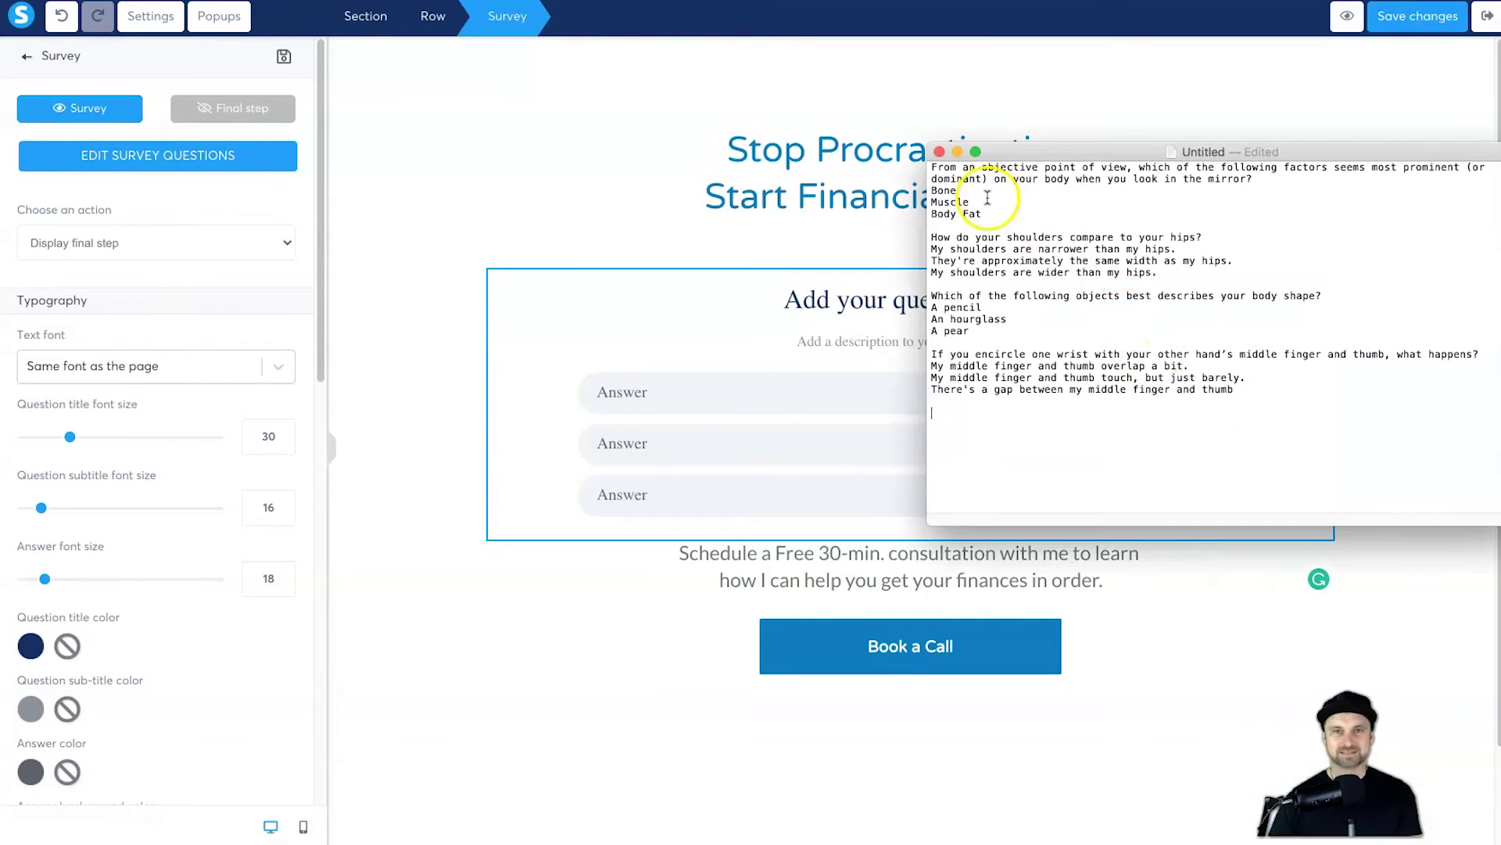
{"action": "triple_click", "coordinate": [991, 166]}
{"action": "key", "text": "ctrl+c"}
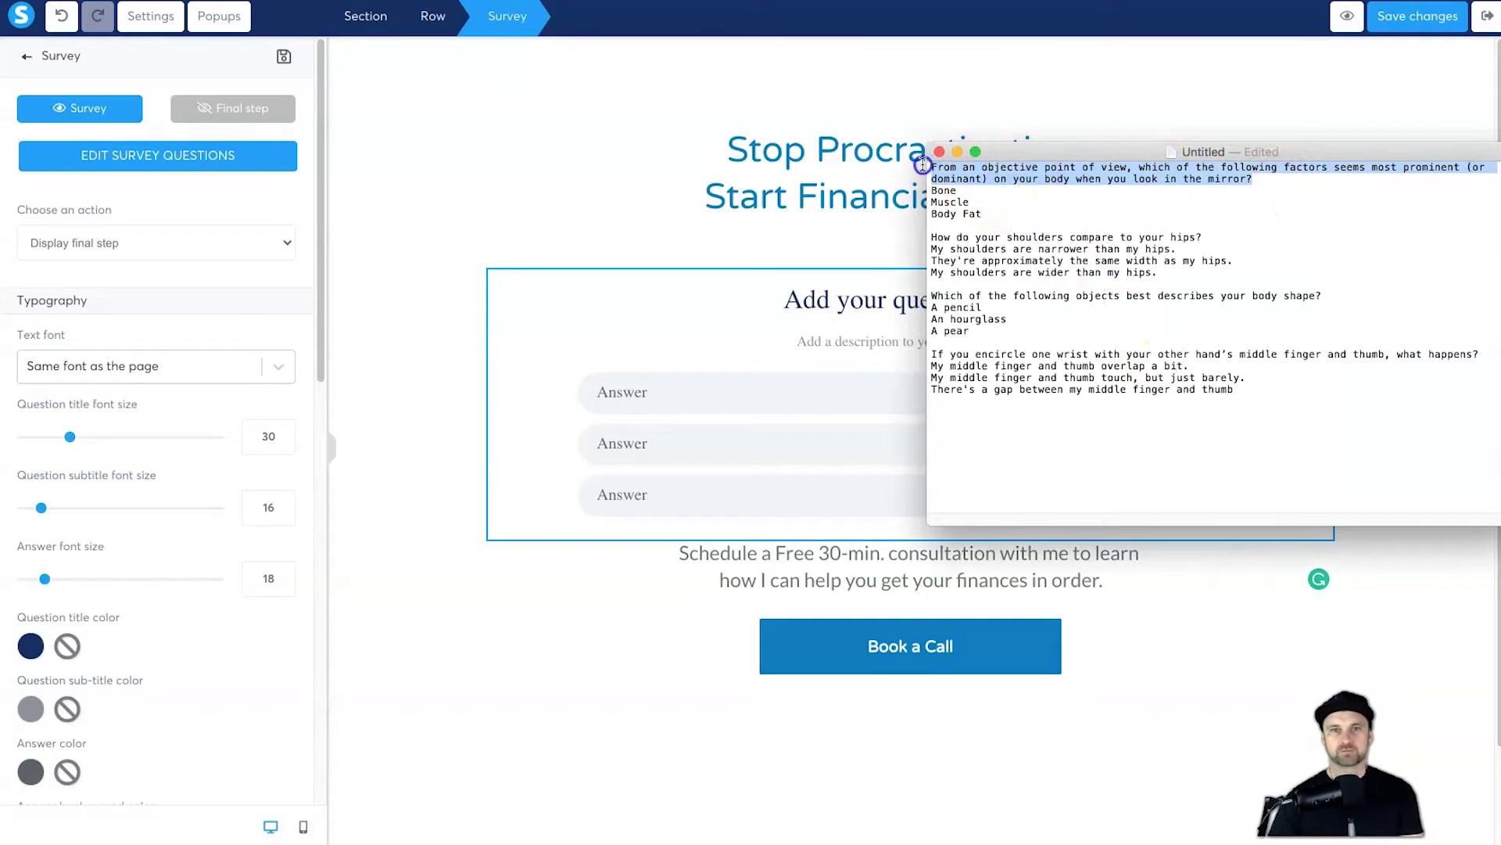
Step: Open the survey's question editor on the first question
{"action": "left_click", "coordinate": [151, 211]}
{"action": "left_click", "coordinate": [150, 155]}
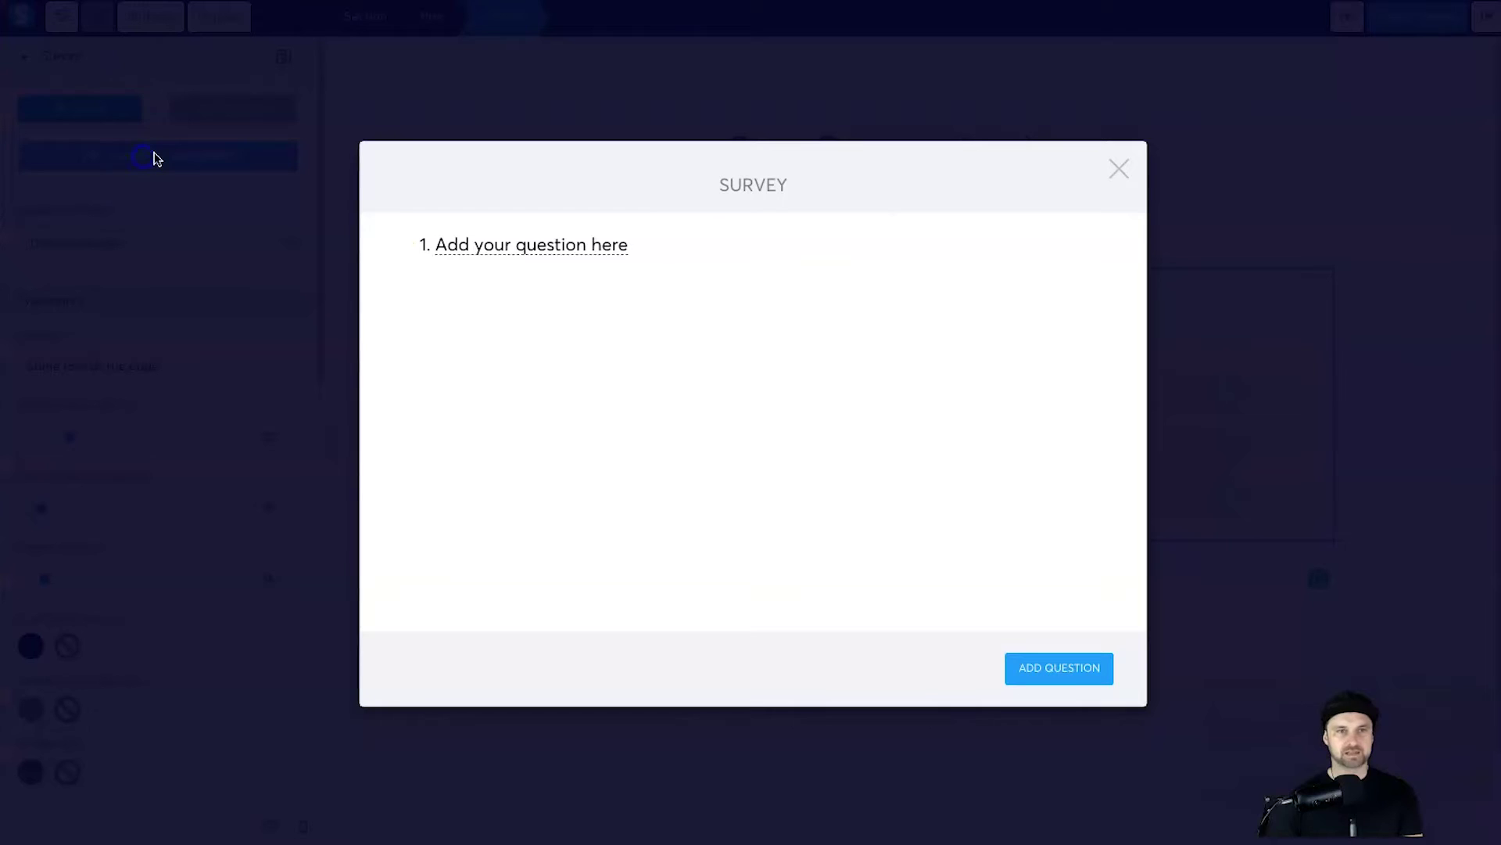
{"action": "left_click", "coordinate": [603, 247]}
Step: Paste the body-composition question and Bone as its first answer
{"action": "left_click", "coordinate": [569, 257]}
{"action": "key", "text": "ctrl+a"}
{"action": "key", "text": "ctrl+v"}
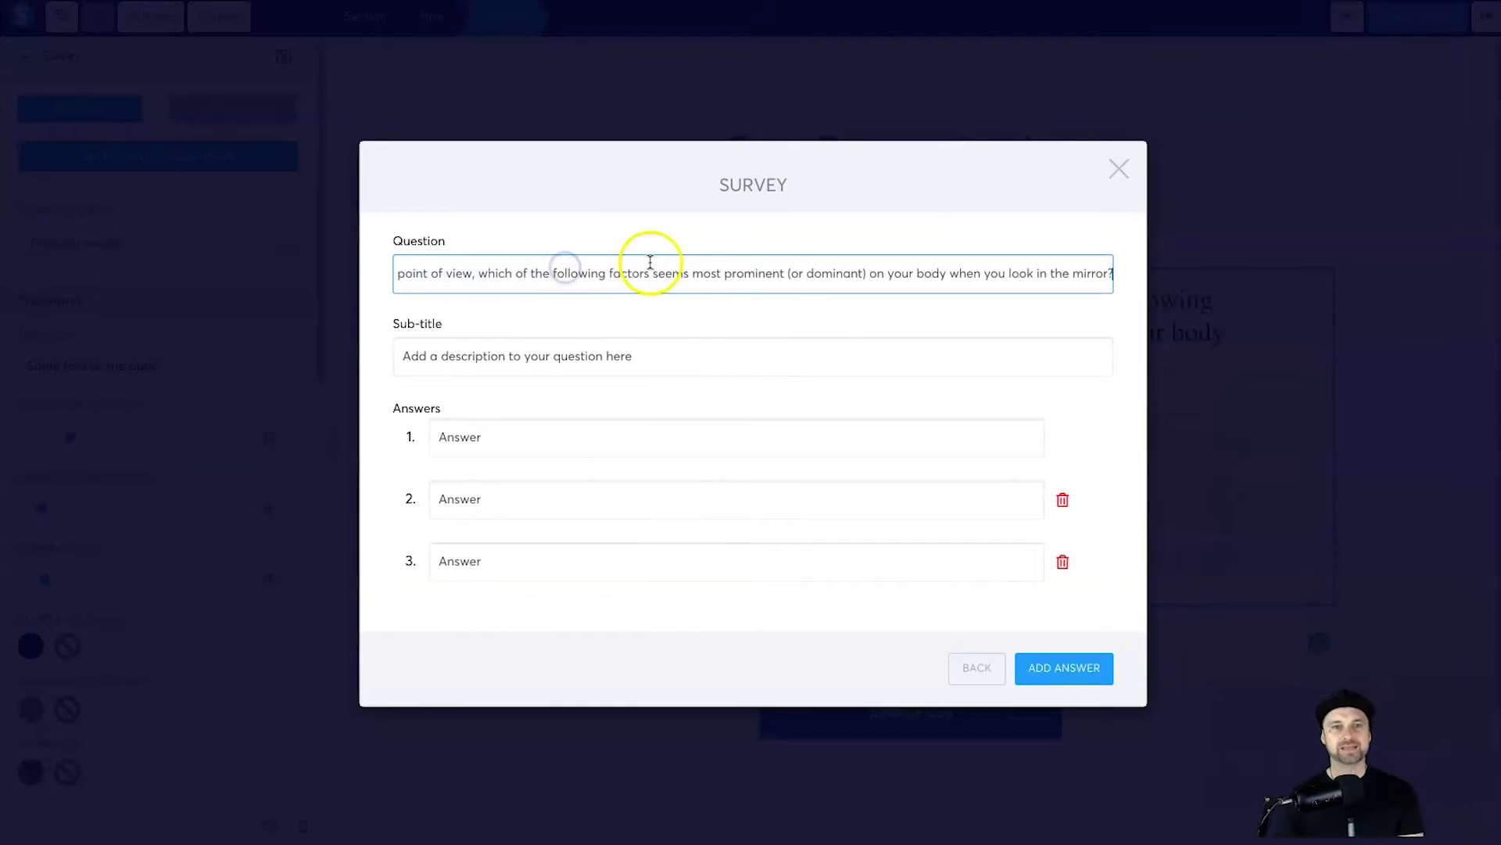
{"action": "mouse_move", "coordinate": [1362, 841]}
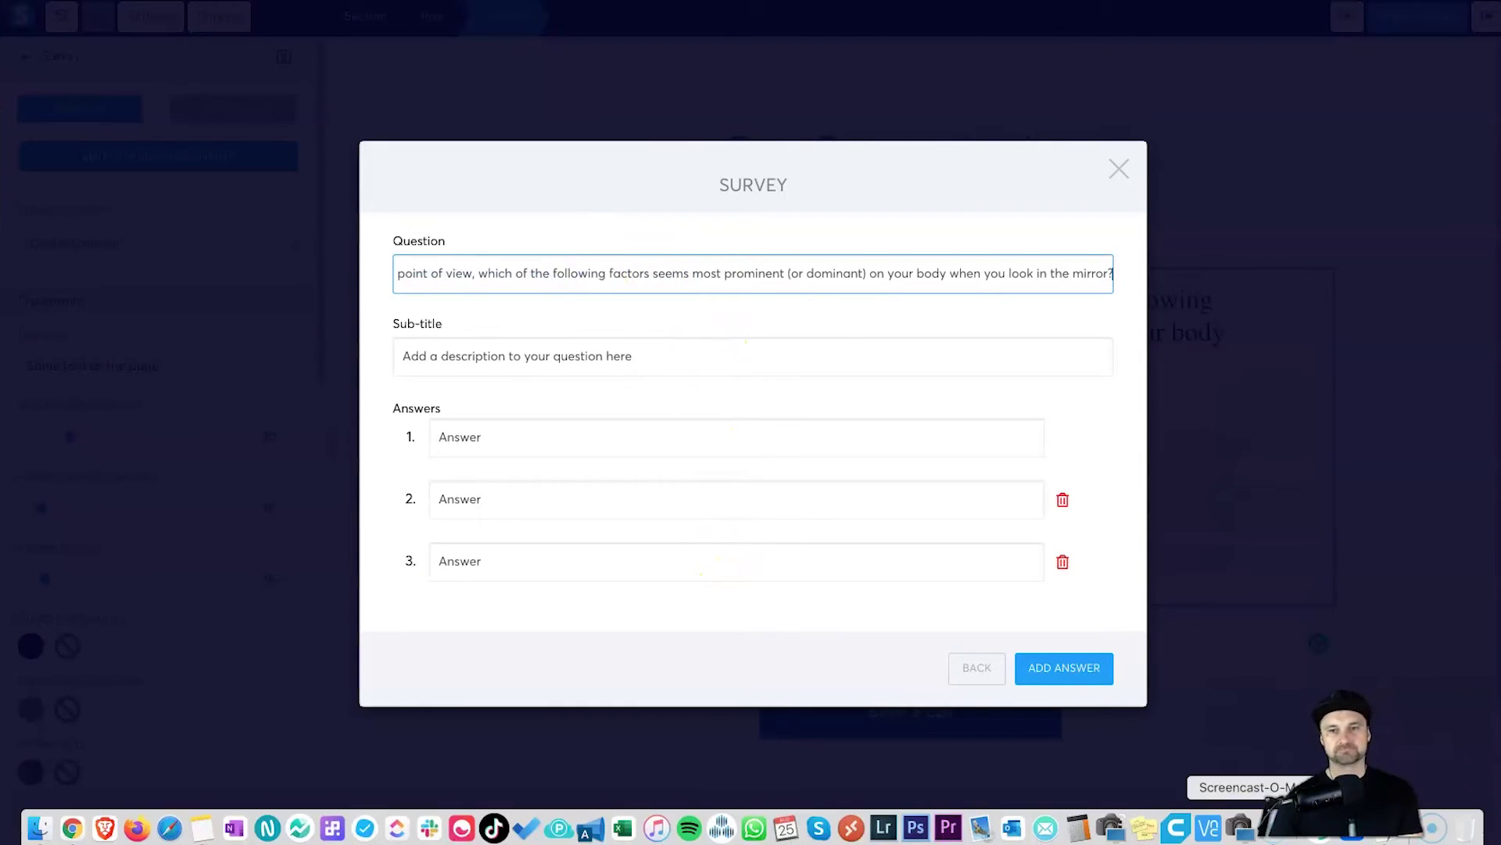
{"action": "left_click", "coordinate": [1376, 835]}
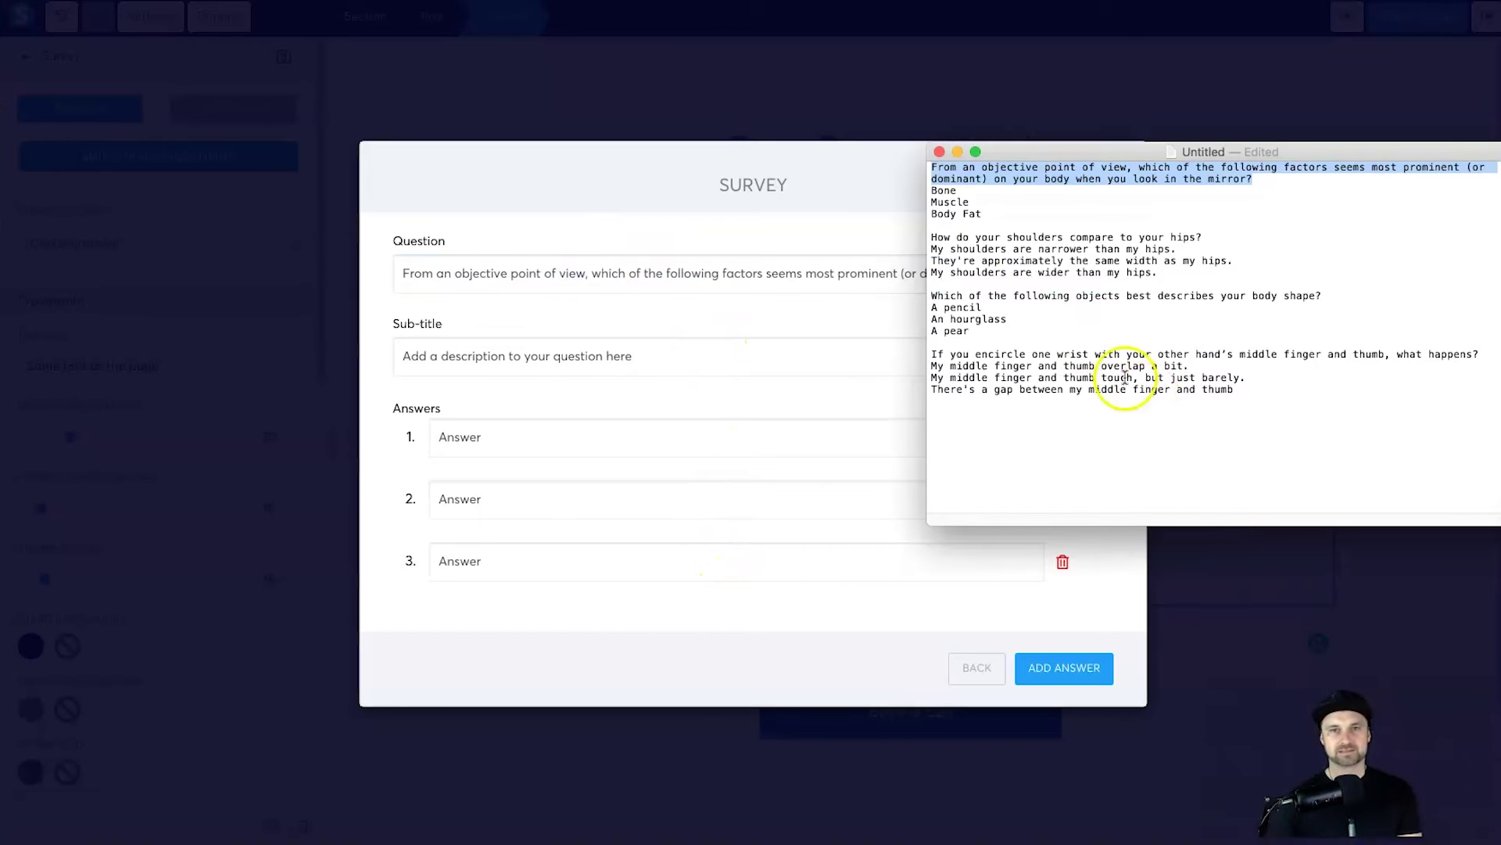
{"action": "double_click", "coordinate": [944, 190]}
{"action": "key", "text": "super+c"}
{"action": "left_click", "coordinate": [576, 439]}
{"action": "key", "text": "super+v"}
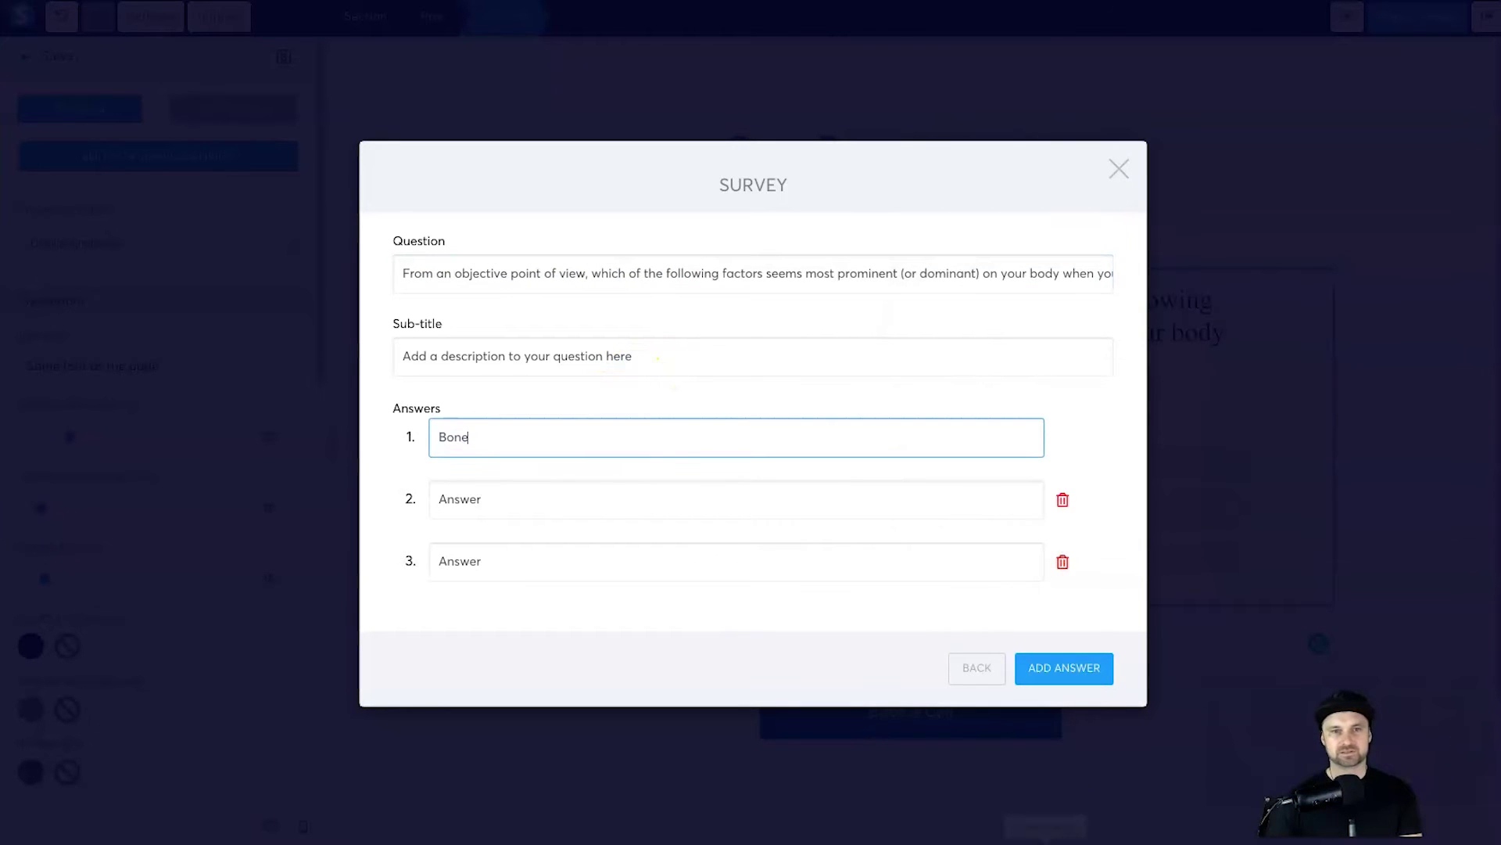
Step: Fill the second and third answers with Muscle and Body Fat
{"action": "left_click", "coordinate": [1356, 837]}
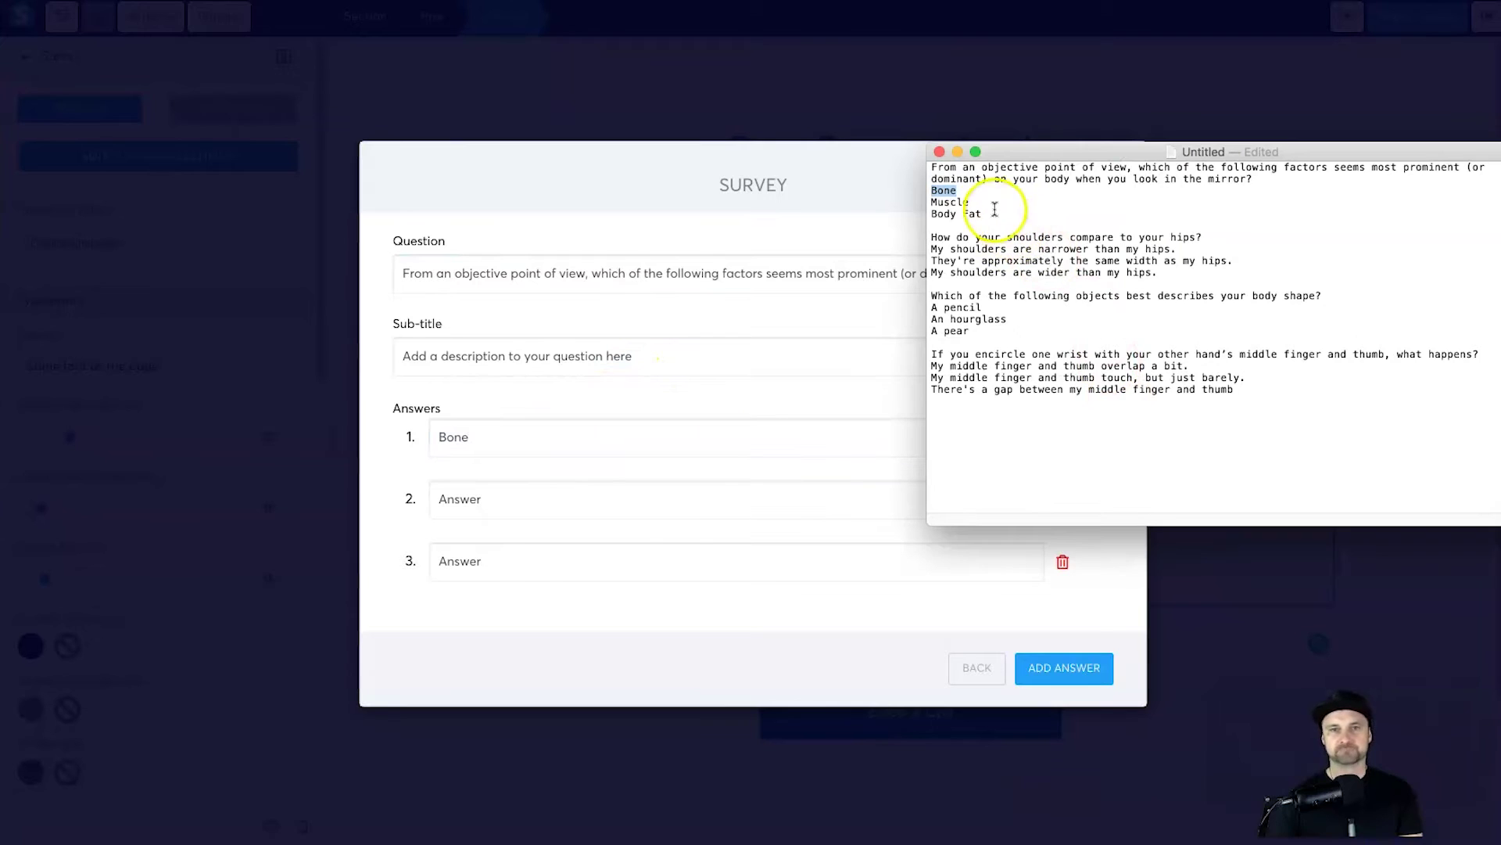
{"action": "triple_click", "coordinate": [954, 205]}
{"action": "key", "text": "ctrl+c"}
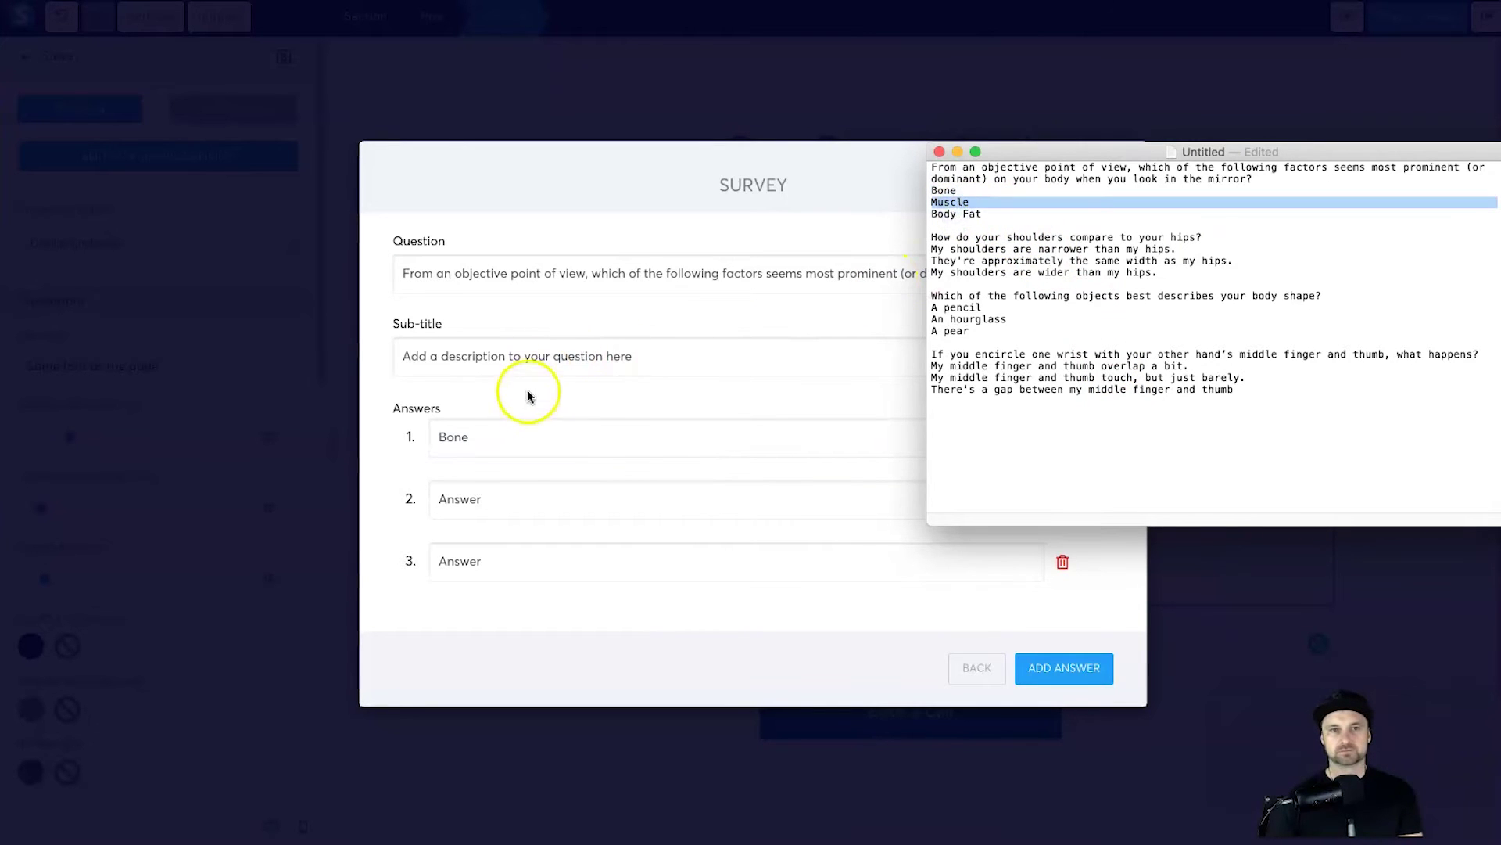
{"action": "left_click", "coordinate": [567, 498]}
{"action": "key", "text": "ctrl+v"}
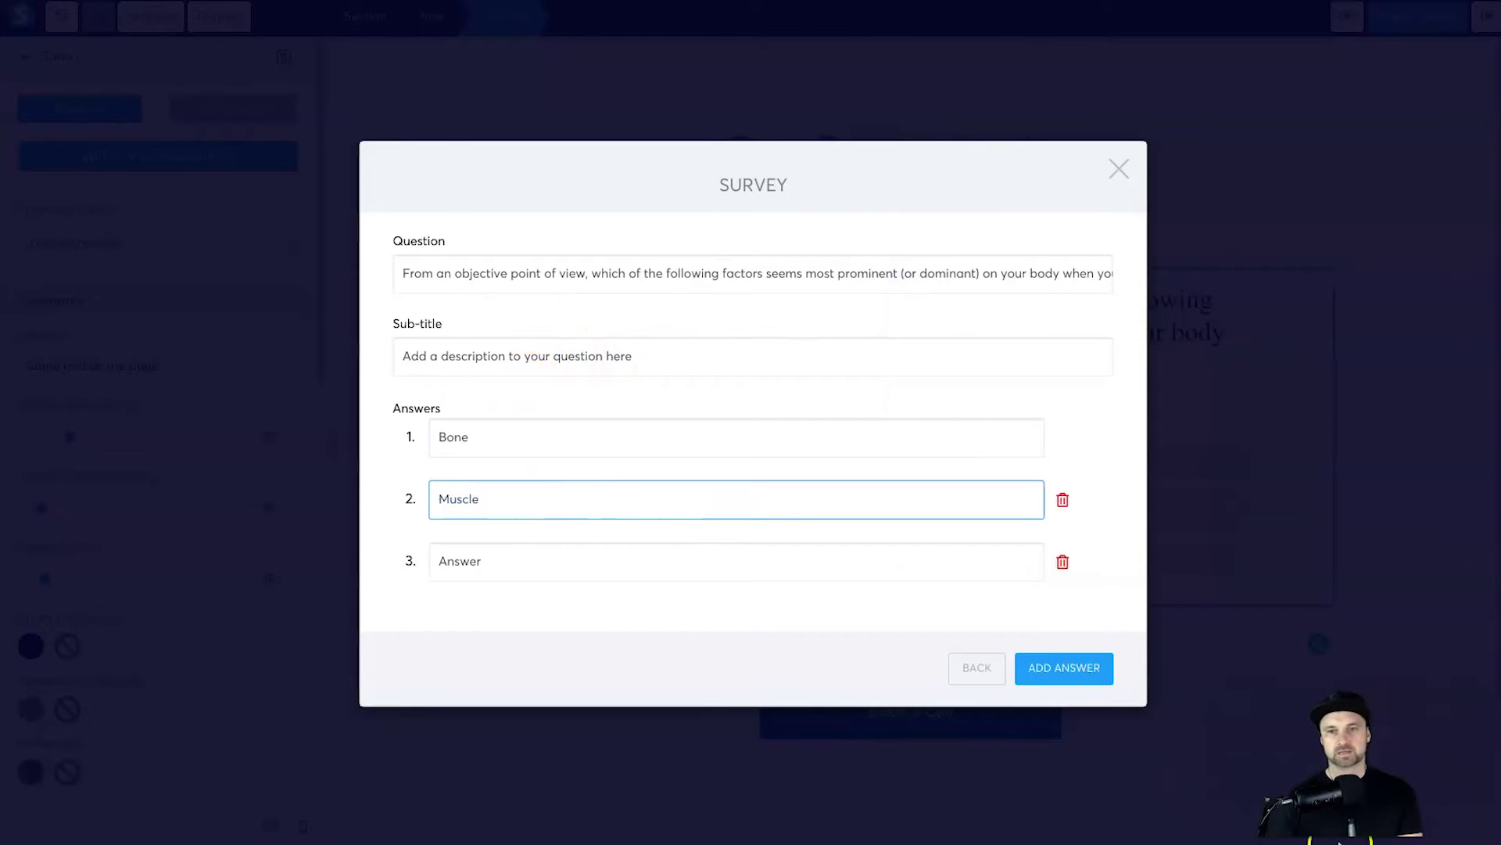
{"action": "mouse_move", "coordinate": [1239, 835]}
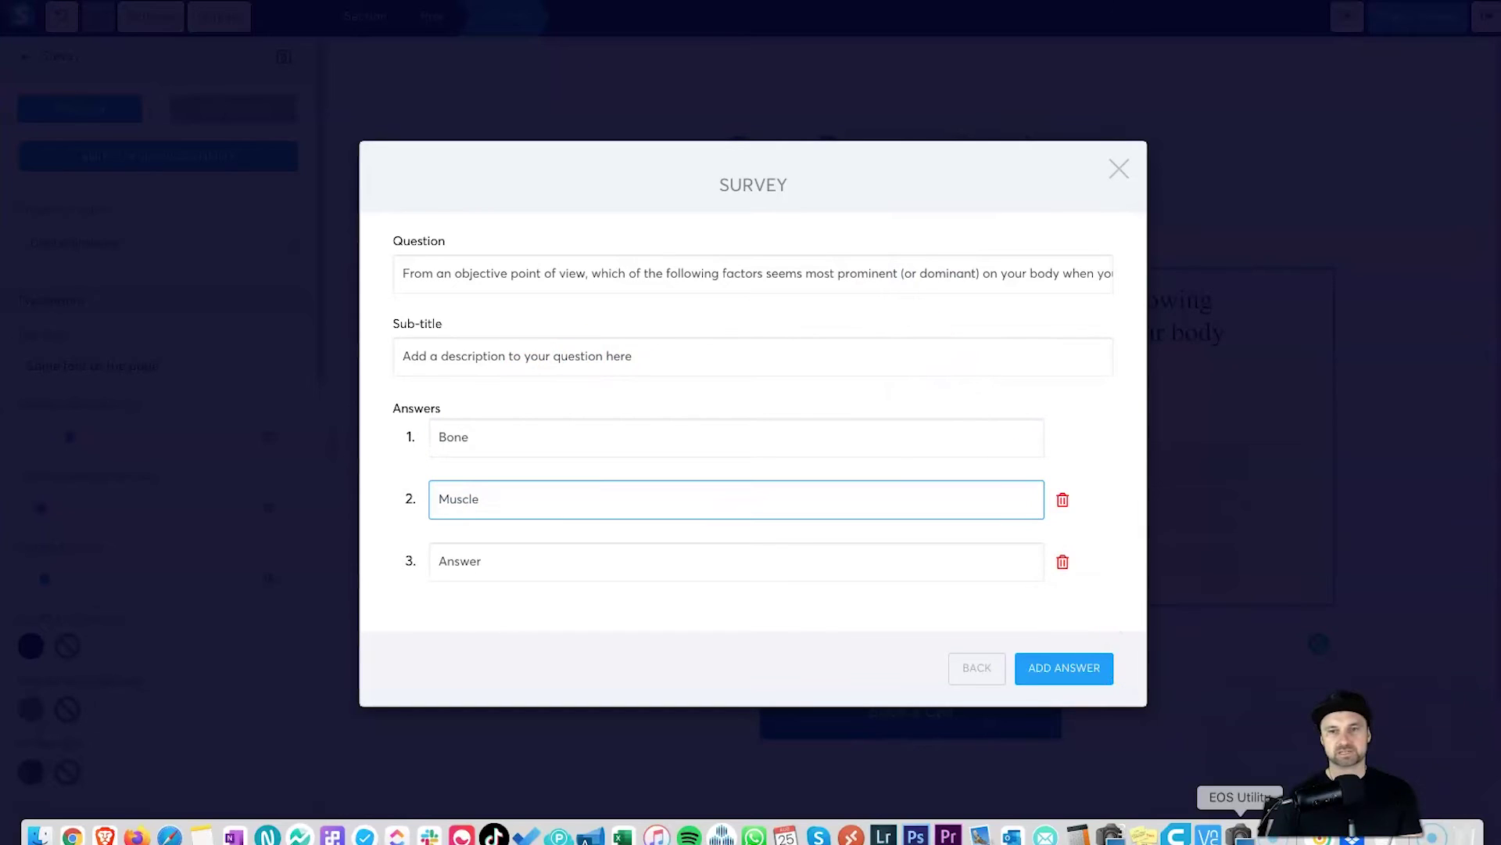
{"action": "left_click", "coordinate": [1078, 835]}
{"action": "left_click", "coordinate": [978, 218]}
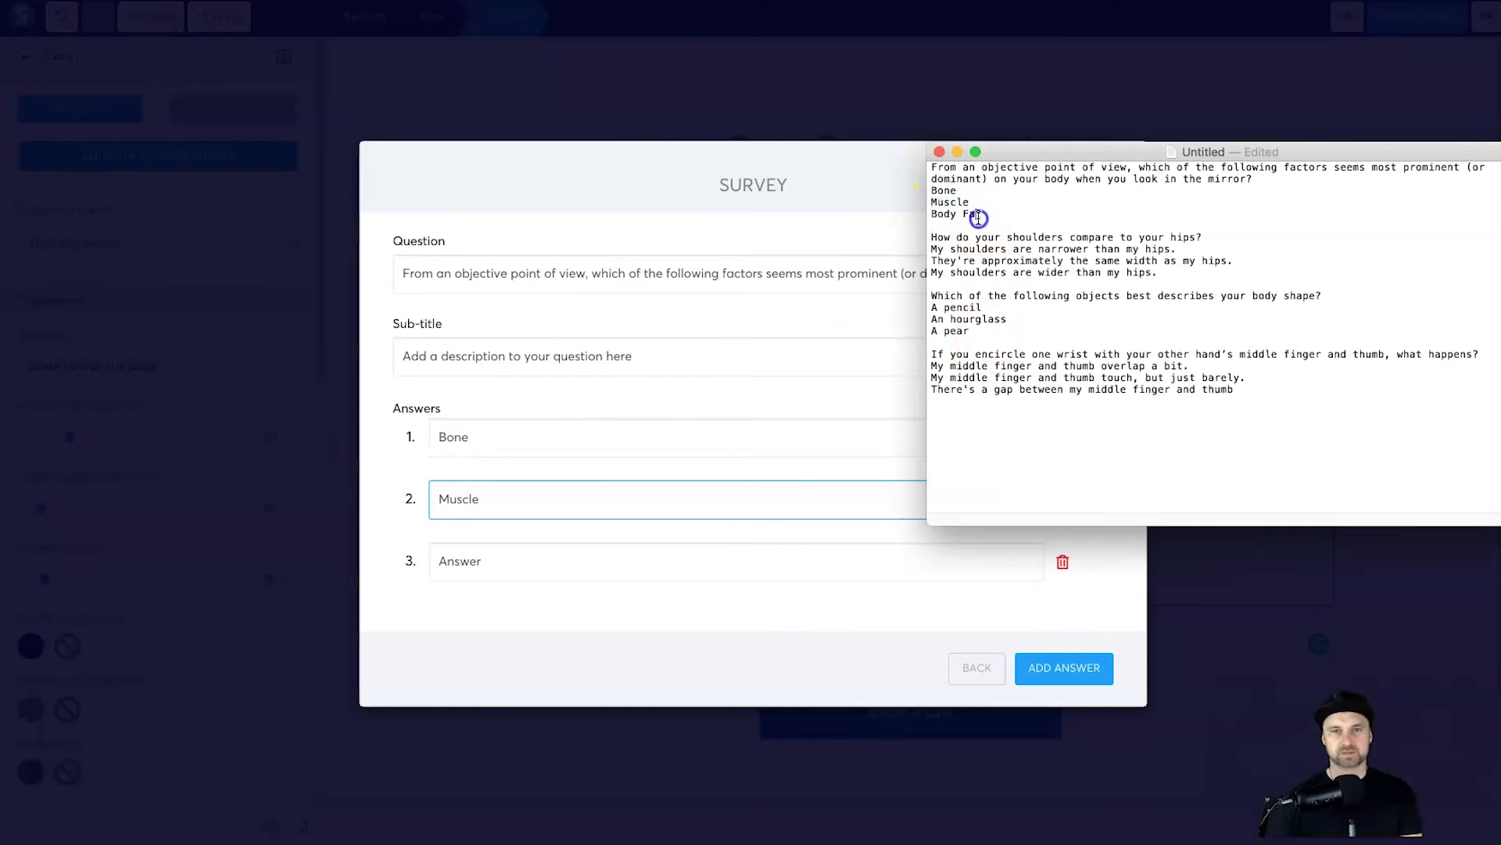
{"action": "triple_click", "coordinate": [978, 218]}
{"action": "key", "text": "super+c"}
{"action": "left_click", "coordinate": [586, 571]}
{"action": "key", "text": "super+v"}
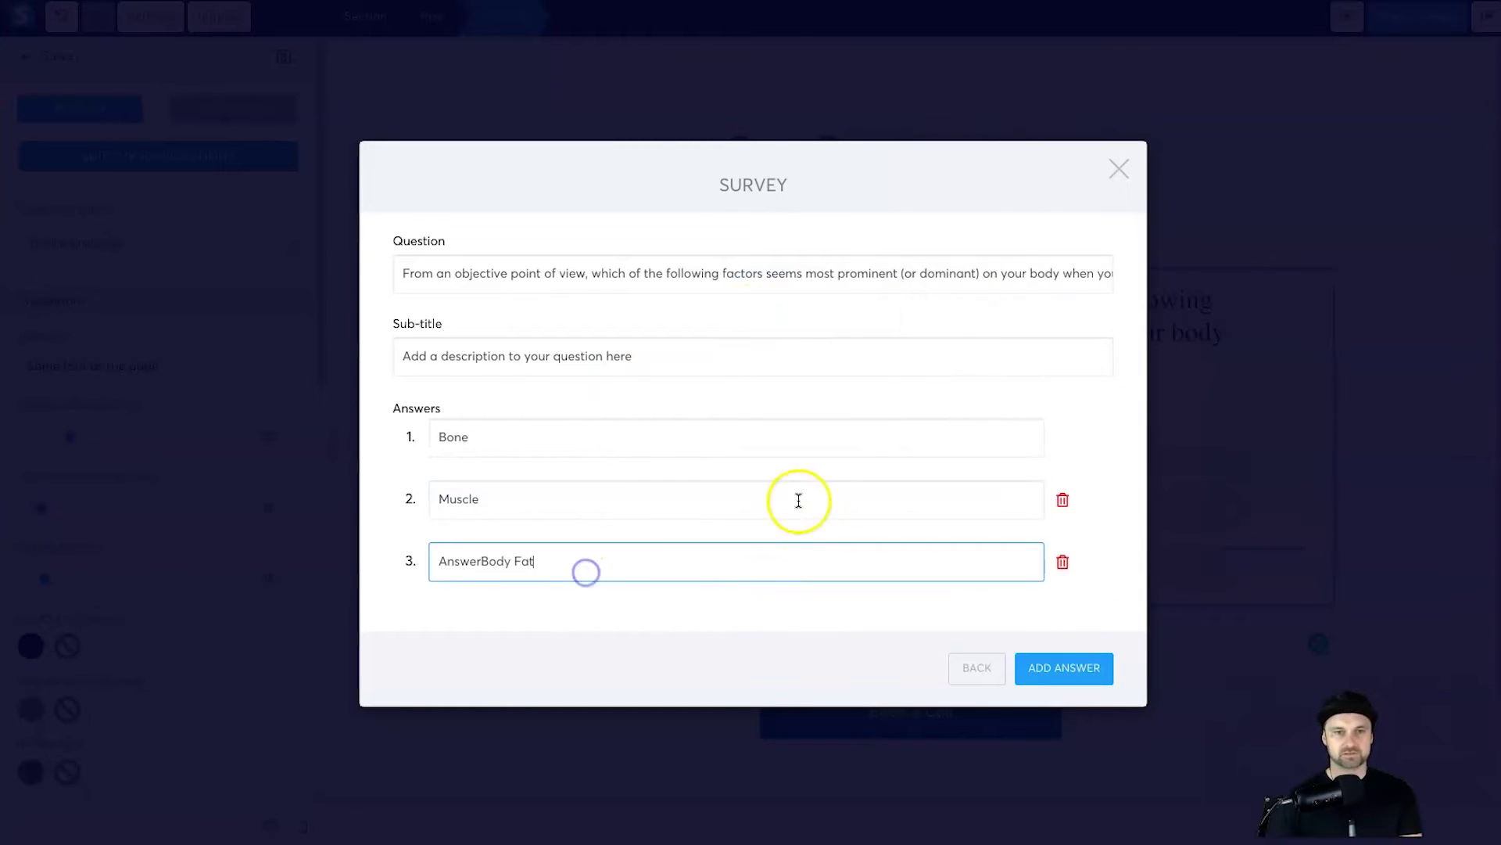
{"action": "left_click", "coordinate": [740, 546]}
{"action": "key", "text": "super+v"}
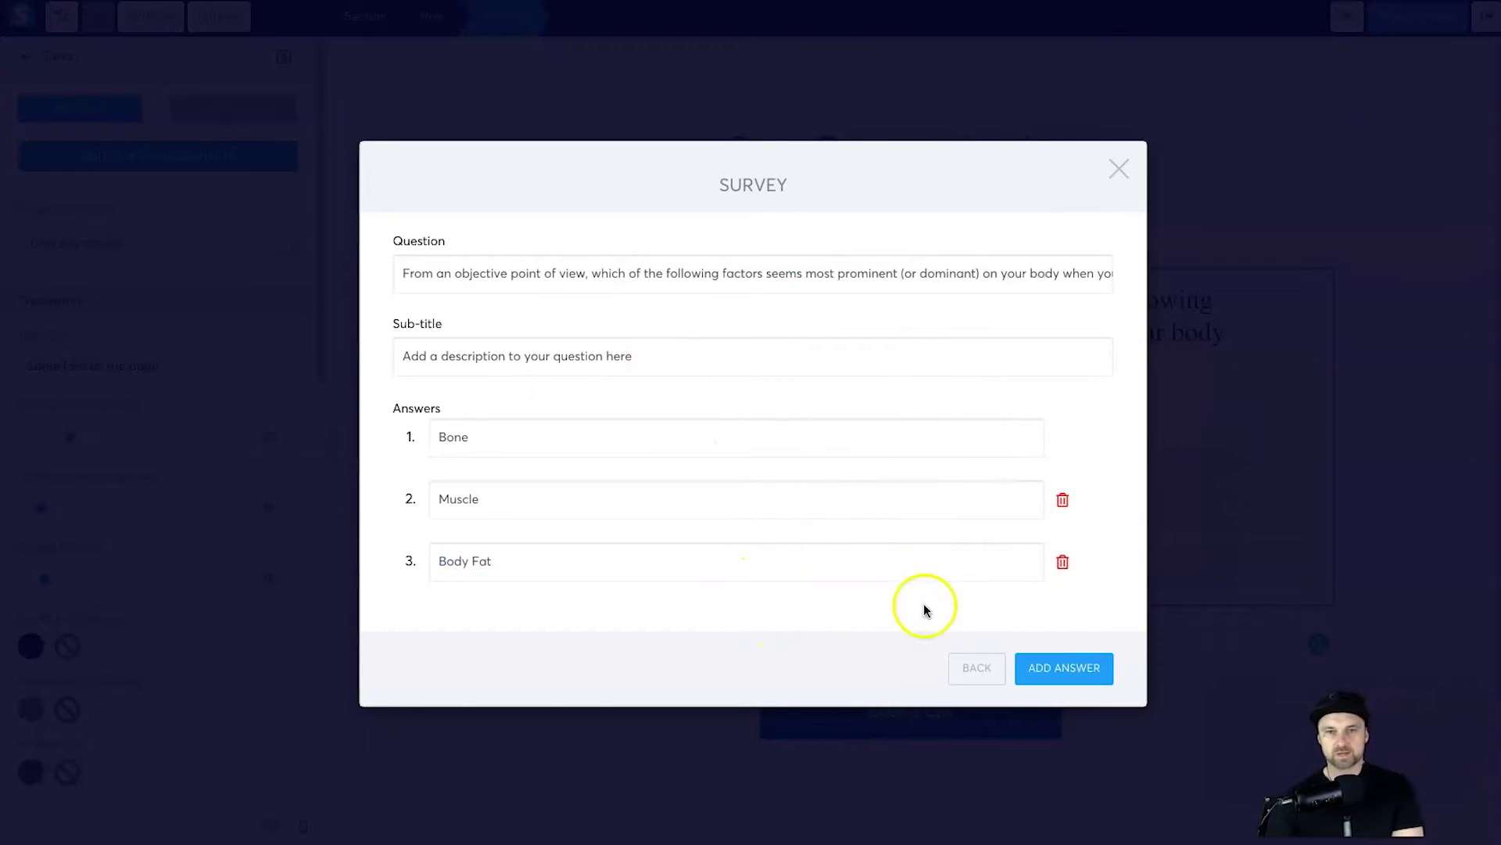
Step: Remove the extra fourth answer row, return to the question list, and add question #2
{"action": "left_click", "coordinate": [873, 665]}
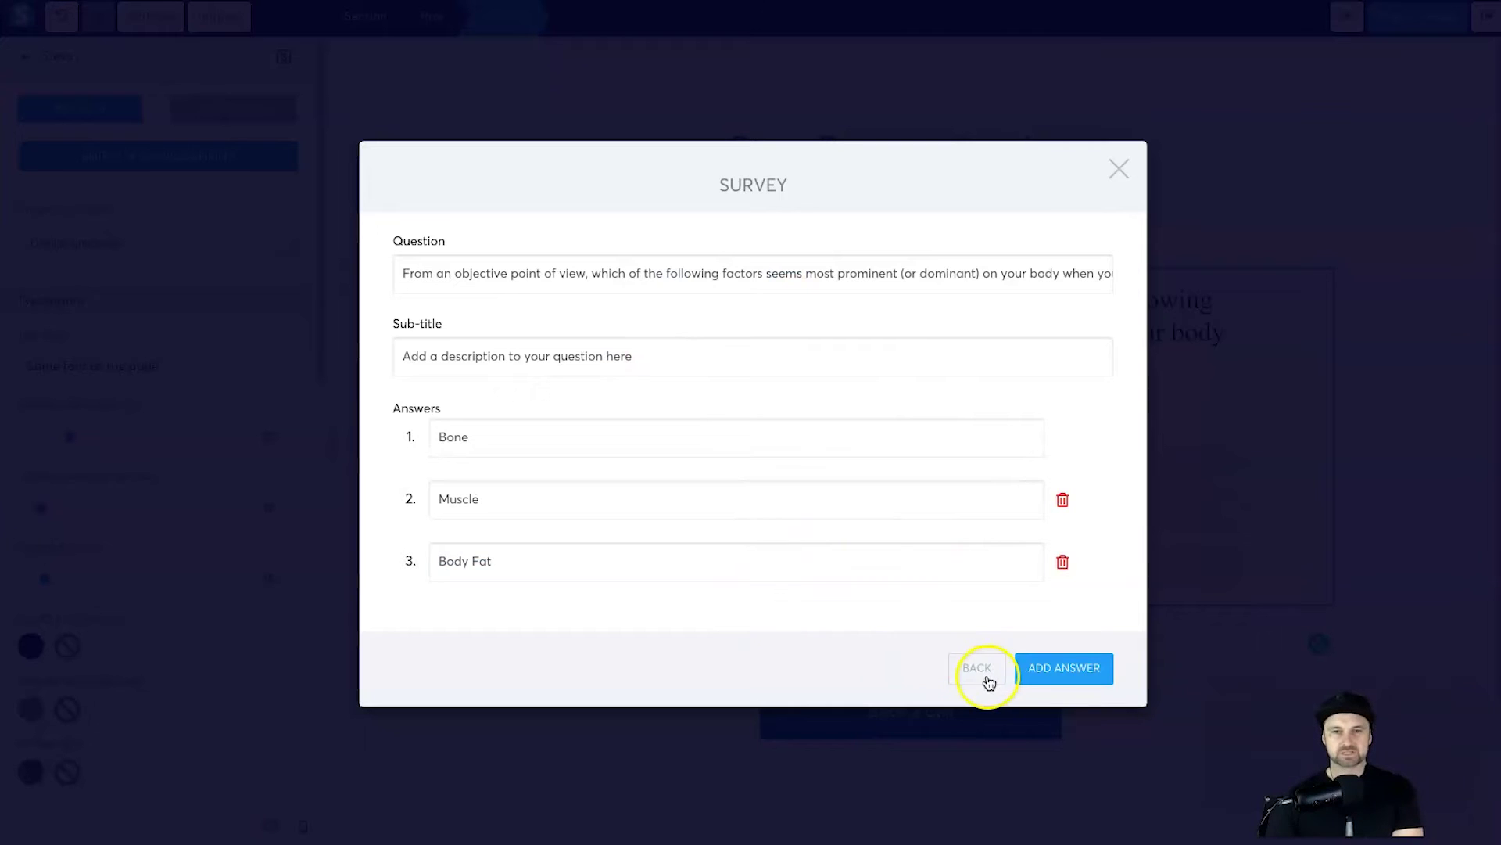
{"action": "left_click", "coordinate": [1051, 670]}
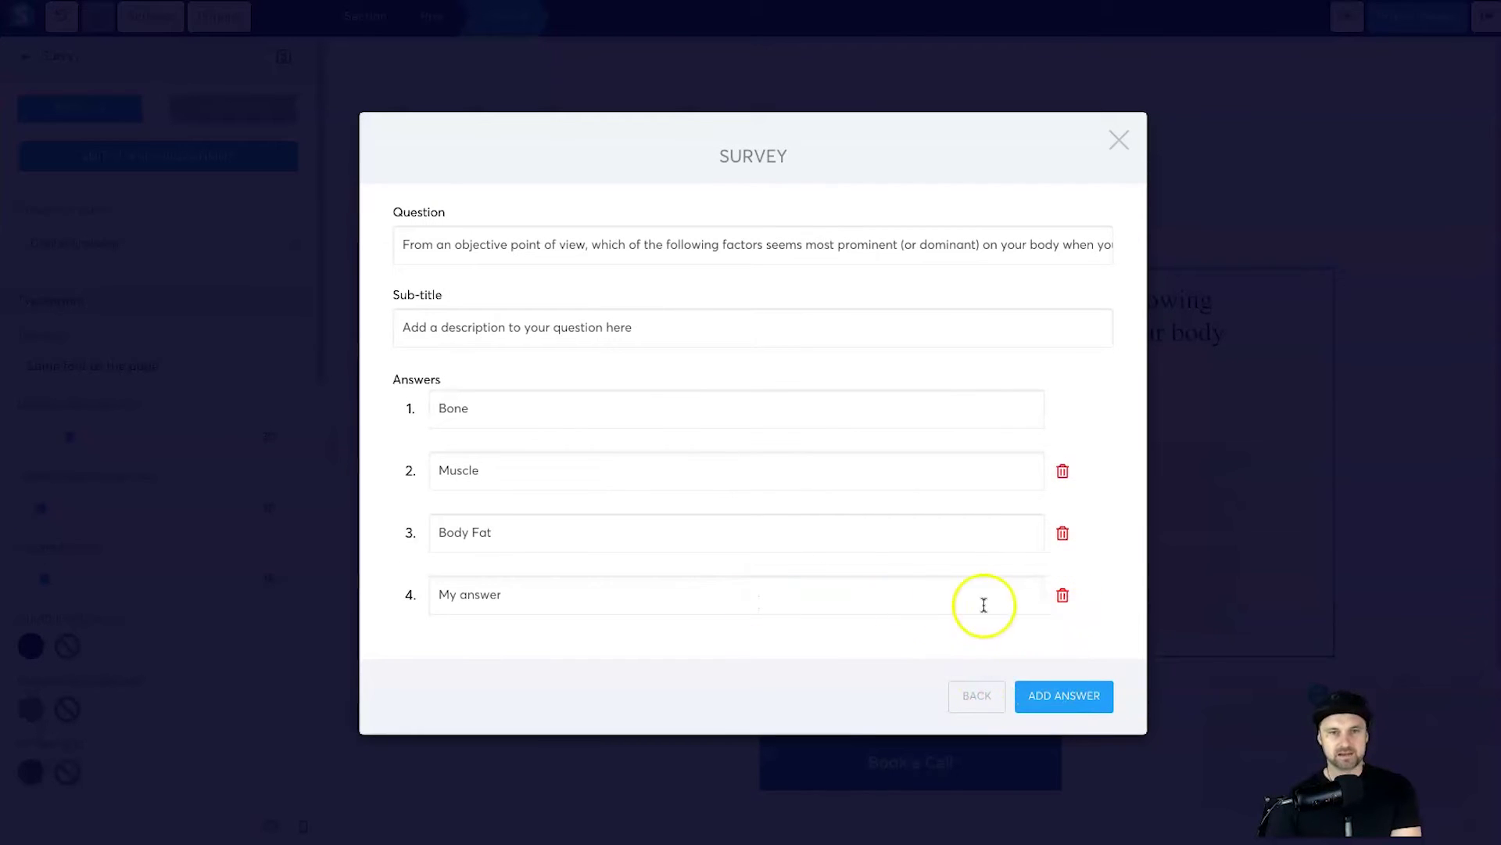
{"action": "left_click", "coordinate": [1063, 601]}
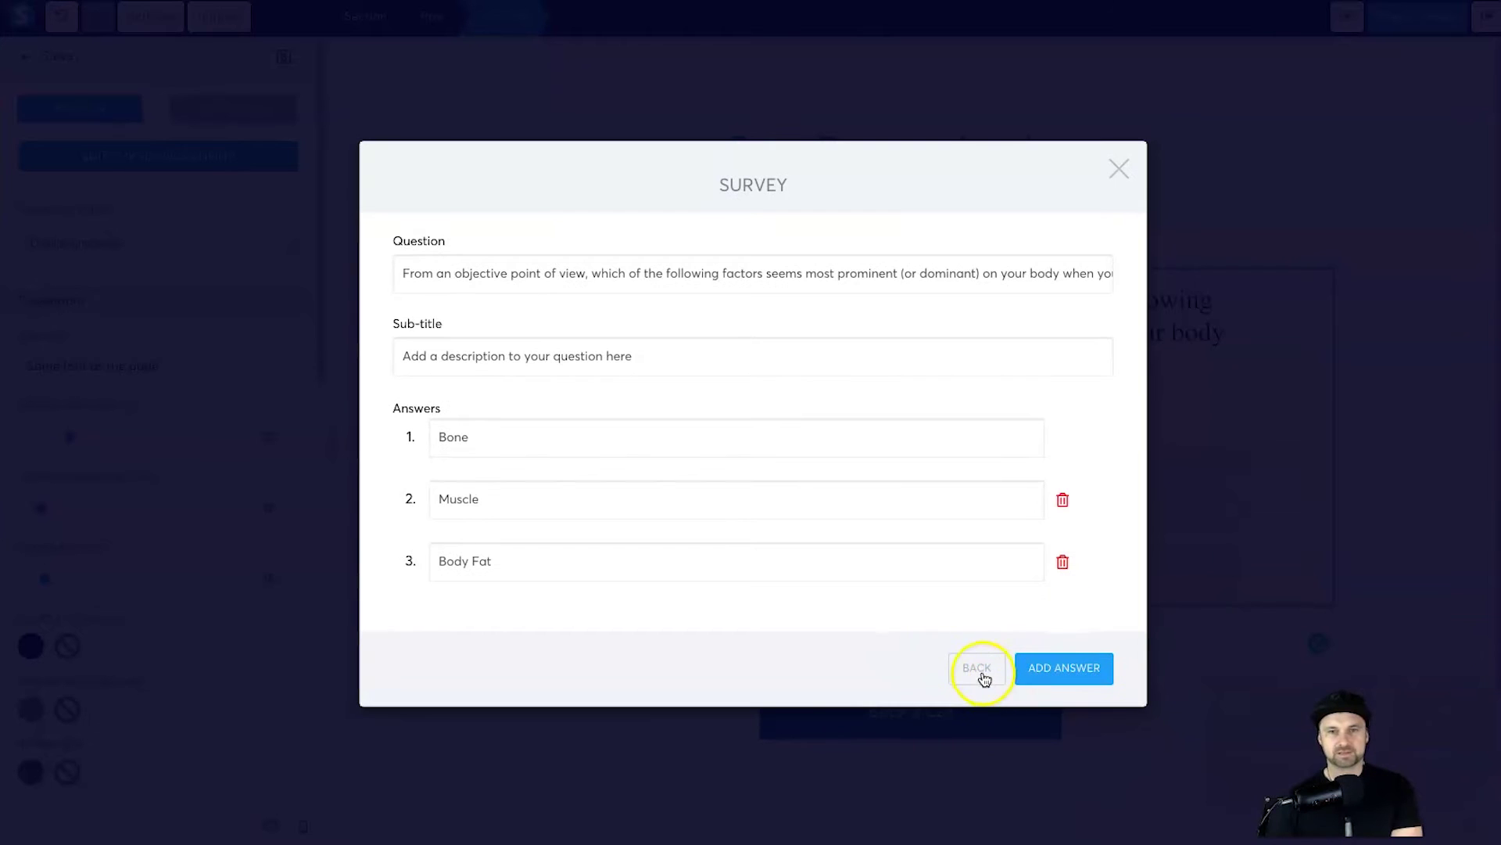
{"action": "left_click", "coordinate": [979, 671]}
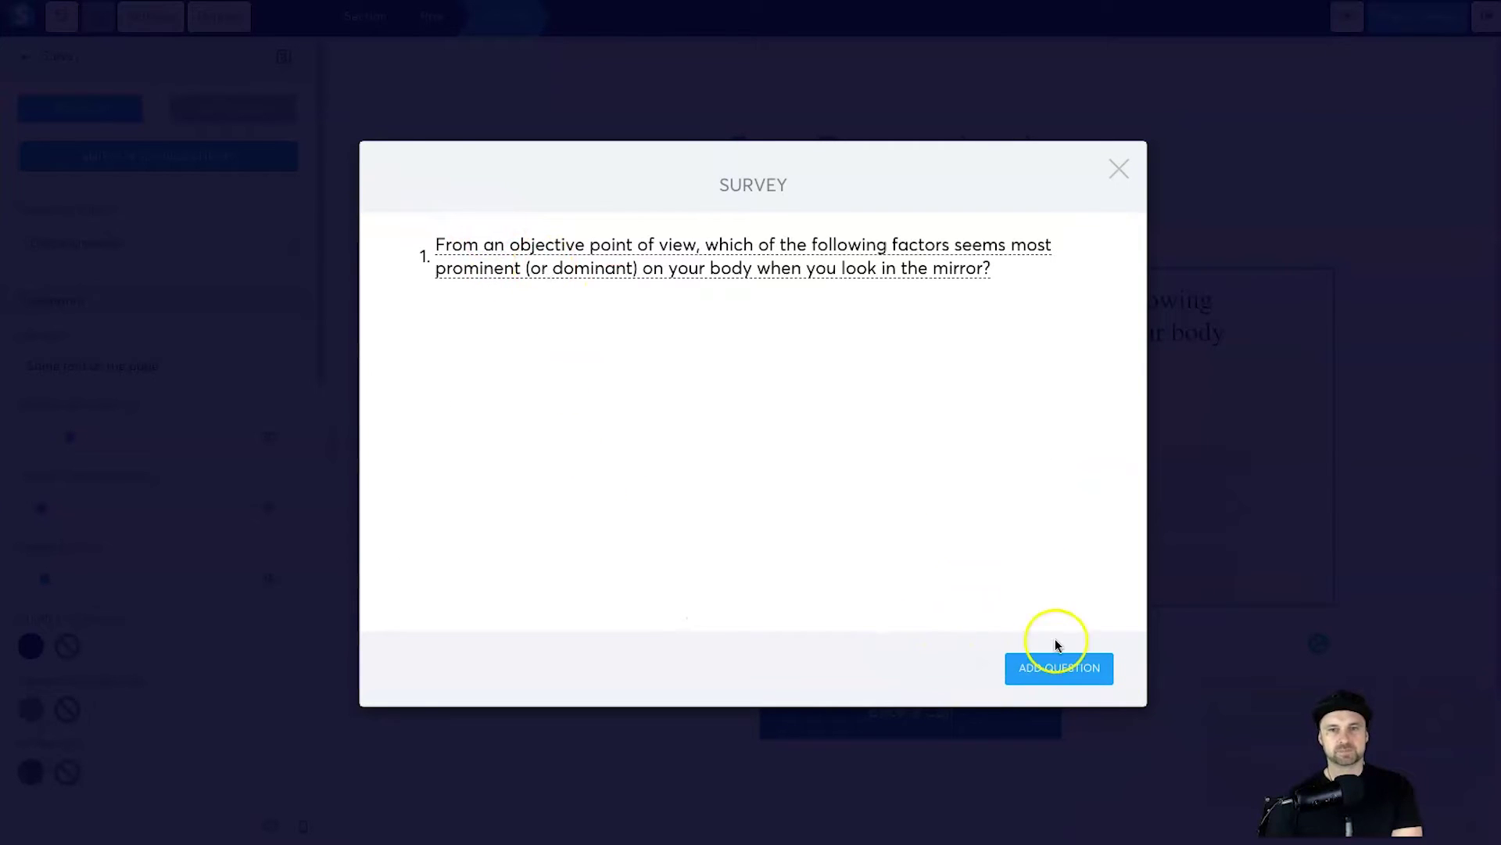
{"action": "left_click", "coordinate": [1063, 665]}
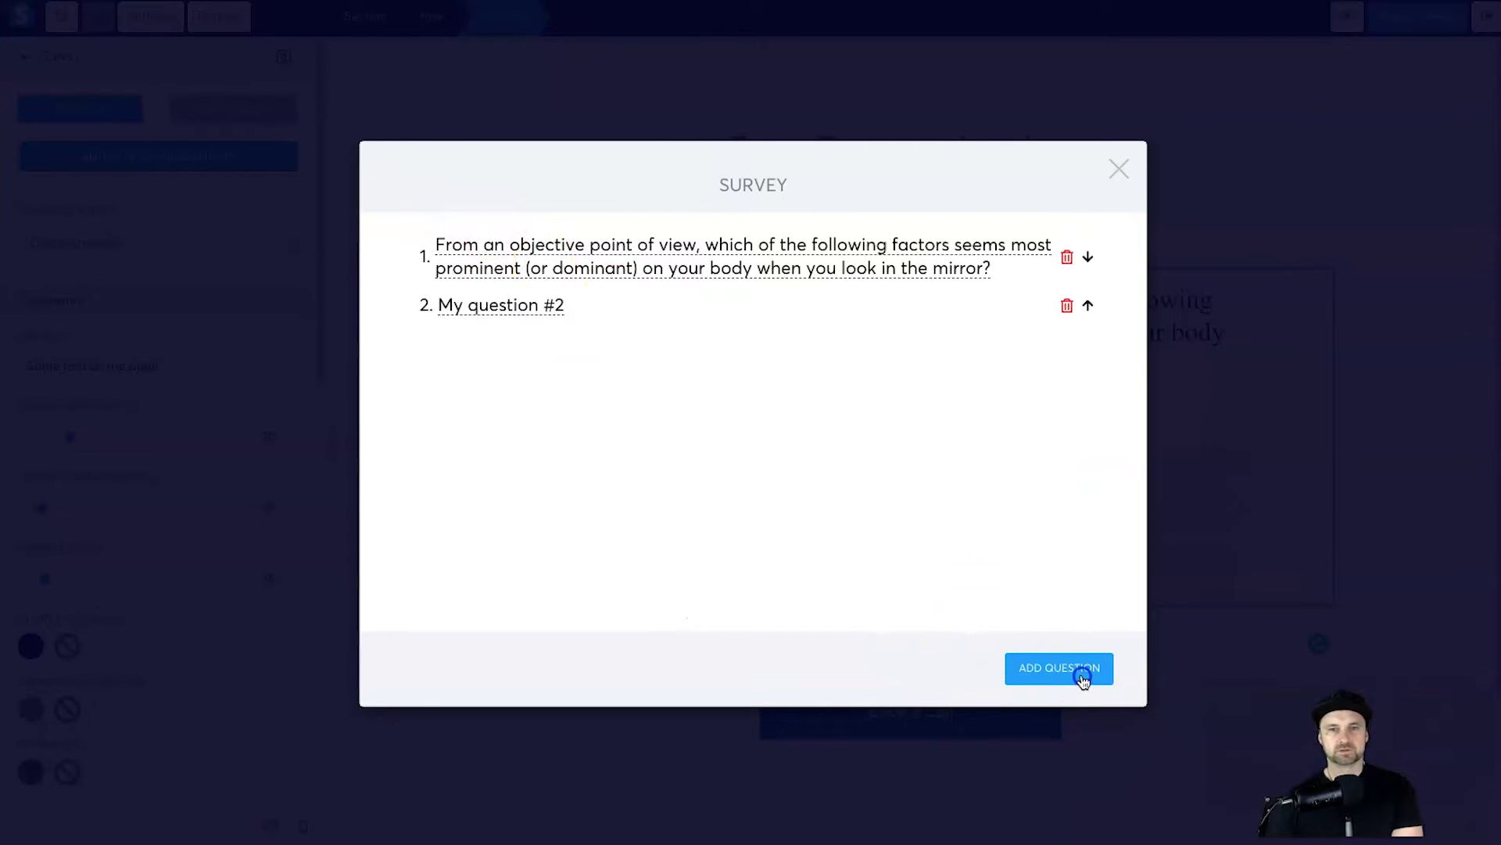
Step: Make question #2 read 'How do your shoulders compare to your hips?'
{"action": "left_click", "coordinate": [522, 307]}
{"action": "mouse_move", "coordinate": [1040, 837]}
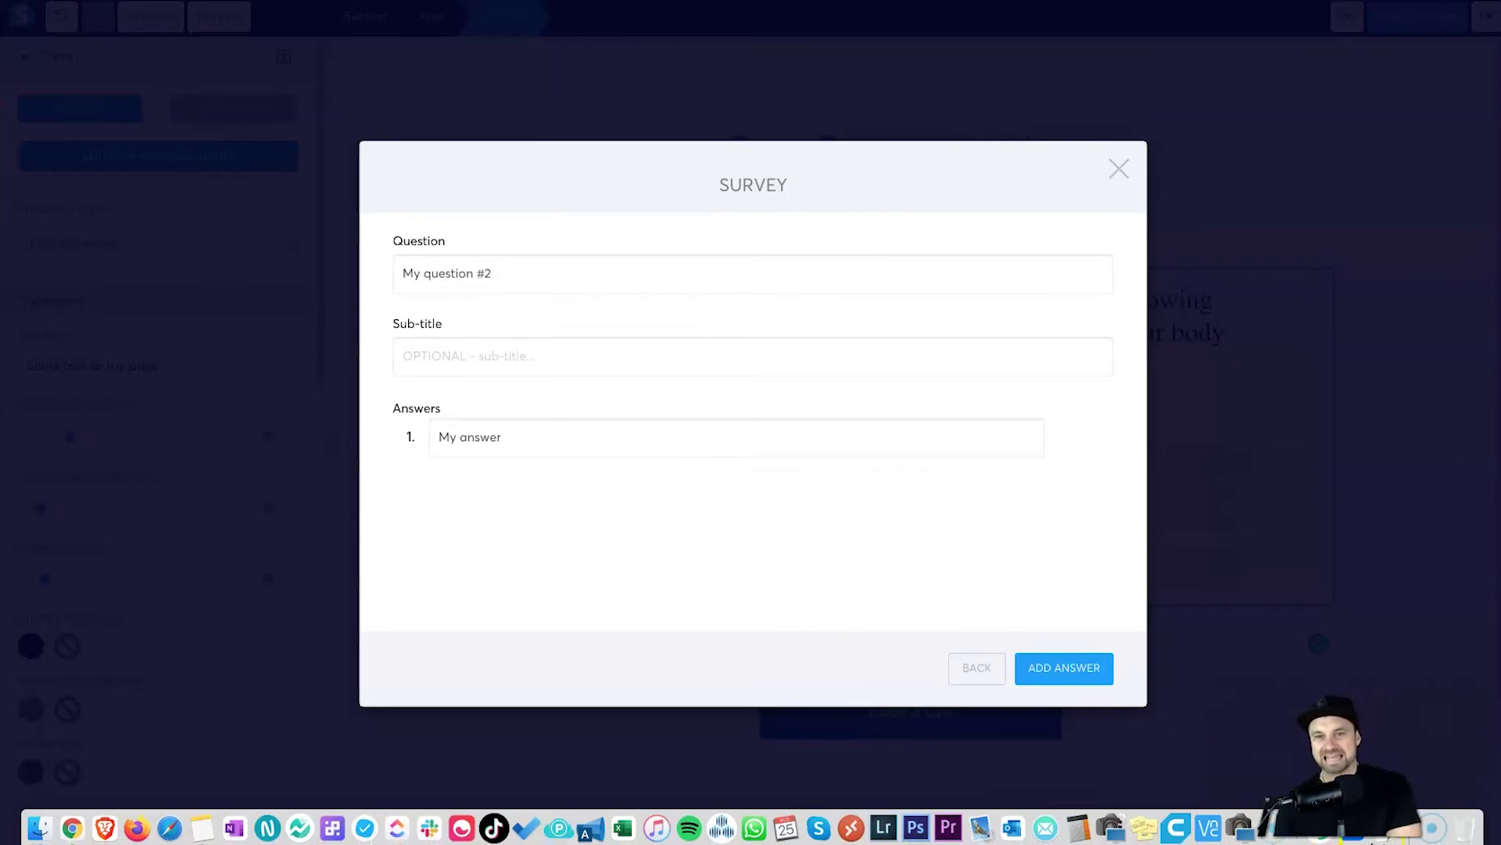
{"action": "left_click", "coordinate": [1239, 827]}
{"action": "triple_click", "coordinate": [1007, 237]}
{"action": "key", "text": "super+c"}
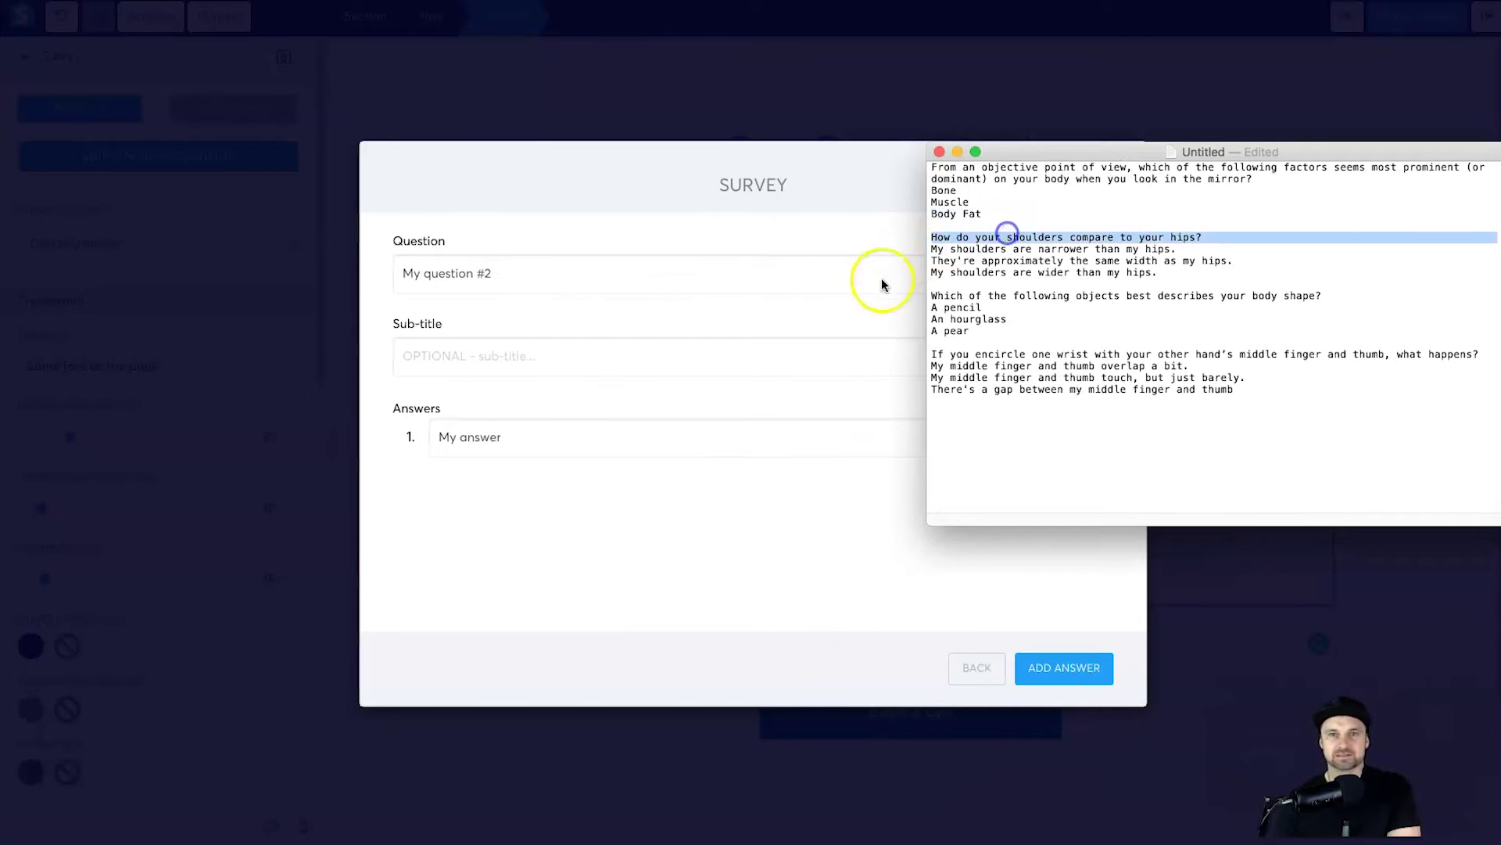
{"action": "left_click", "coordinate": [499, 269]}
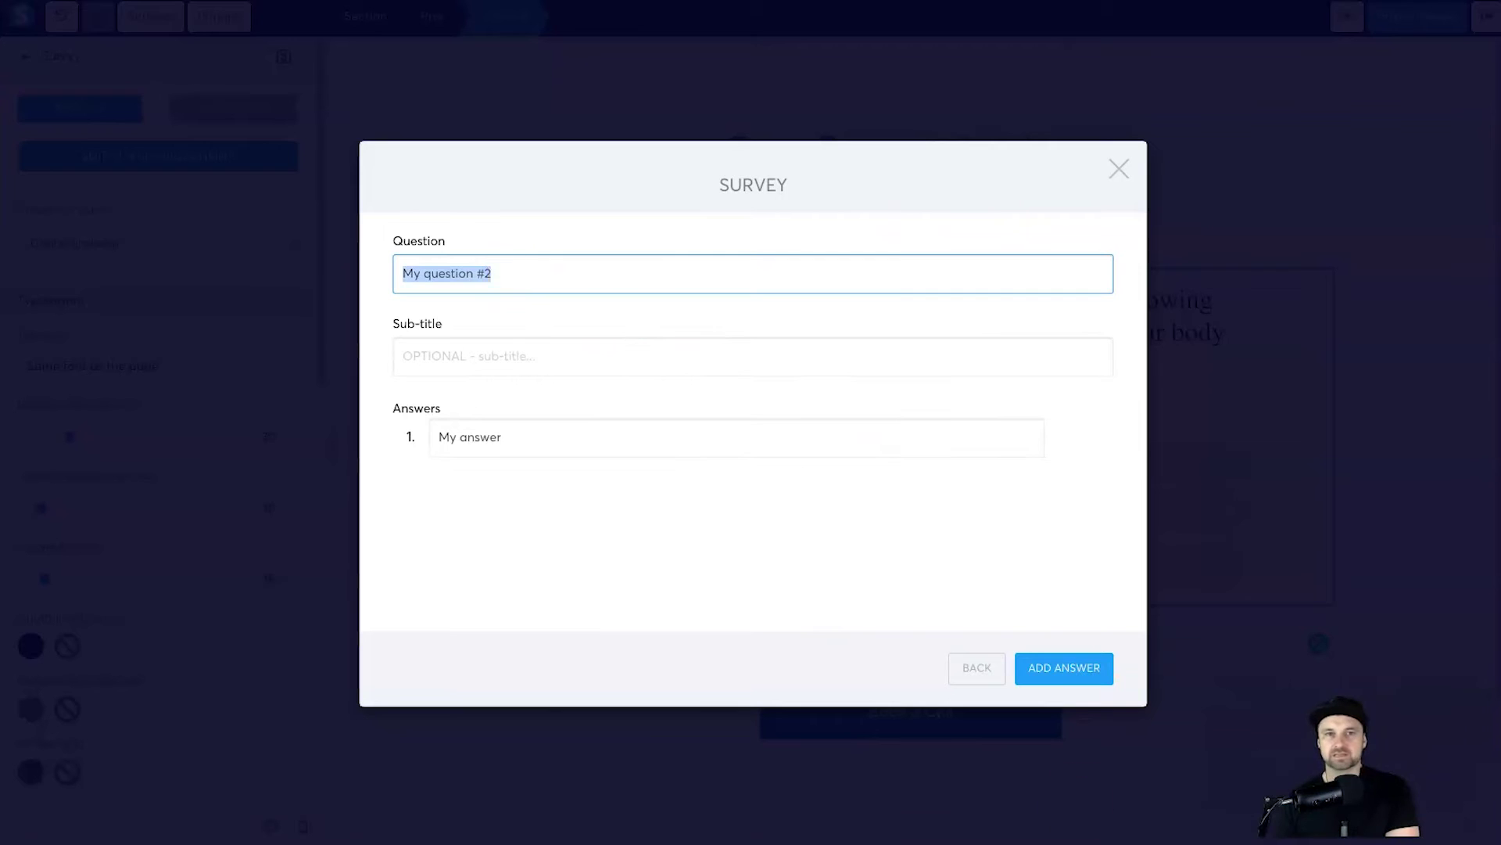
{"action": "key", "text": "super+v"}
Step: Fill answer 1 with the narrower-shoulders option
{"action": "key", "text": "super+Tab"}
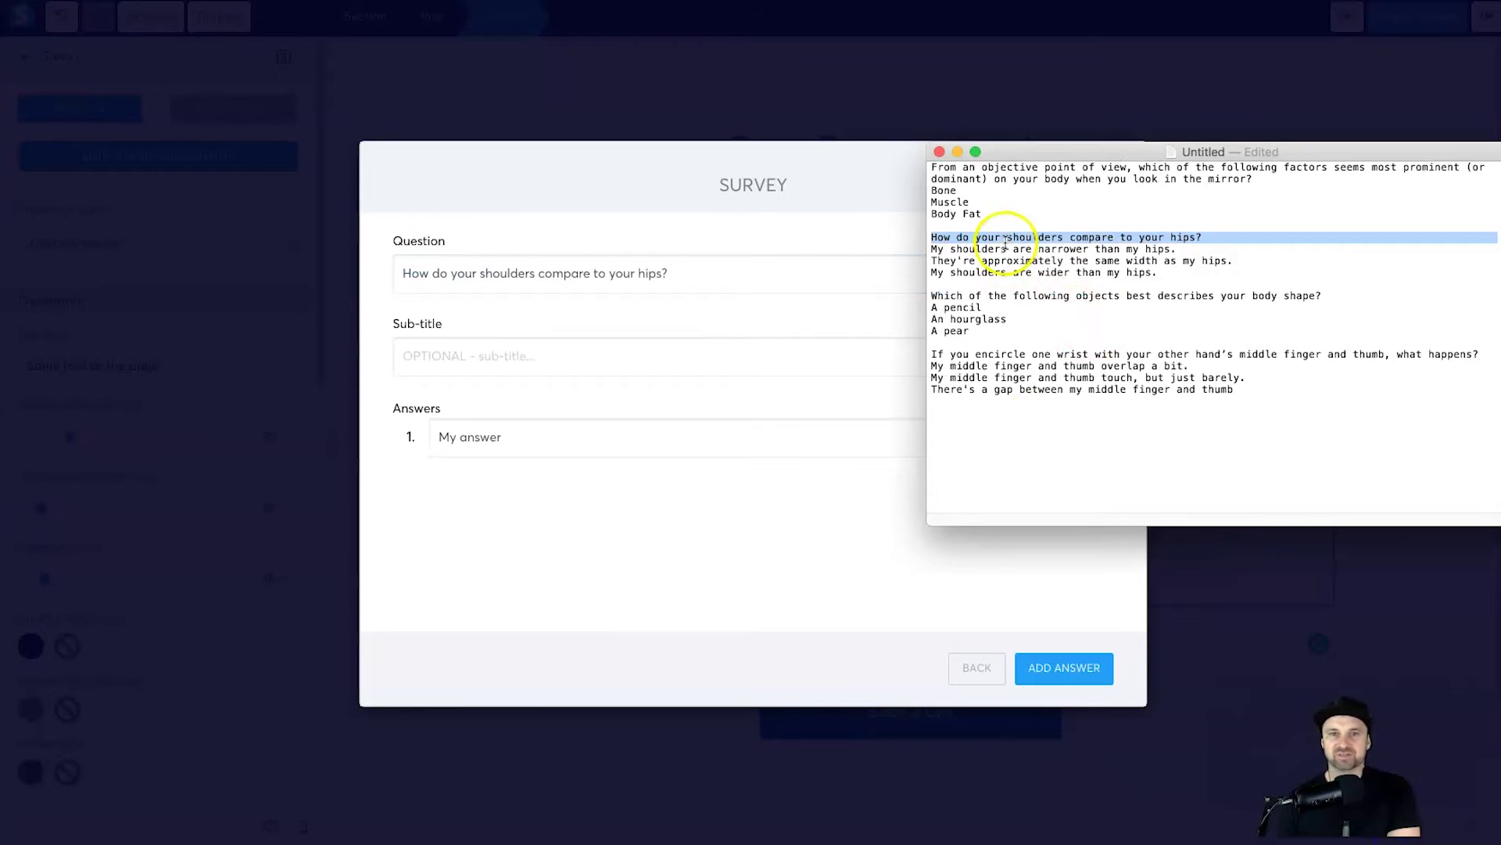
{"action": "left_click", "coordinate": [1007, 247]}
{"action": "triple_click", "coordinate": [1006, 249]}
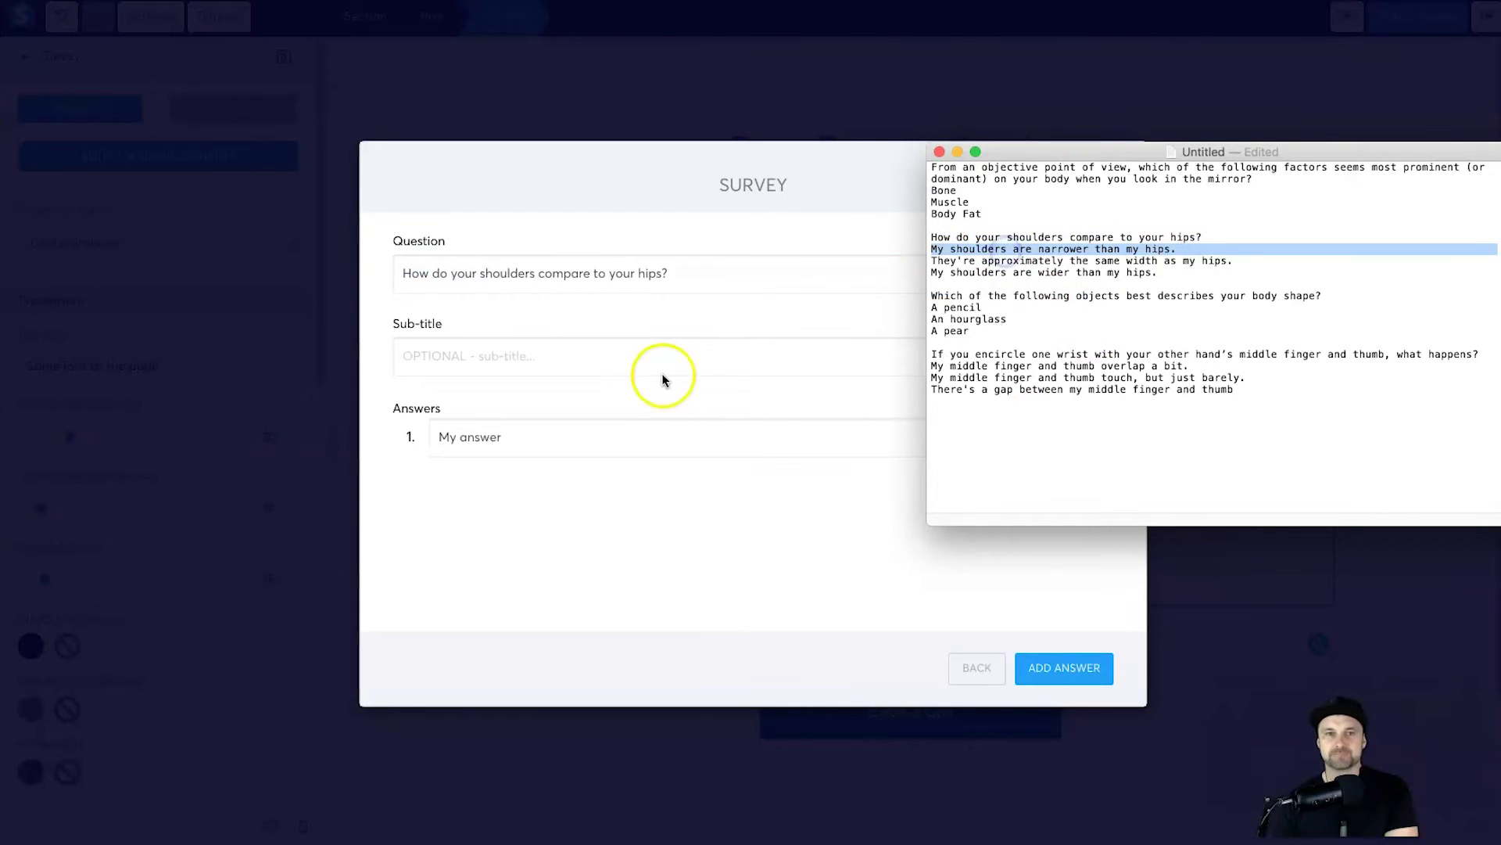
{"action": "key", "text": "super+c"}
{"action": "left_click", "coordinate": [584, 443]}
{"action": "key", "text": "super+v"}
{"action": "triple_click", "coordinate": [588, 441]}
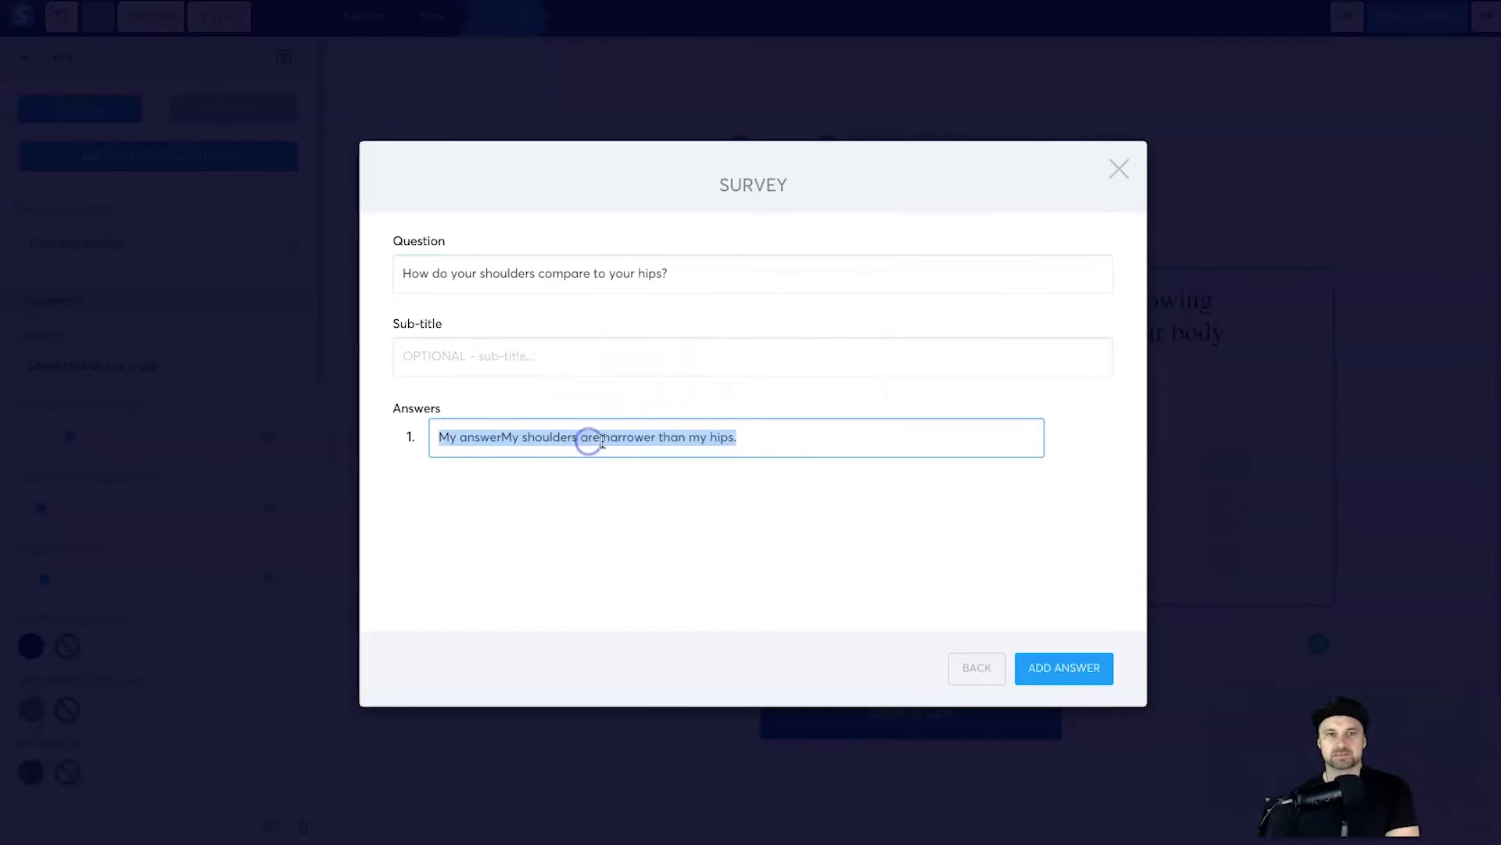
{"action": "key", "text": "super+v"}
Step: Add a second answer with the same-width option
{"action": "left_click", "coordinate": [1047, 667]}
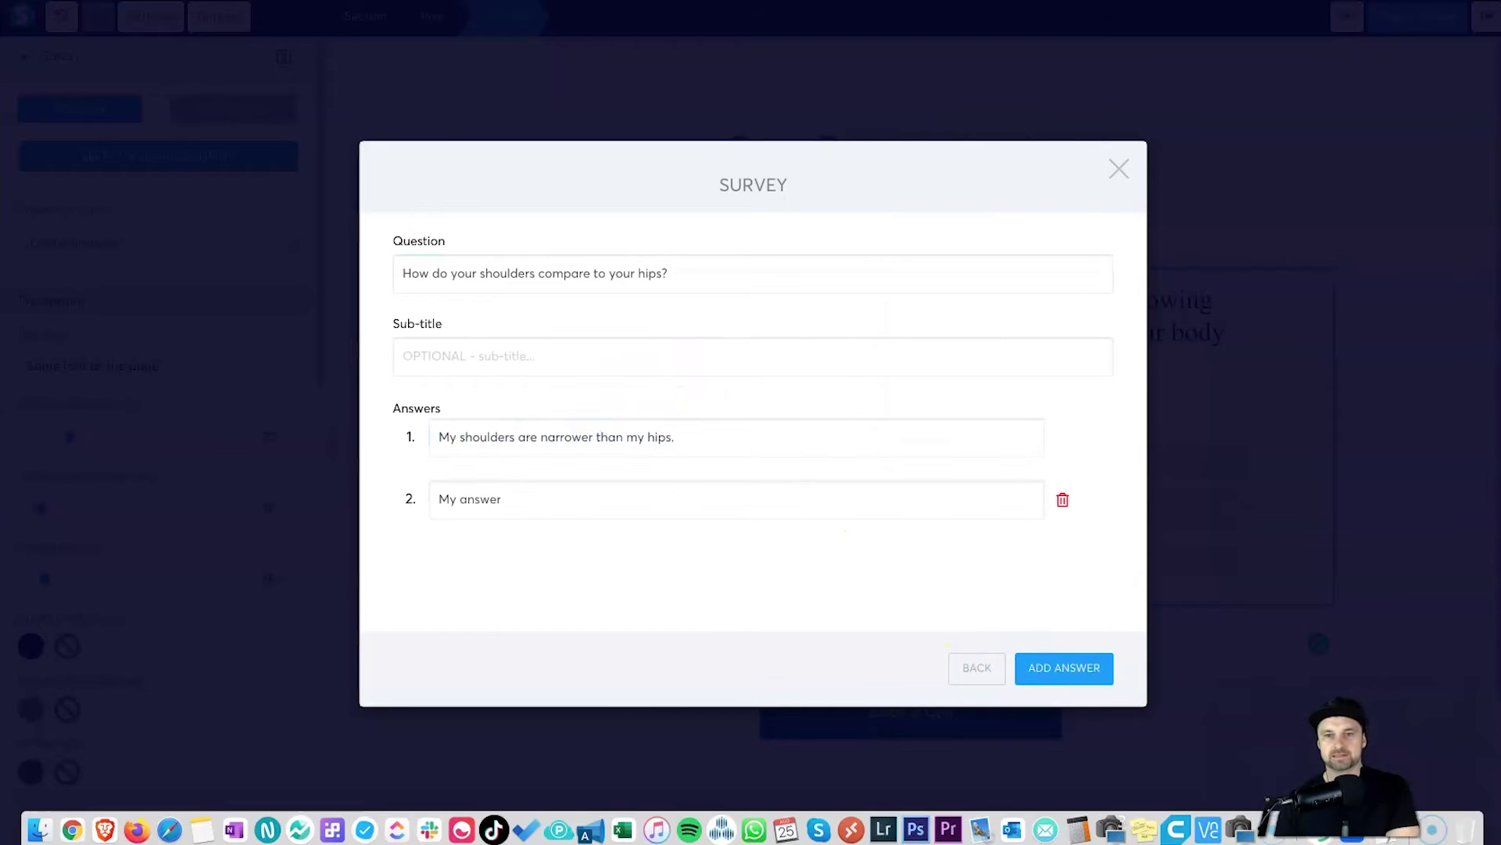
{"action": "left_click", "coordinate": [575, 831]}
{"action": "triple_click", "coordinate": [1025, 260]}
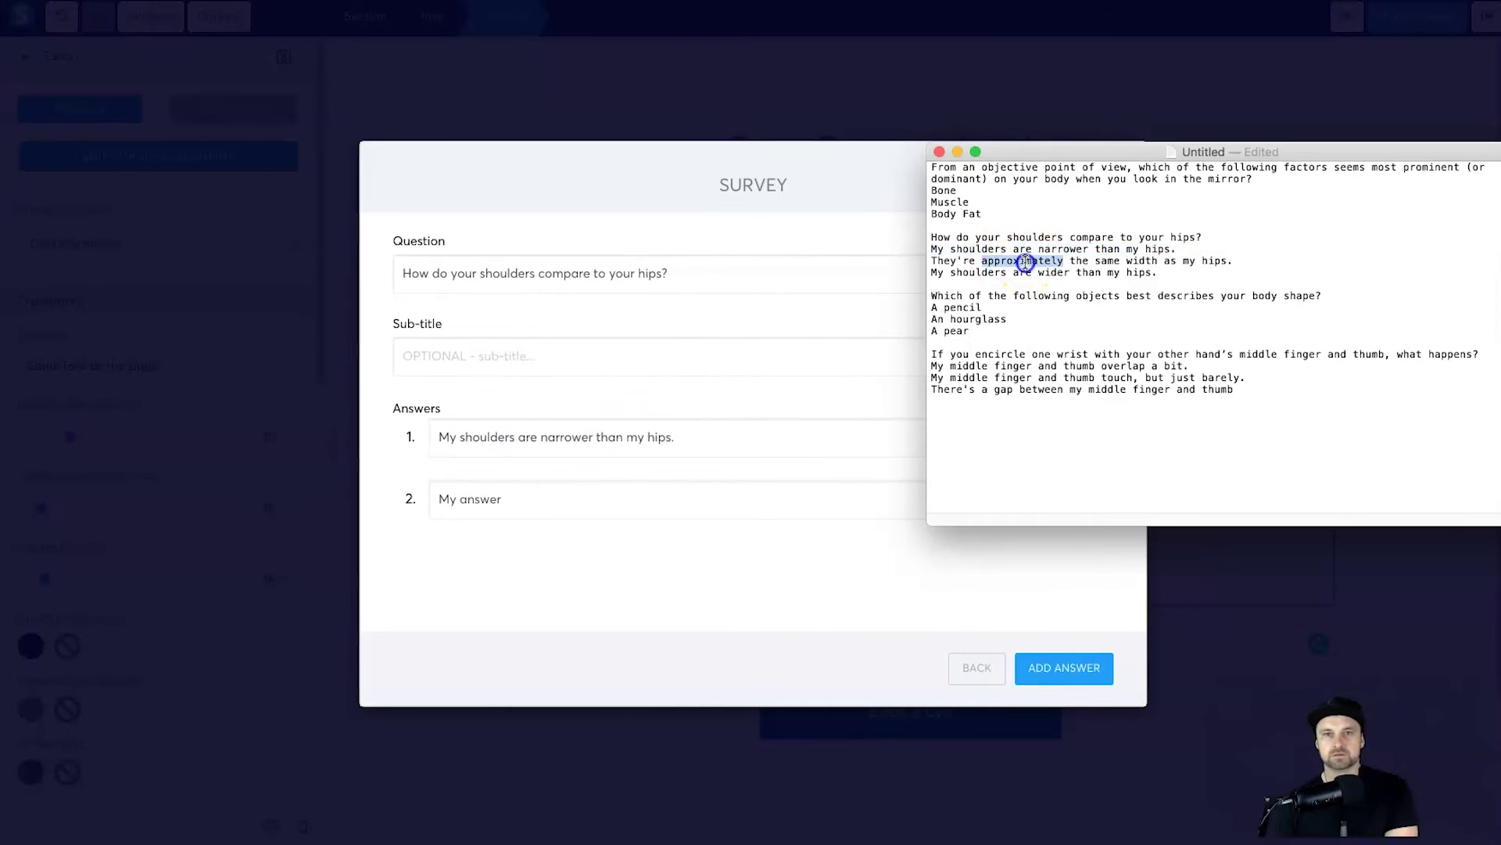
{"action": "key", "text": "super+c"}
{"action": "left_click", "coordinate": [585, 499]}
{"action": "triple_click", "coordinate": [585, 499]}
{"action": "key", "text": "super+v"}
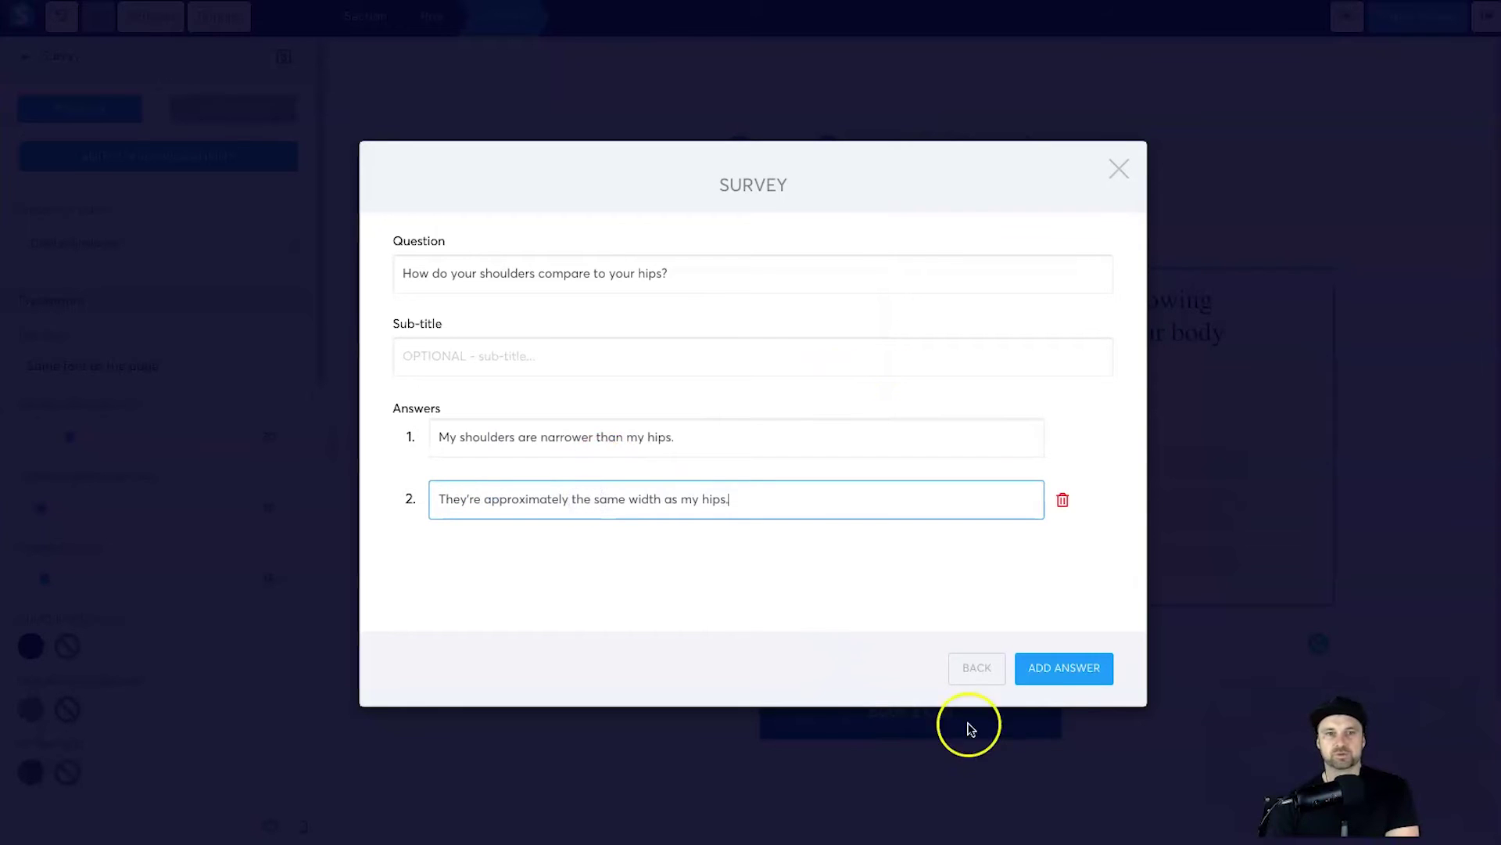
Step: Add a third answer with the wider-shoulders option and return to the question list
{"action": "left_click", "coordinate": [1062, 667]}
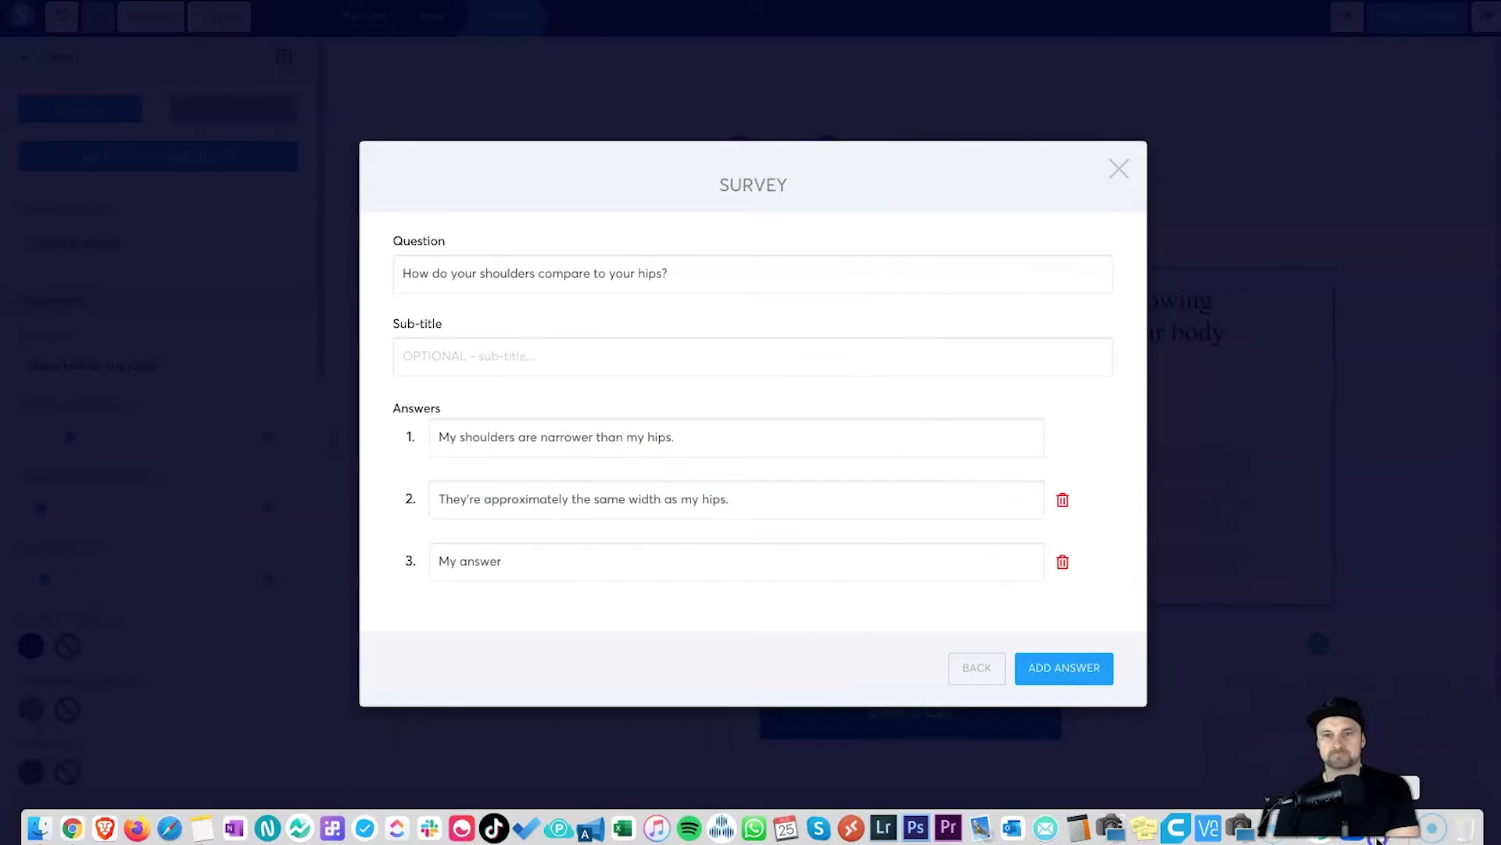
{"action": "left_click", "coordinate": [1378, 838]}
{"action": "triple_click", "coordinate": [1091, 272]}
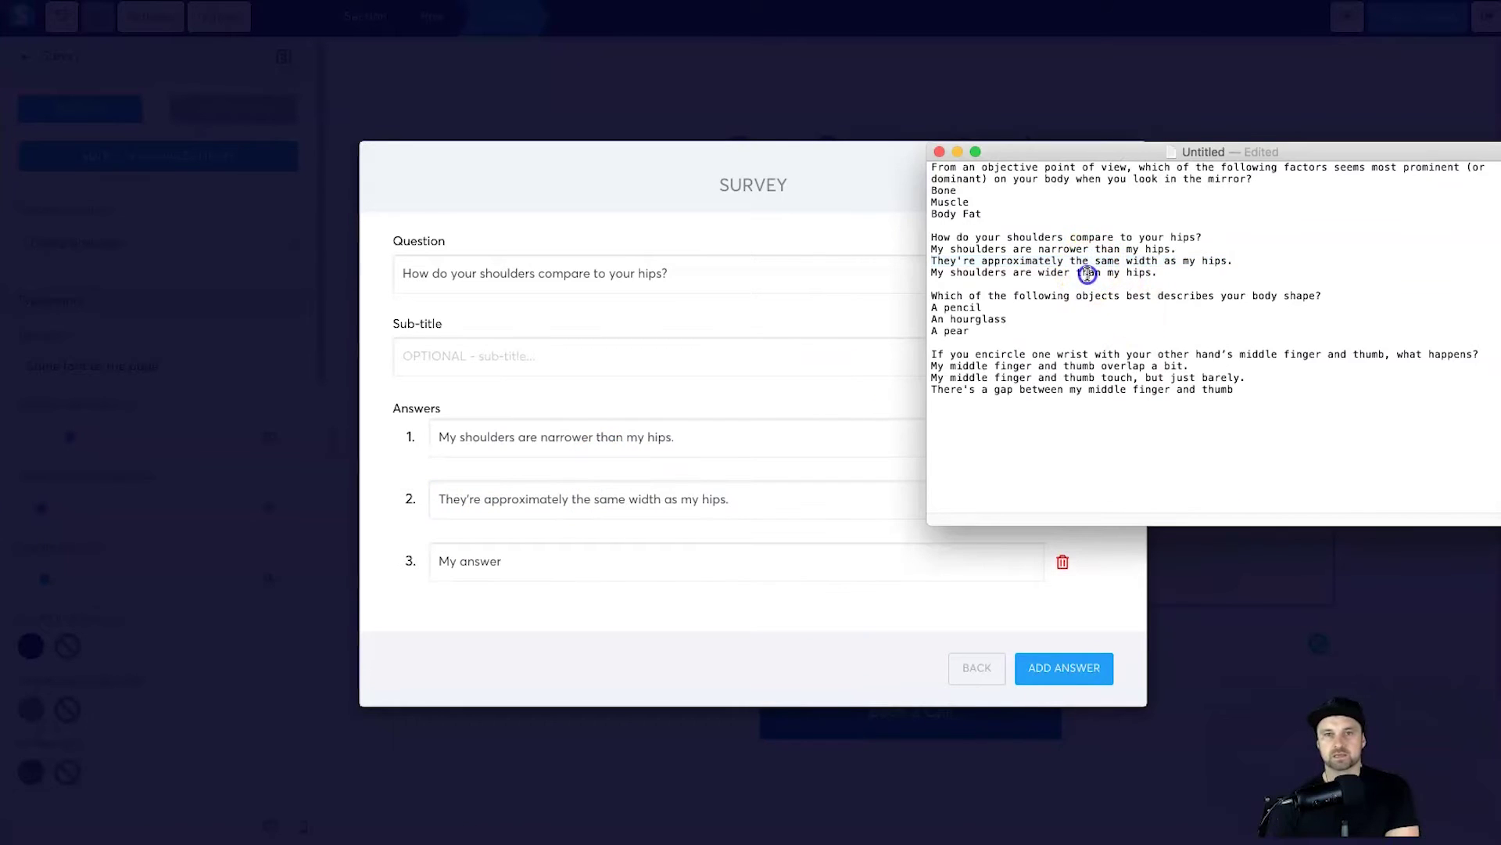
{"action": "double_click", "coordinate": [610, 559]}
{"action": "key", "text": "super+v"}
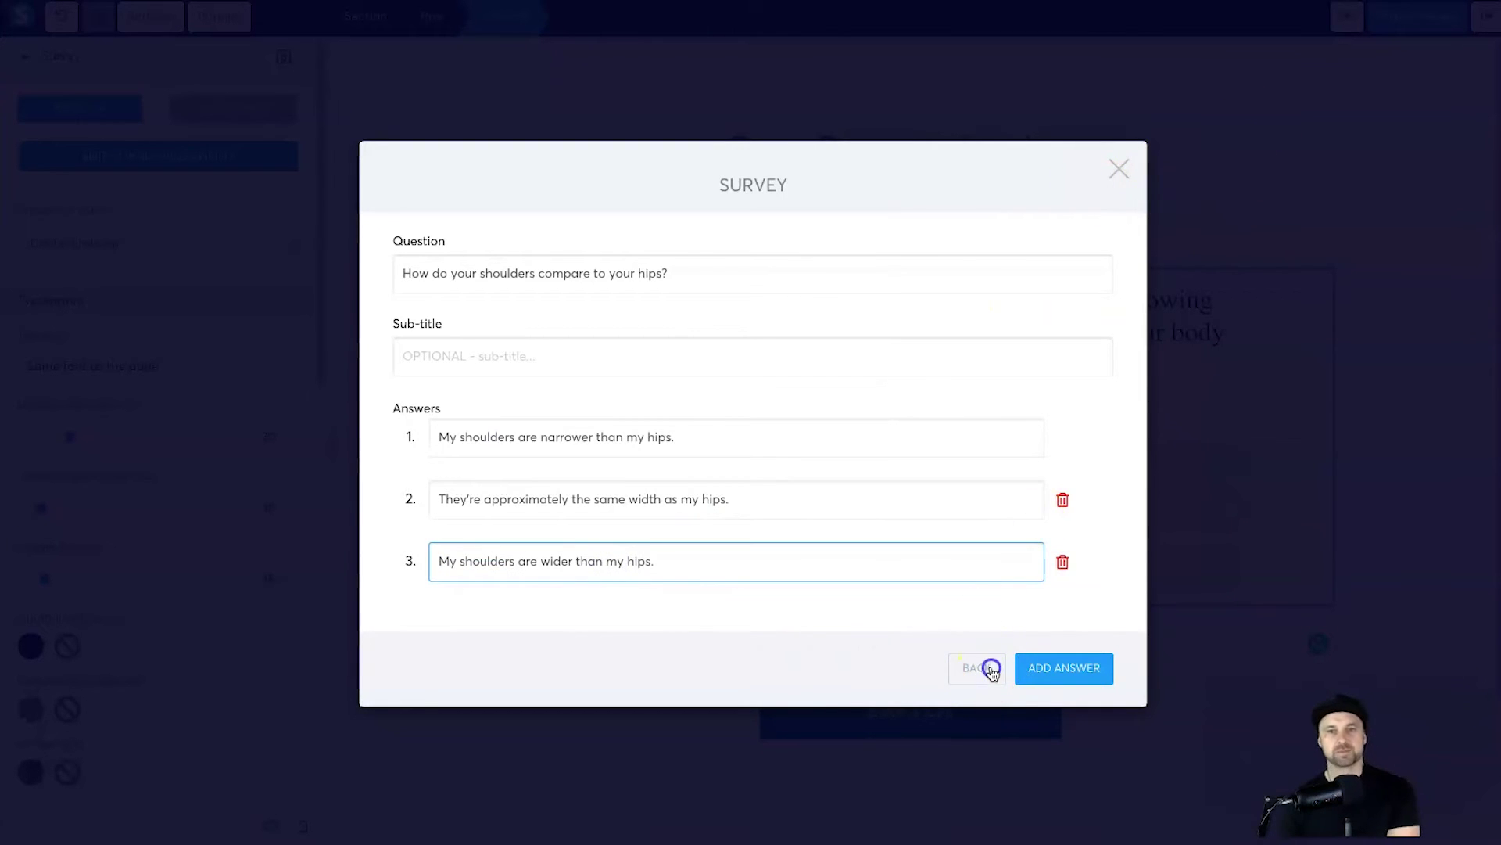
{"action": "left_click", "coordinate": [990, 668]}
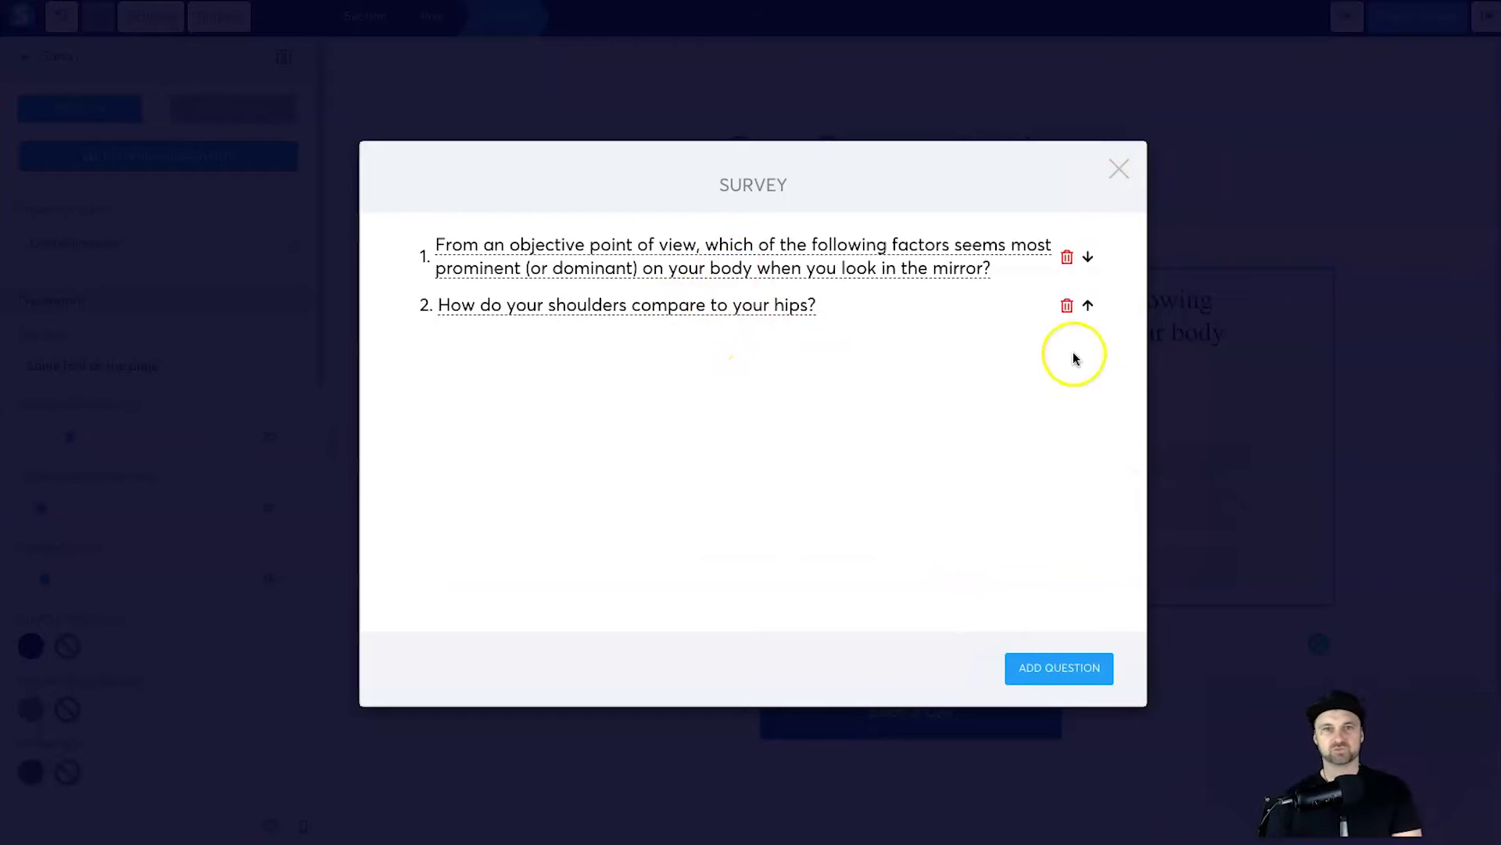
Step: Add a third survey question and paste the body-shape question text into it
{"action": "left_click", "coordinate": [1045, 667]}
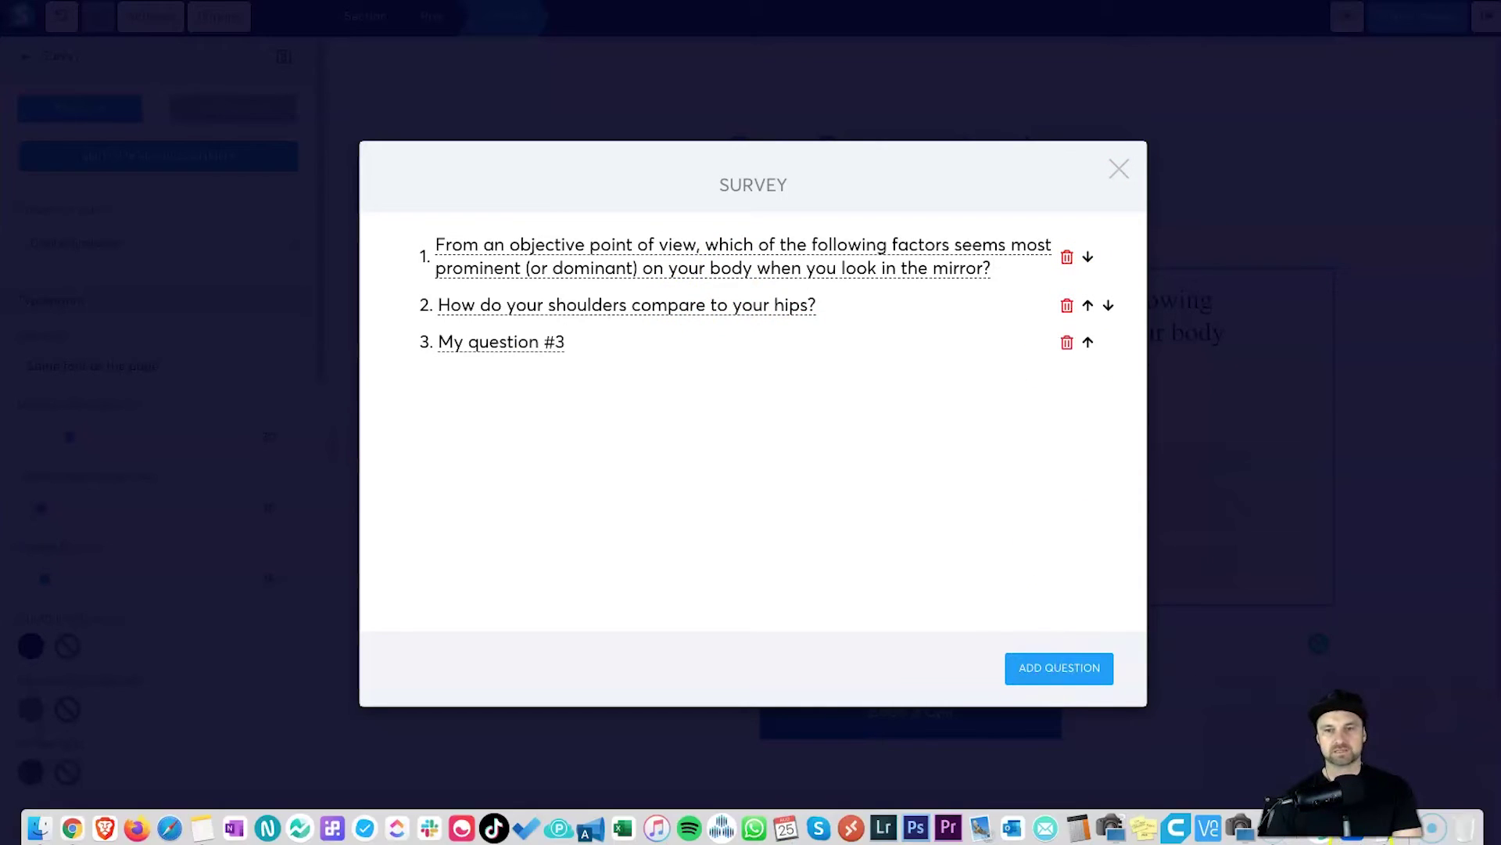
{"action": "left_click", "coordinate": [1077, 828]}
{"action": "triple_click", "coordinate": [1146, 296]}
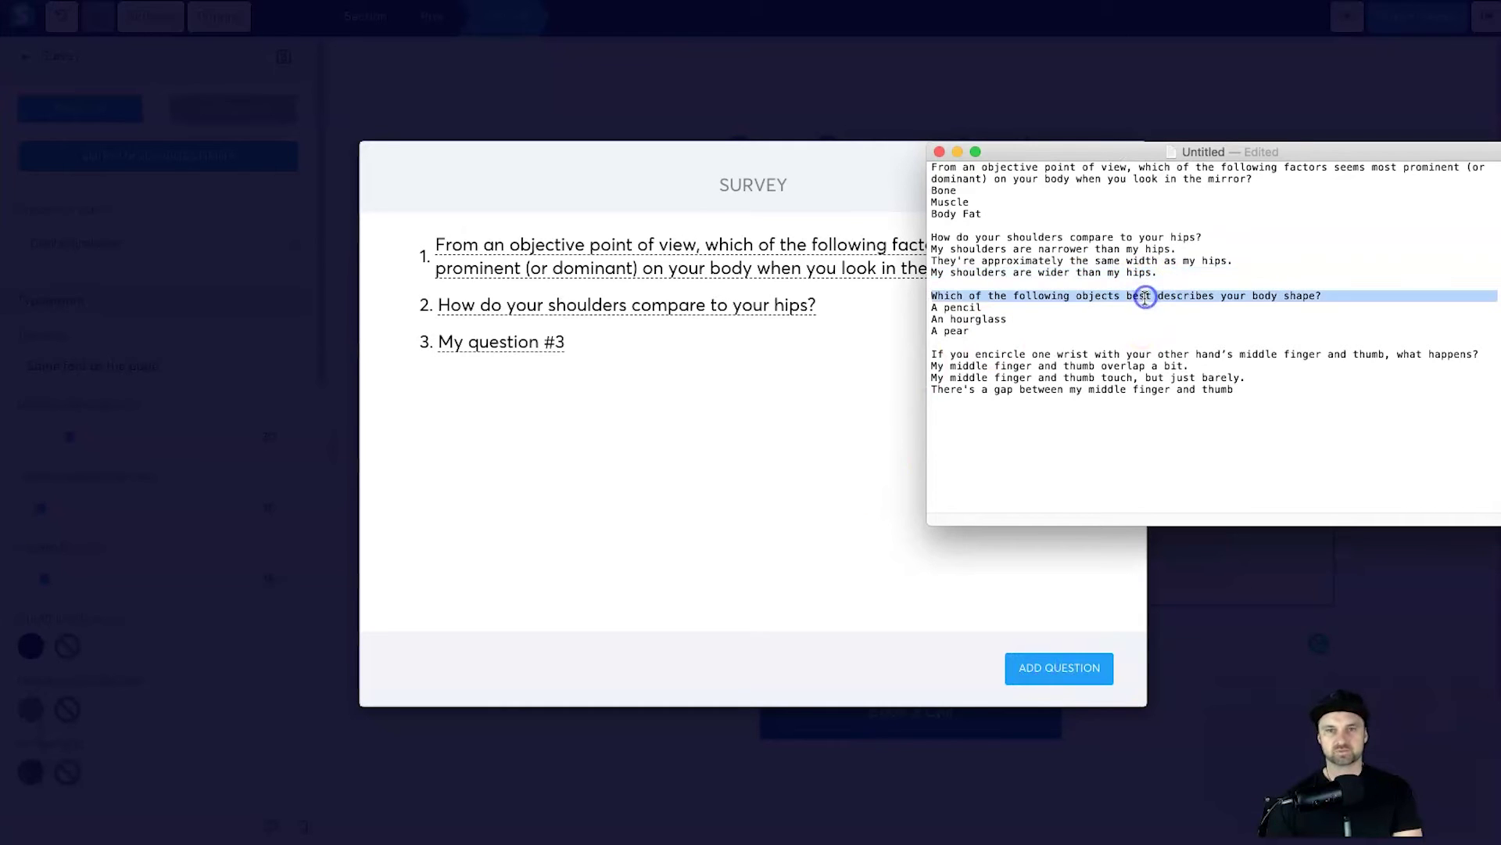
{"action": "left_click", "coordinate": [546, 343]}
{"action": "triple_click", "coordinate": [569, 272]}
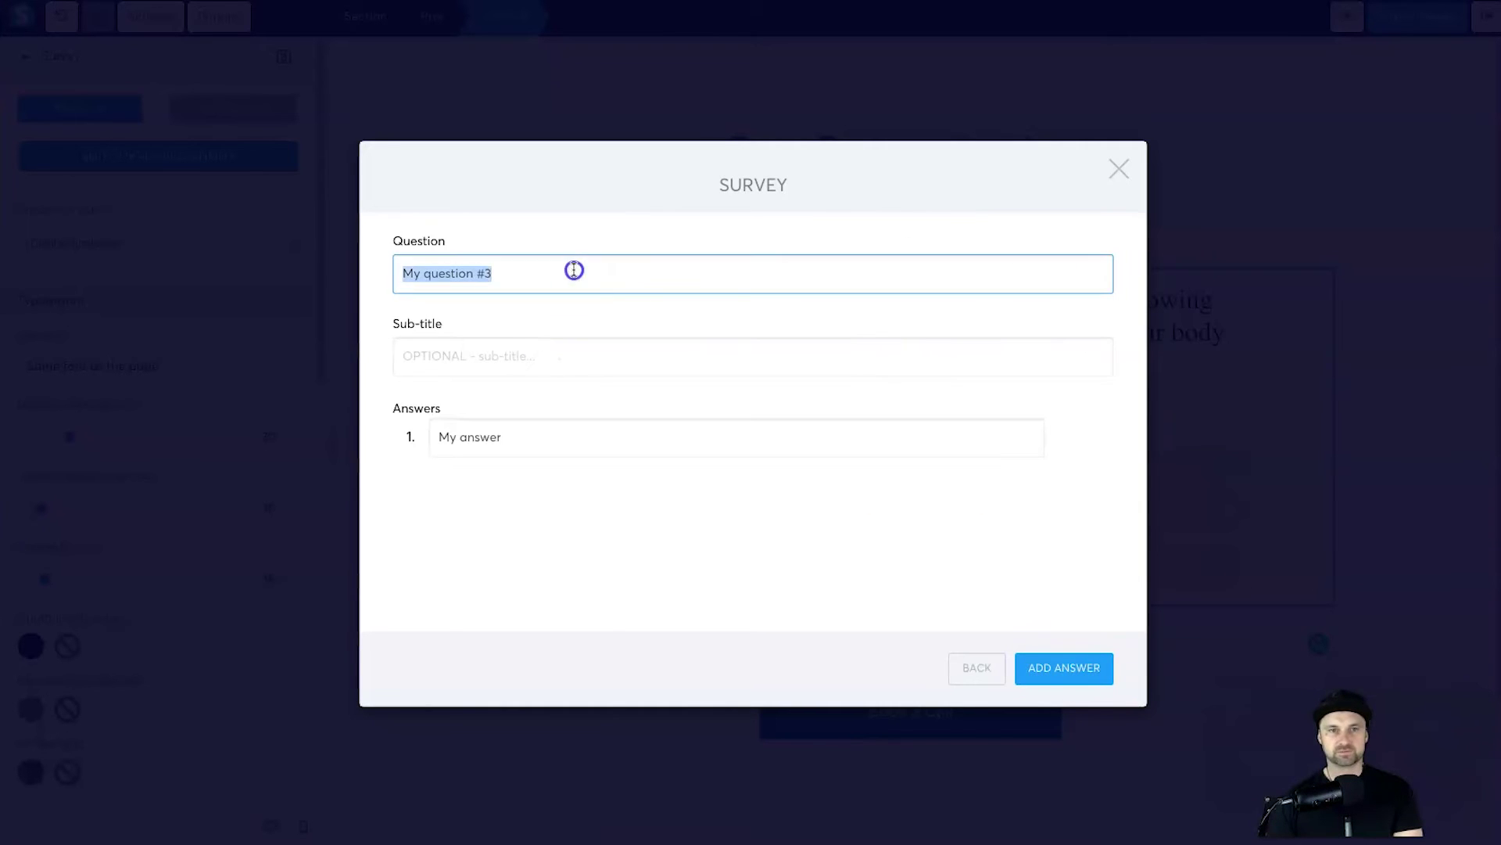
{"action": "key", "text": "super+v"}
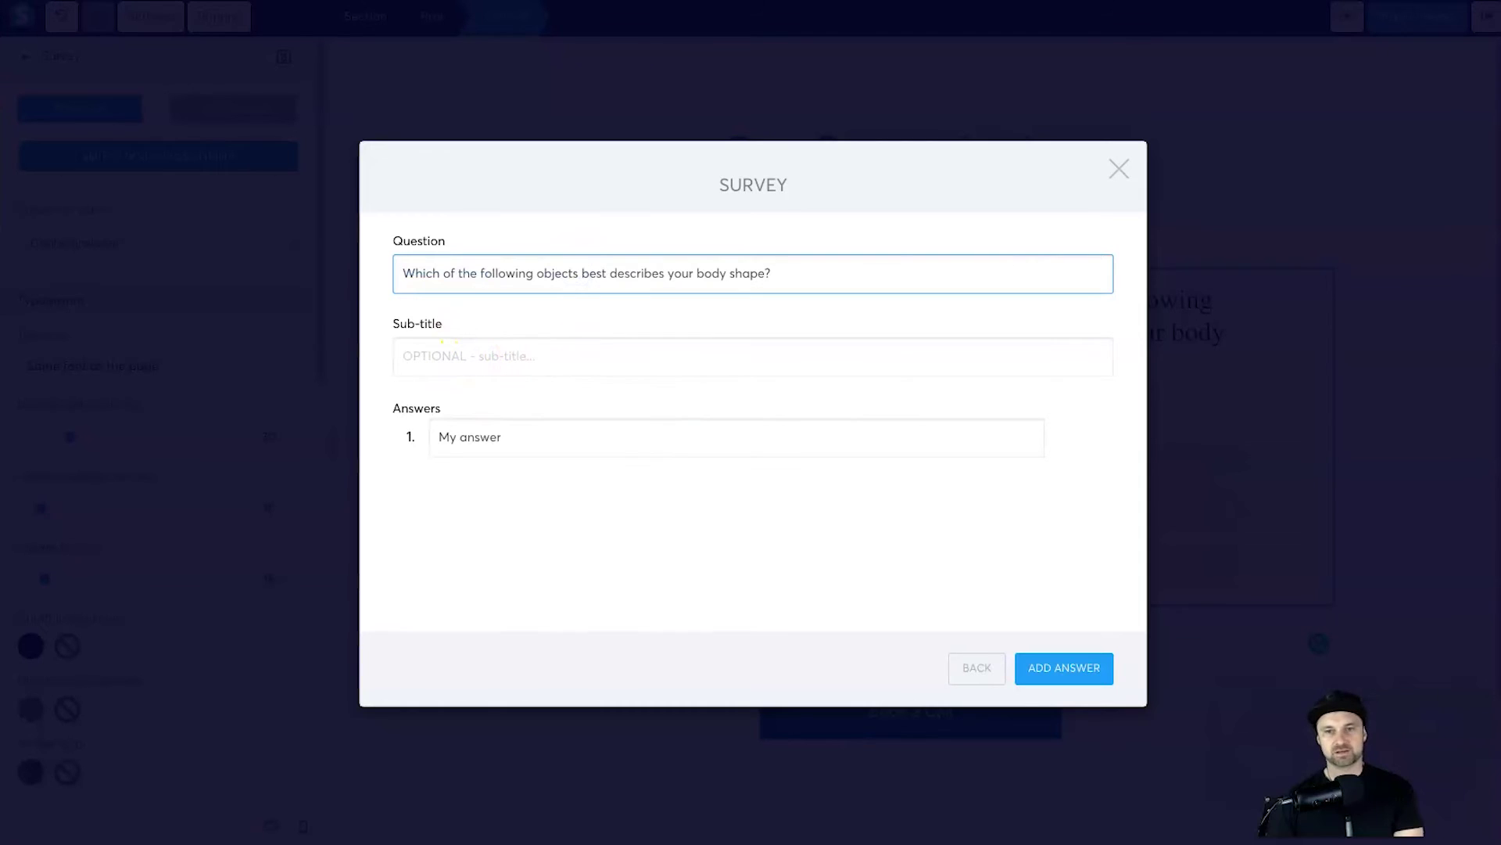
Step: Paste 'A pencil' and 'An hourglass' as the first two answers
{"action": "left_click", "coordinate": [1380, 841]}
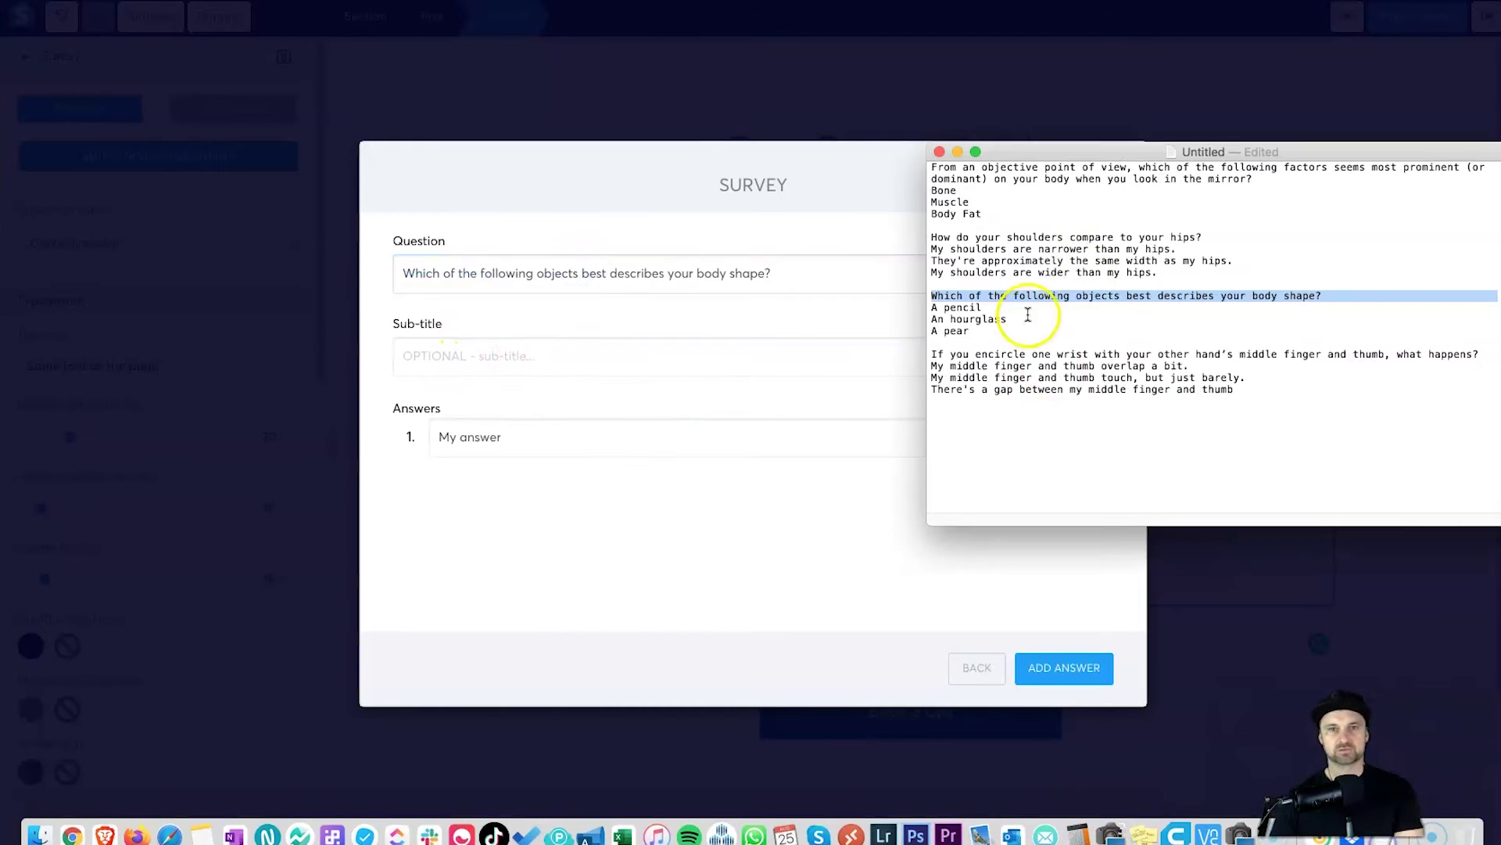
{"action": "triple_click", "coordinate": [962, 307]}
{"action": "key", "text": "super+c"}
{"action": "left_click", "coordinate": [689, 434]}
{"action": "triple_click", "coordinate": [688, 434]}
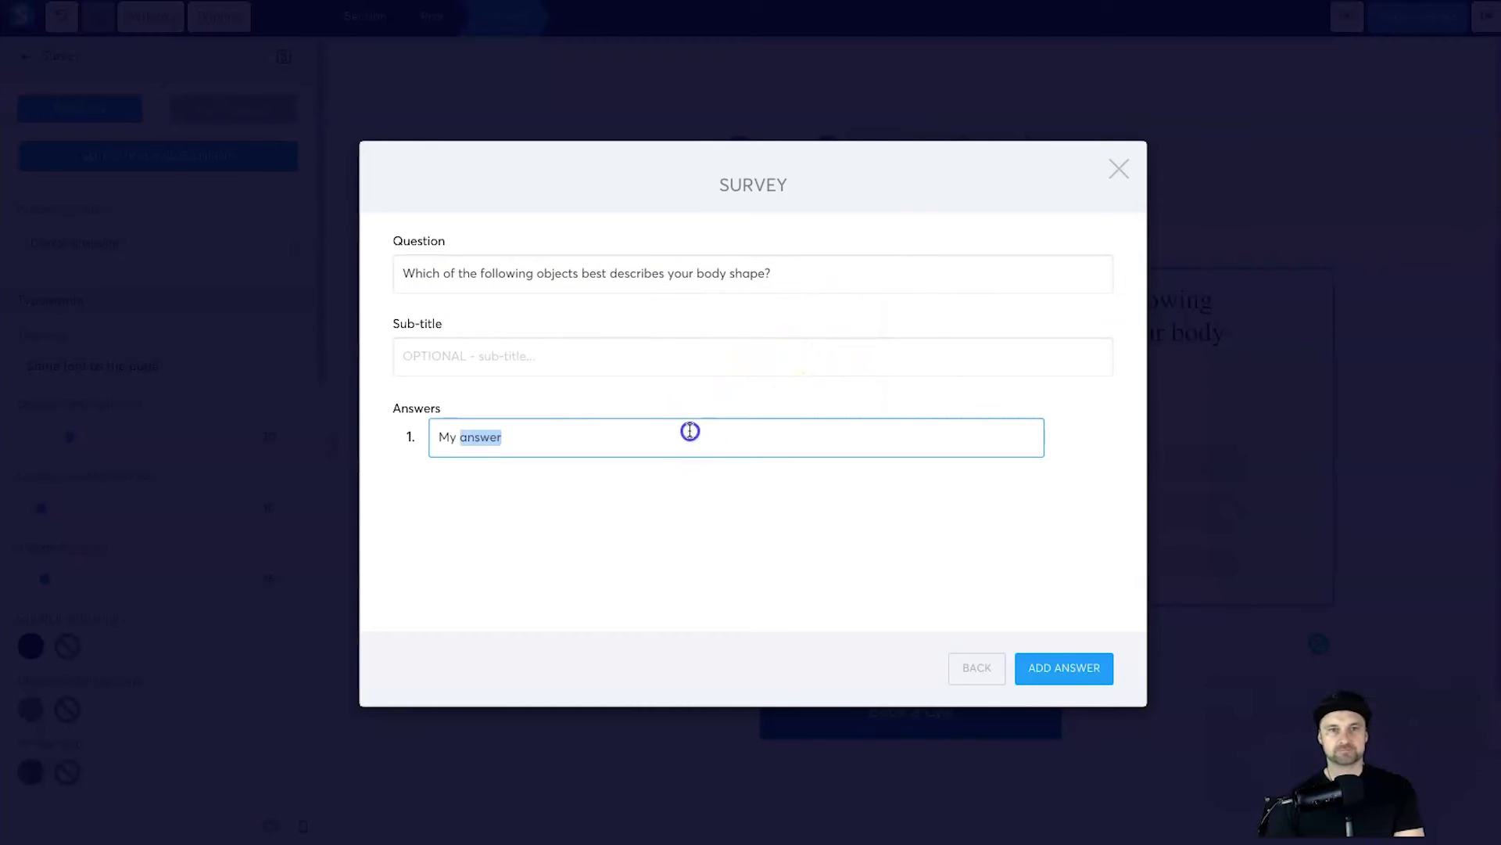
{"action": "key", "text": "super+v"}
{"action": "left_click", "coordinate": [1087, 671]}
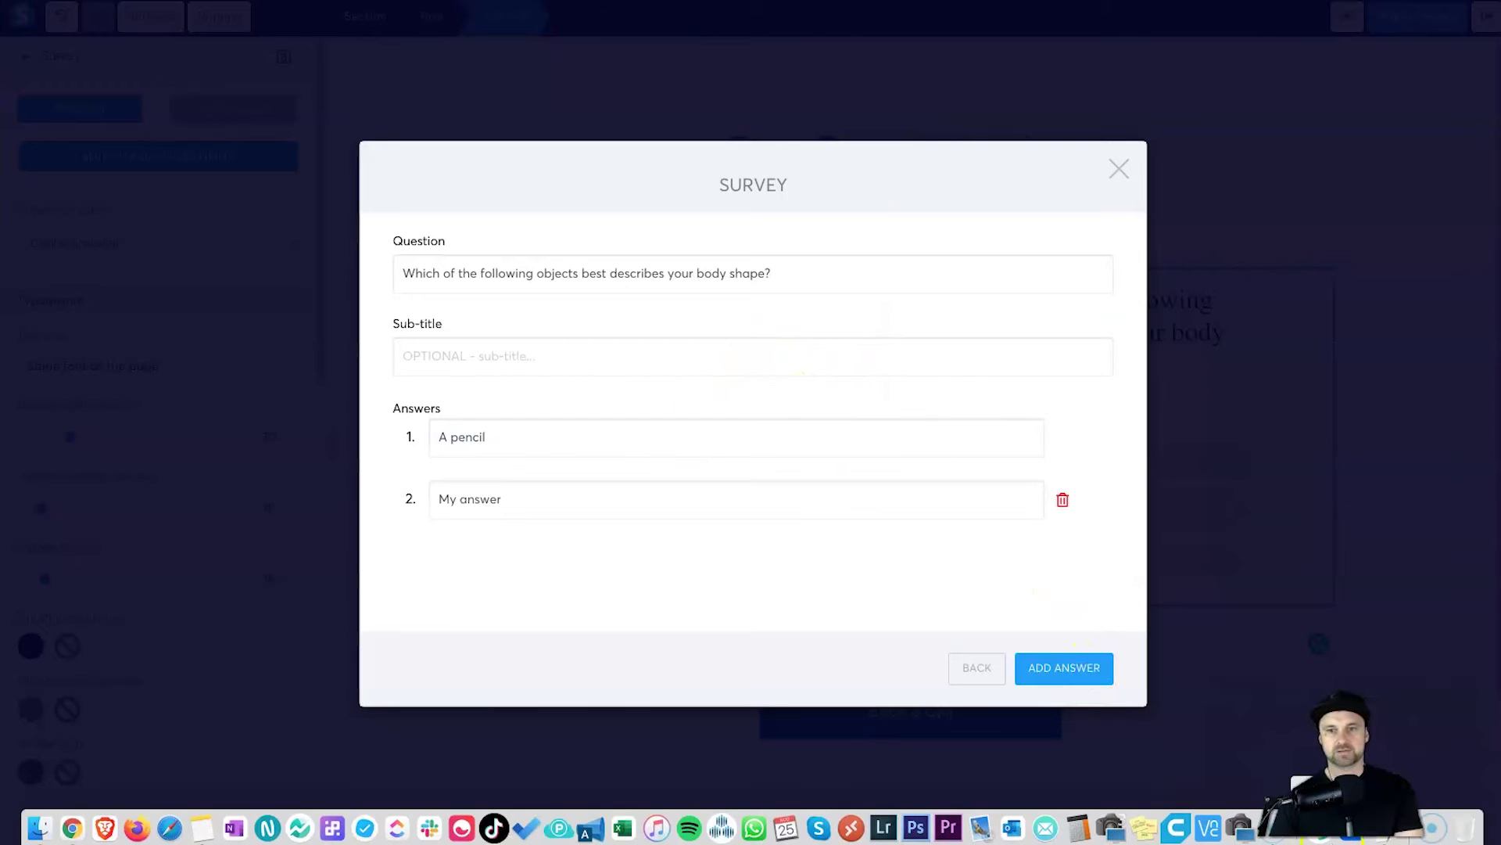
{"action": "left_click", "coordinate": [1370, 839]}
{"action": "triple_click", "coordinate": [968, 317]}
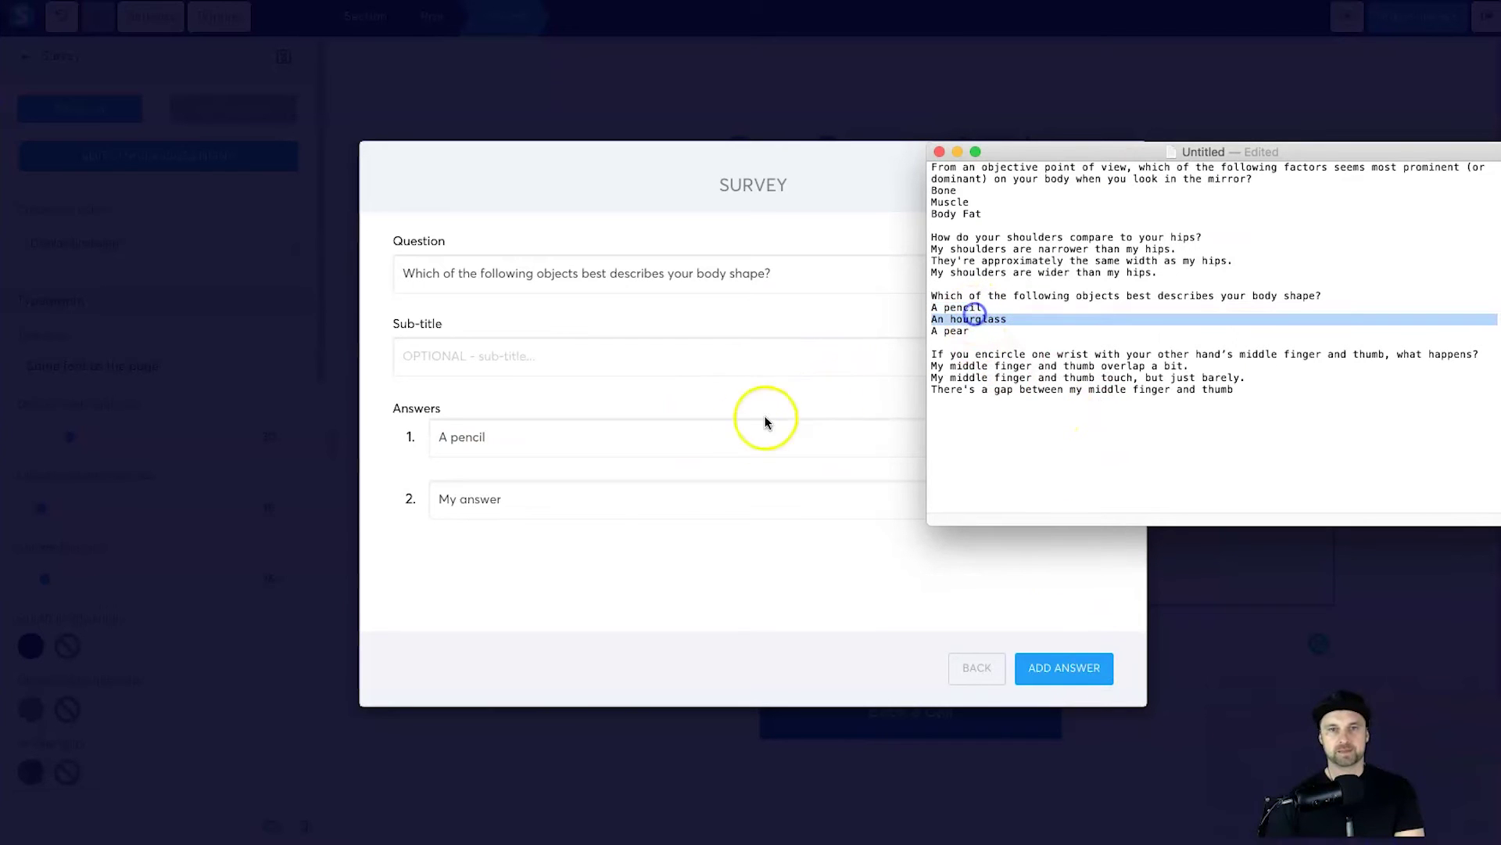
{"action": "left_click", "coordinate": [613, 501]}
{"action": "triple_click", "coordinate": [613, 500]}
{"action": "type", "text": "An hourglass"}
Step: Add 'A pear' as the third answer, remove the spare fourth row, and go back to the questions
{"action": "left_click", "coordinate": [1076, 665]}
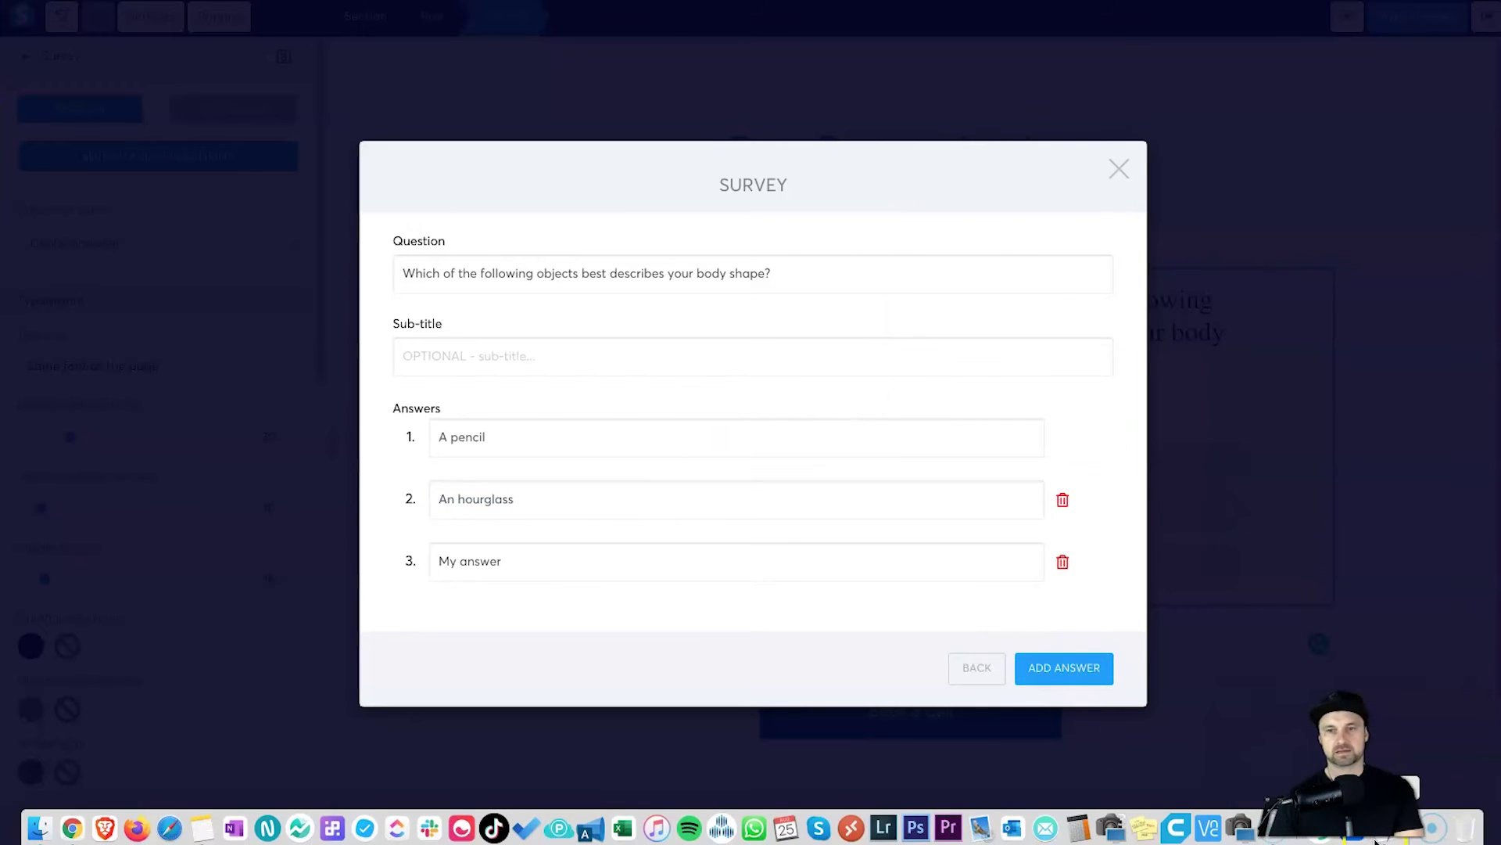
{"action": "left_click", "coordinate": [1370, 839]}
{"action": "triple_click", "coordinate": [942, 338]}
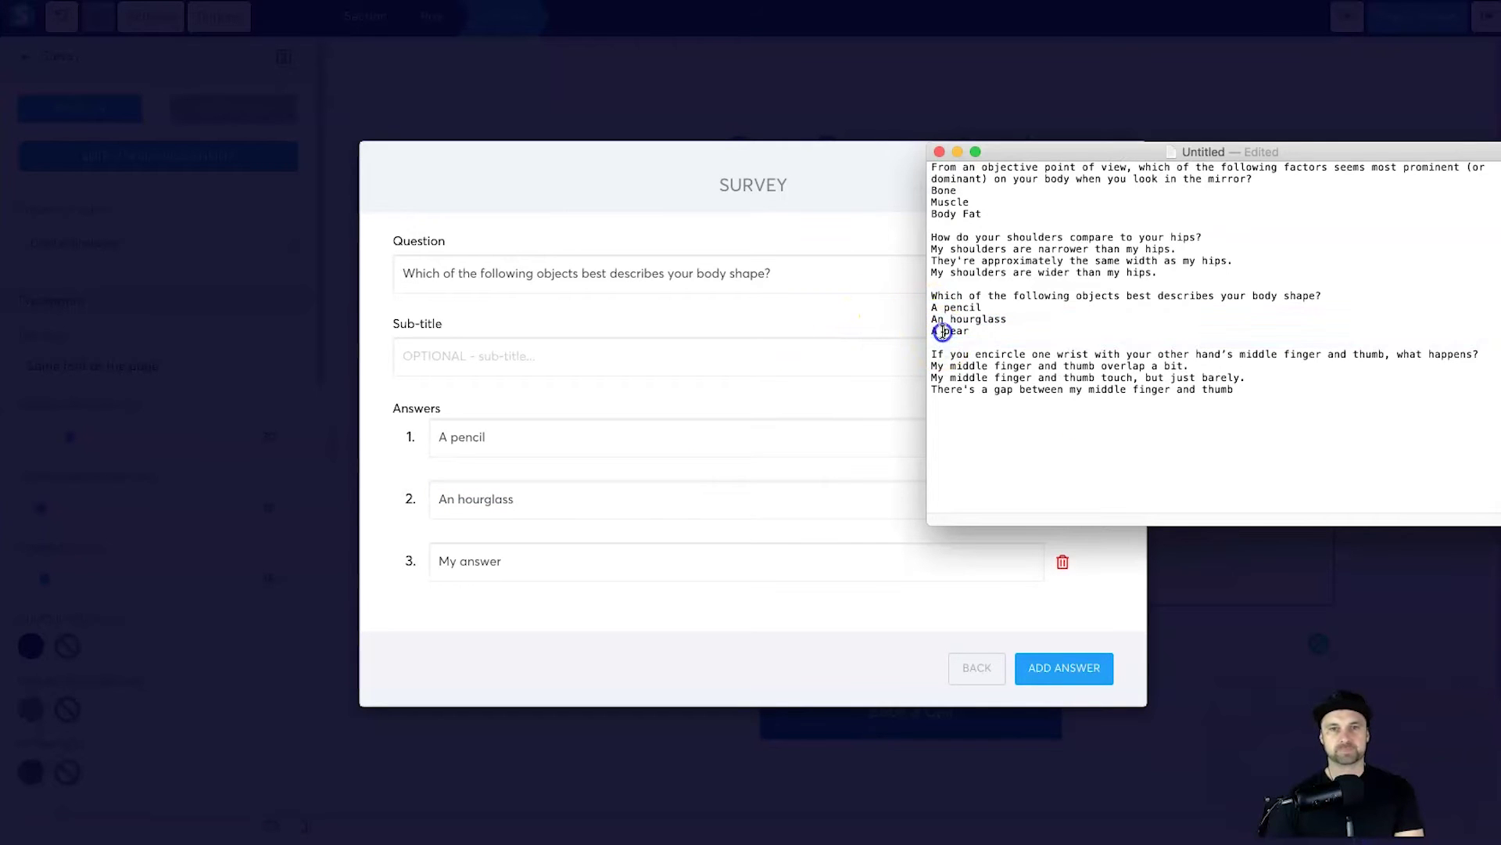
{"action": "triple_click", "coordinate": [948, 331]}
{"action": "key", "text": "super+c"}
{"action": "triple_click", "coordinate": [553, 561]}
{"action": "key", "text": "super+v"}
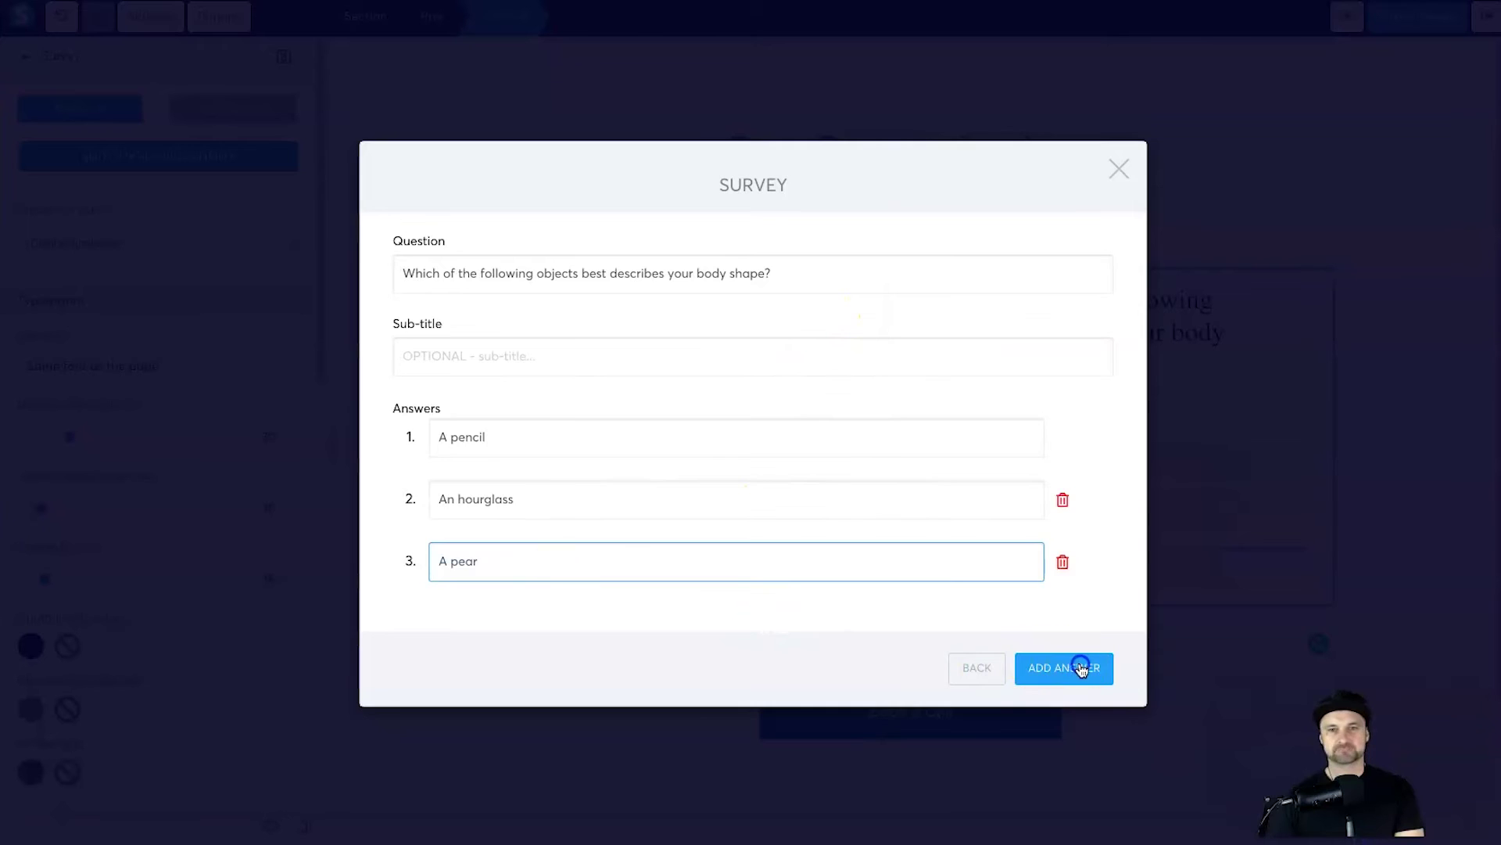
{"action": "left_click", "coordinate": [1080, 667]}
{"action": "left_click", "coordinate": [1071, 598]}
{"action": "left_click", "coordinate": [977, 668]}
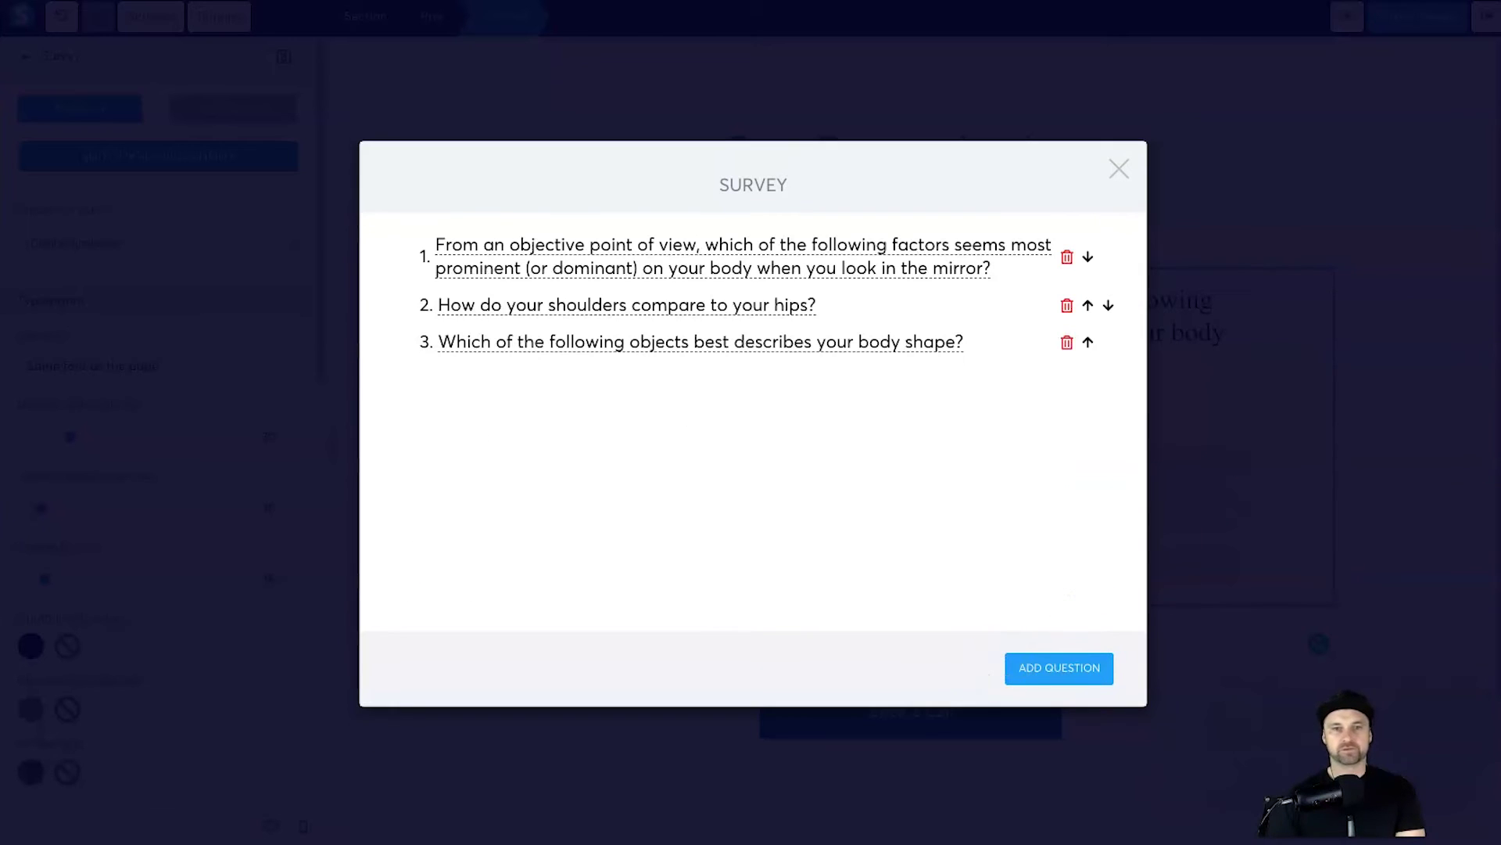
Step: Add My question #4 and paste the wrist-encircling question into it
{"action": "left_click", "coordinate": [1056, 667]}
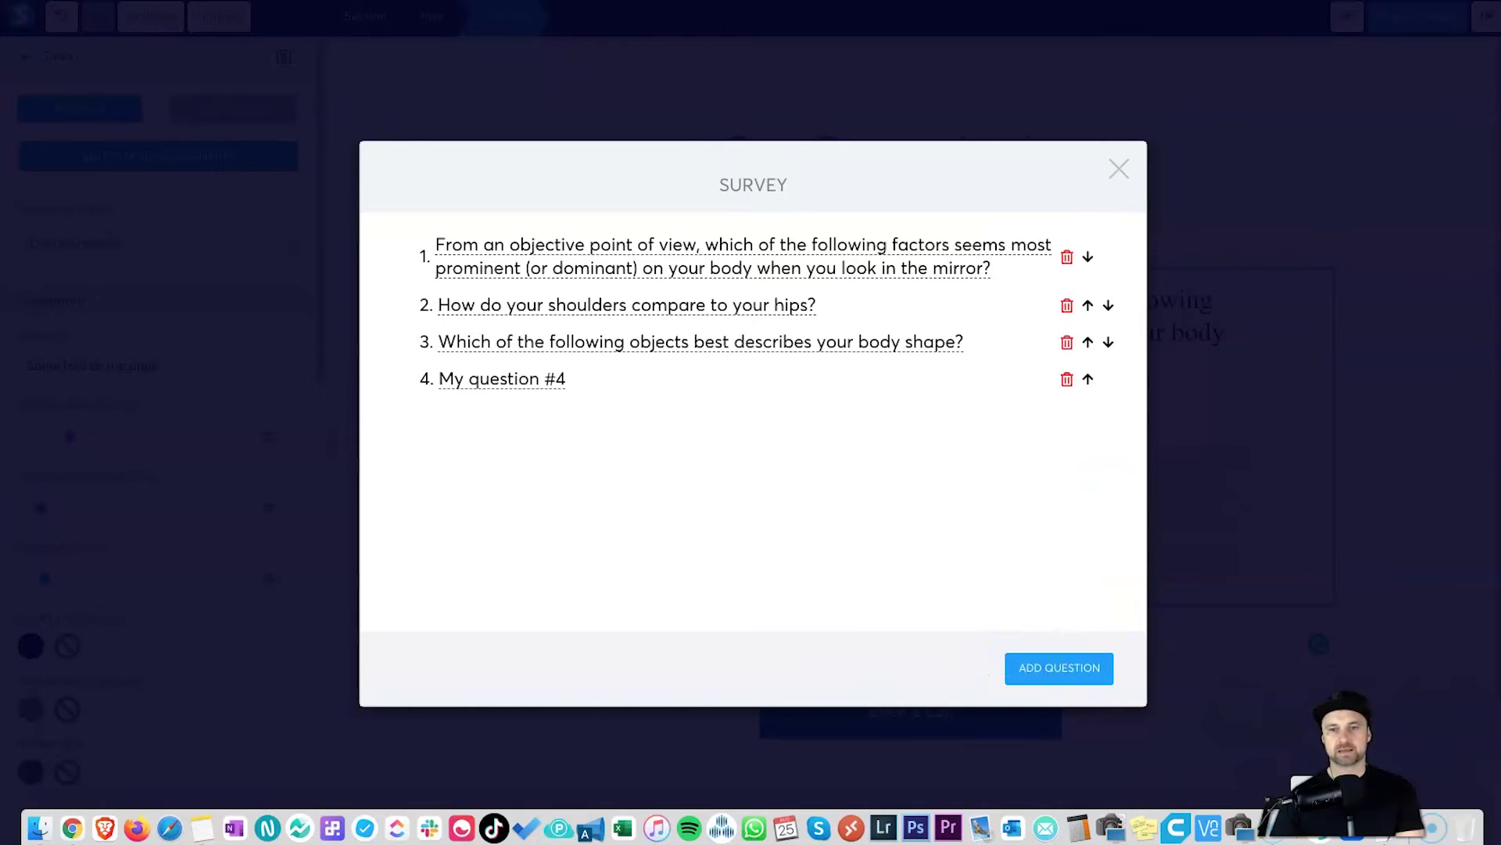
{"action": "left_click", "coordinate": [1303, 827]}
{"action": "triple_click", "coordinate": [989, 354]}
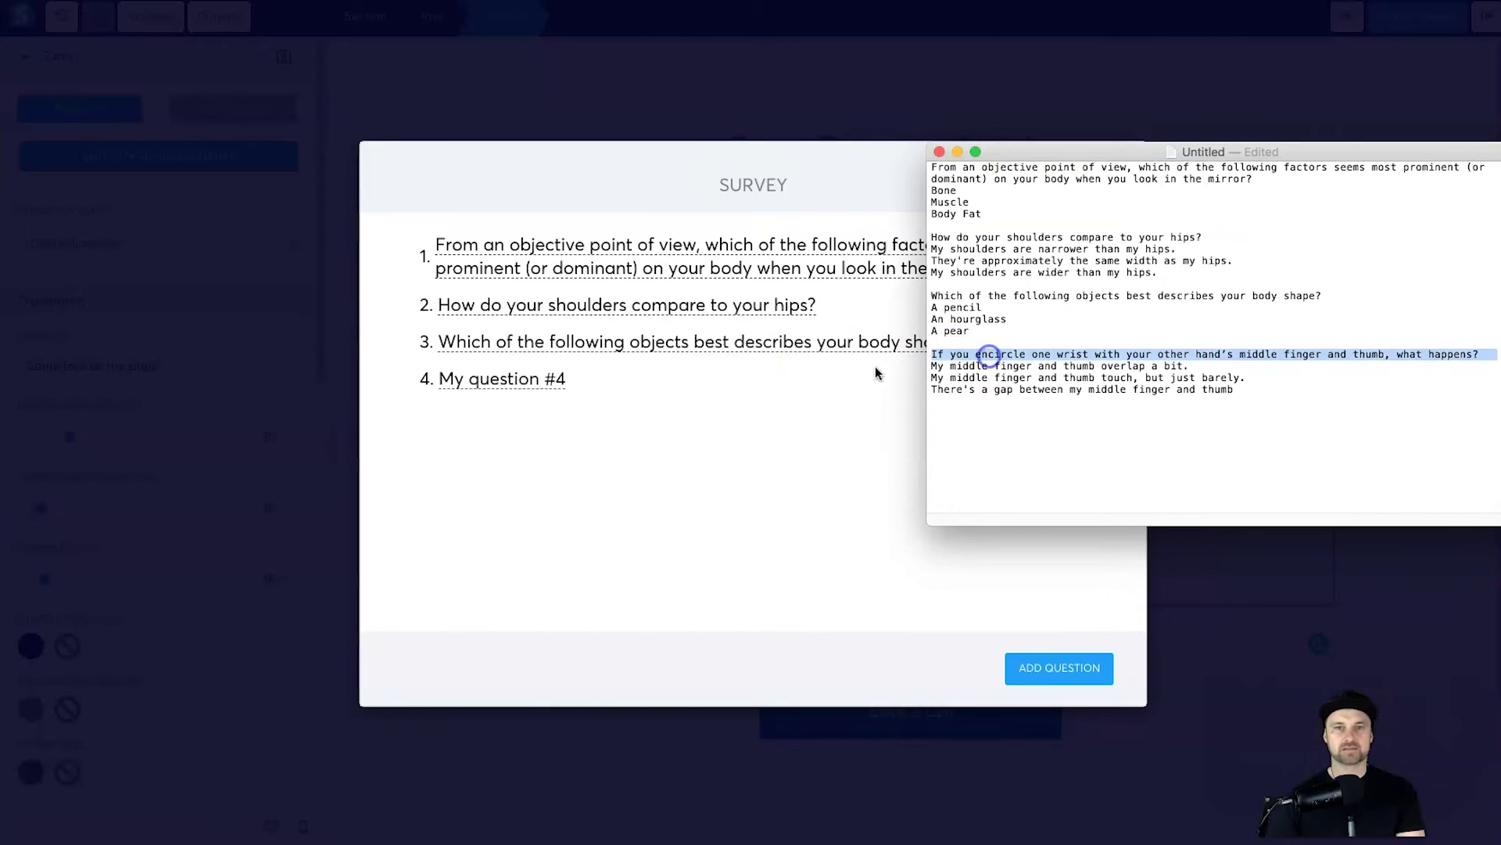
{"action": "left_click", "coordinate": [653, 423]}
{"action": "left_click", "coordinate": [503, 377]}
{"action": "left_click", "coordinate": [491, 273]}
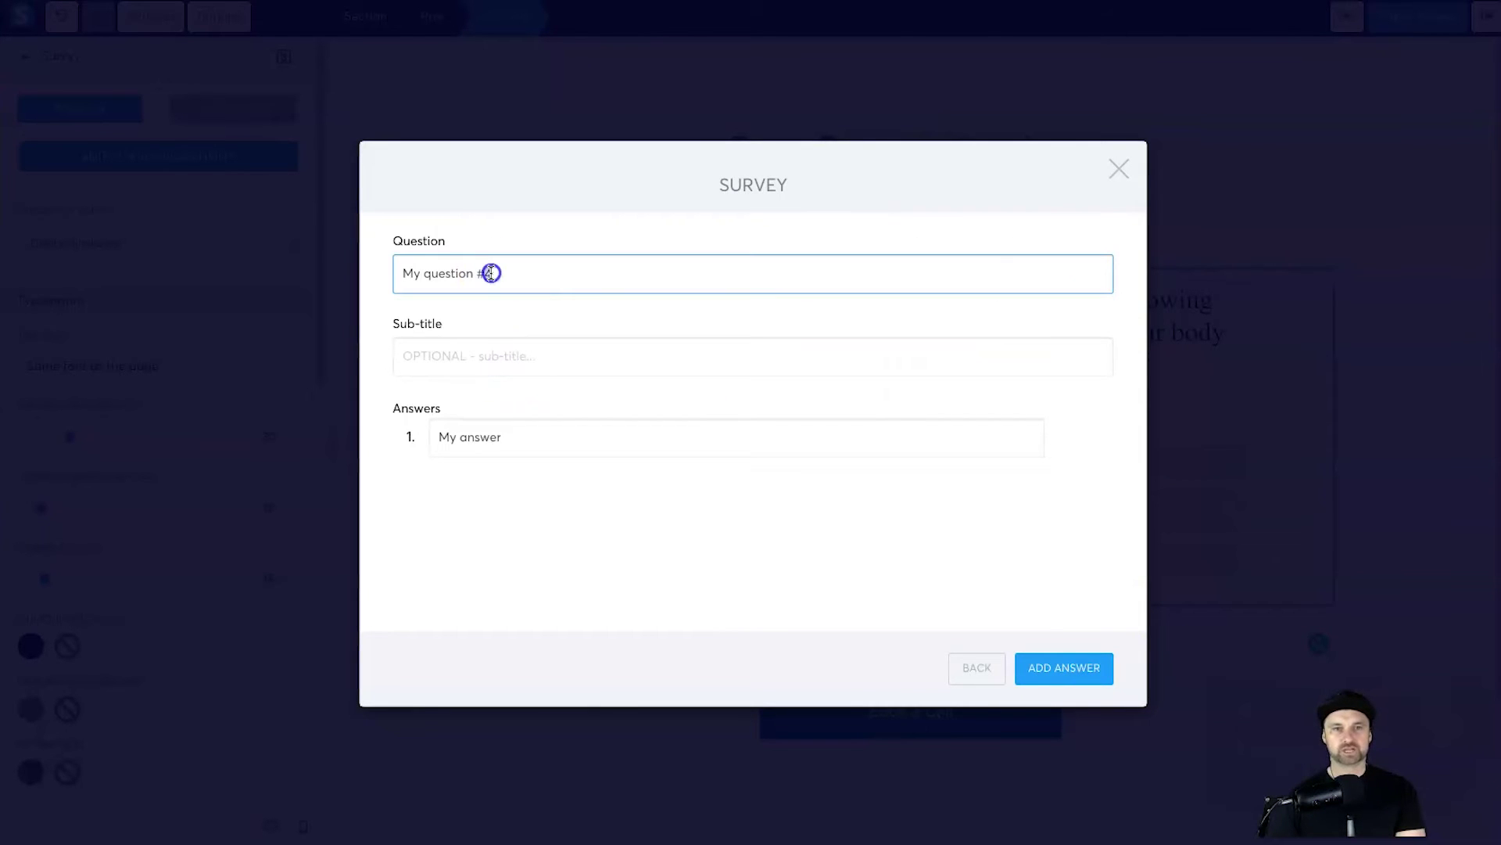
{"action": "key", "text": "super+v"}
Step: Paste the overlap-a-bit and touch-but-barely answers as answers 1 and 2
{"action": "mouse_move", "coordinate": [1106, 828]}
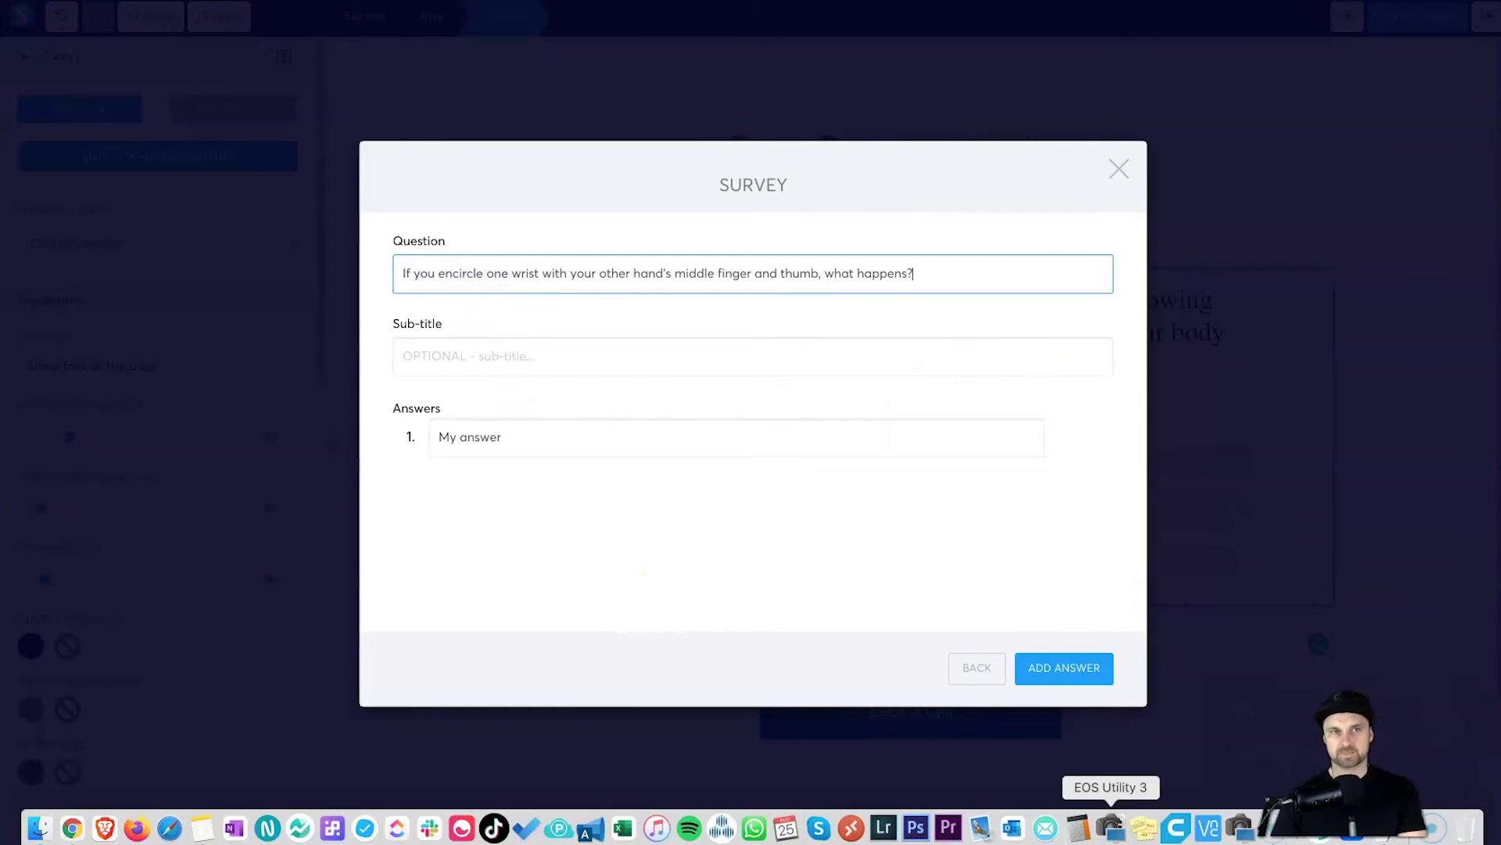
{"action": "left_click", "coordinate": [1302, 827]}
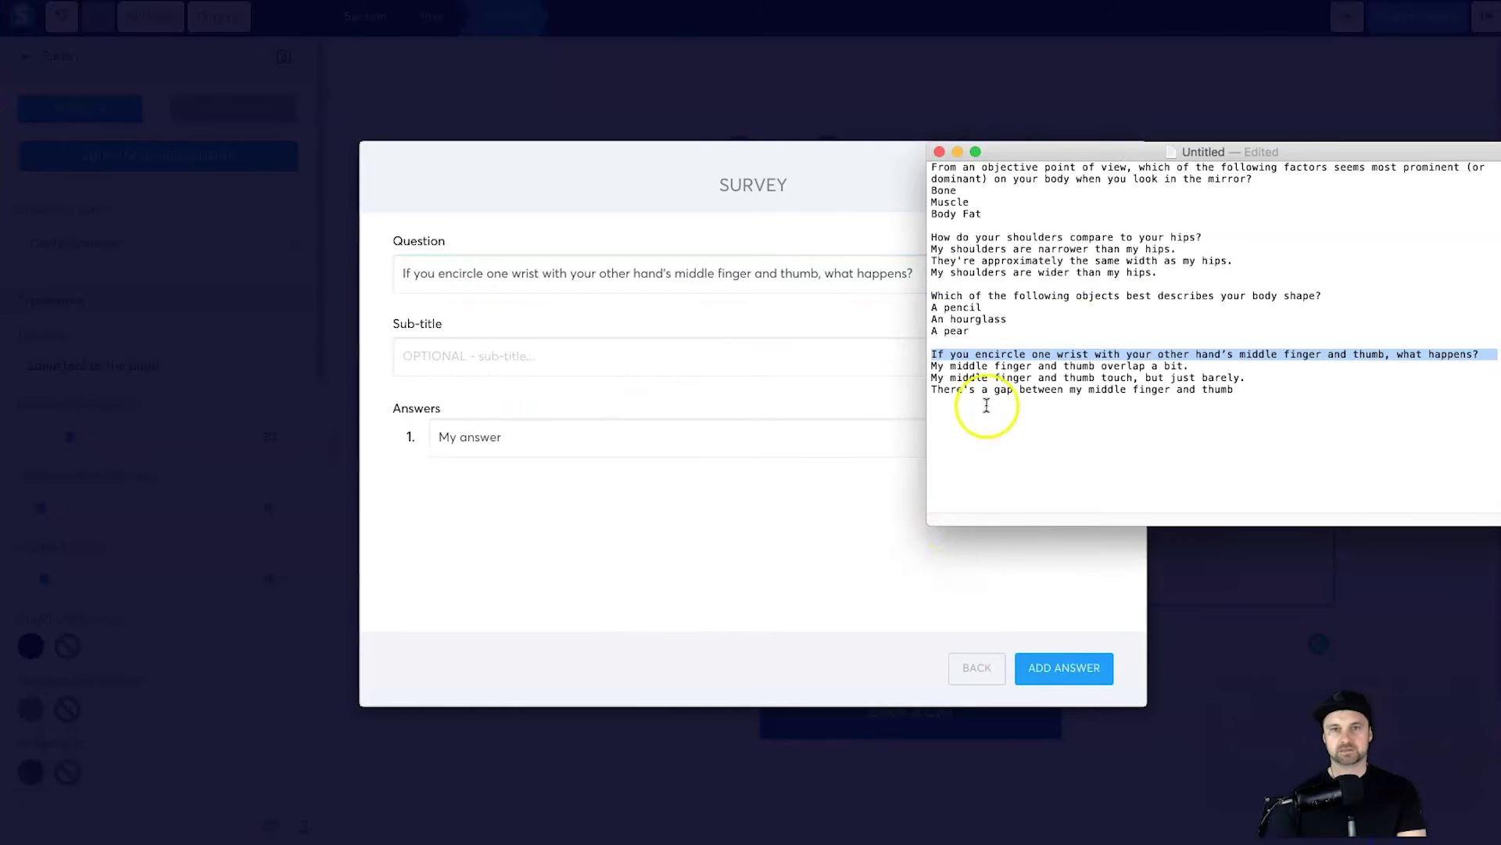
{"action": "triple_click", "coordinate": [1009, 364]}
{"action": "key", "text": "super+c"}
{"action": "left_click", "coordinate": [590, 436]}
{"action": "key", "text": "super+v"}
{"action": "left_click", "coordinate": [1047, 676]}
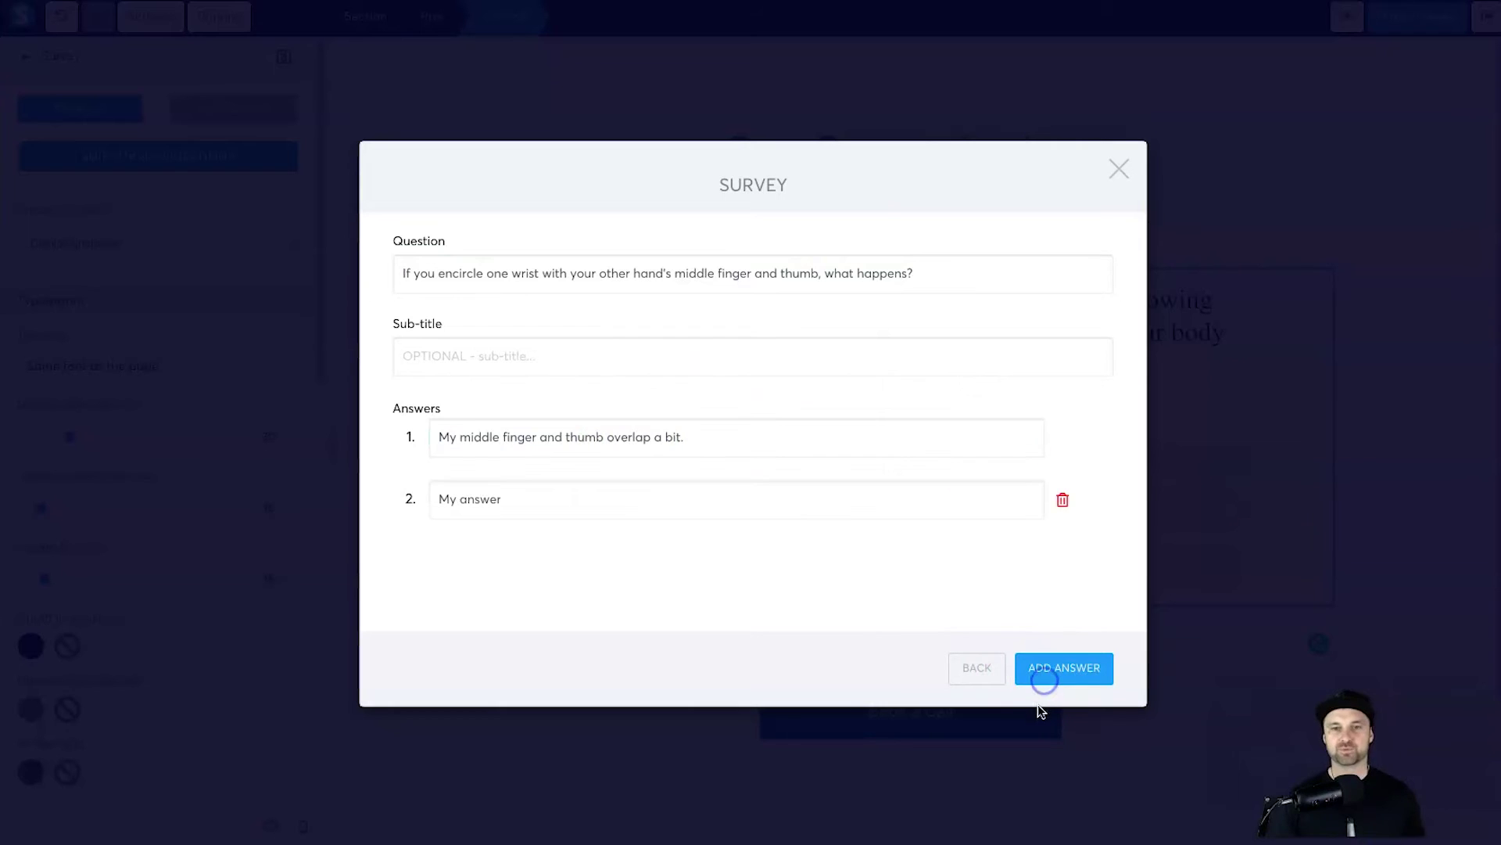
{"action": "mouse_move", "coordinate": [1349, 829]}
{"action": "left_click", "coordinate": [1275, 828]}
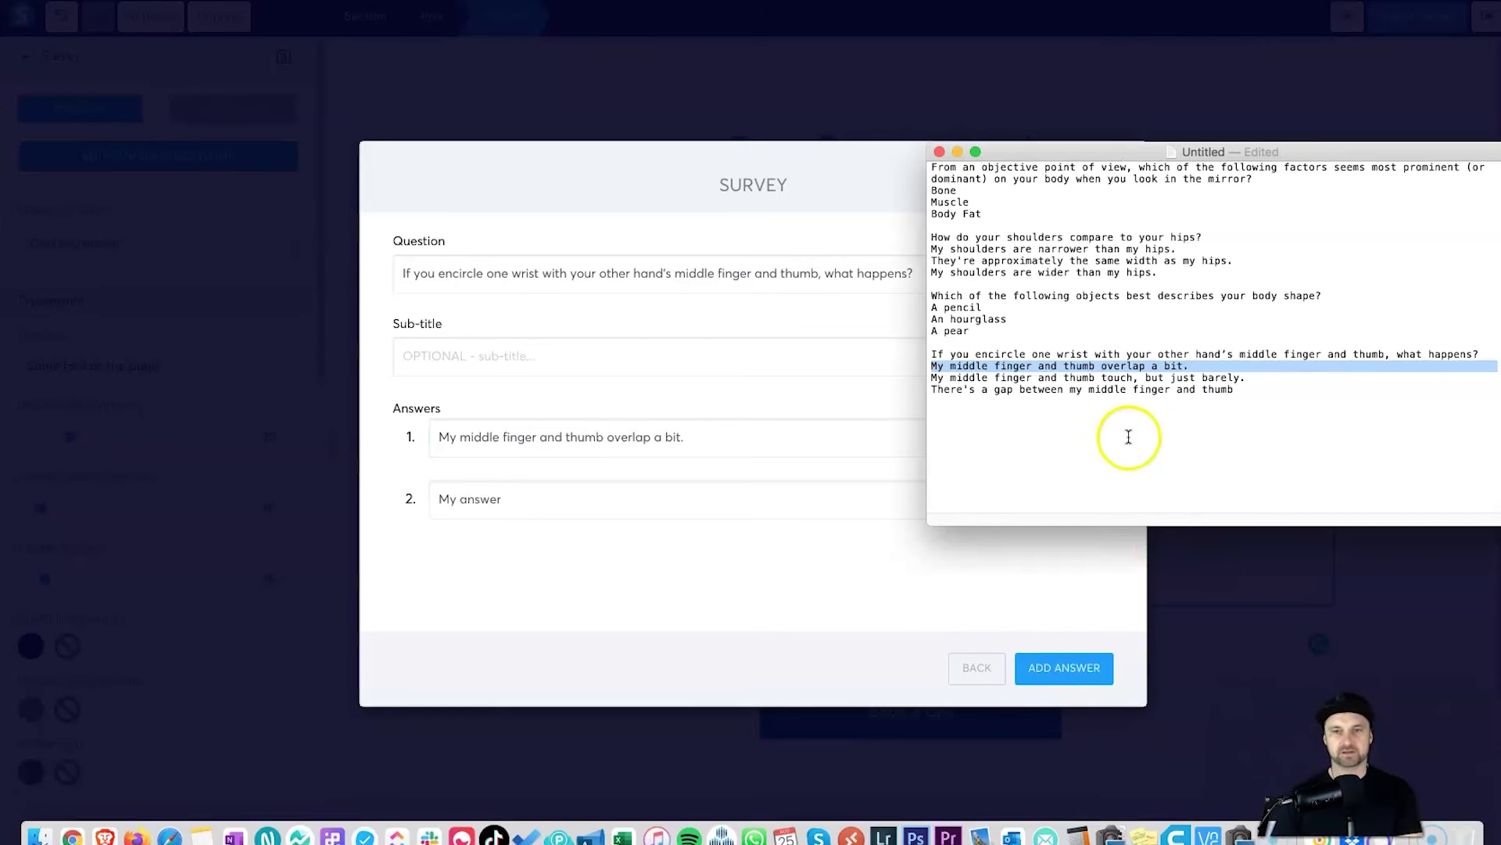
{"action": "triple_click", "coordinate": [1091, 378]}
{"action": "left_click", "coordinate": [618, 501]}
{"action": "key", "text": "super+v"}
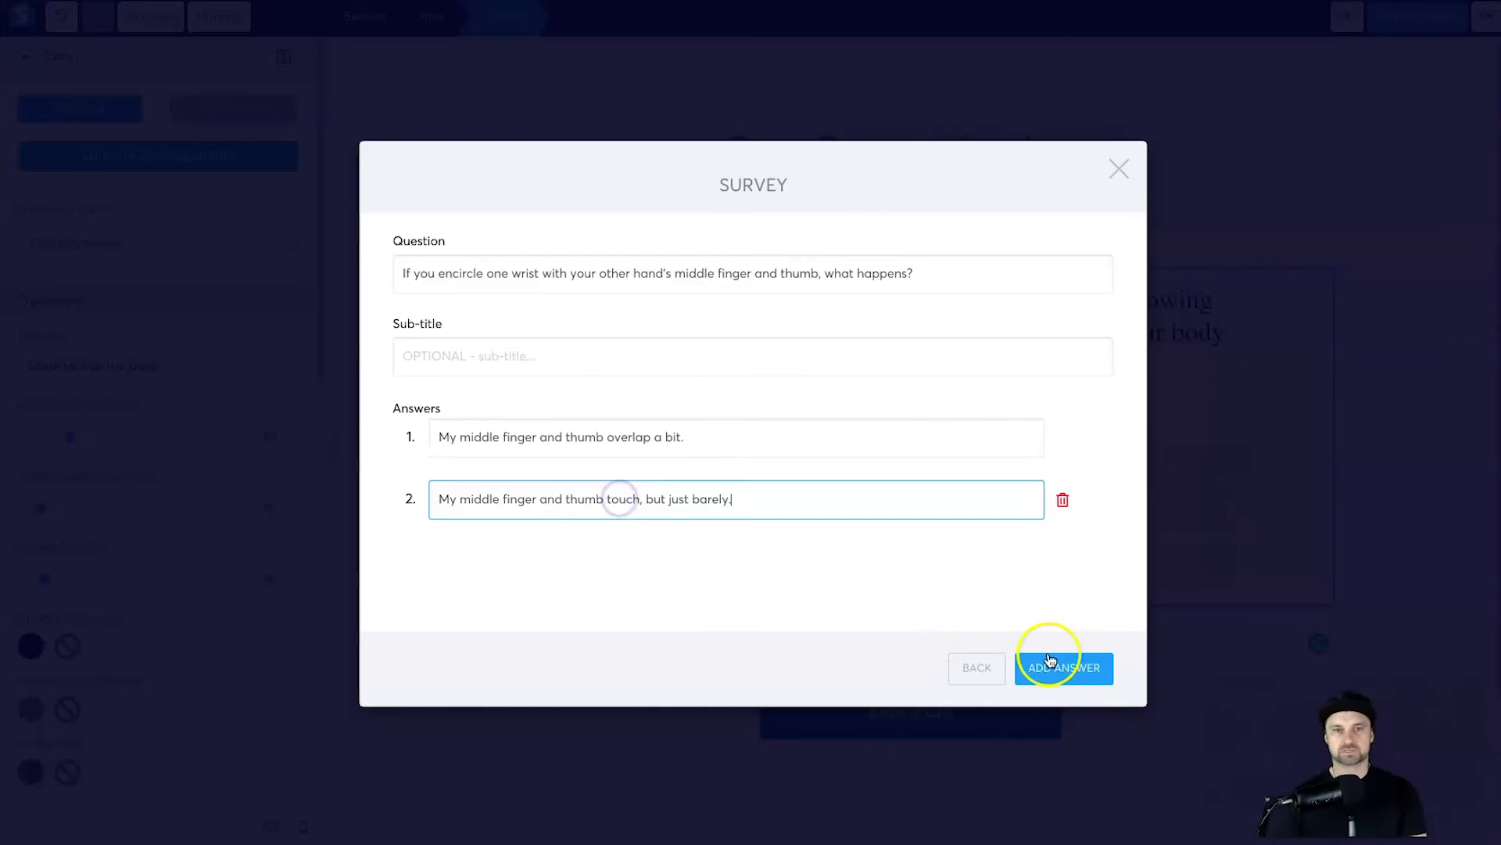
Step: Add the gap answer as answer 3 and return to the question list
{"action": "left_click", "coordinate": [1094, 663]}
{"action": "left_click", "coordinate": [1274, 828]}
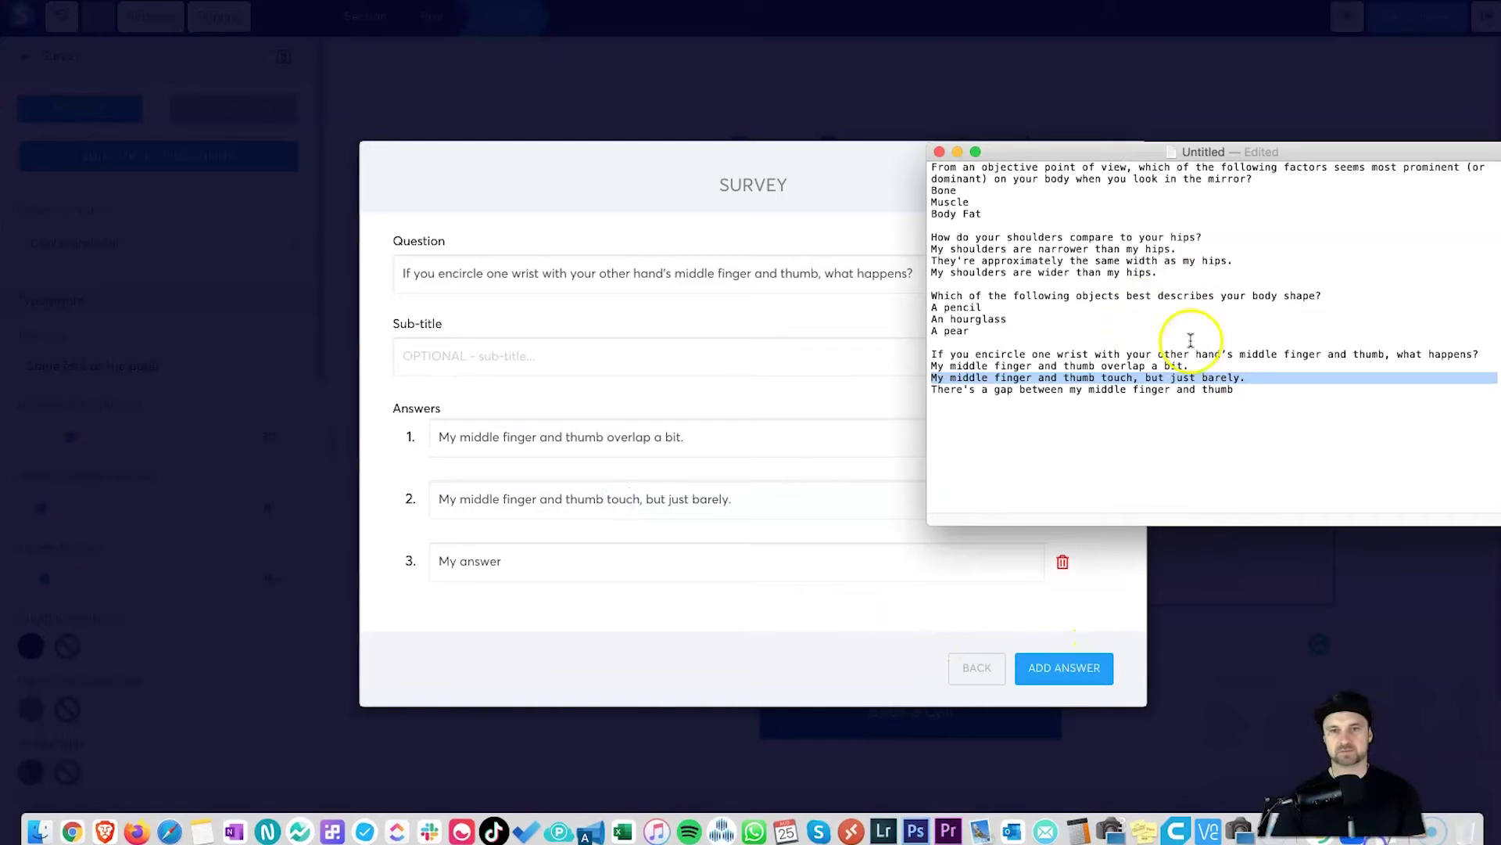
{"action": "left_click", "coordinate": [1080, 391]}
{"action": "triple_click", "coordinate": [1080, 391]}
{"action": "key", "text": "super+c"}
{"action": "left_click", "coordinate": [687, 573]}
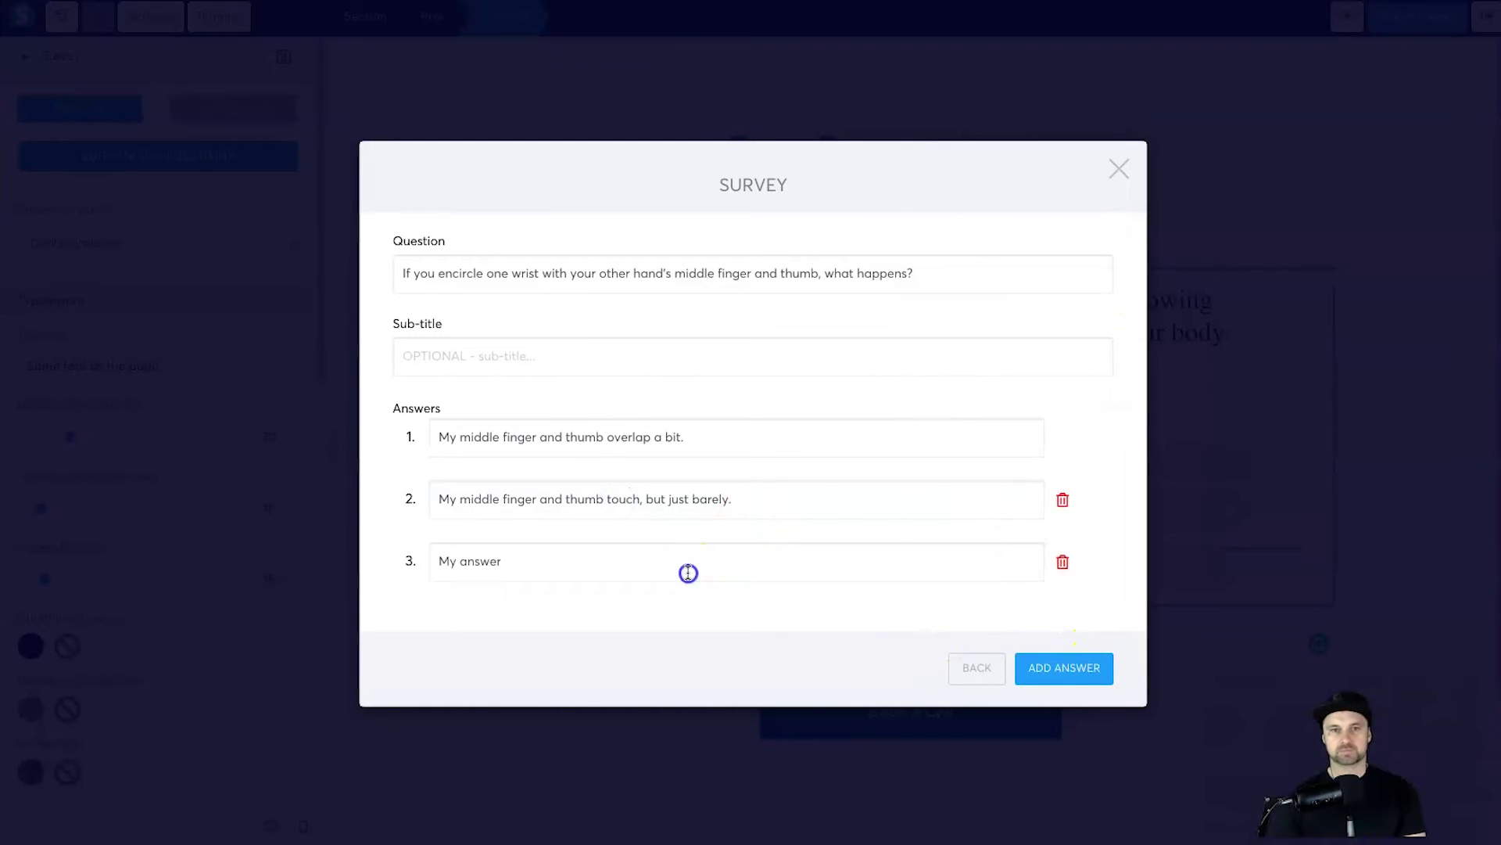
{"action": "key", "text": "super+v"}
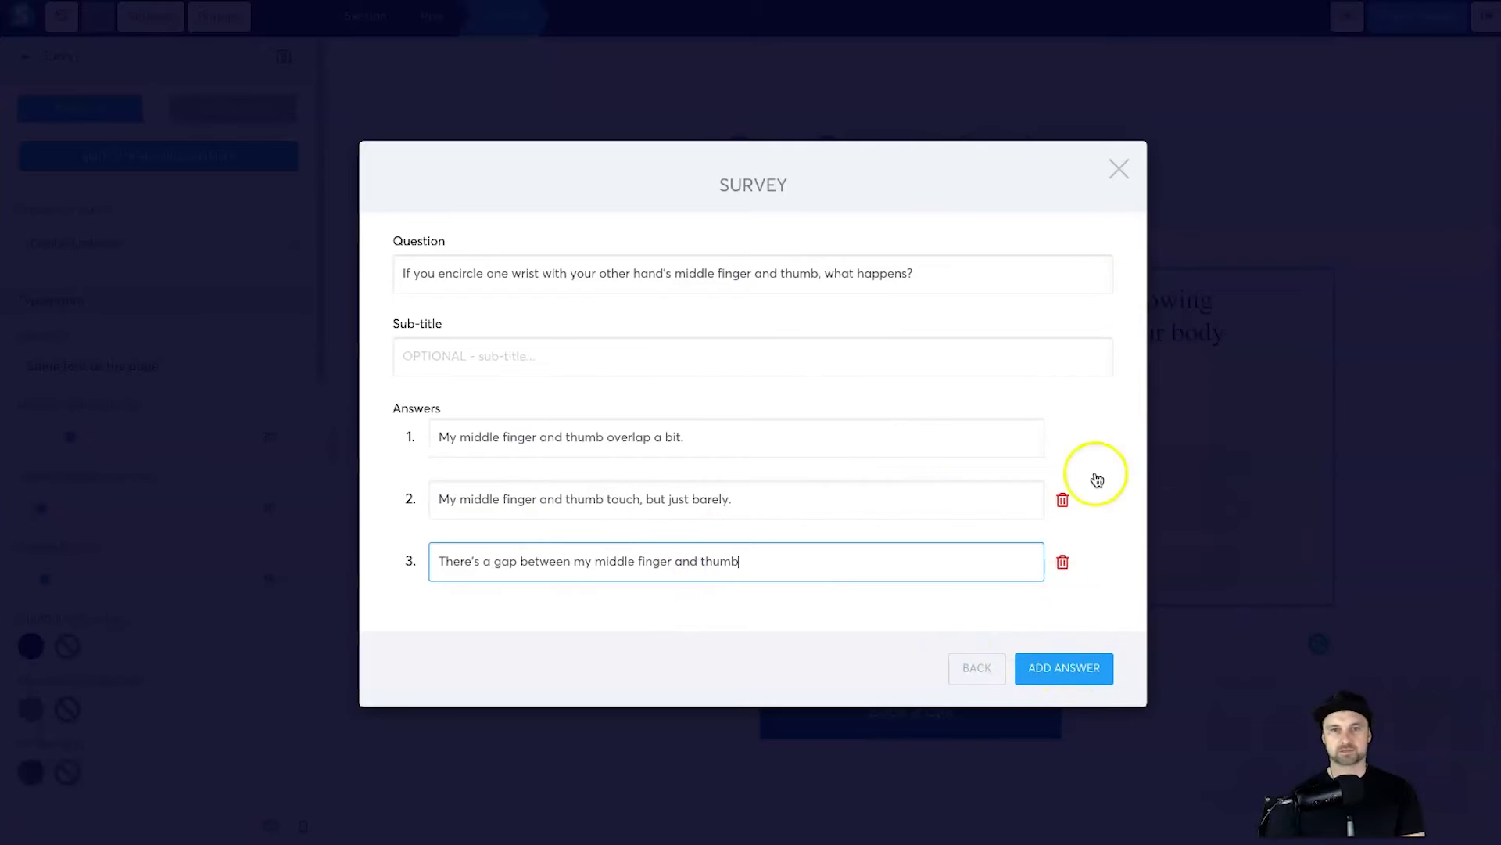
{"action": "left_click", "coordinate": [980, 667]}
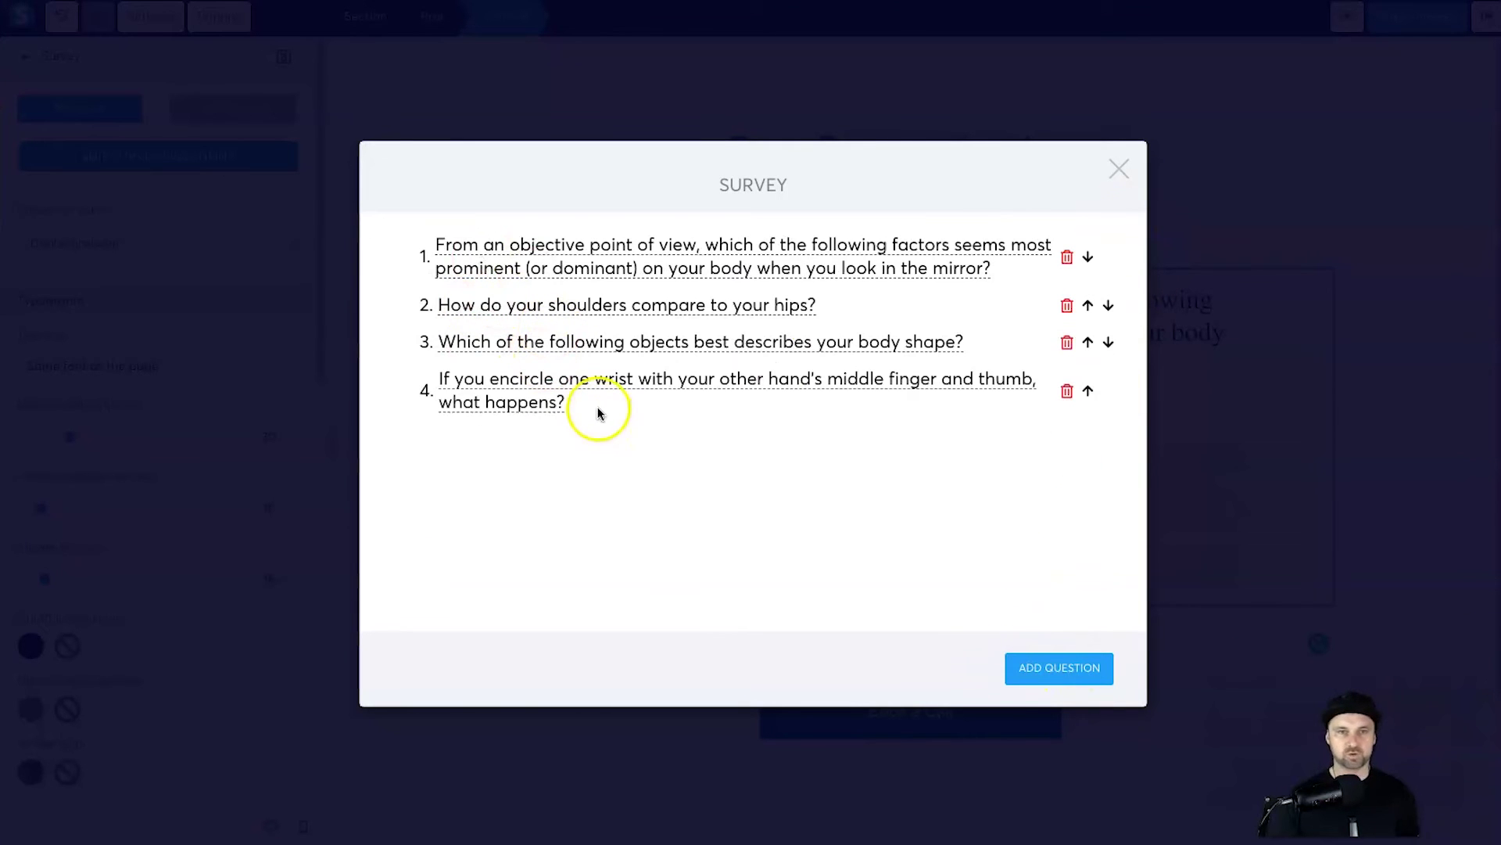
Step: Close the survey editor, delete the consultation text and Book a Call button, and save
{"action": "left_click", "coordinate": [1119, 170]}
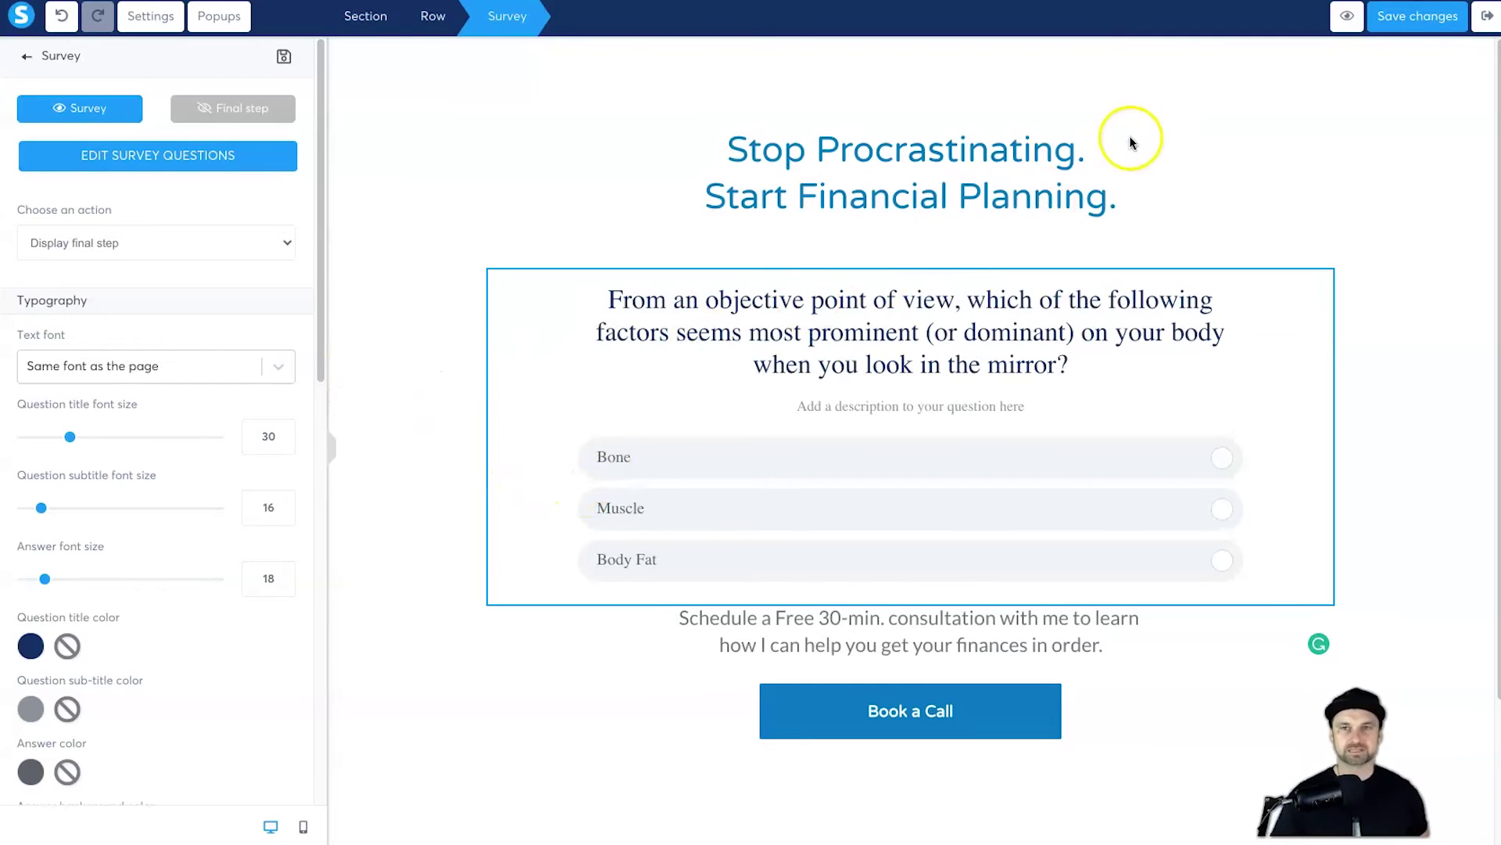
{"action": "left_click", "coordinate": [916, 627]}
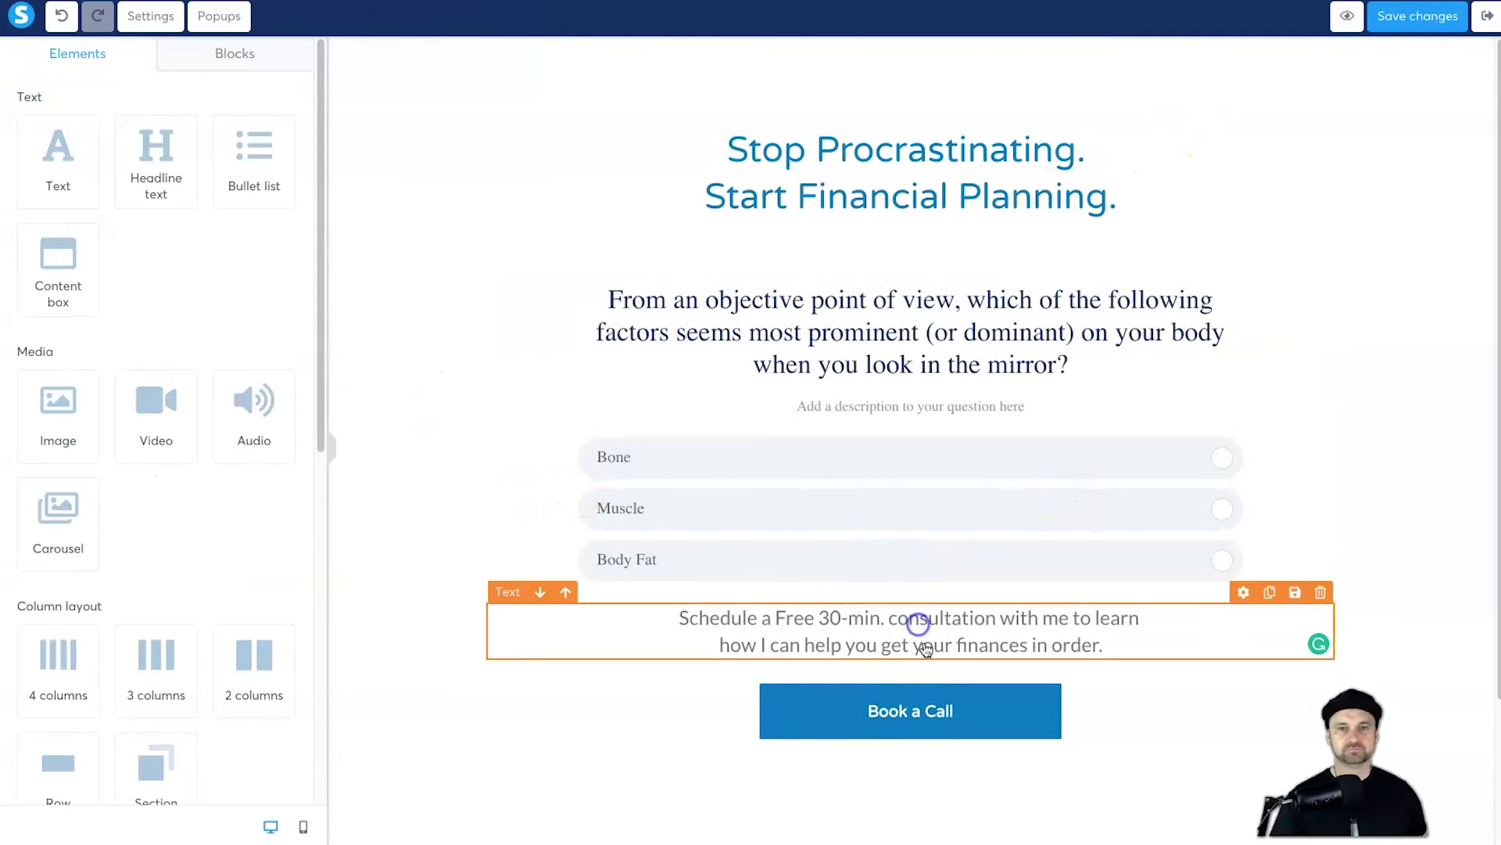
{"action": "left_click", "coordinate": [1320, 593]}
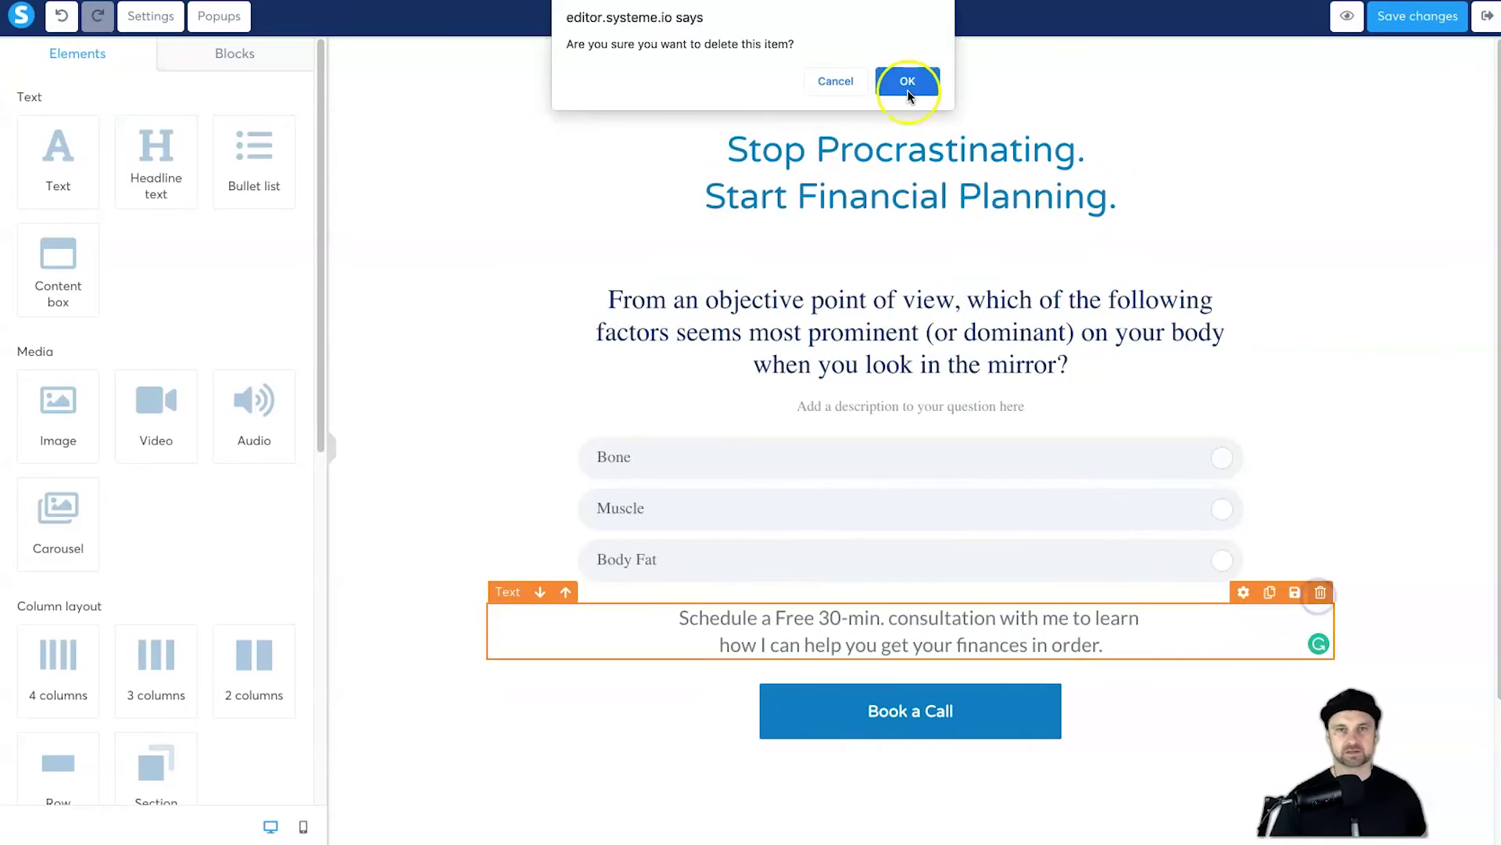
{"action": "left_click", "coordinate": [901, 80]}
{"action": "left_click", "coordinate": [1320, 615]}
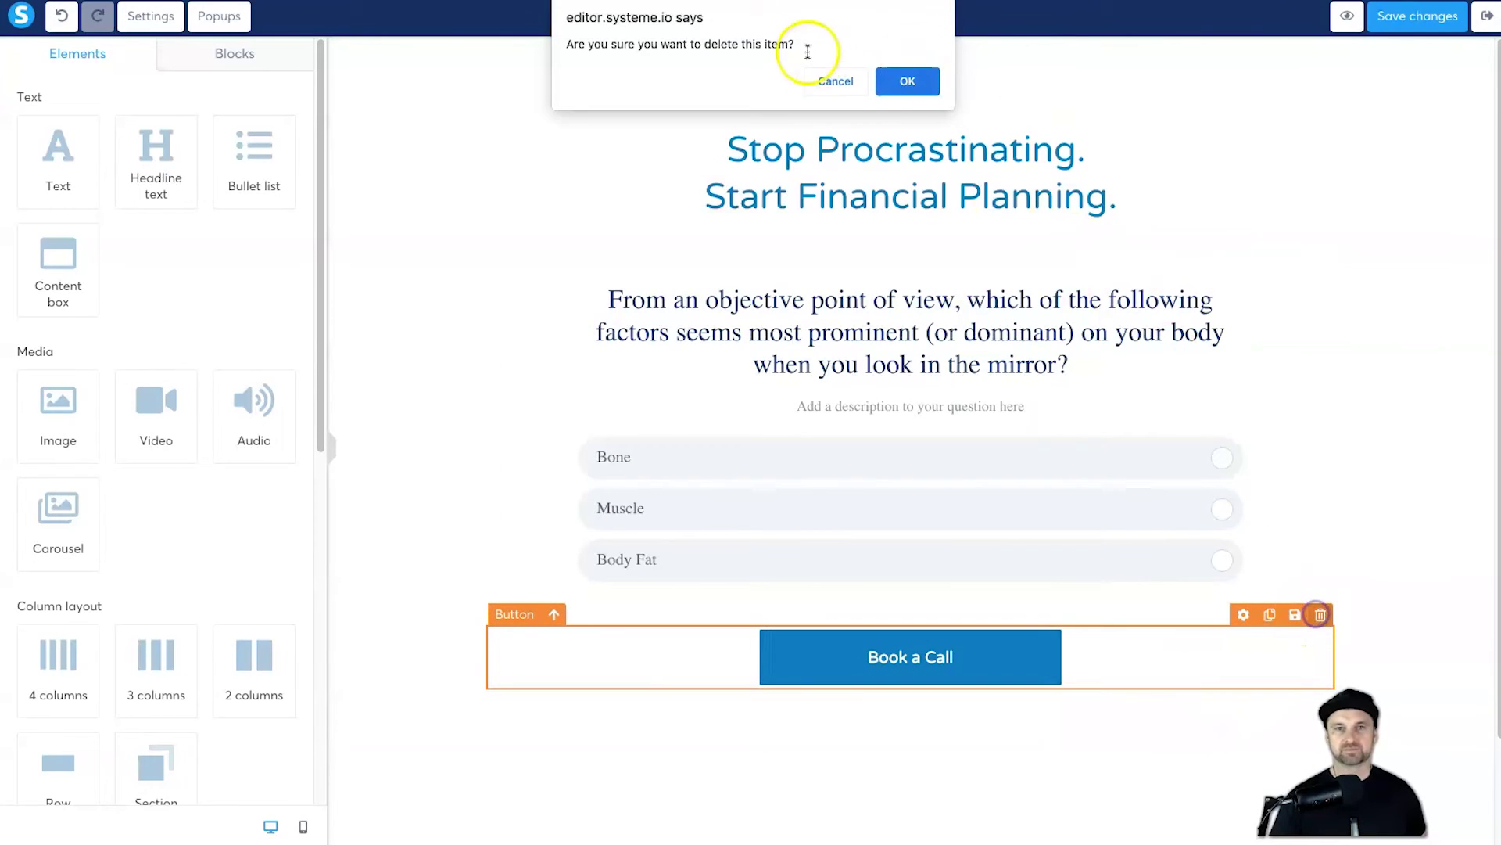
{"action": "left_click", "coordinate": [904, 81]}
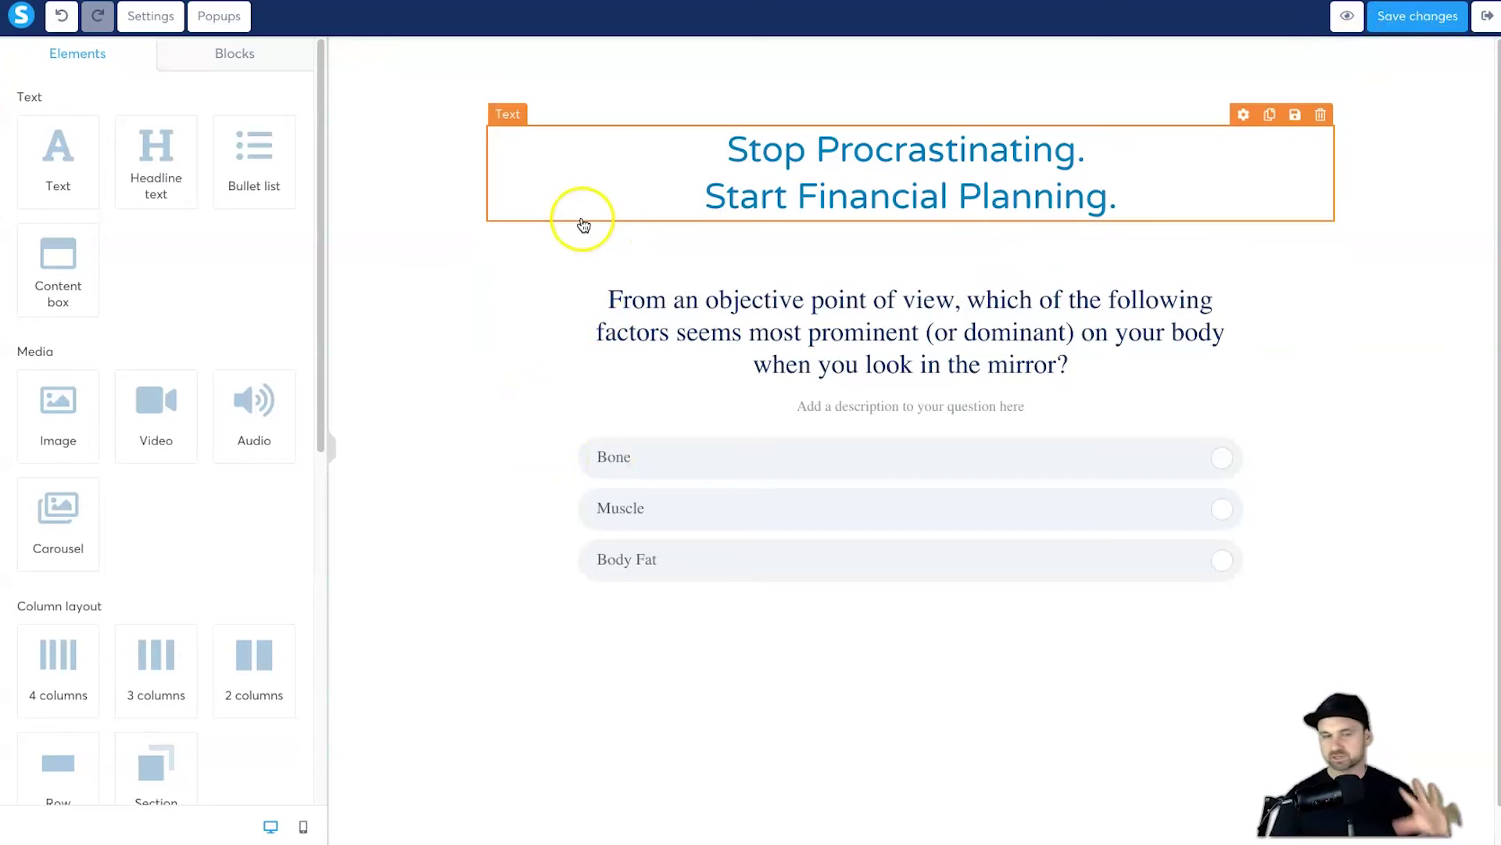
{"action": "left_click", "coordinate": [1401, 22]}
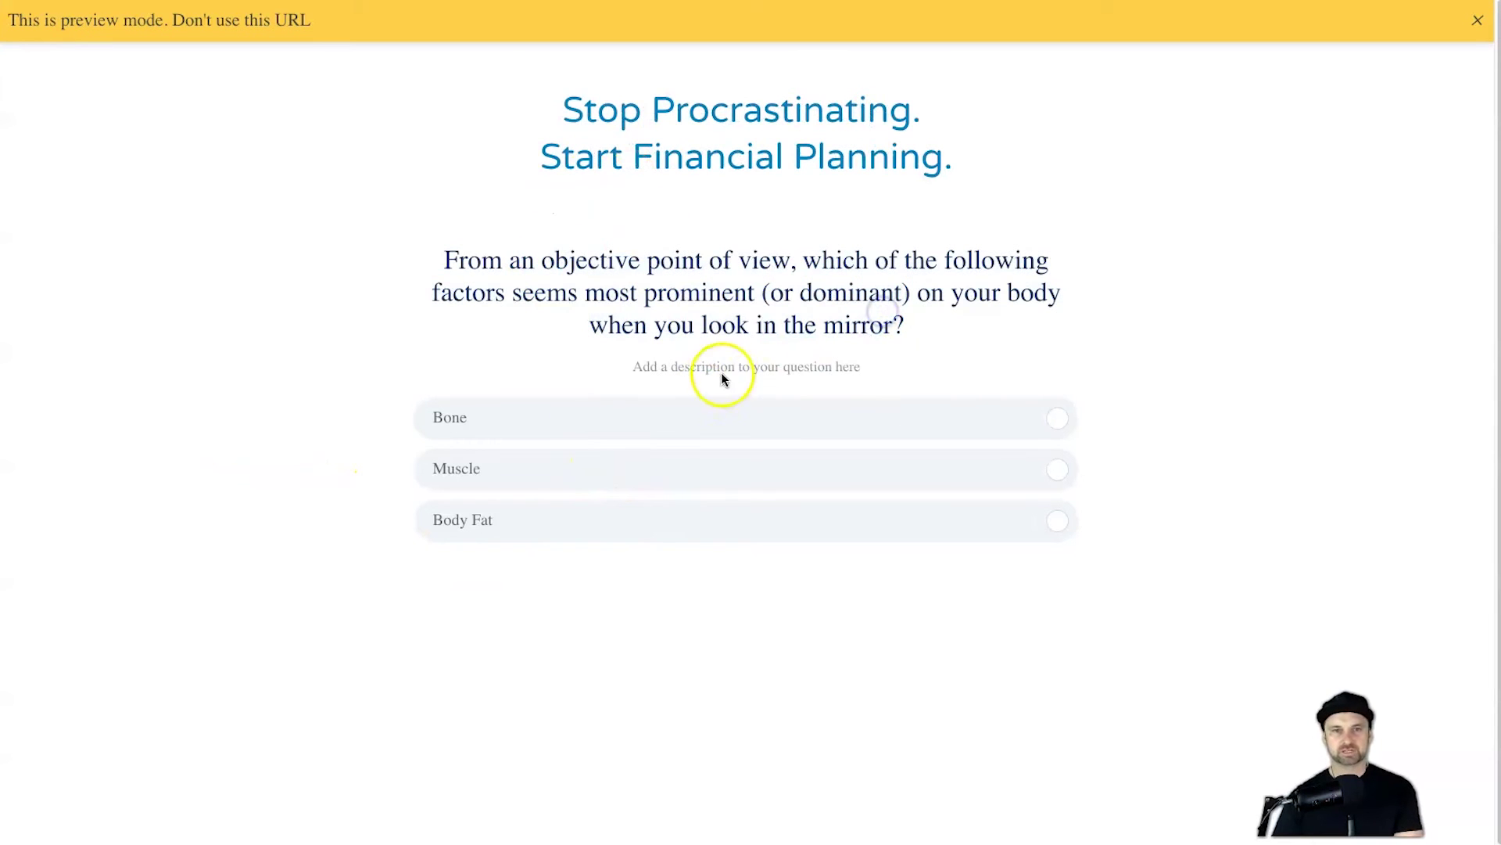
Step: Answer all four survey questions in preview, picking the gap wrist option, to reach the opt-in form
{"action": "left_click_drag", "start_coordinate": [563, 381], "coordinate": [671, 373]}
{"action": "left_click", "coordinate": [834, 373]}
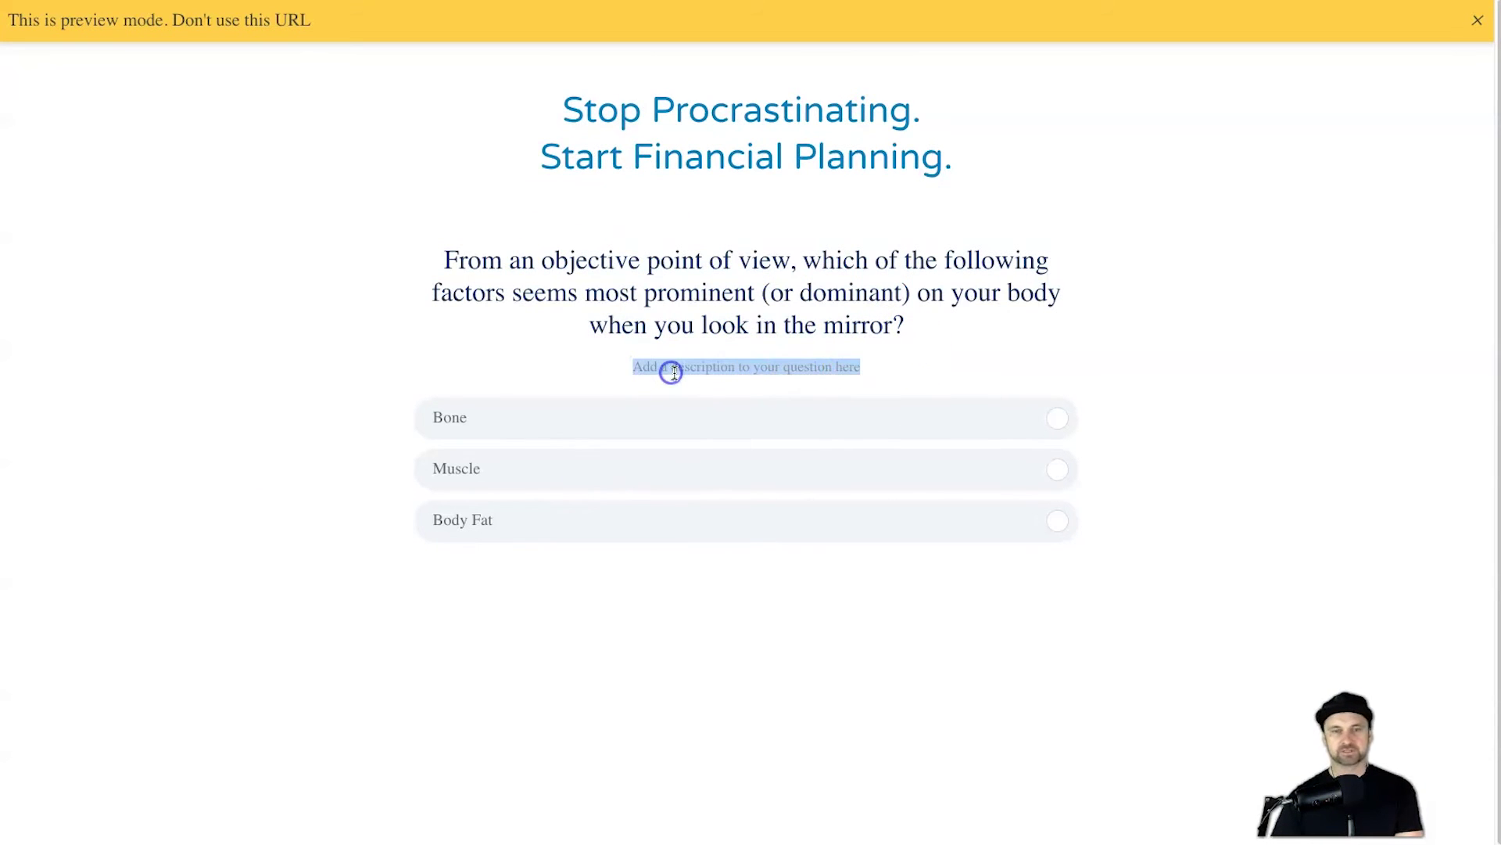
{"action": "left_click", "coordinate": [671, 363]}
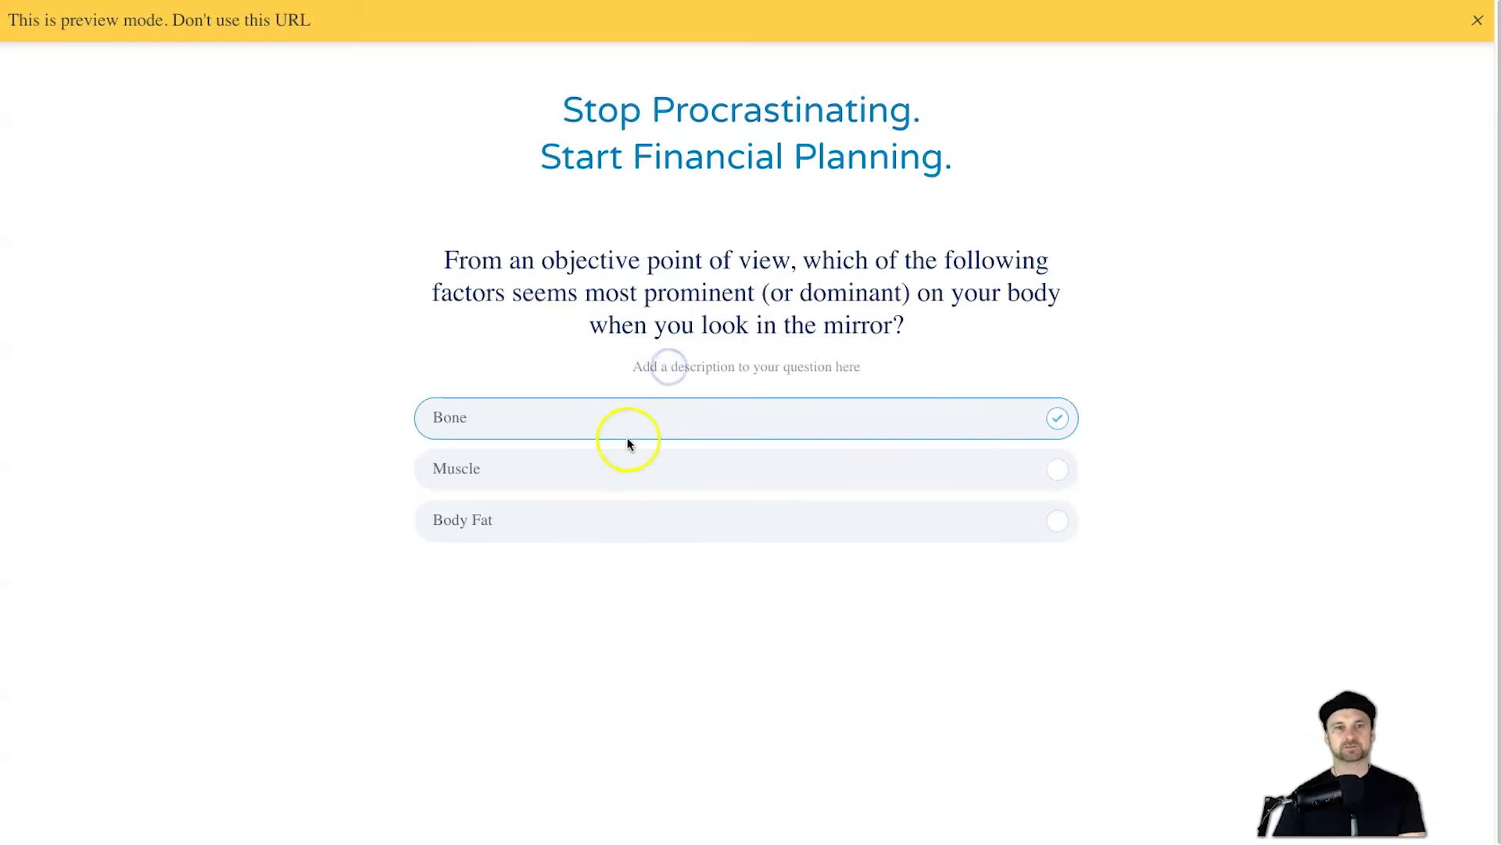
{"action": "left_click", "coordinate": [710, 460]}
{"action": "left_click", "coordinate": [700, 311]}
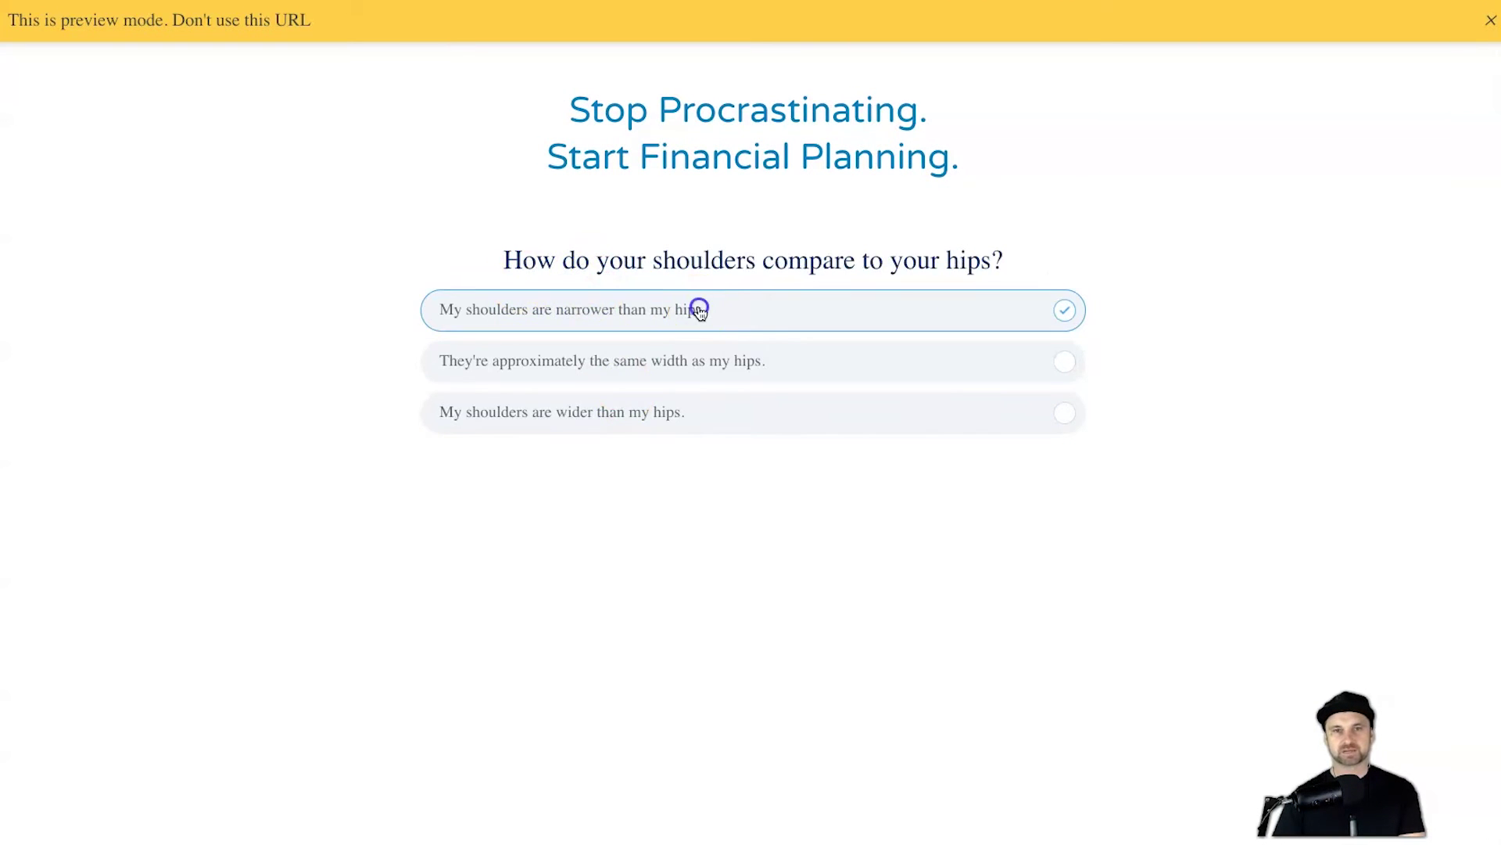
{"action": "left_click", "coordinate": [696, 400]}
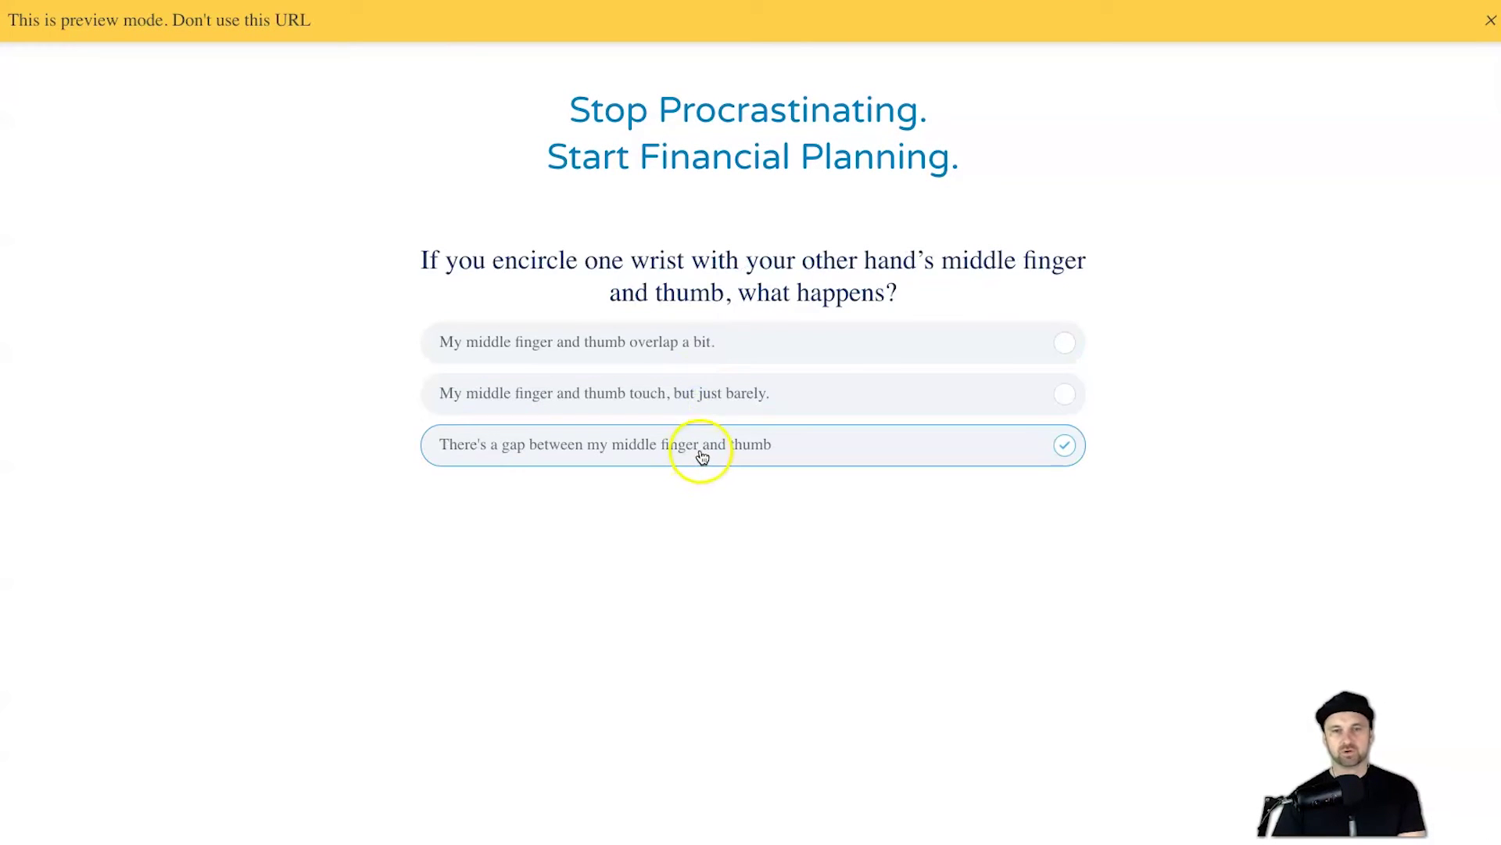
{"action": "left_click", "coordinate": [702, 454]}
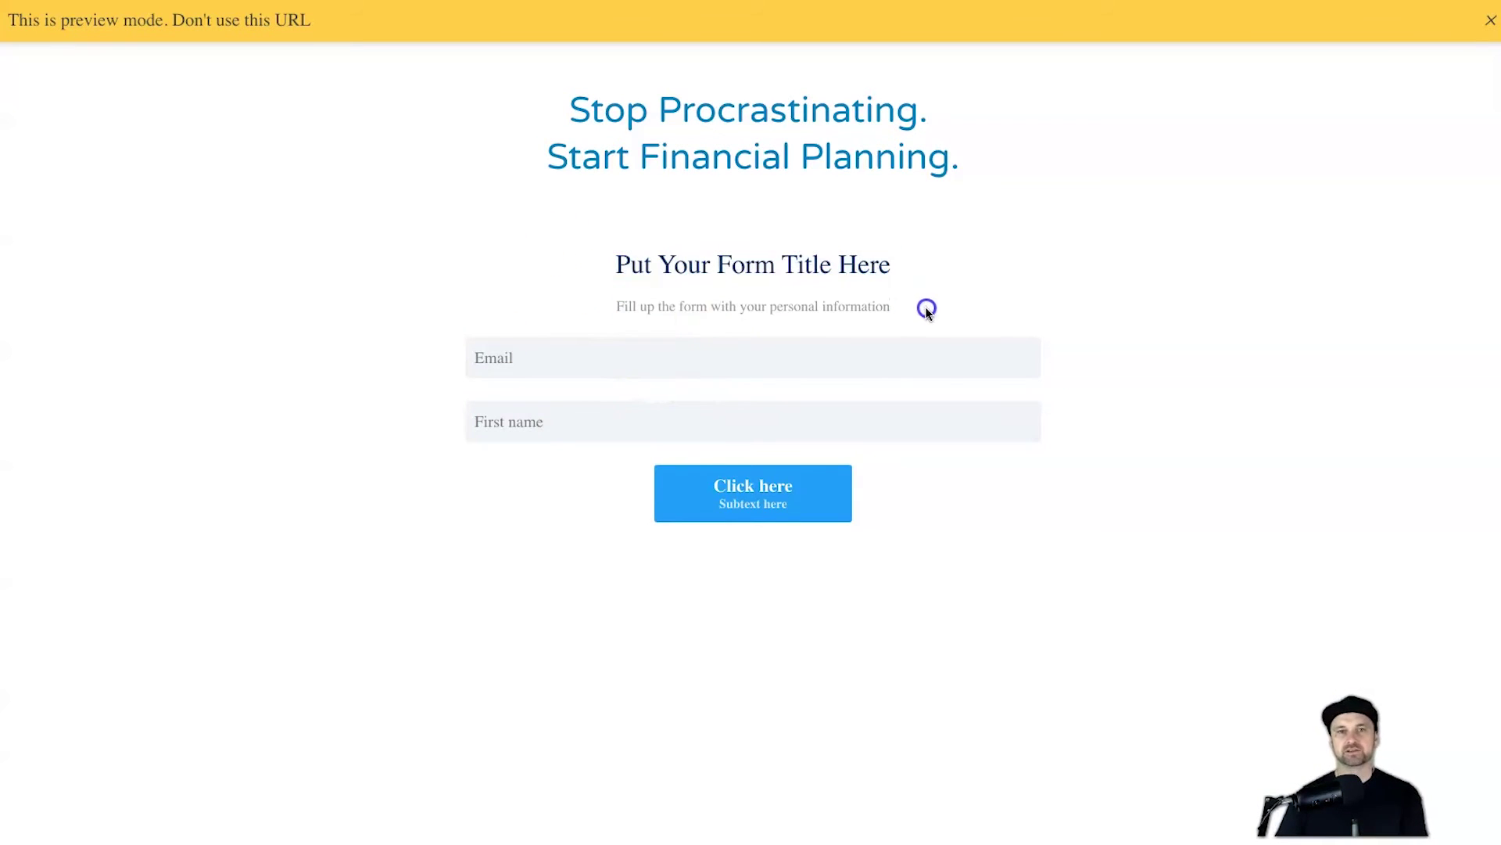
{"action": "left_click_drag", "start_coordinate": [928, 305], "coordinate": [557, 280]}
{"action": "left_click", "coordinate": [557, 280]}
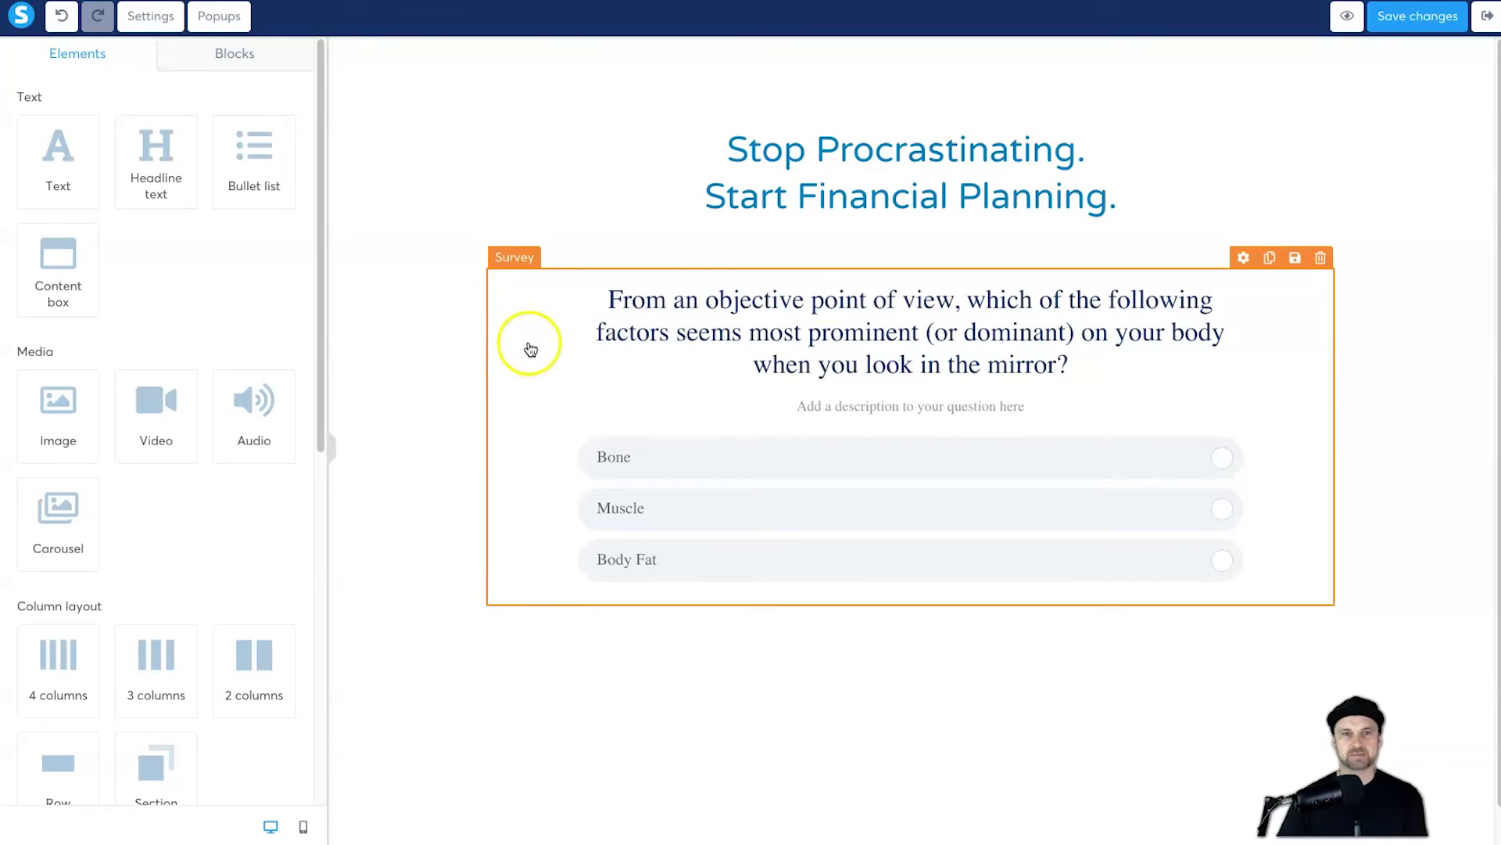
Step: Show the survey's final-step opt-in form and set the submit button width to Fill width
{"action": "left_click", "coordinate": [540, 334]}
{"action": "left_click", "coordinate": [242, 111]}
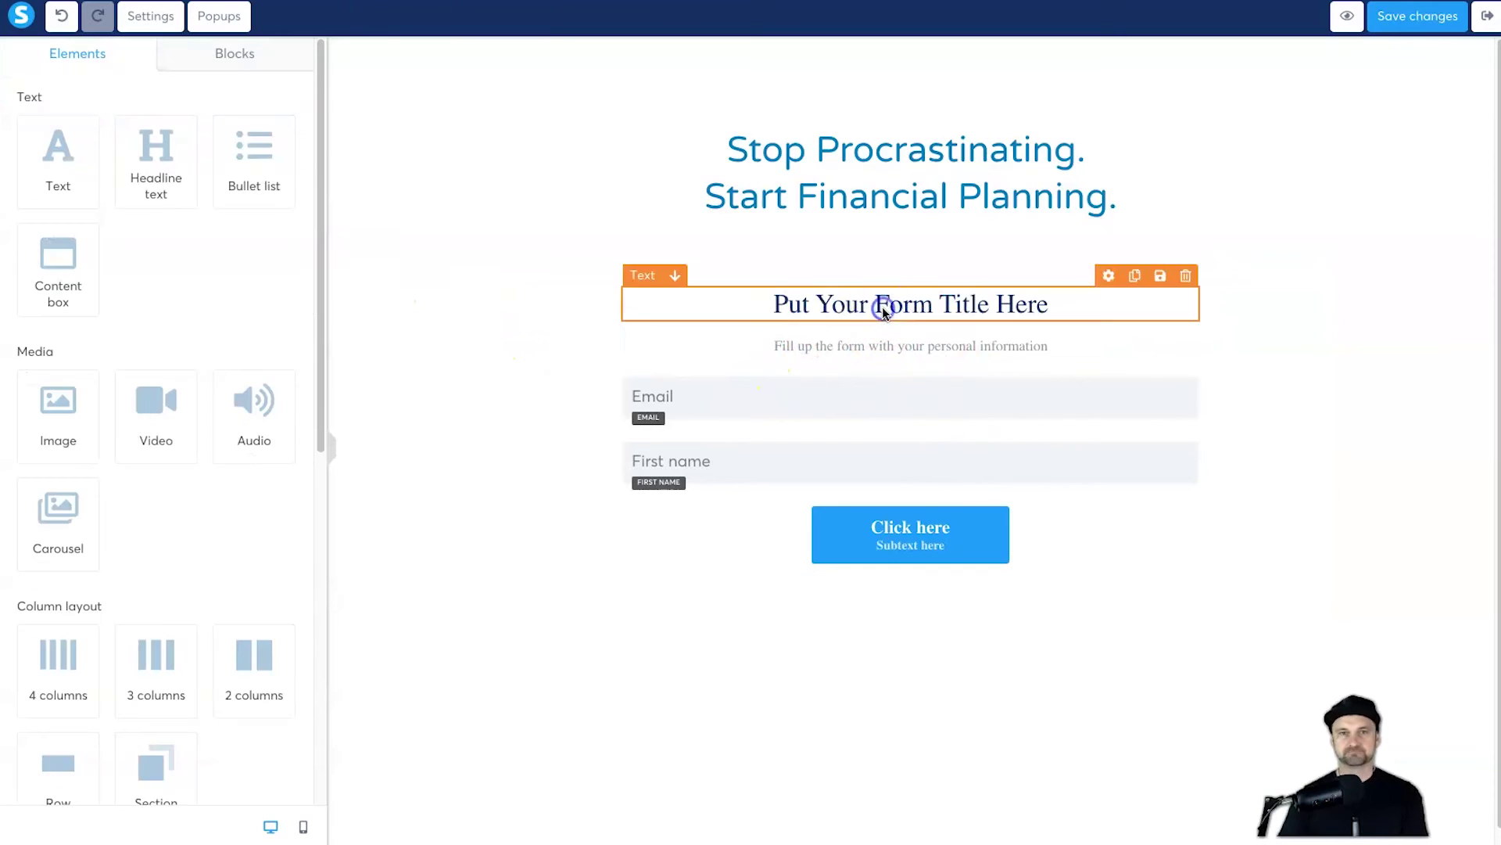
{"action": "left_click", "coordinate": [837, 306]}
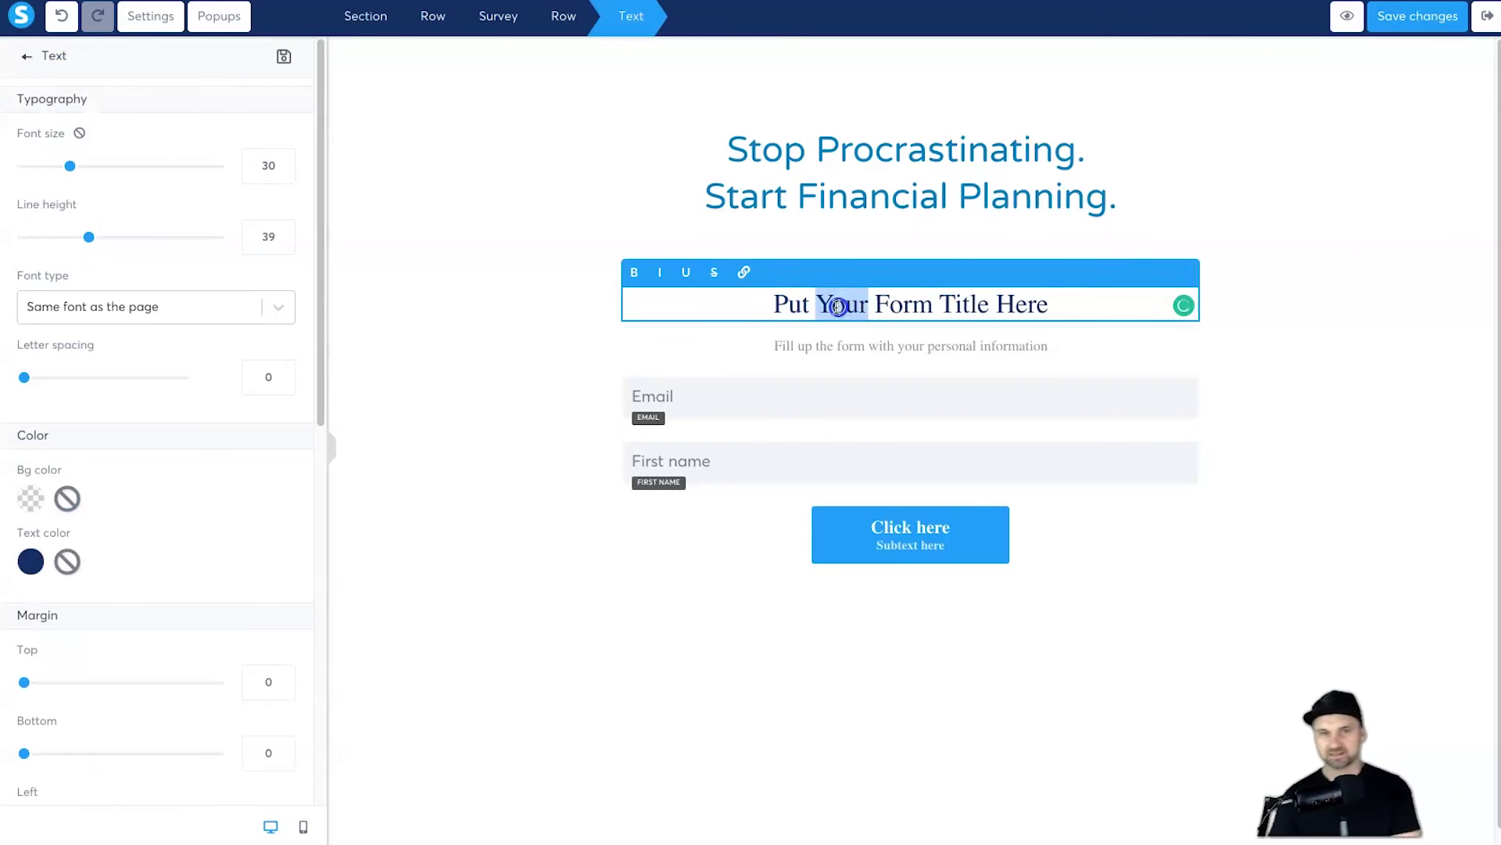
{"action": "left_click", "coordinate": [913, 535]}
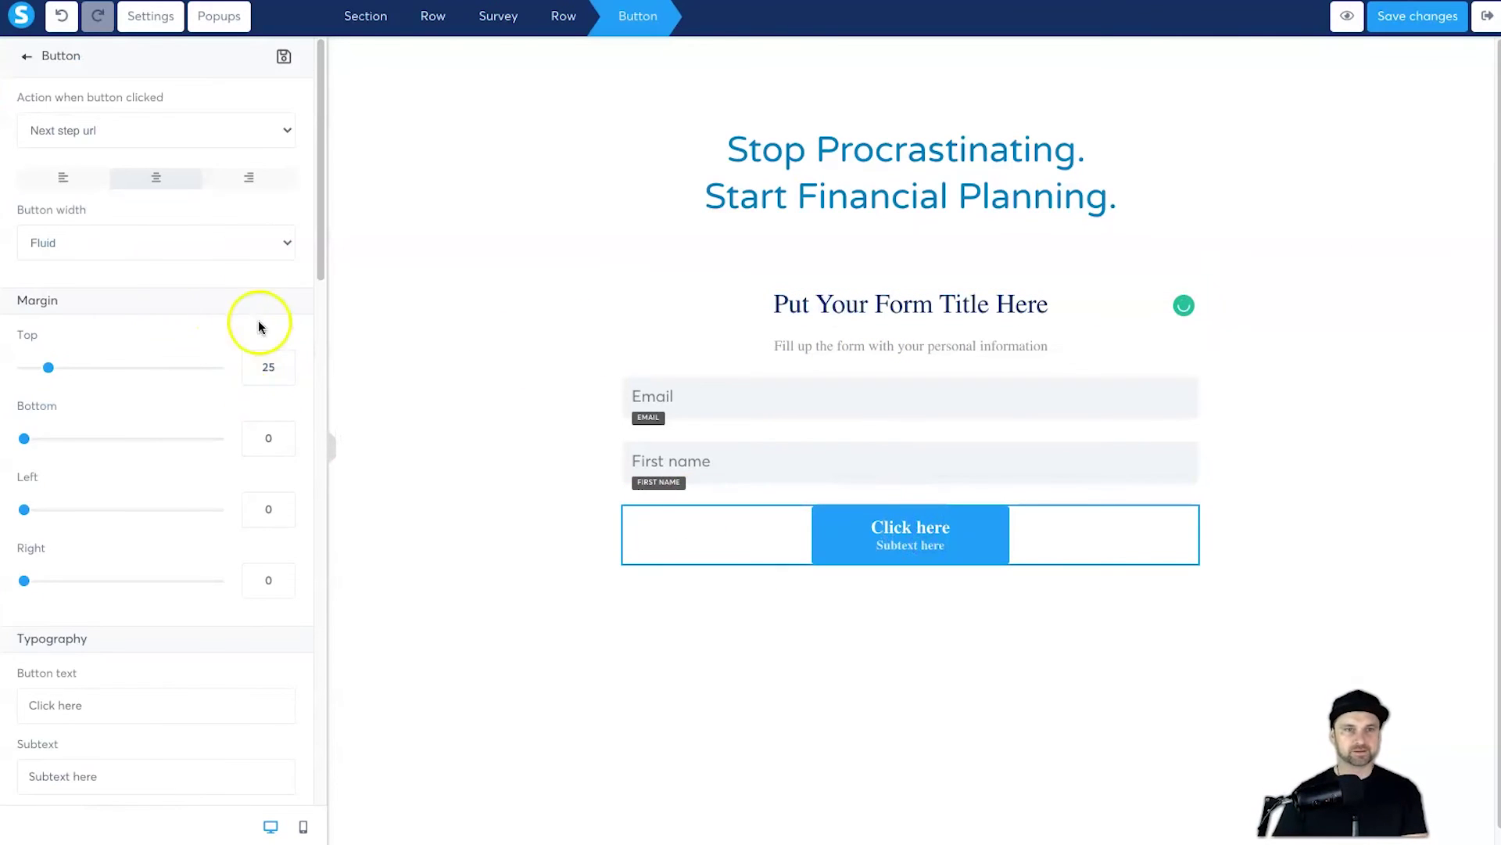
{"action": "left_click", "coordinate": [166, 237]}
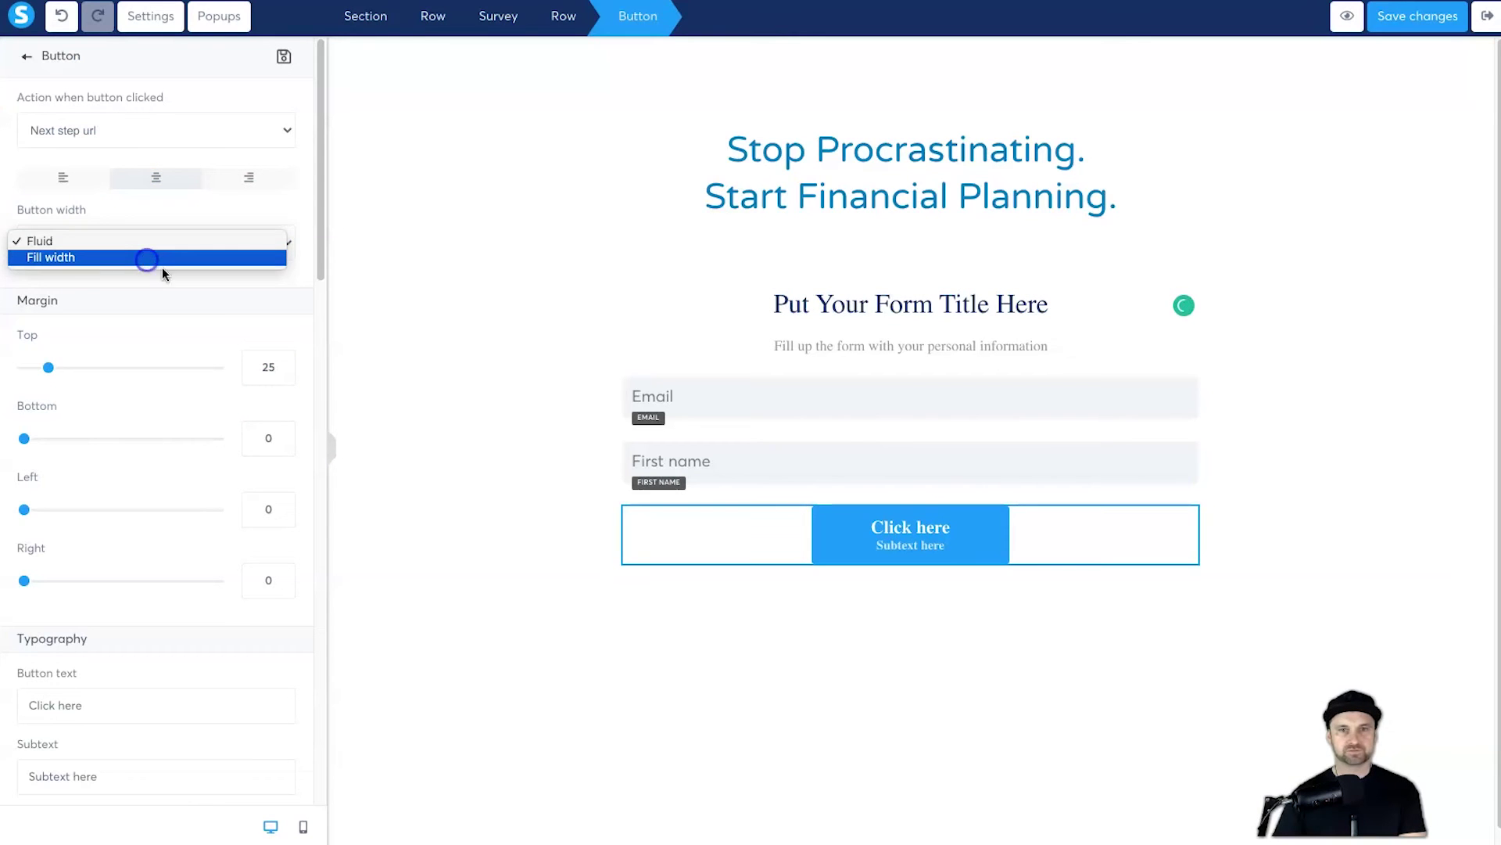
{"action": "left_click", "coordinate": [161, 262]}
{"action": "left_click", "coordinate": [883, 405]}
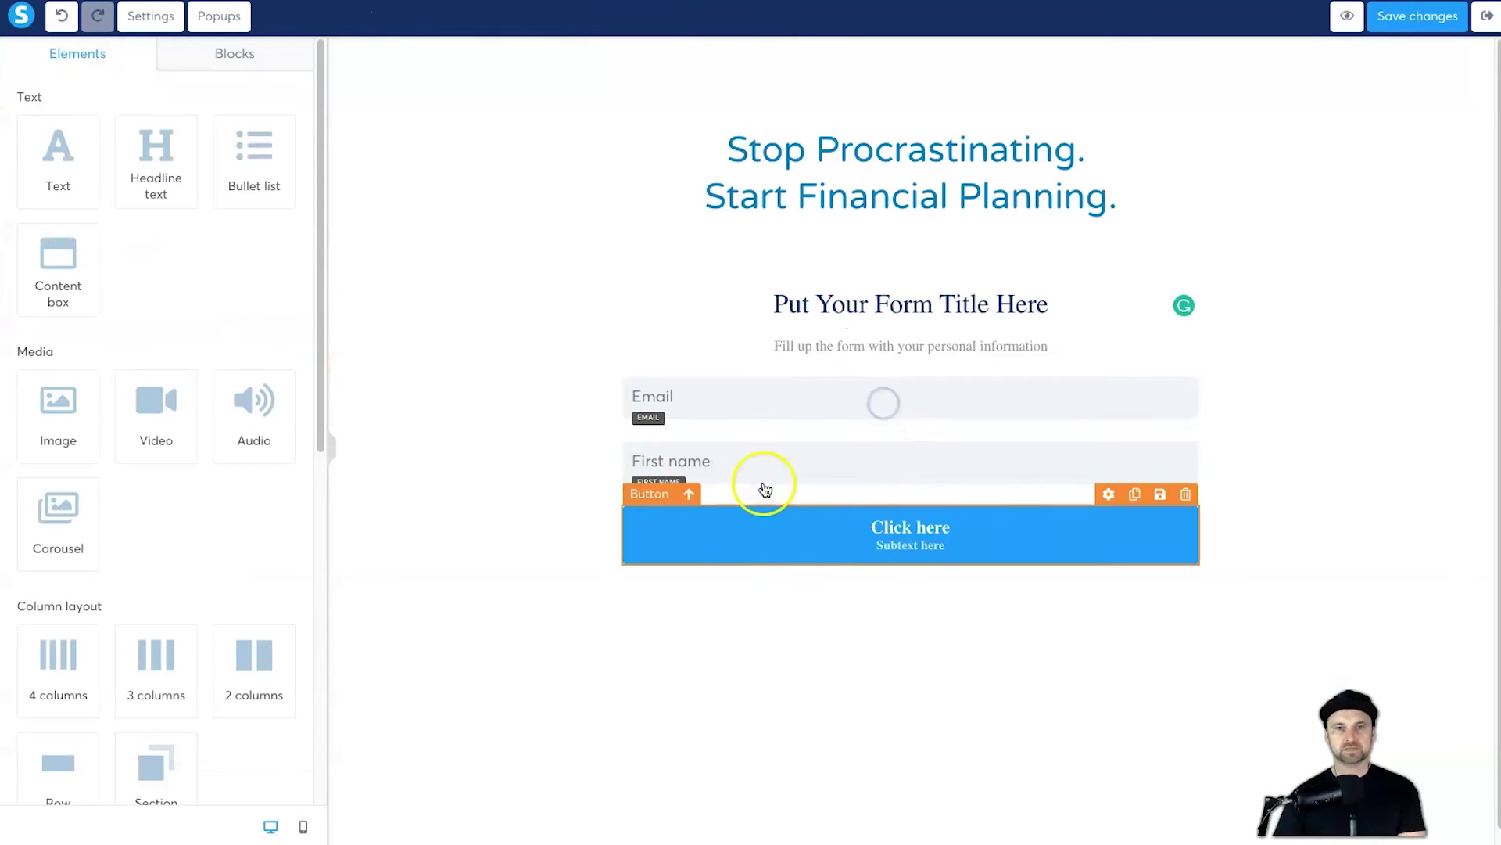
{"action": "left_click", "coordinate": [815, 521]}
Step: Change the button text to 'Get Your Results' and subtext to 'Your Body Type is Awaiting'
{"action": "scroll", "coordinate": [134, 451], "scroll_direction": "down", "scroll_amount": 2}
{"action": "double_click", "coordinate": [132, 566]}
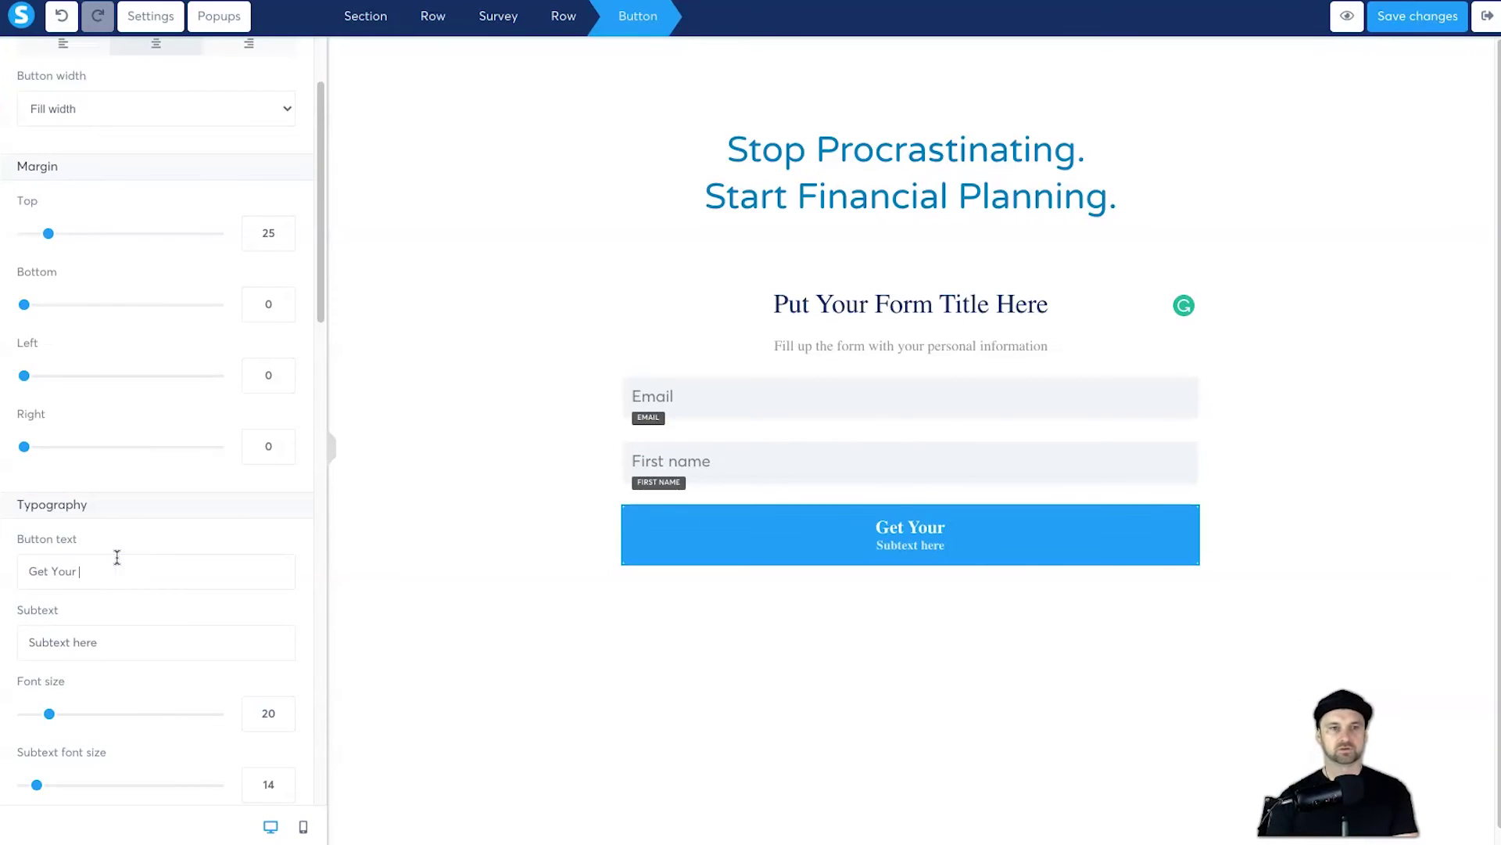
{"action": "left_click", "coordinate": [254, 643]}
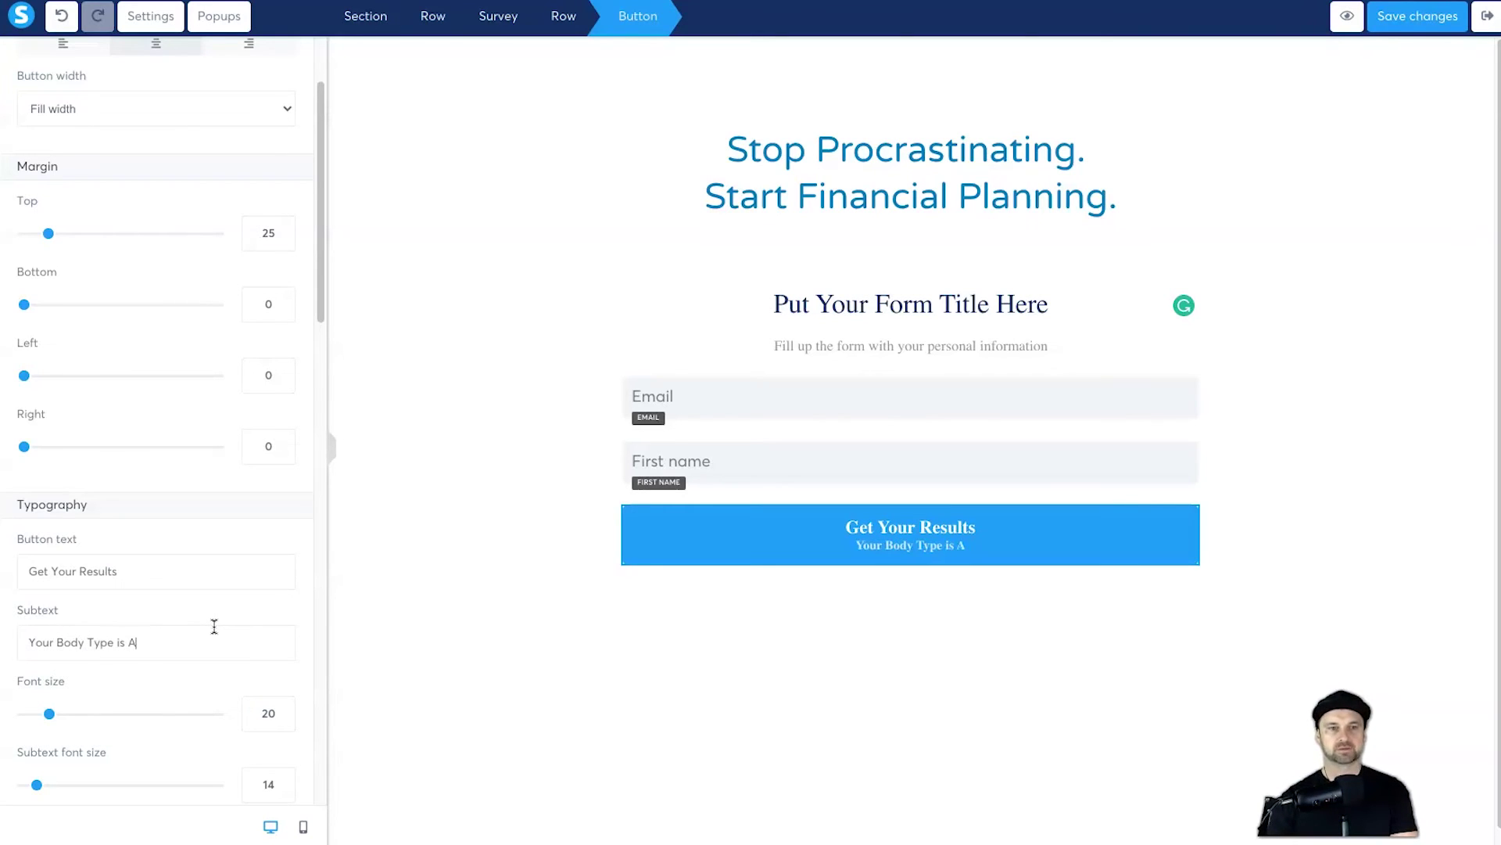
{"action": "left_click", "coordinate": [828, 779]}
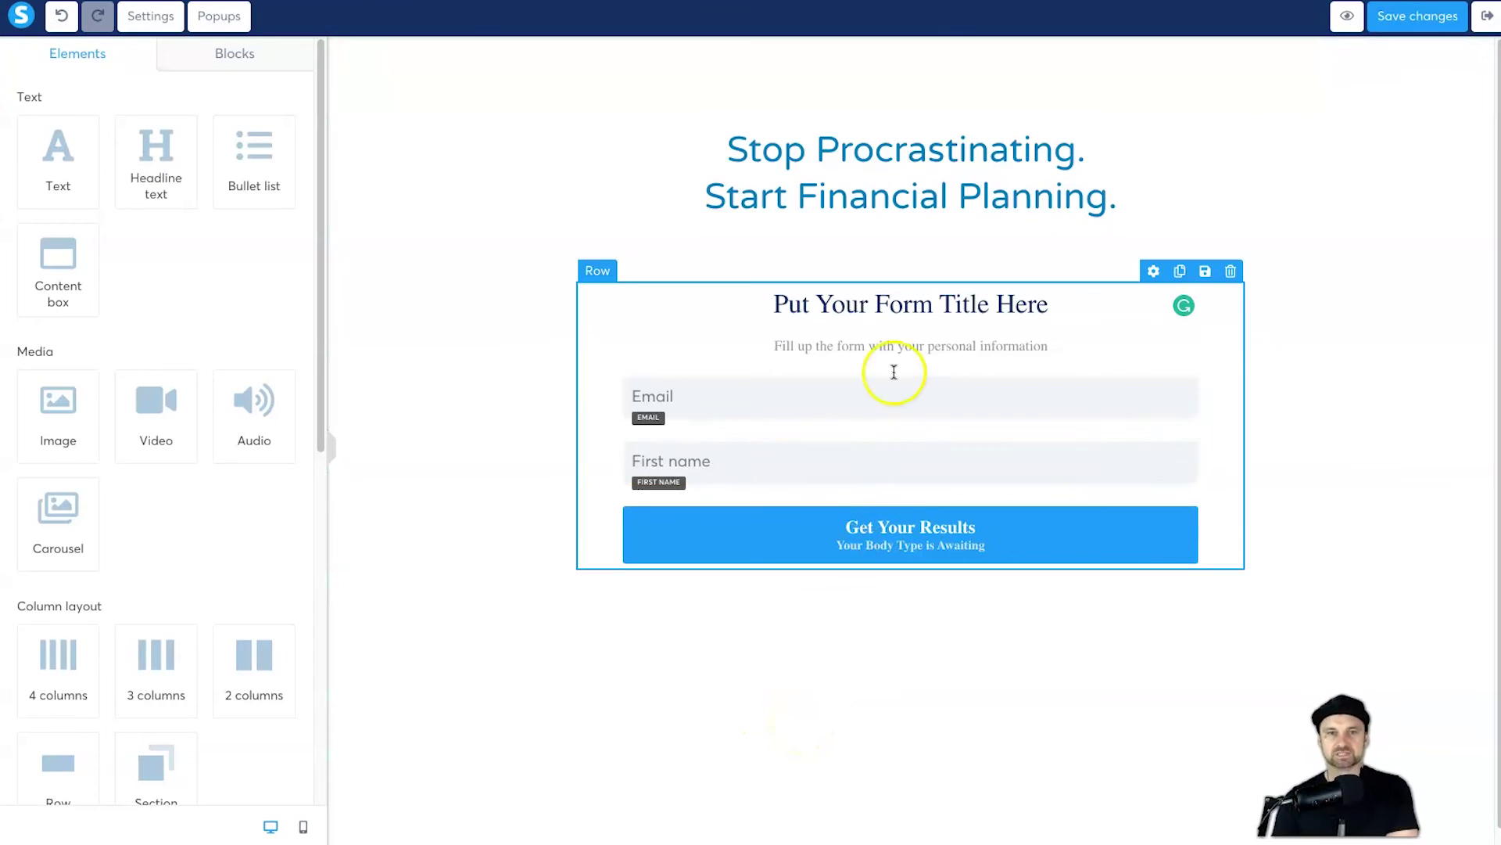
Step: Move the Email field below the First name field in the opt-in form
{"action": "left_click", "coordinate": [1106, 670]}
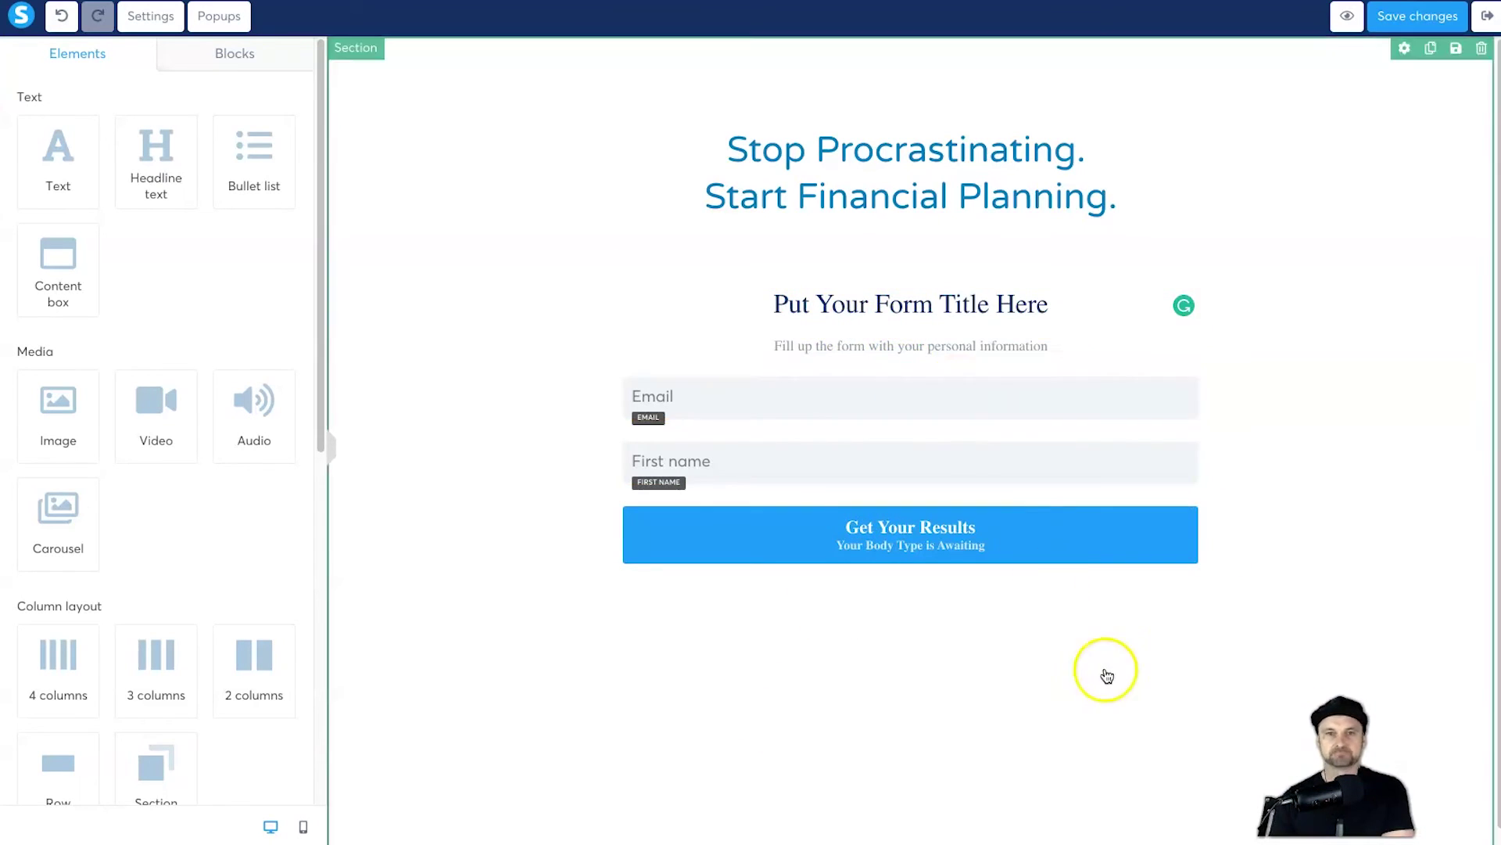
{"action": "left_click", "coordinate": [523, 602]}
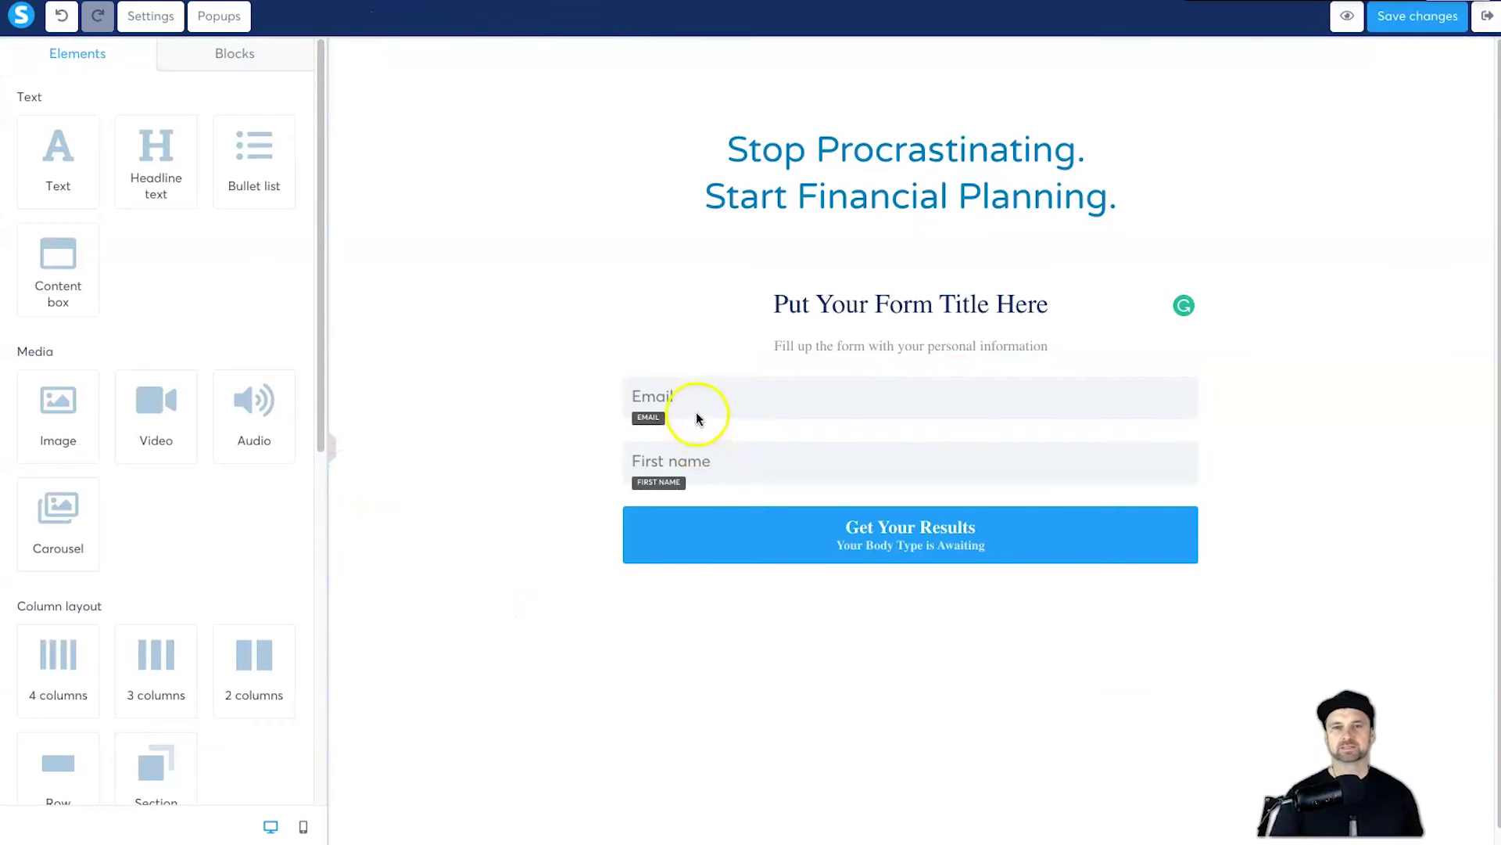
{"action": "left_click", "coordinate": [730, 426]}
{"action": "left_click", "coordinate": [668, 433]}
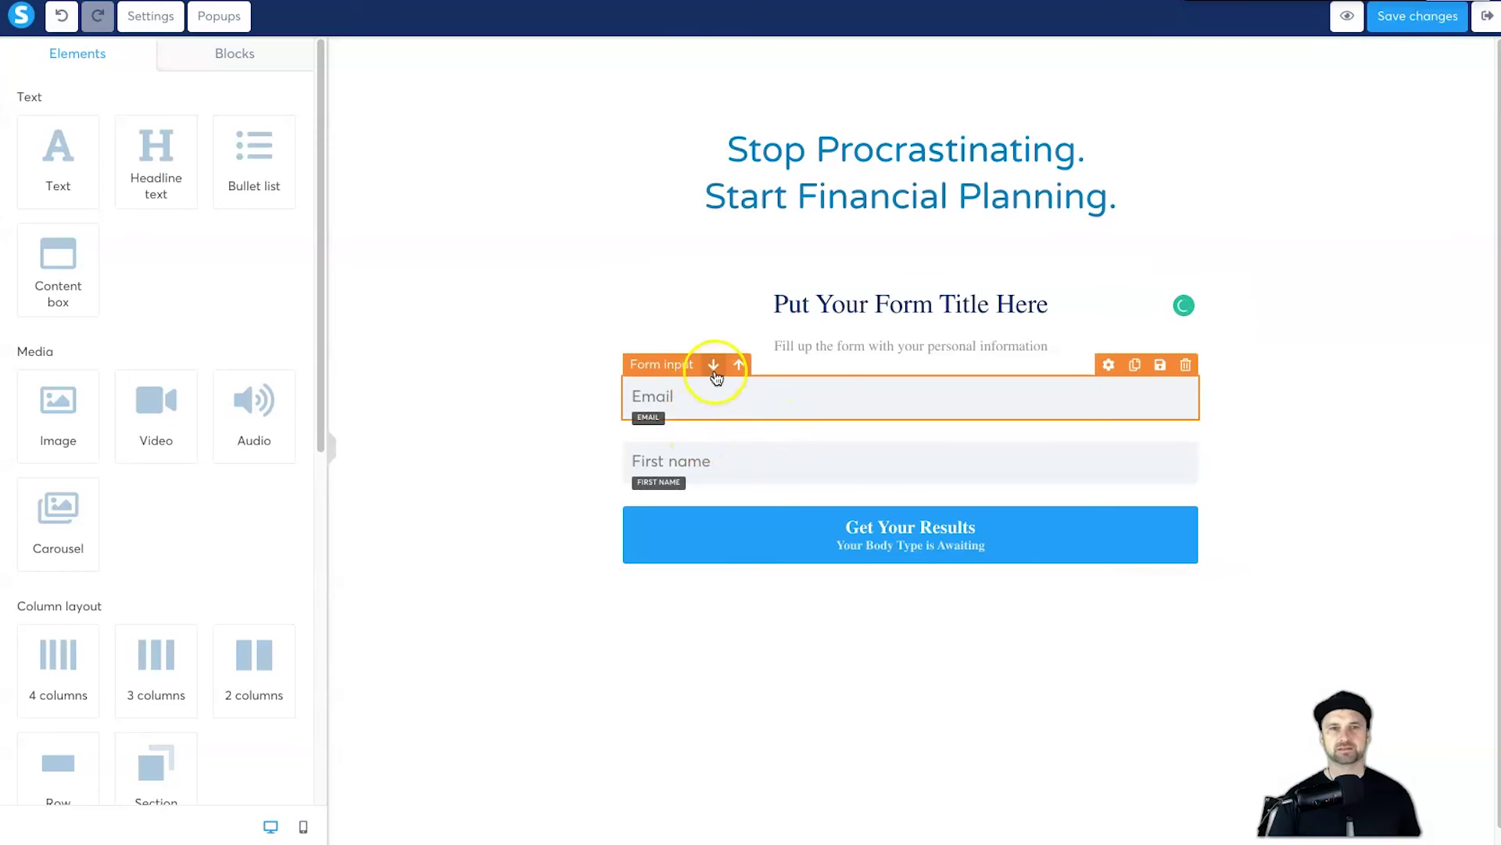
{"action": "left_click", "coordinate": [716, 375]}
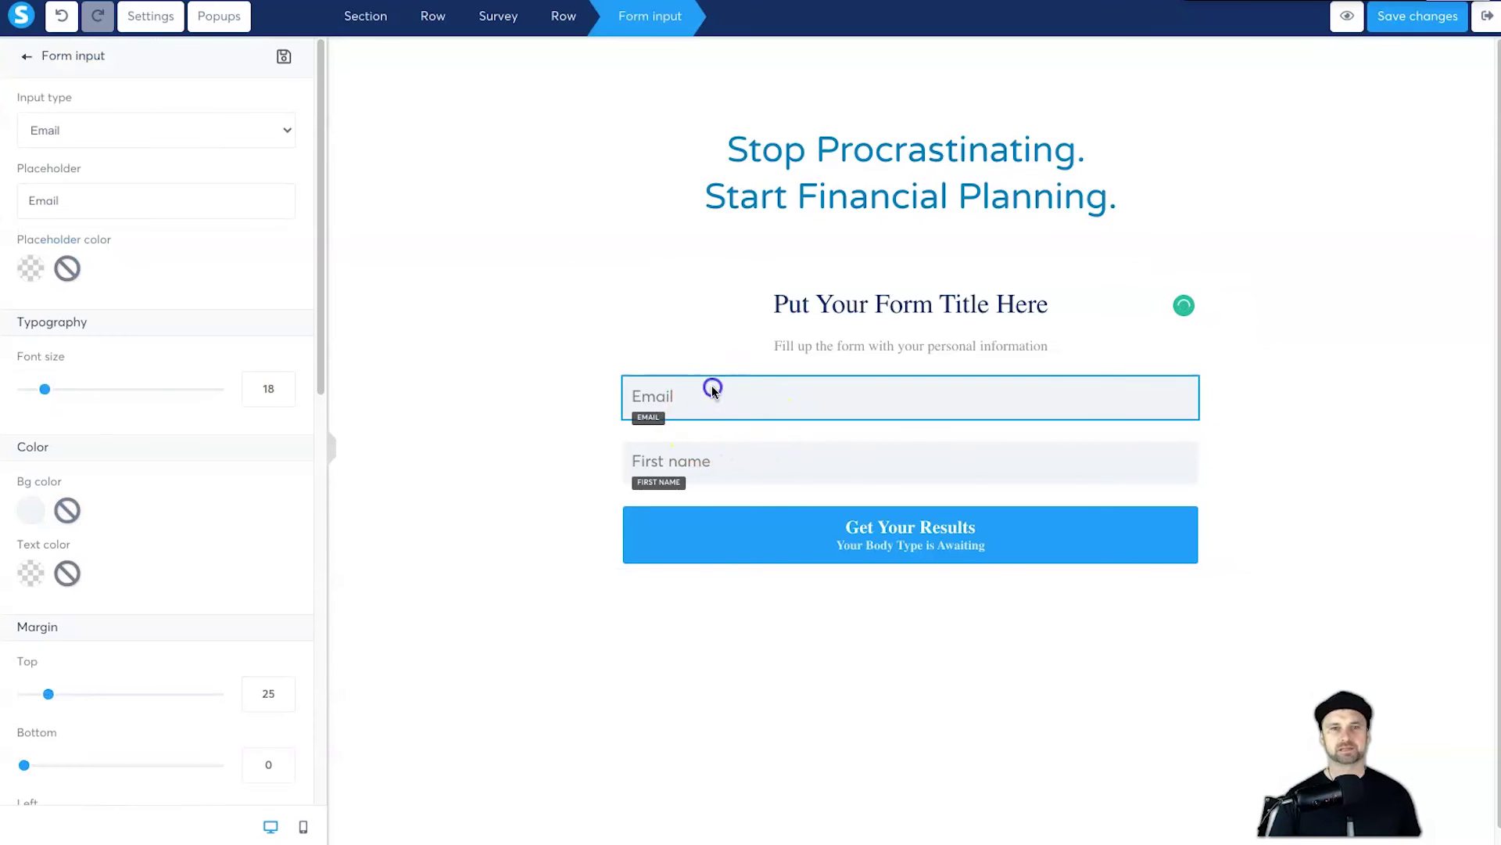
{"action": "left_click", "coordinate": [710, 363]}
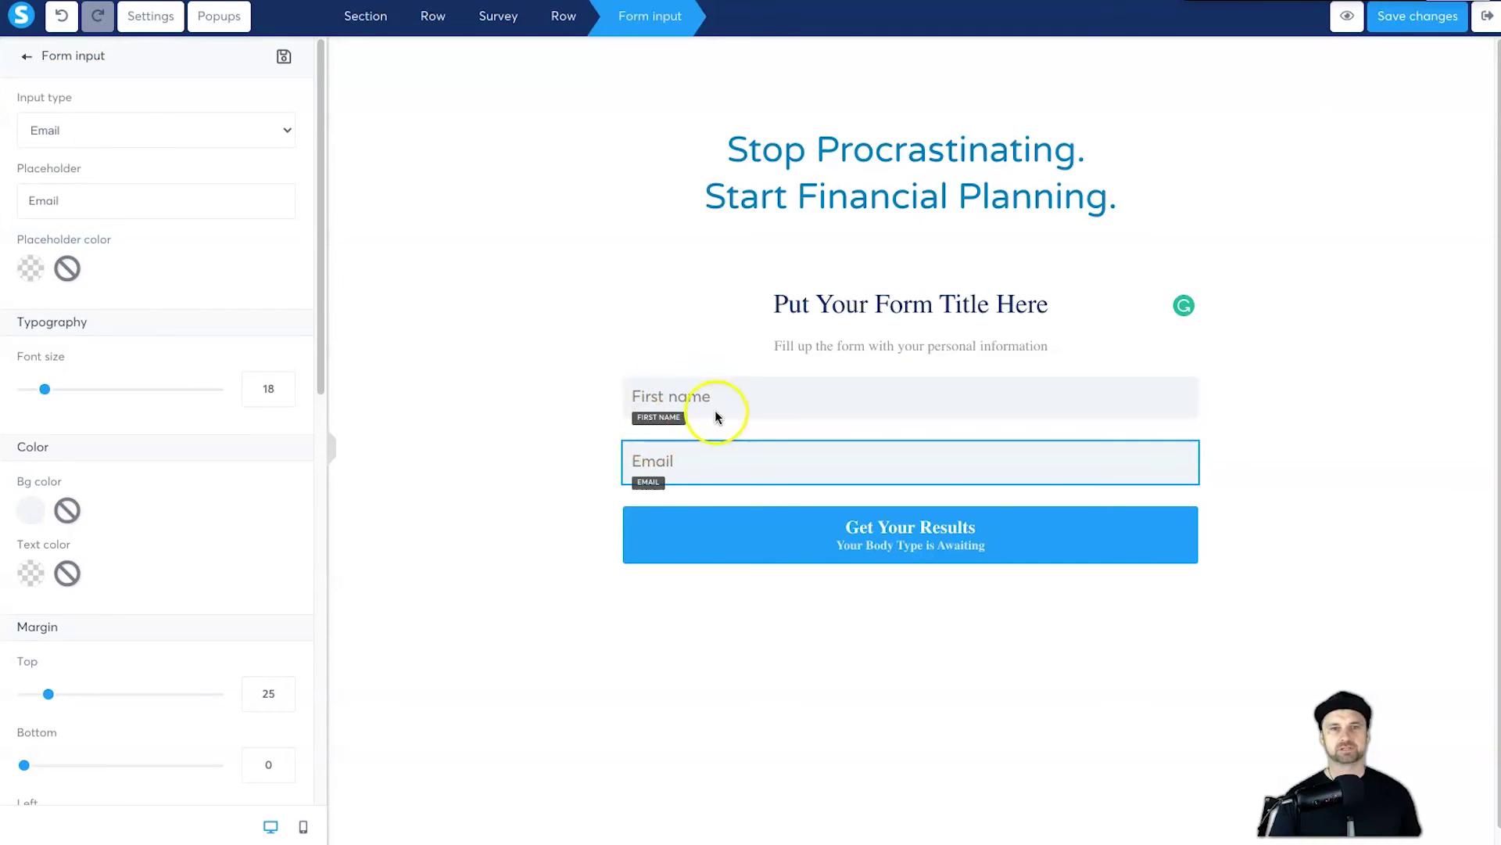
Step: Keep Send form as the Get Your Results button's click action
{"action": "left_click", "coordinate": [798, 527]}
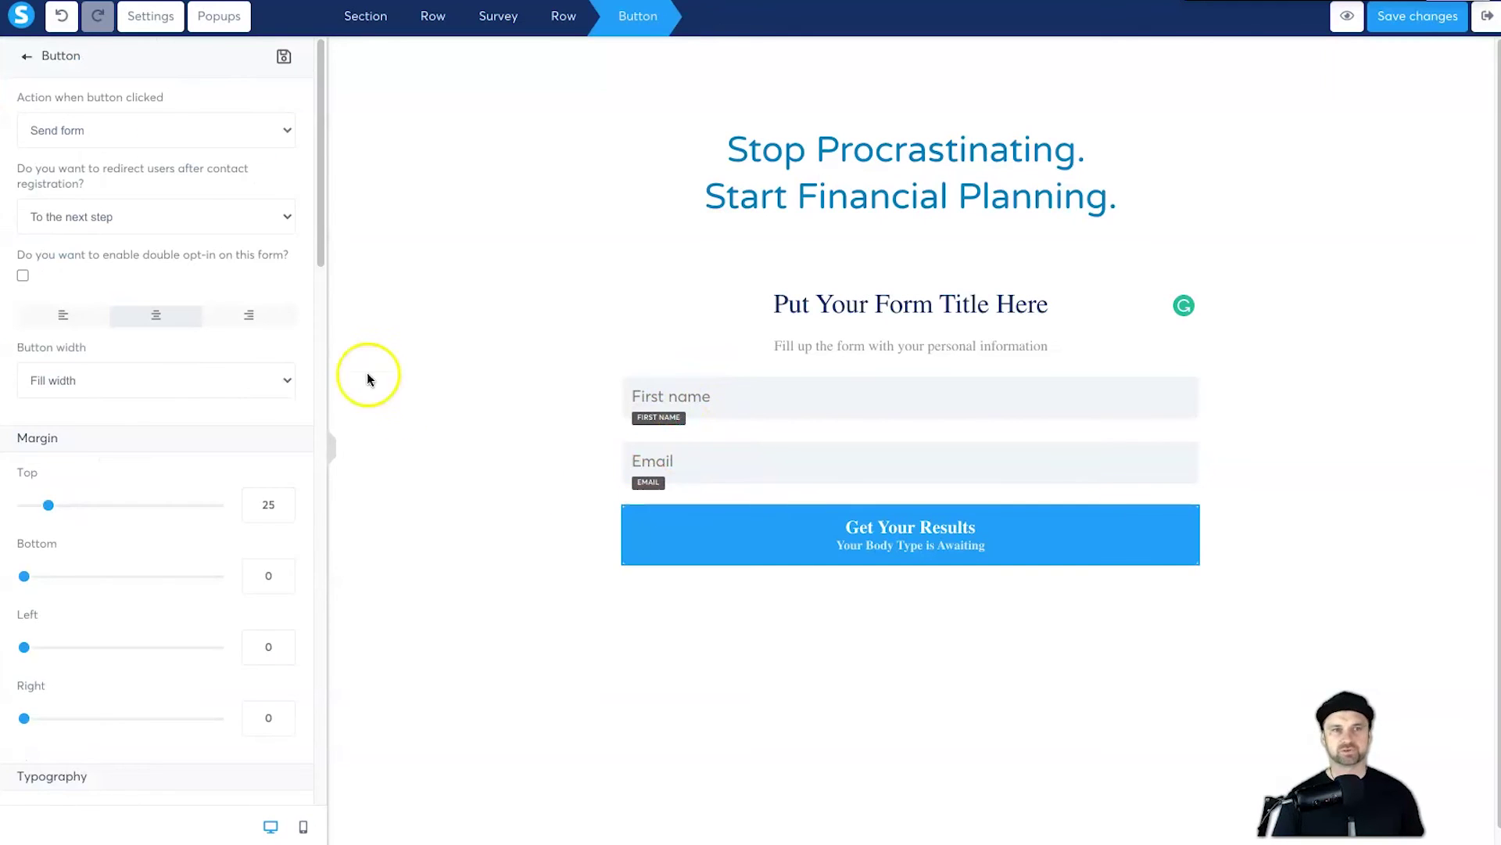
{"action": "left_click", "coordinate": [192, 134]}
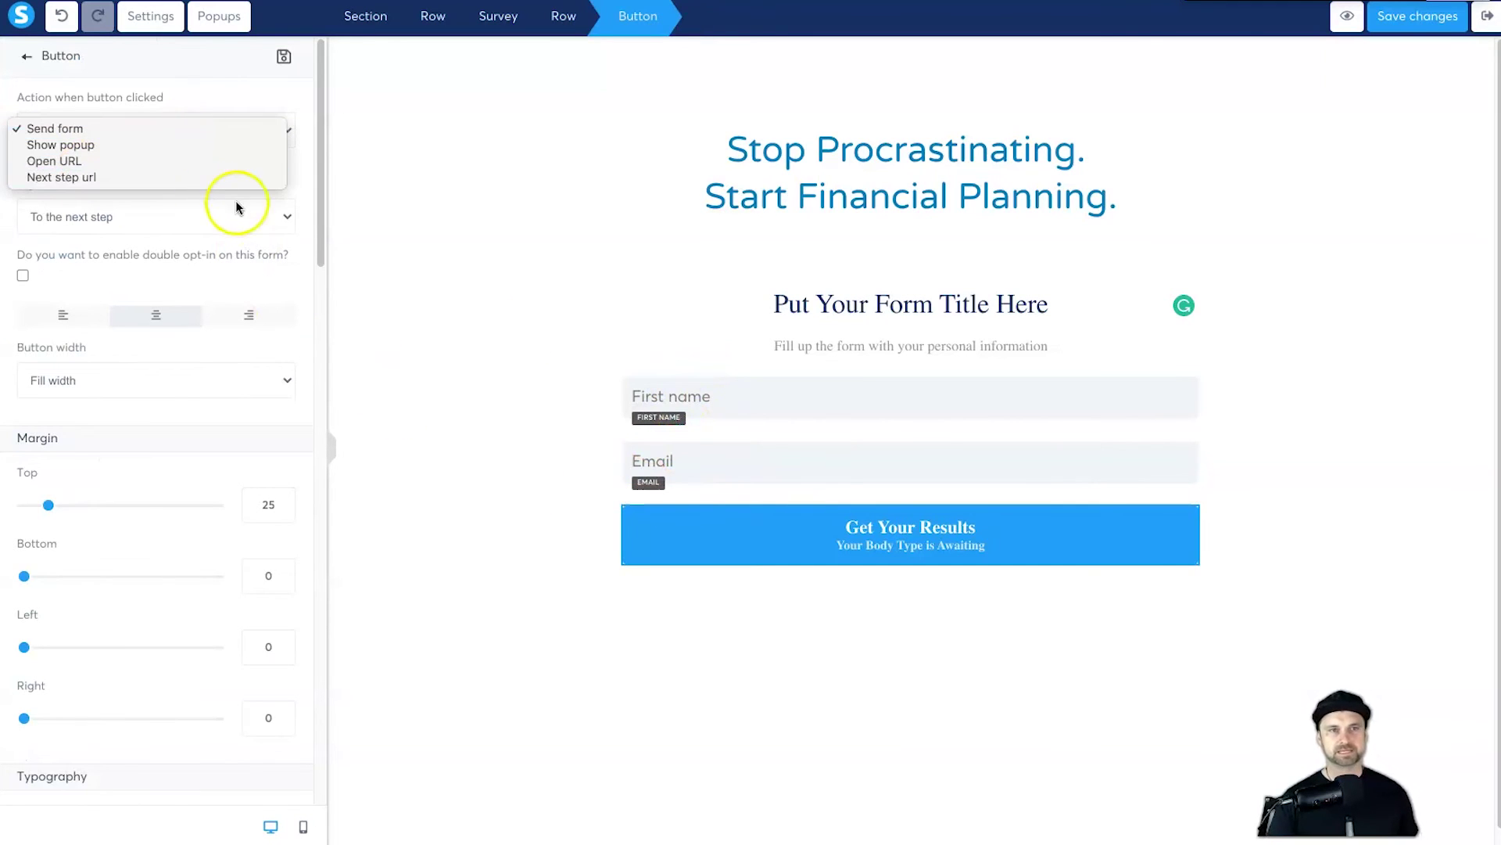
{"action": "left_click", "coordinate": [749, 564]}
{"action": "left_click", "coordinate": [795, 526]}
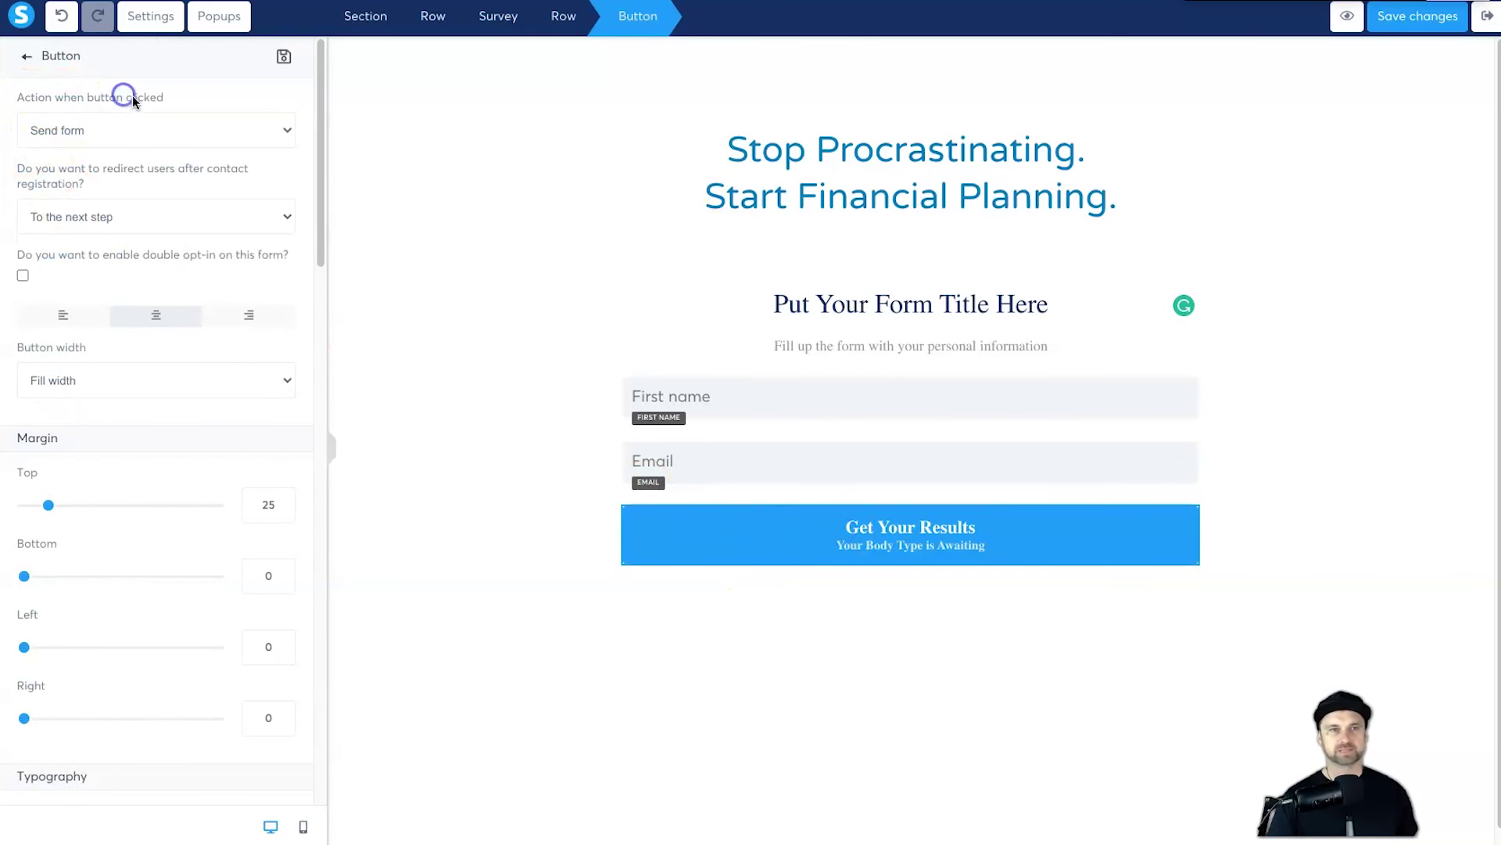
{"action": "left_click", "coordinate": [129, 125]}
{"action": "left_click", "coordinate": [103, 130]}
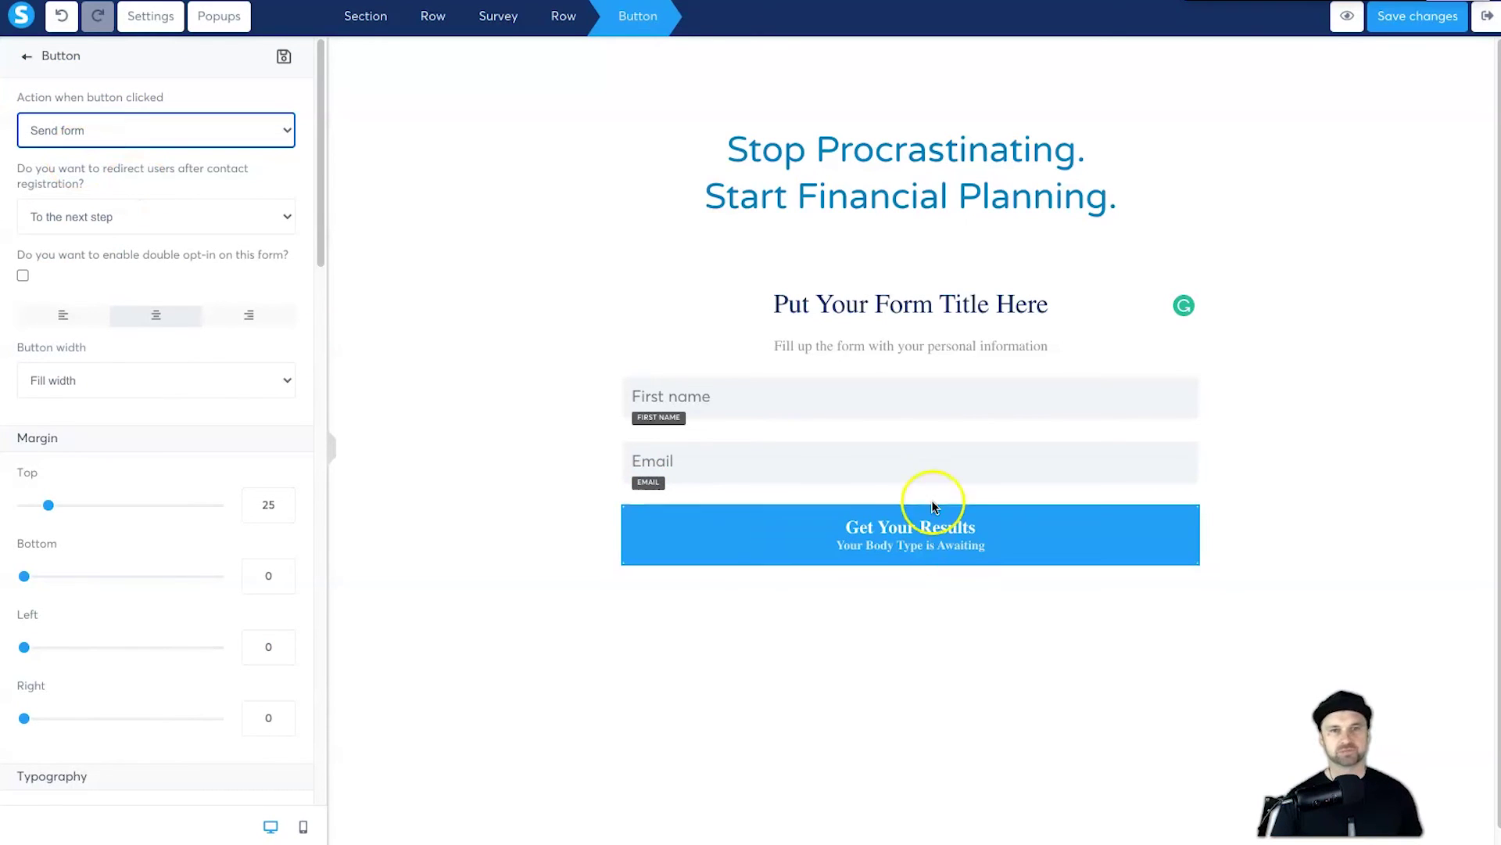
Step: Try a custom-URL redirect, then set post-signup redirection back to the next funnel step
{"action": "left_click", "coordinate": [83, 219]}
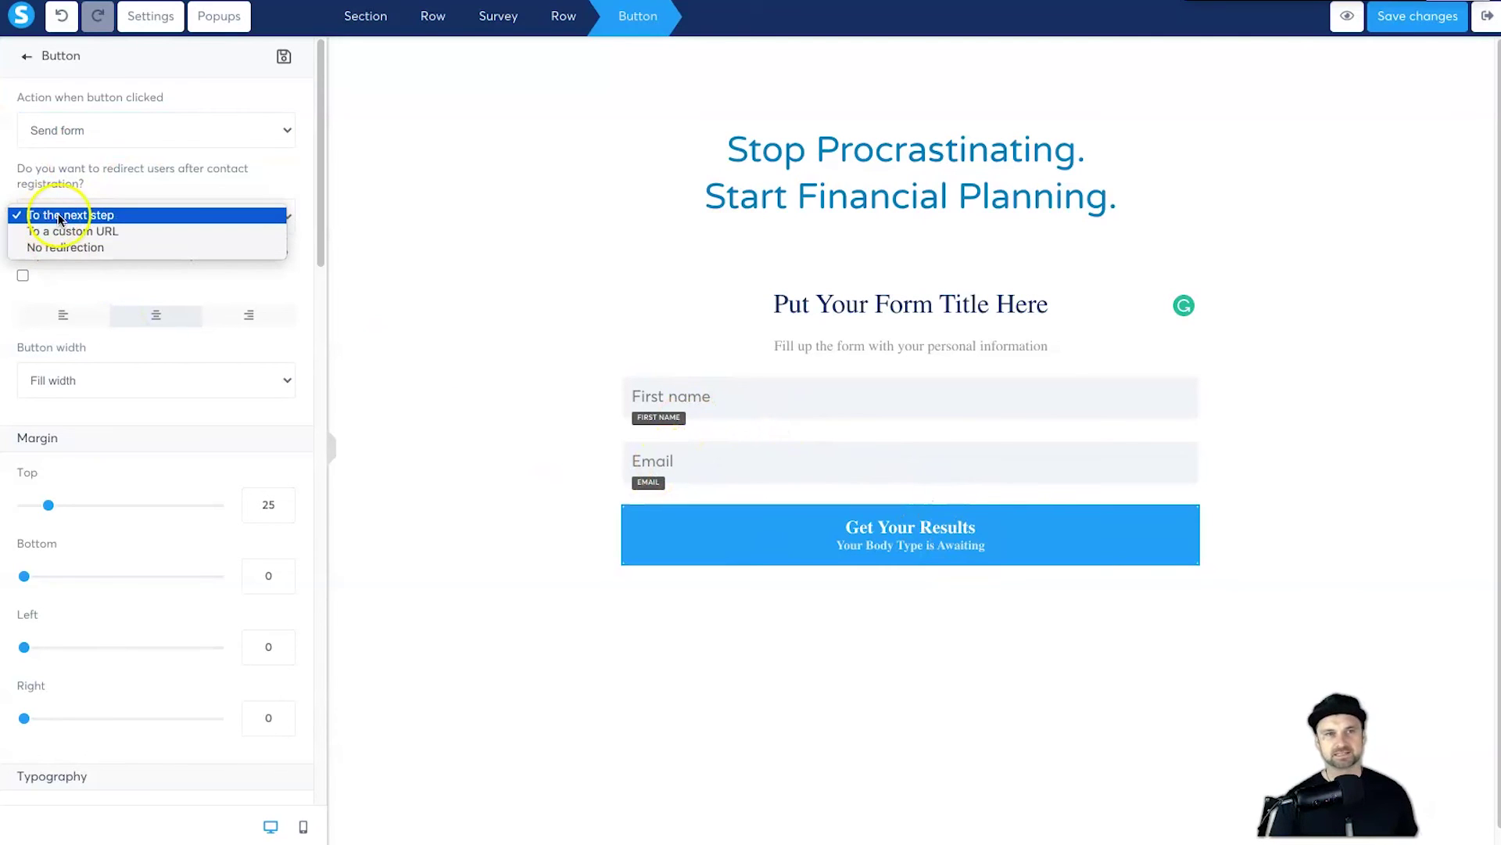
{"action": "left_click", "coordinate": [97, 232]}
{"action": "left_click", "coordinate": [117, 286]}
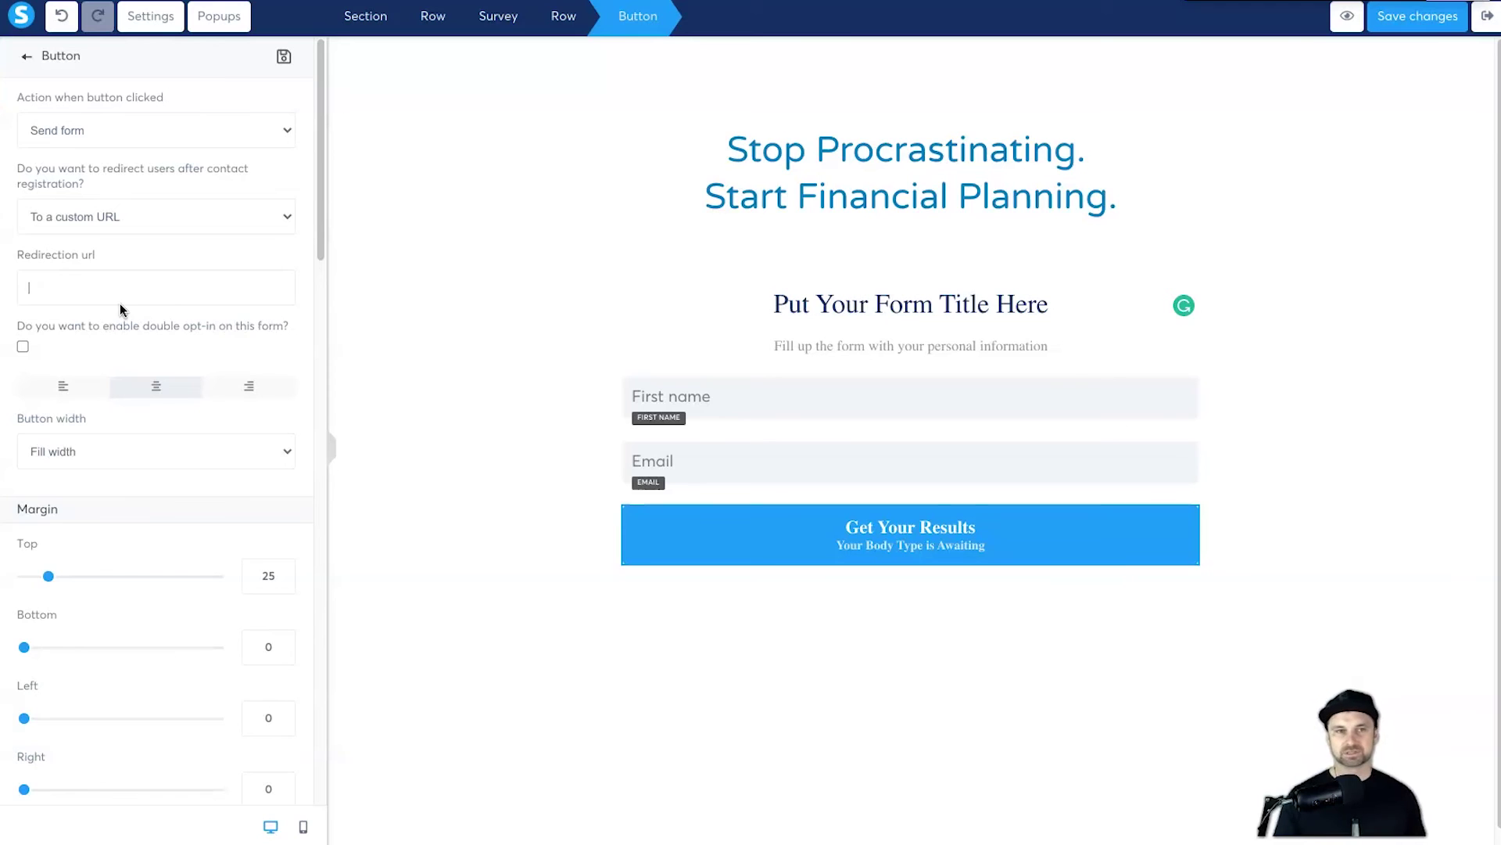
{"action": "left_click", "coordinate": [135, 298]}
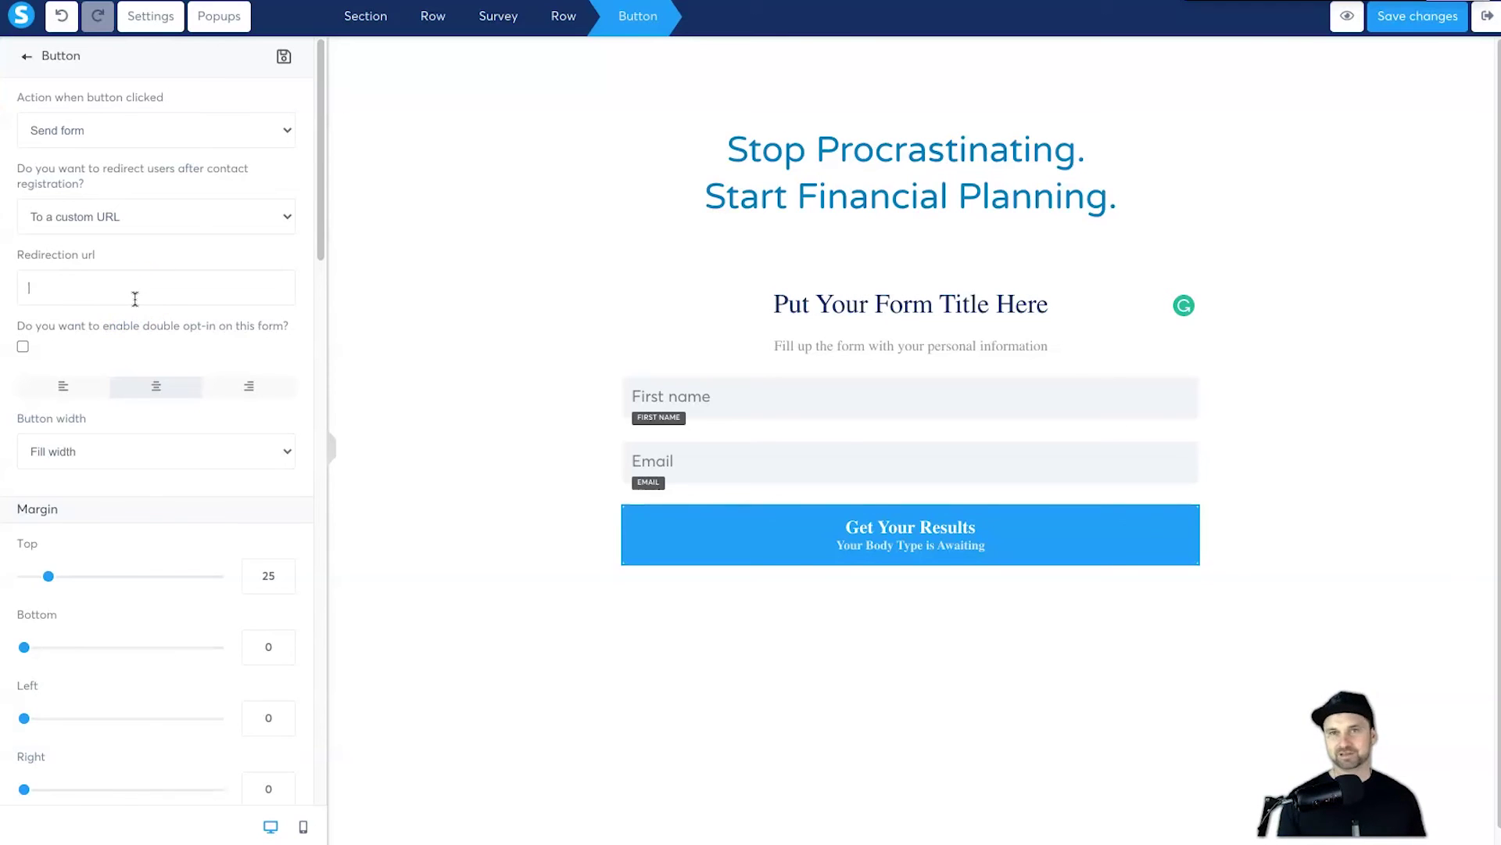
{"action": "left_click", "coordinate": [210, 212]}
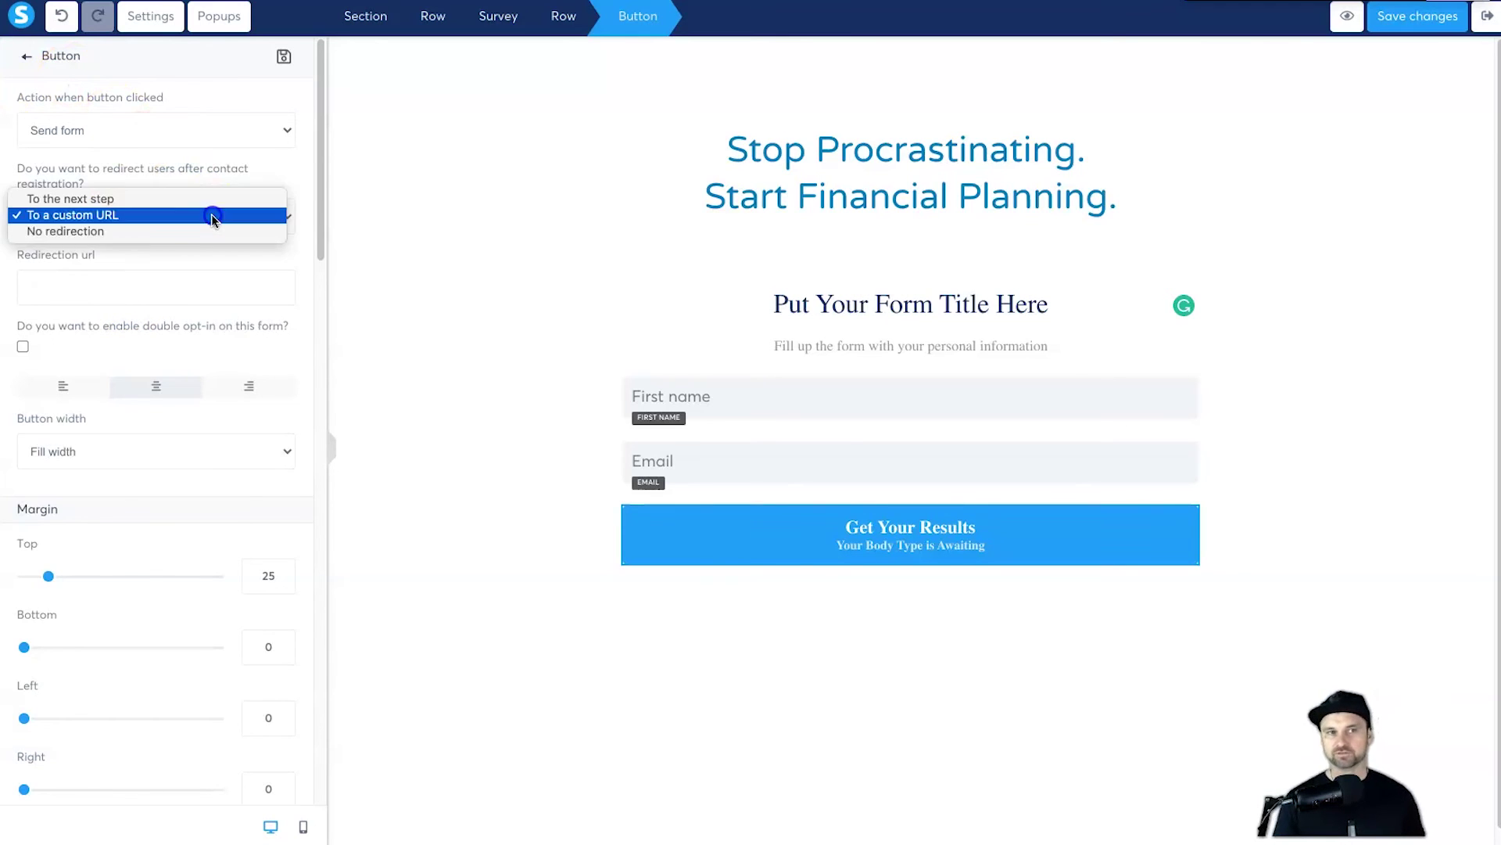
{"action": "left_click", "coordinate": [75, 199]}
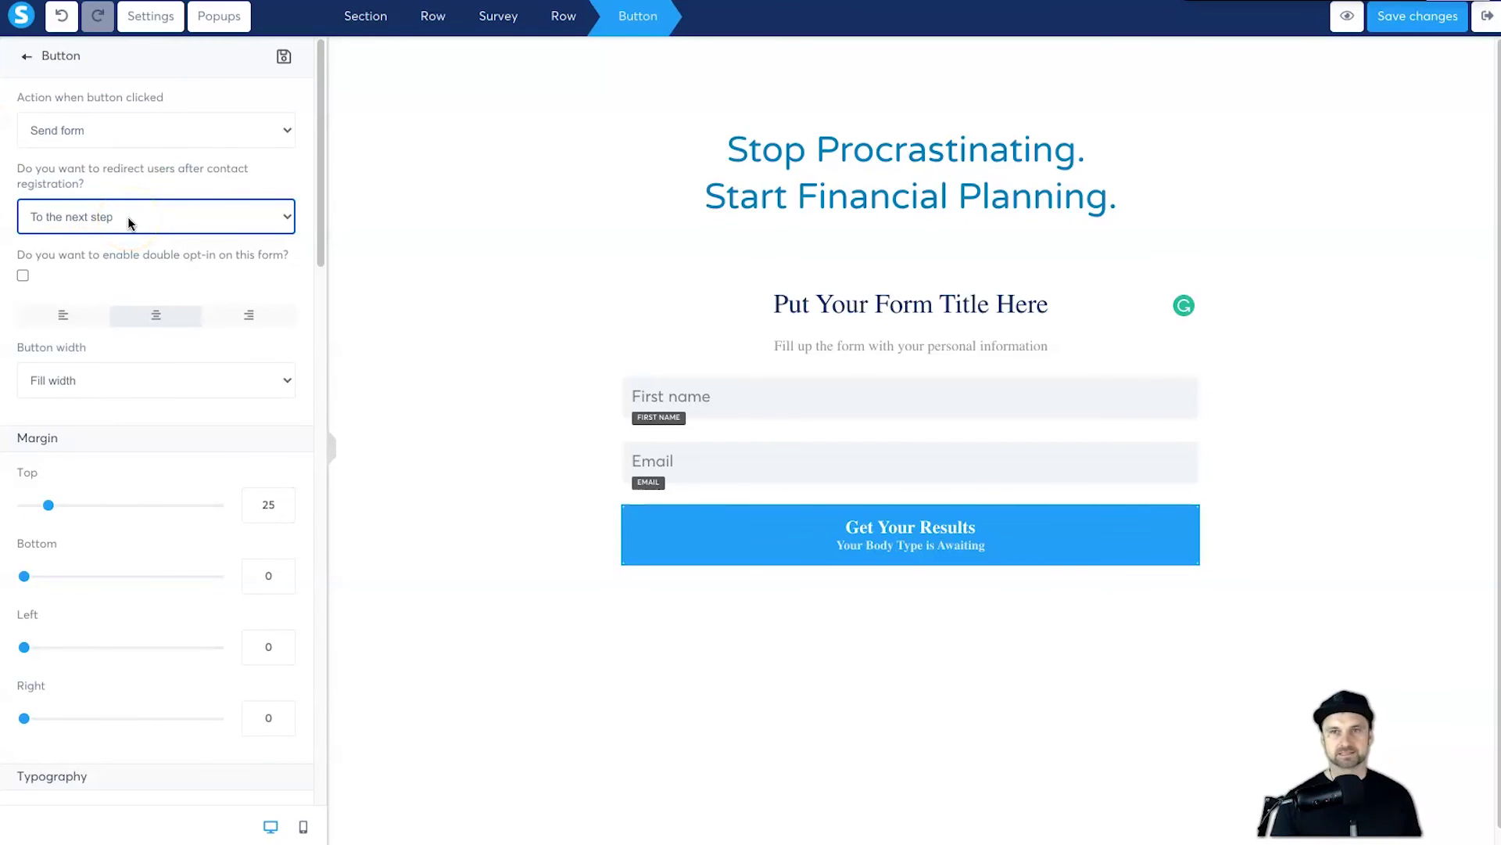
{"action": "left_click", "coordinate": [1316, 118]}
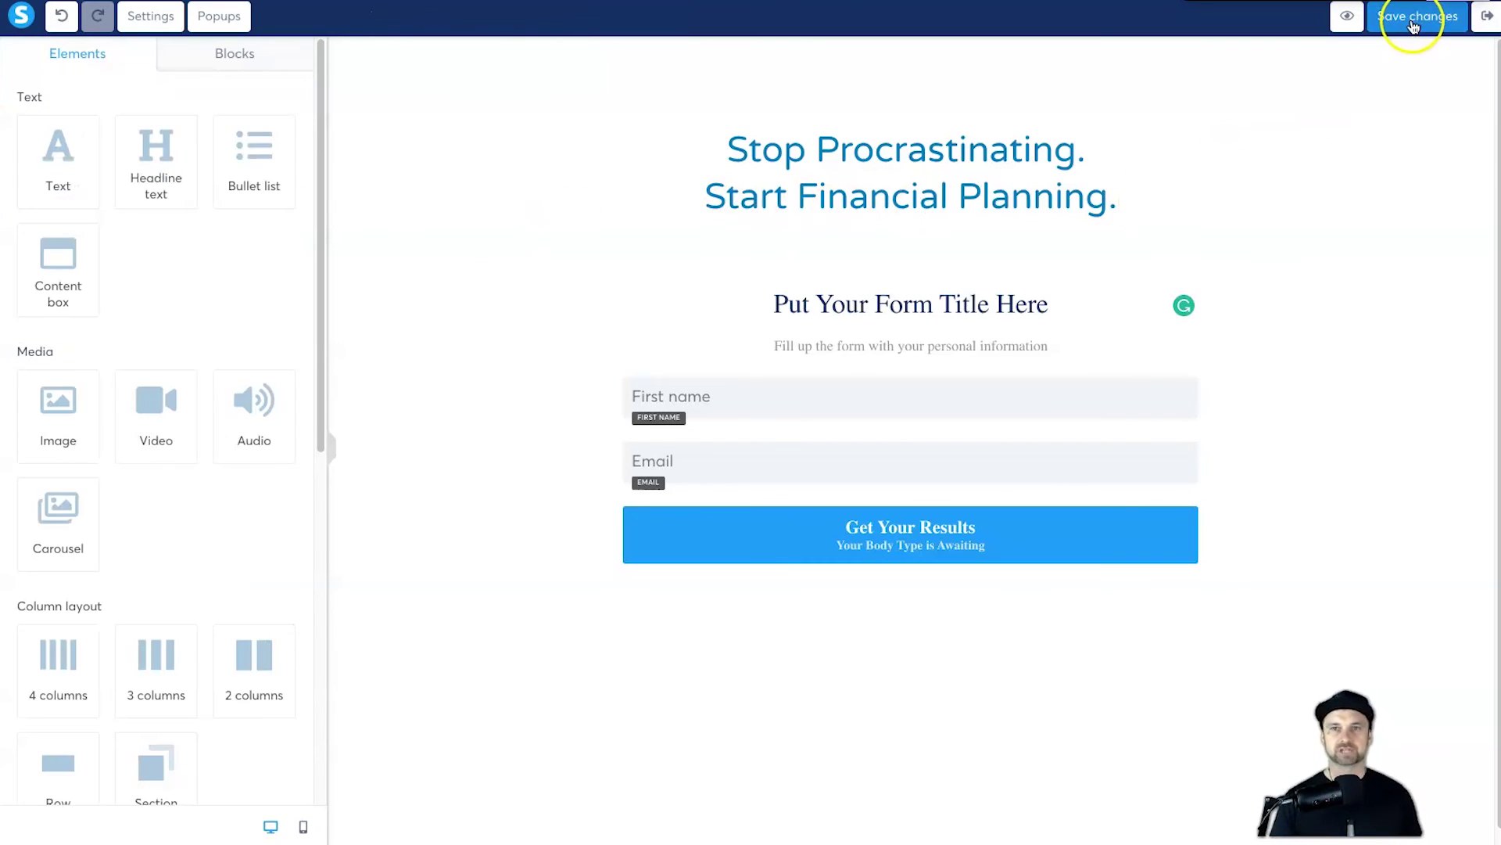
{"action": "left_click", "coordinate": [794, 547]}
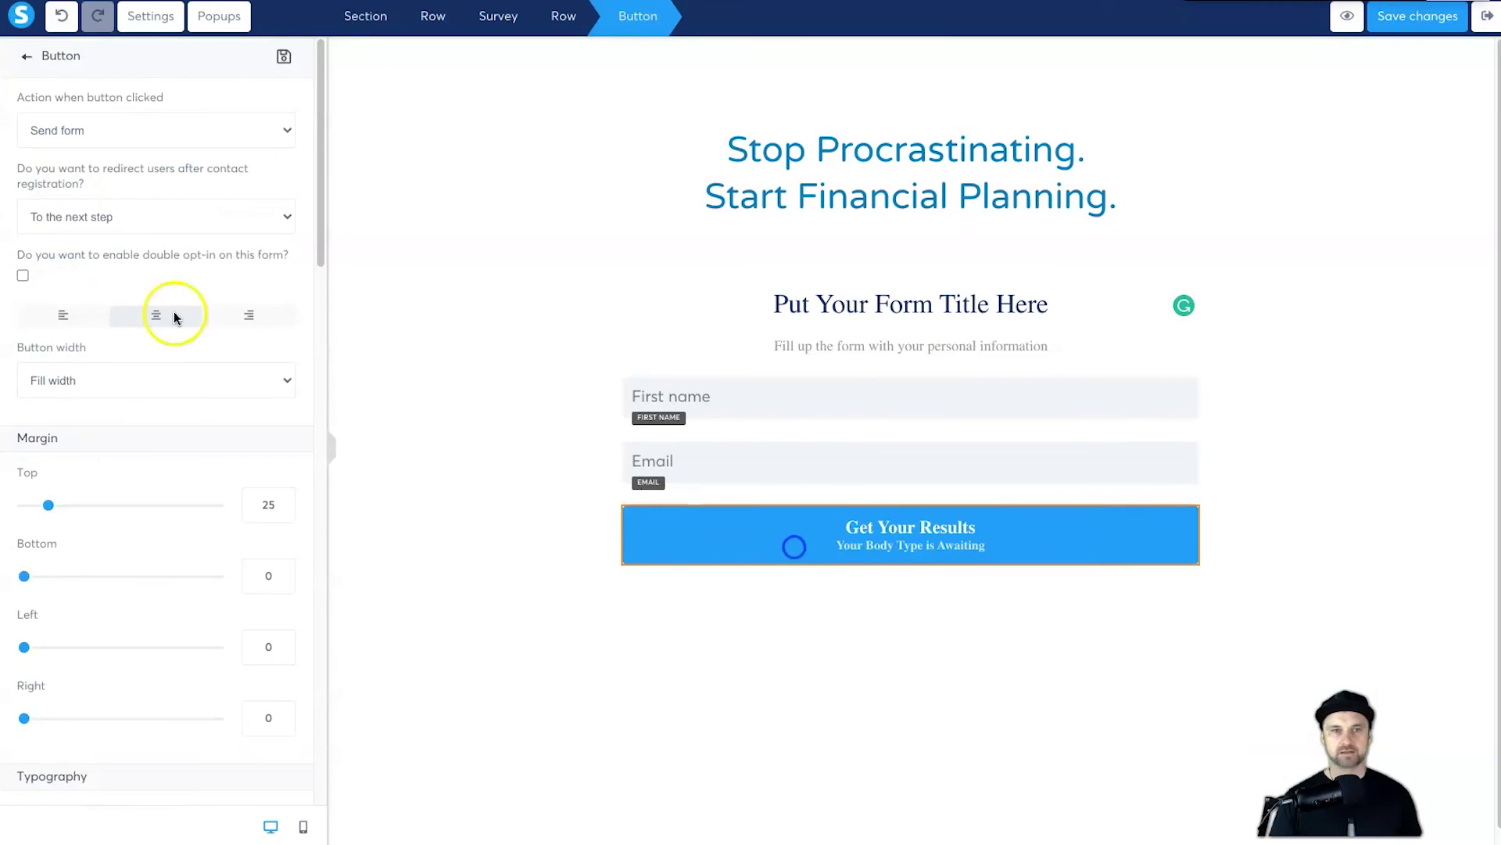
{"action": "left_click", "coordinate": [108, 223]}
{"action": "left_click", "coordinate": [108, 232]}
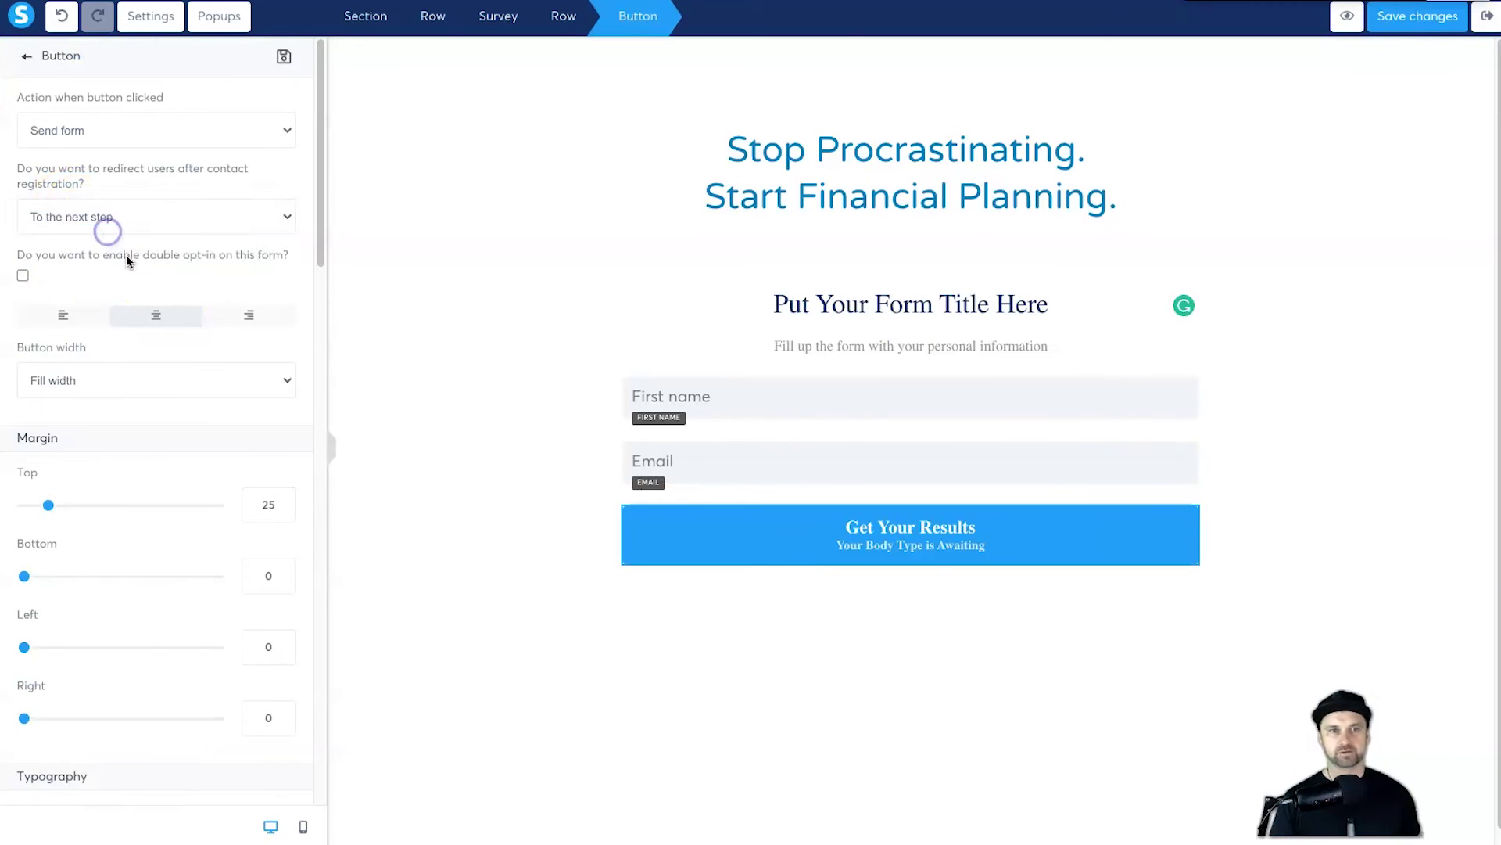
{"action": "left_click", "coordinate": [115, 272]}
{"action": "type", "text": "https://funnelscene.com"}
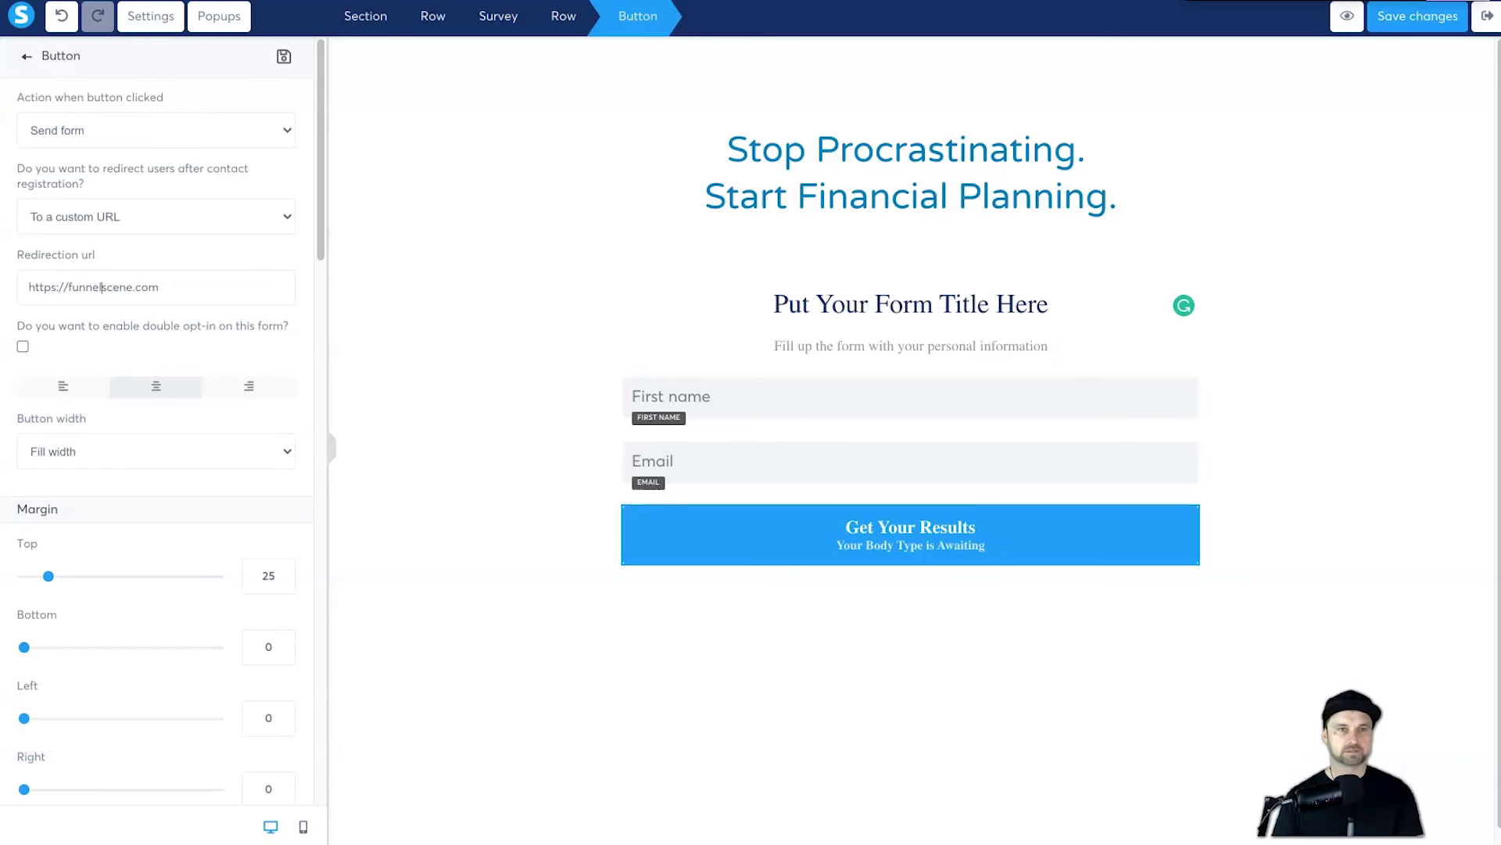
{"action": "type", "text": "www."}
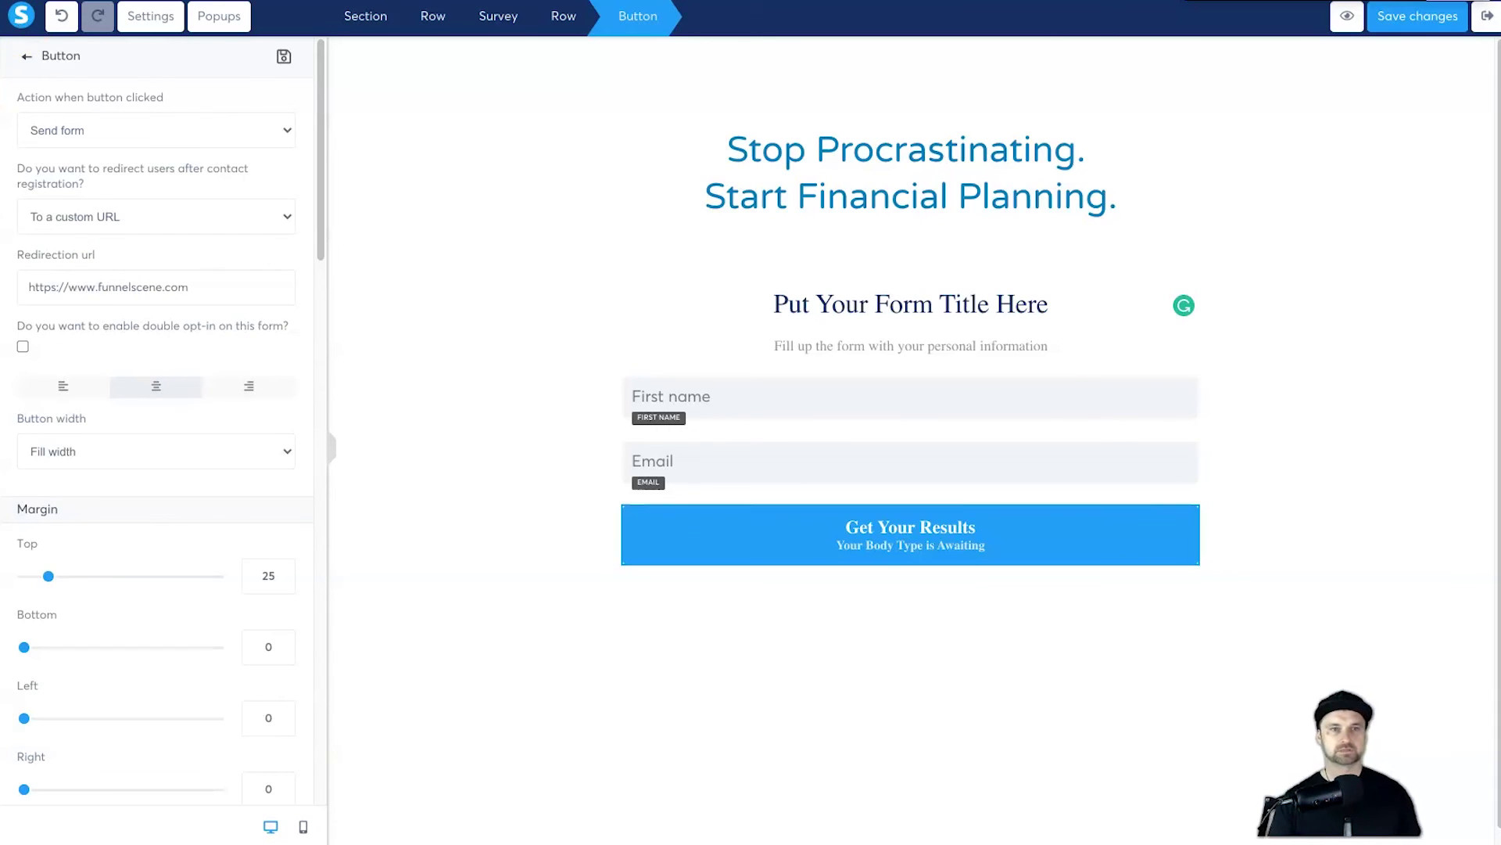
{"action": "left_click", "coordinate": [1394, 19]}
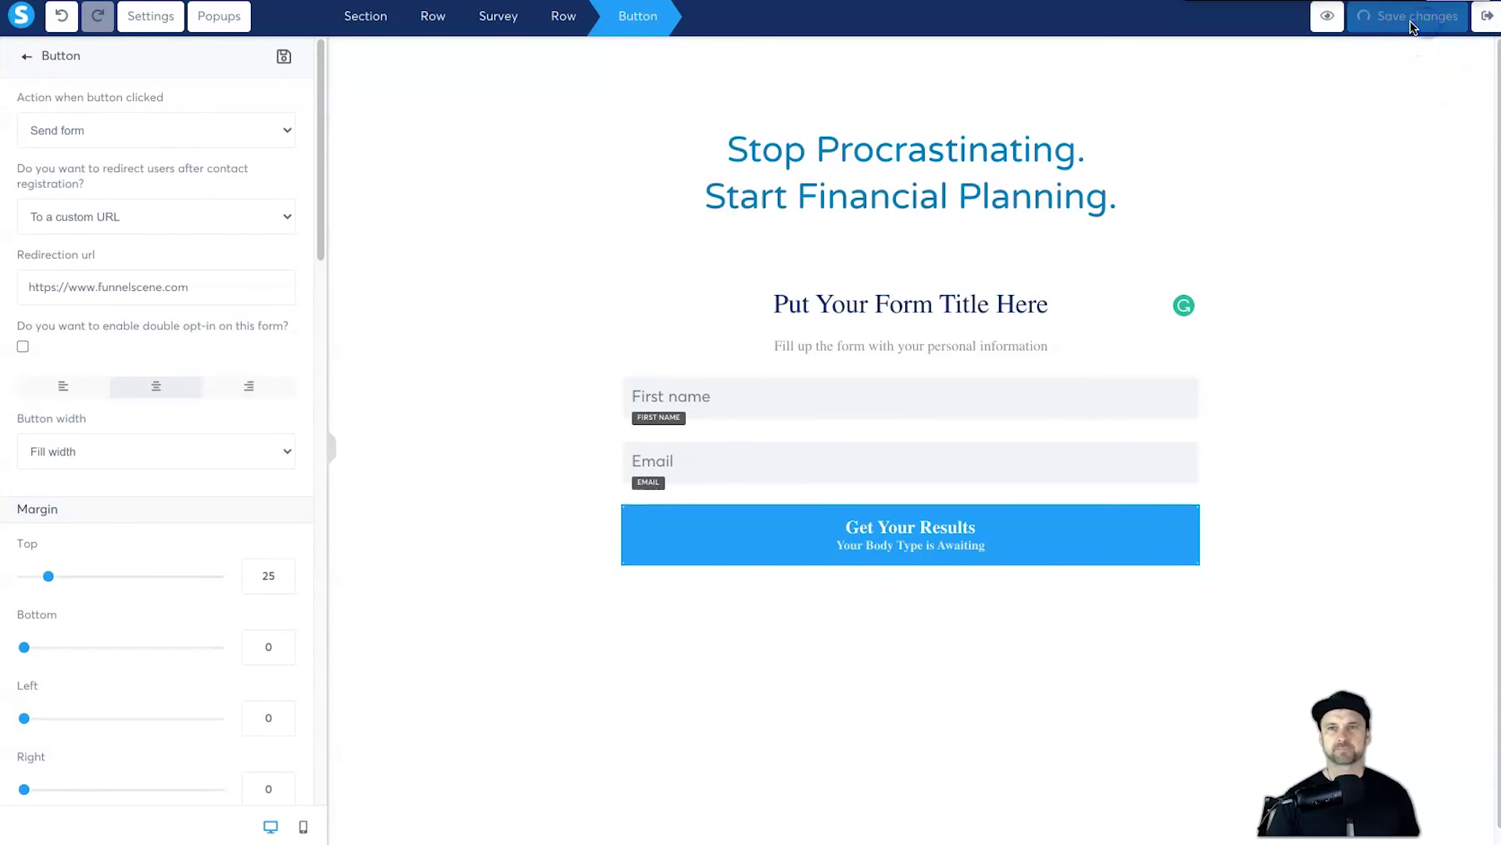
{"action": "left_click", "coordinate": [1337, 16]}
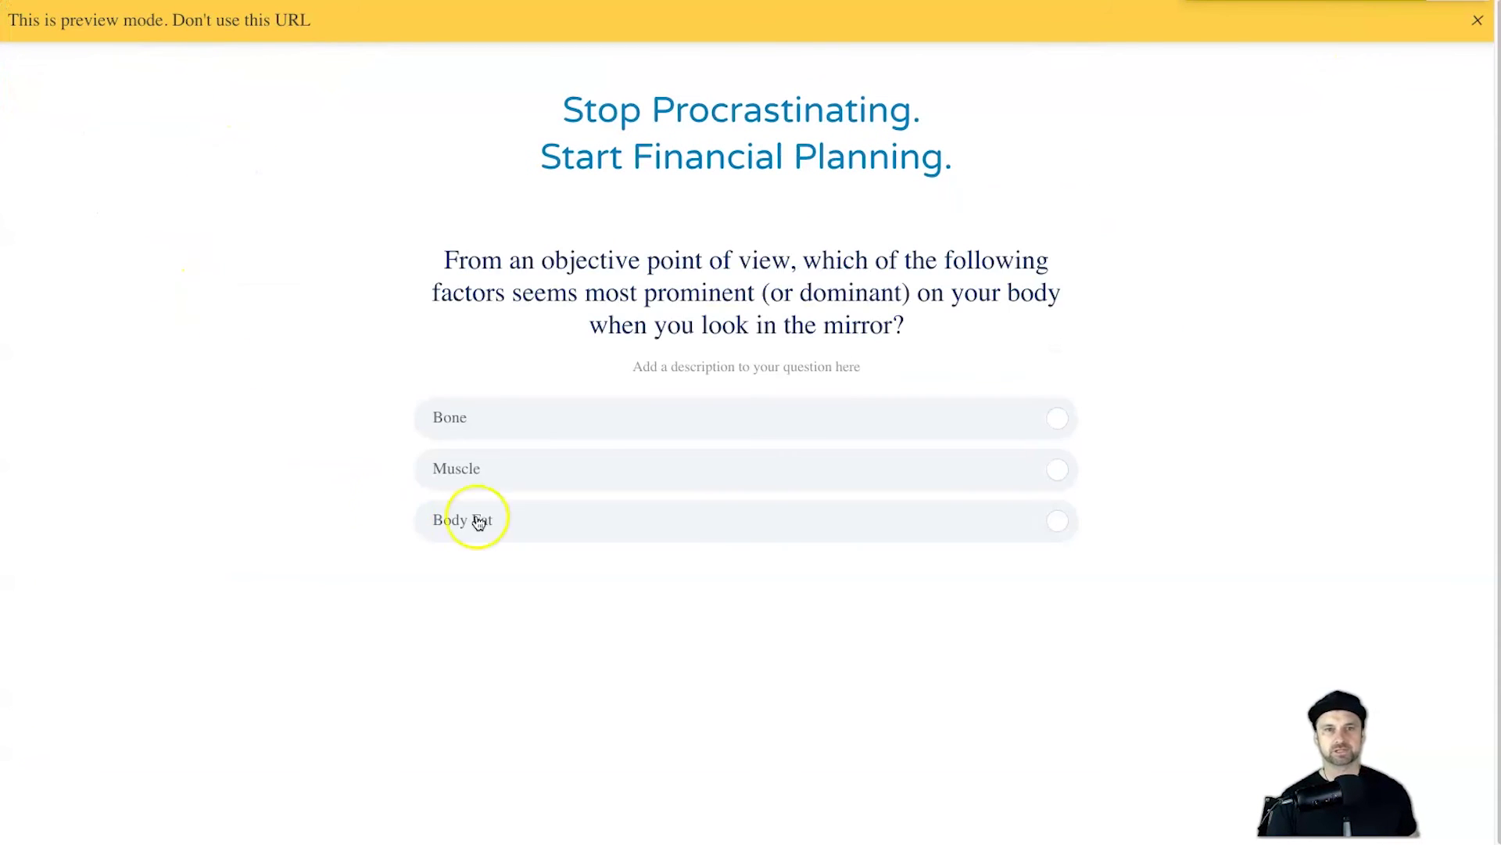
Step: Answer the preview survey, choosing Body Fat, An hourglass and the first wrist option
{"action": "left_click", "coordinate": [479, 520]}
{"action": "left_click_drag", "start_coordinate": [685, 413], "coordinate": [595, 421]}
{"action": "left_click", "coordinate": [599, 402]}
{"action": "left_click", "coordinate": [594, 349]}
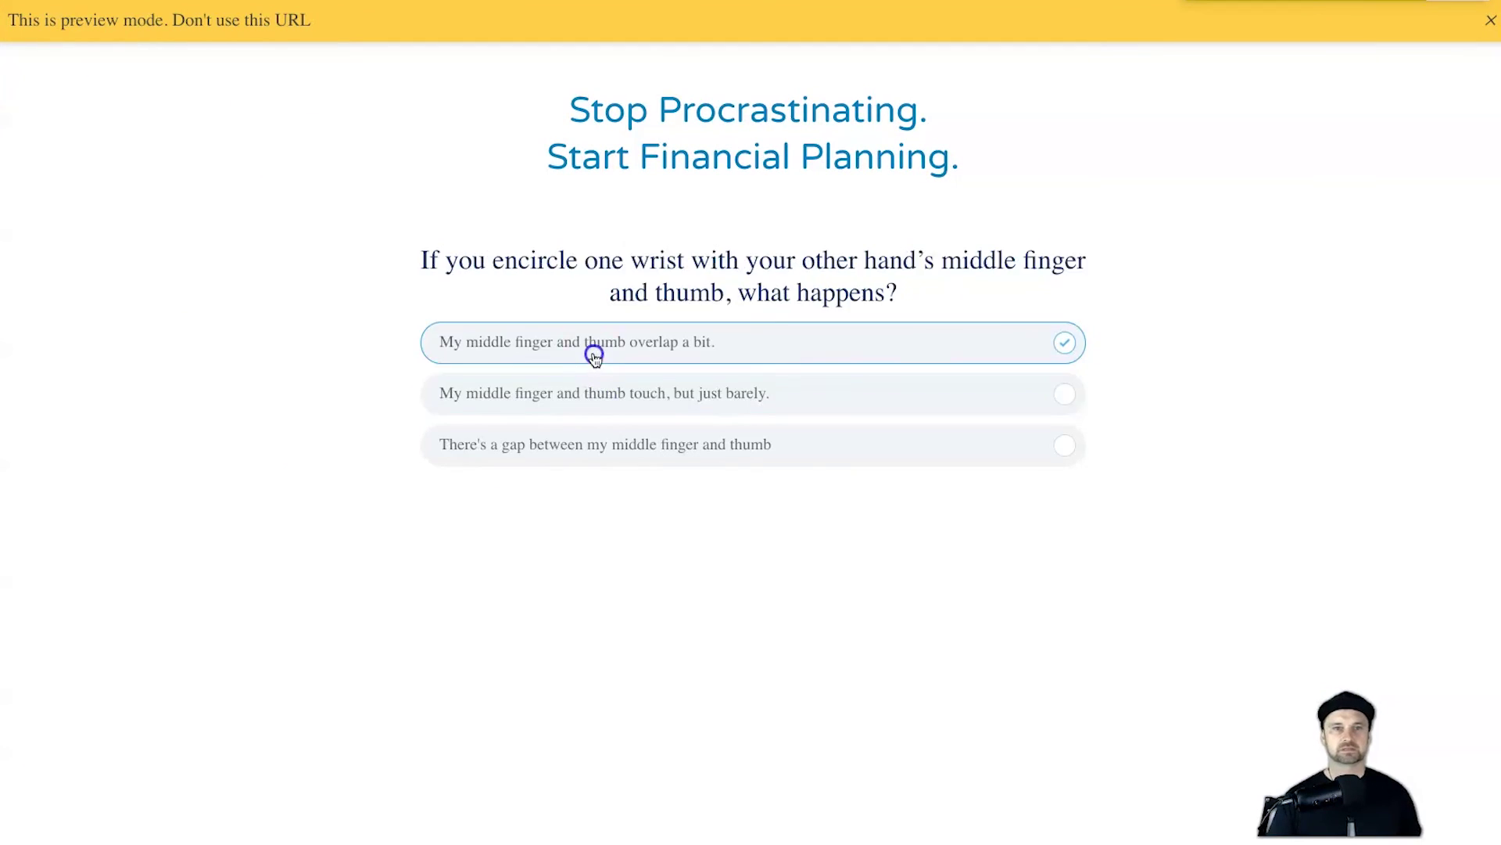
Step: Submit a test sign-up with a first name and e-mail, then return to the editor
{"action": "type", "text": "Chris"}
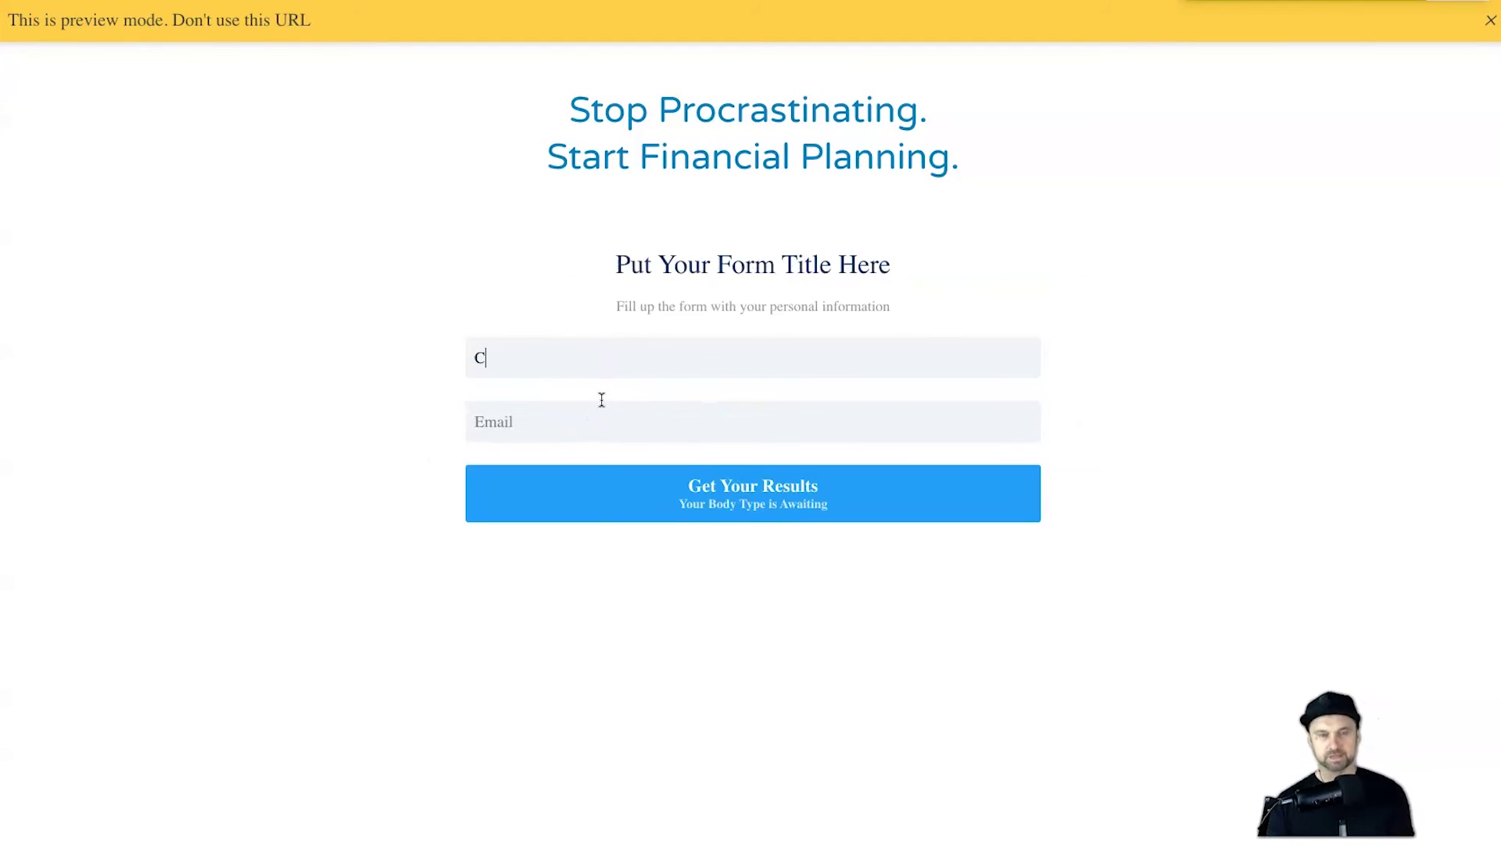
{"action": "key", "text": "Tab"}
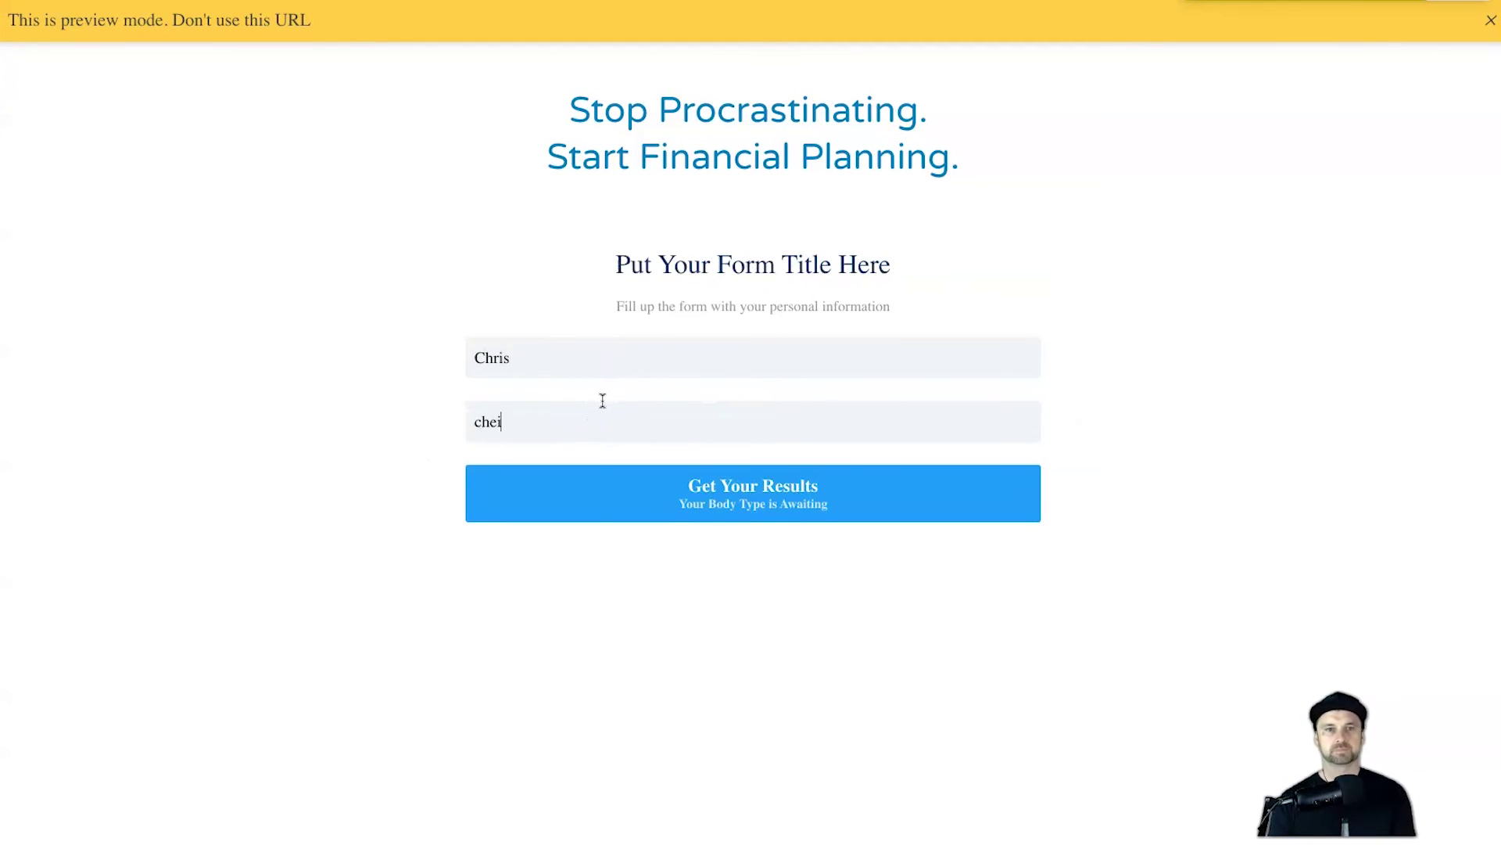
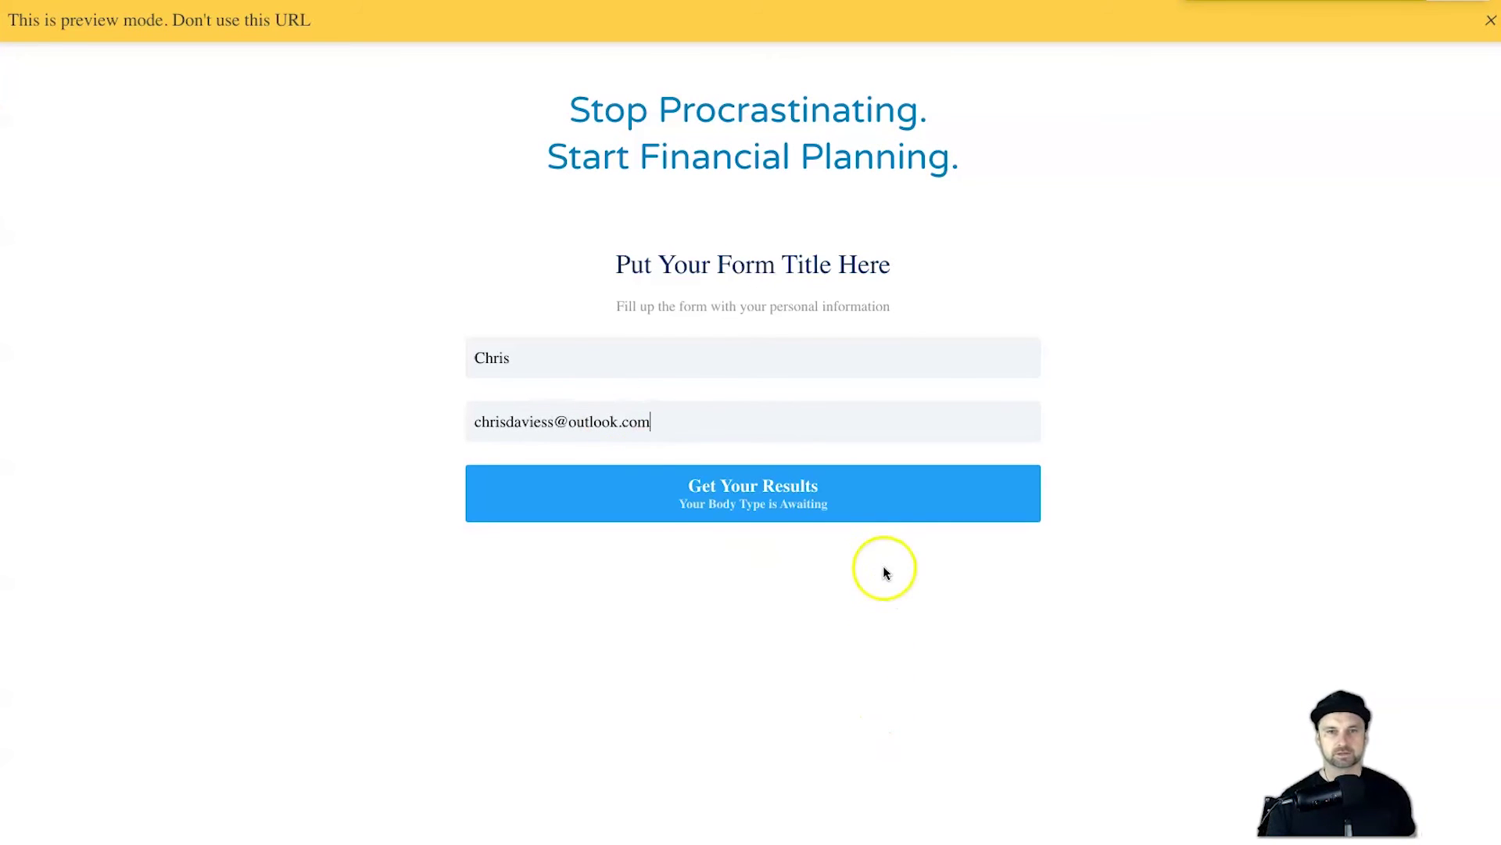
{"action": "left_click", "coordinate": [879, 502]}
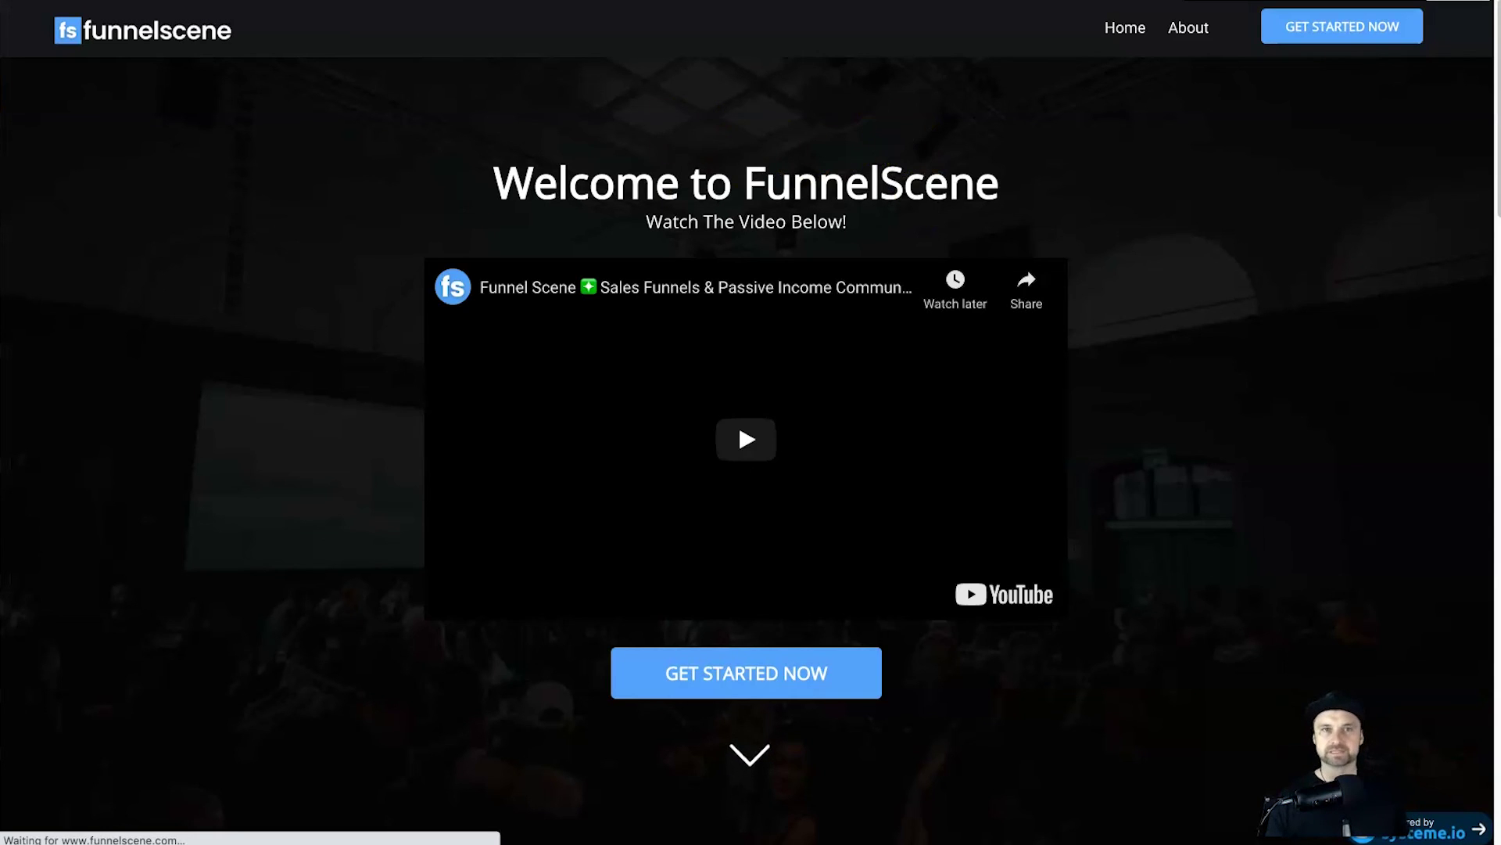
{"action": "key", "text": "ctrl+w"}
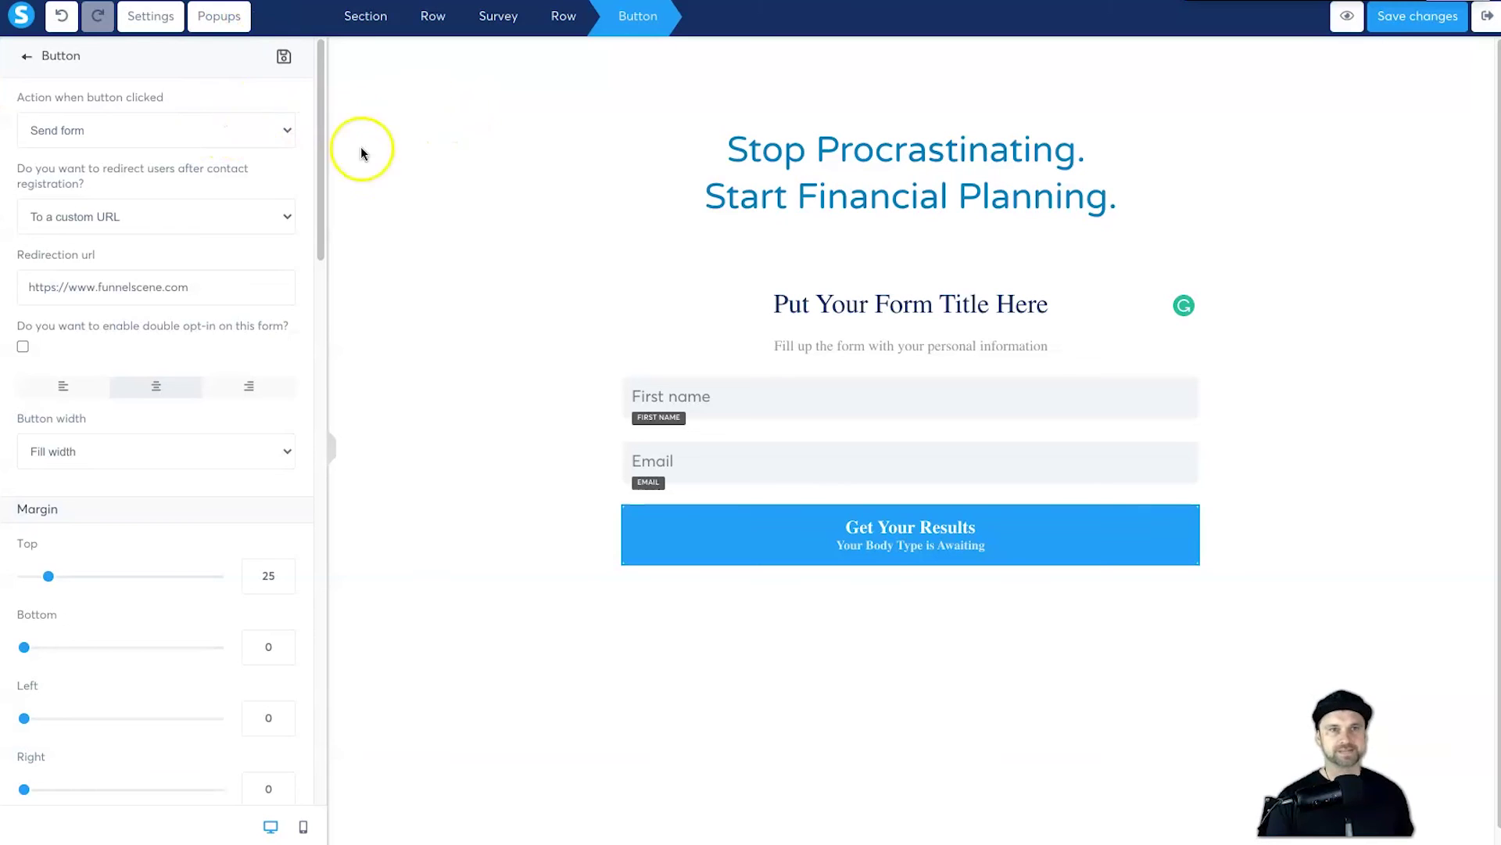
Step: Leave the page editor and confirm the test contact's name and email on its record
{"action": "left_click", "coordinate": [413, 156]}
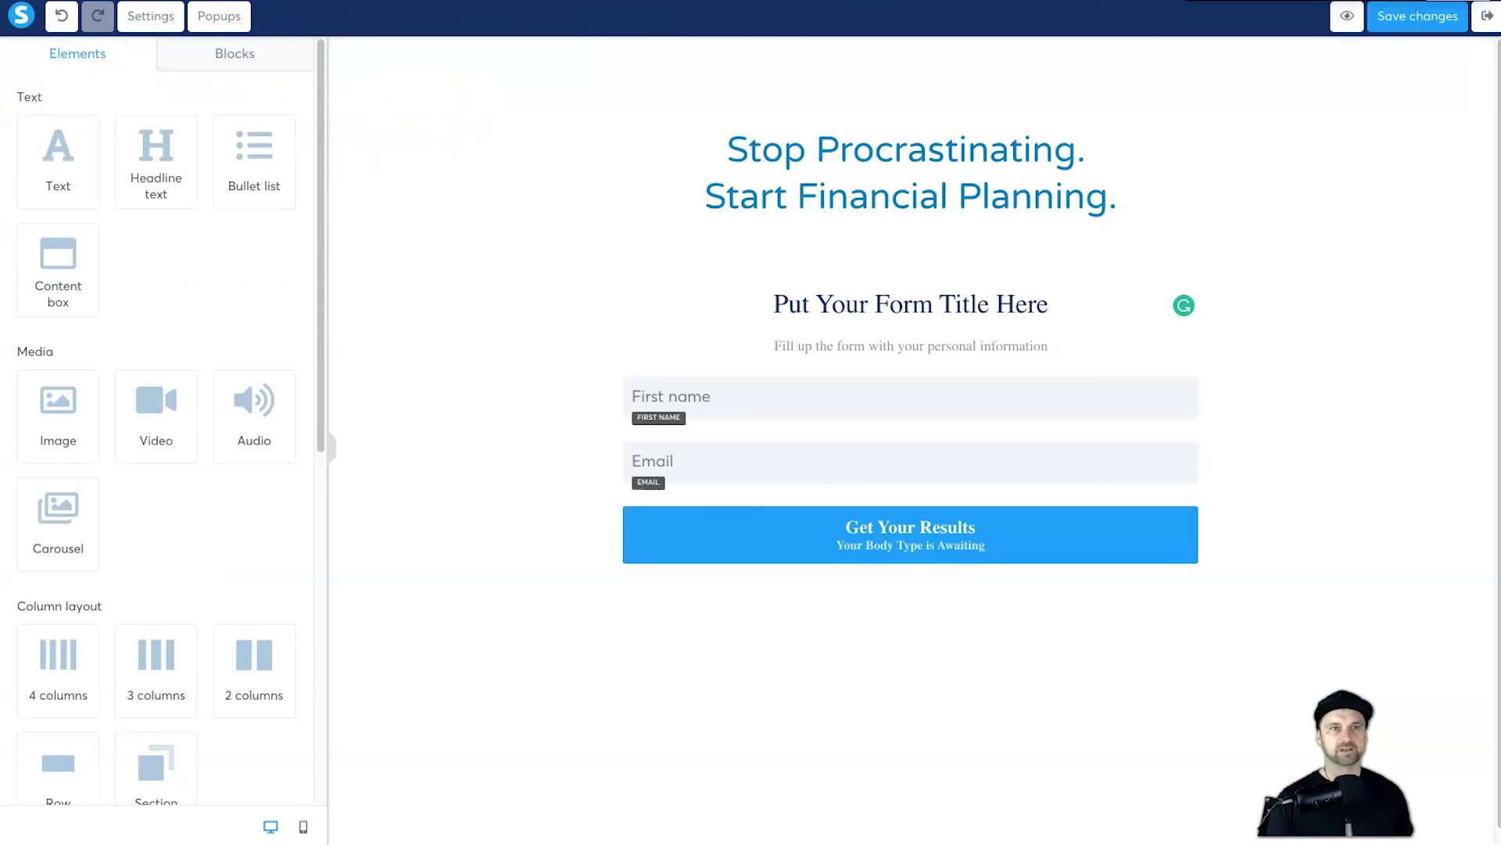
{"action": "left_click", "coordinate": [1482, 17]}
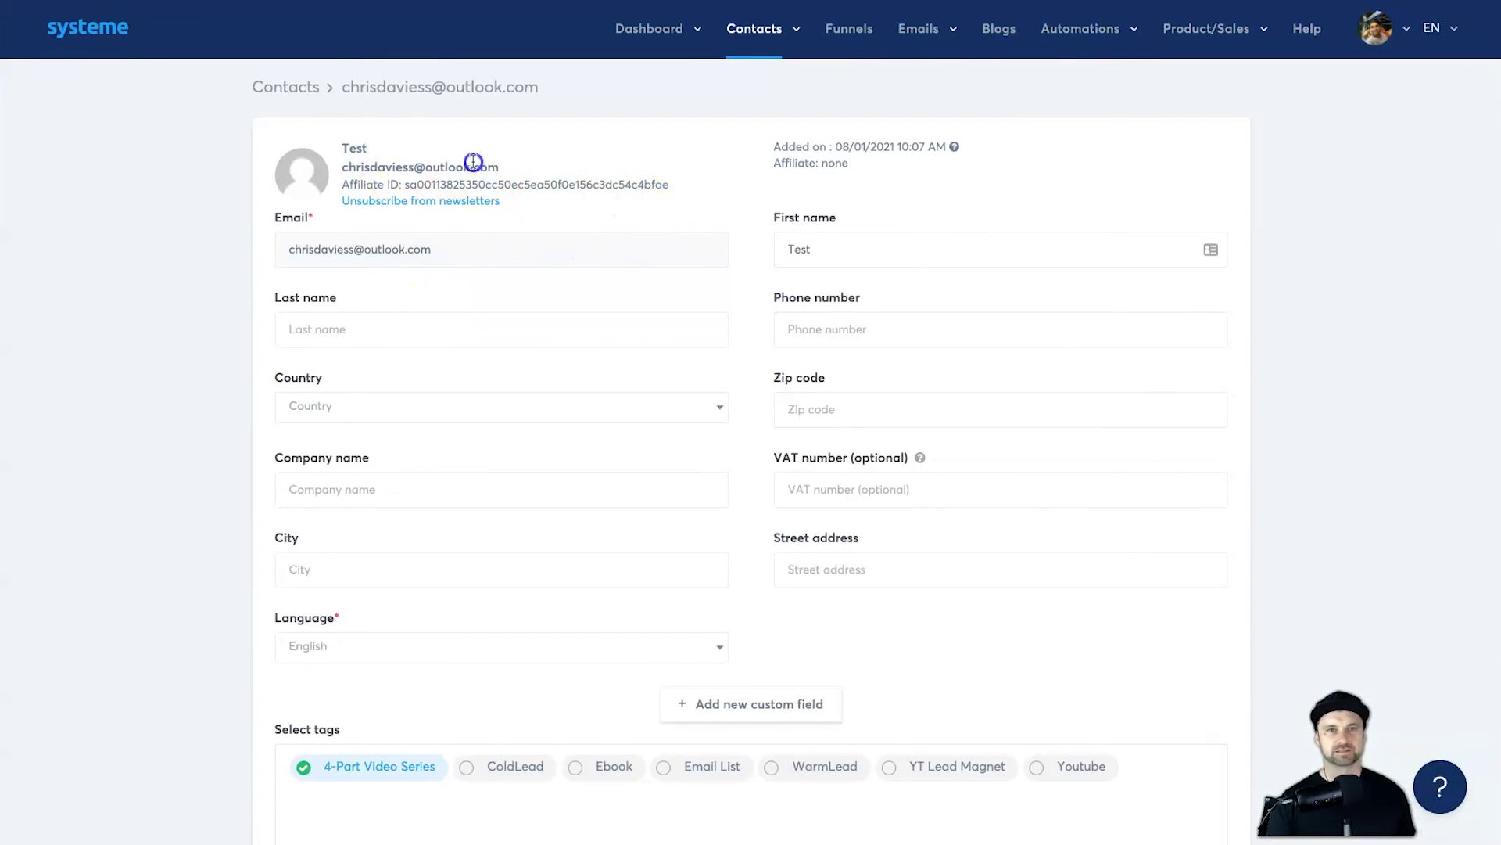
{"action": "left_click_drag", "start_coordinate": [499, 168], "coordinate": [318, 178]}
{"action": "scroll", "coordinate": [367, 176], "scroll_direction": "down", "scroll_amount": 9}
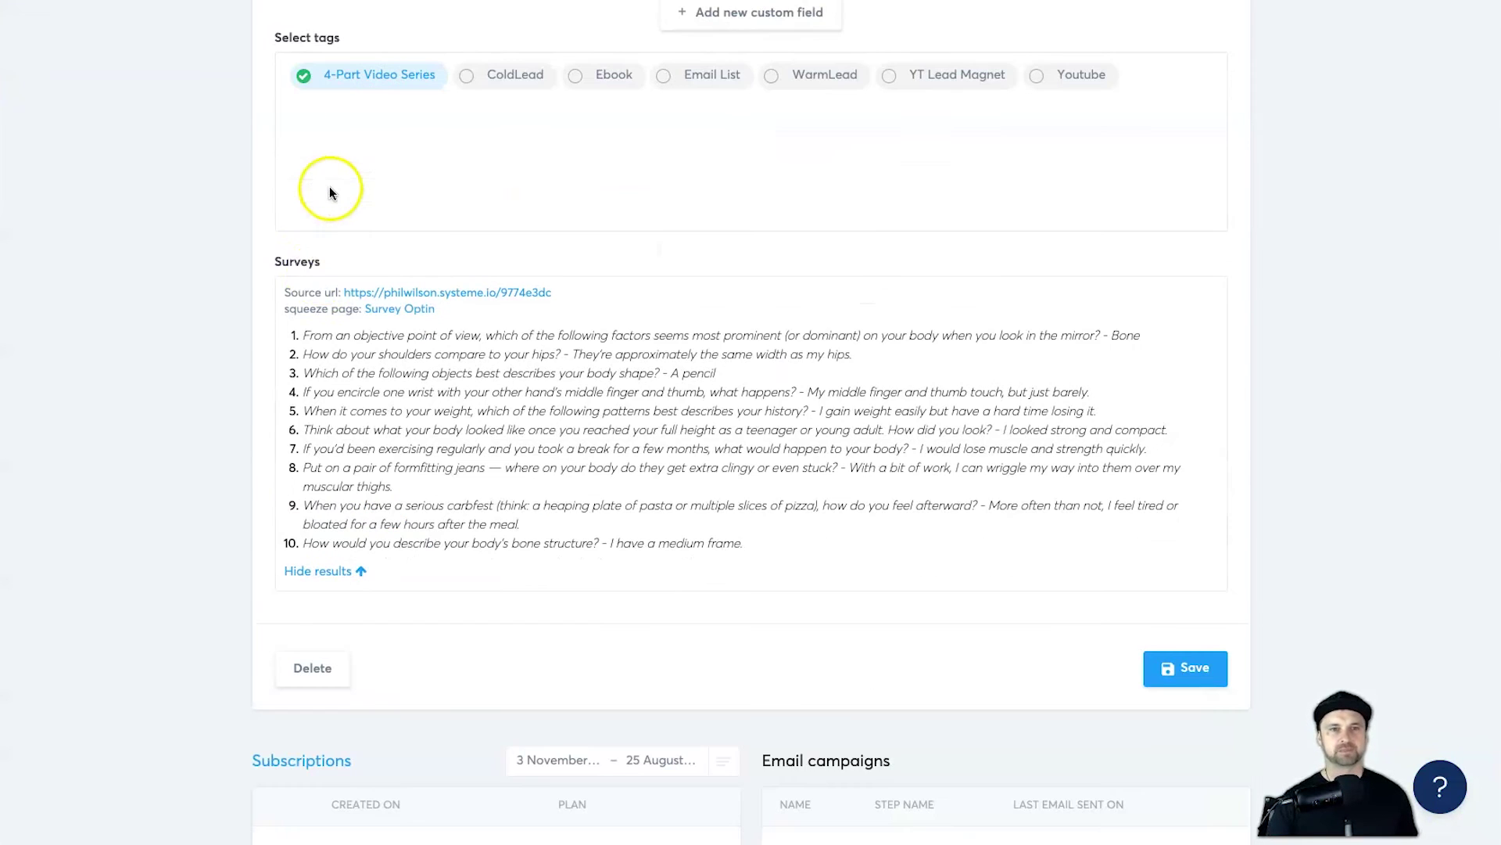
Step: Read through all ten stored survey answers in the contact's Surveys section
{"action": "left_click_drag", "start_coordinate": [741, 543], "coordinate": [274, 334]}
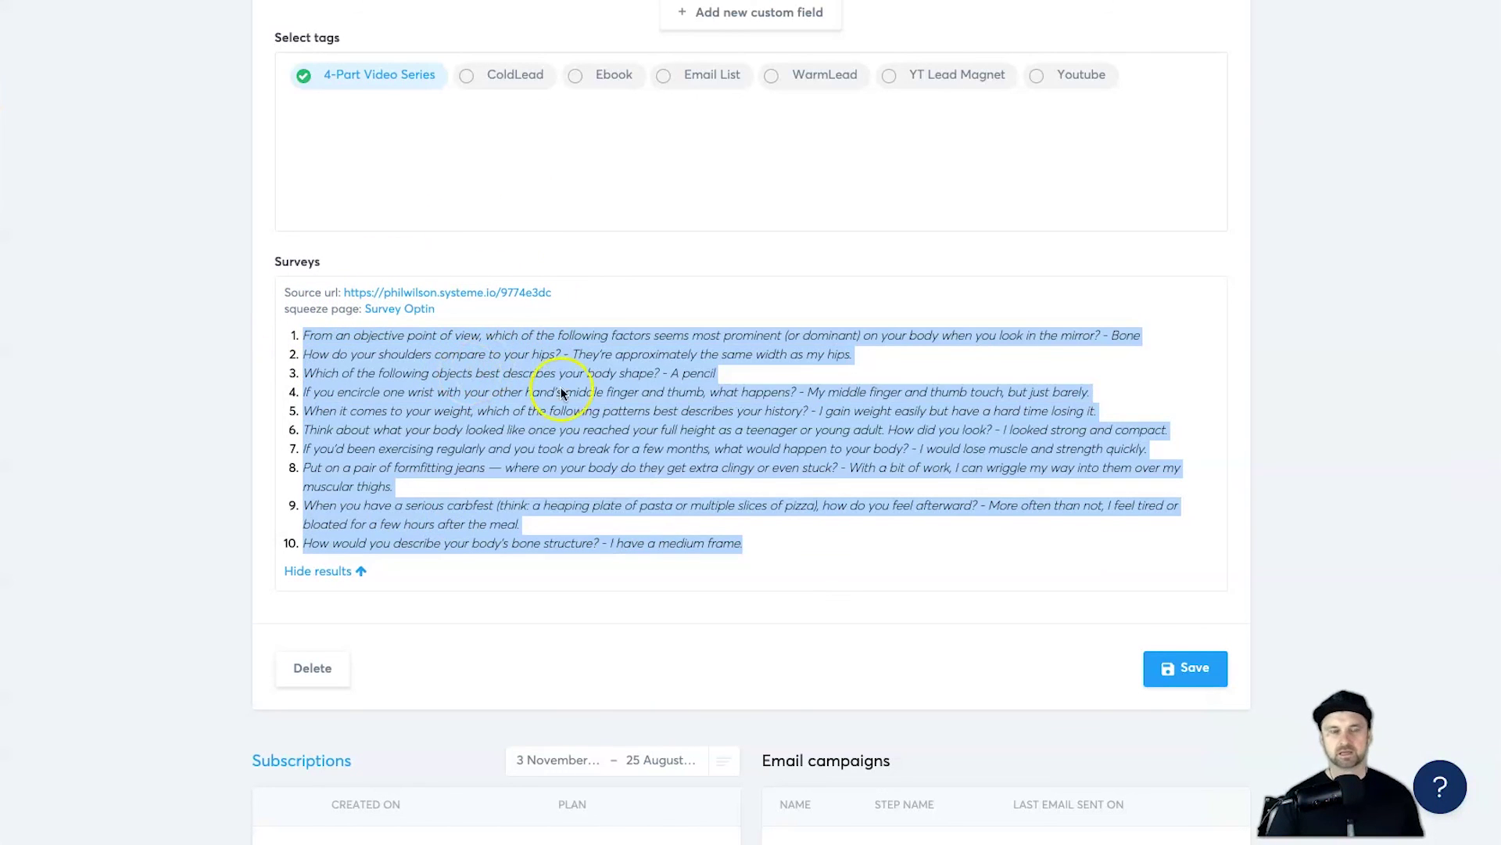
{"action": "left_click", "coordinate": [791, 442]}
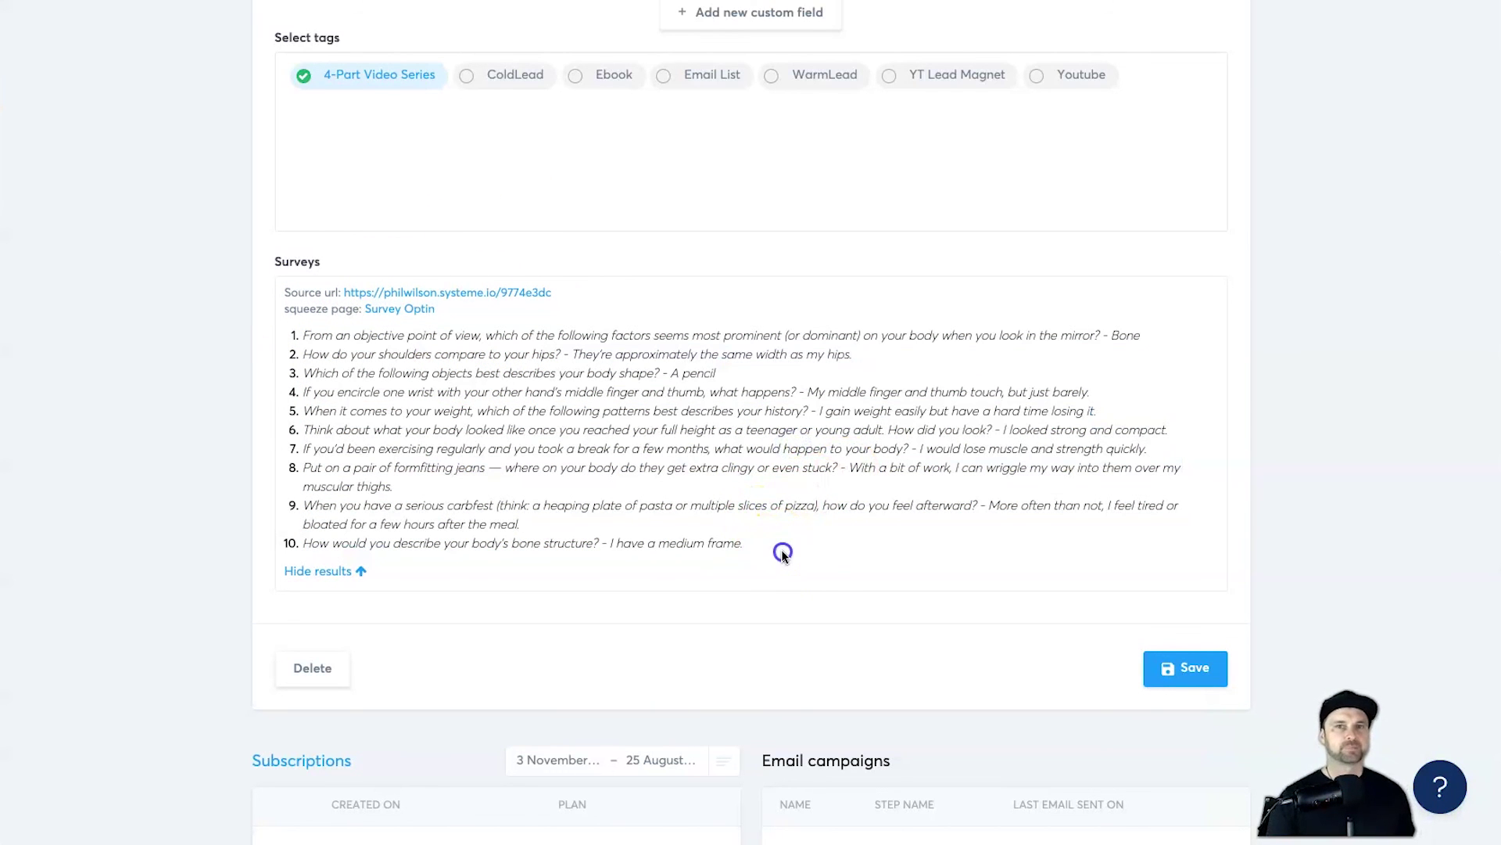
{"action": "left_click_drag", "start_coordinate": [783, 552], "coordinate": [208, 391]}
{"action": "left_click", "coordinate": [209, 381]}
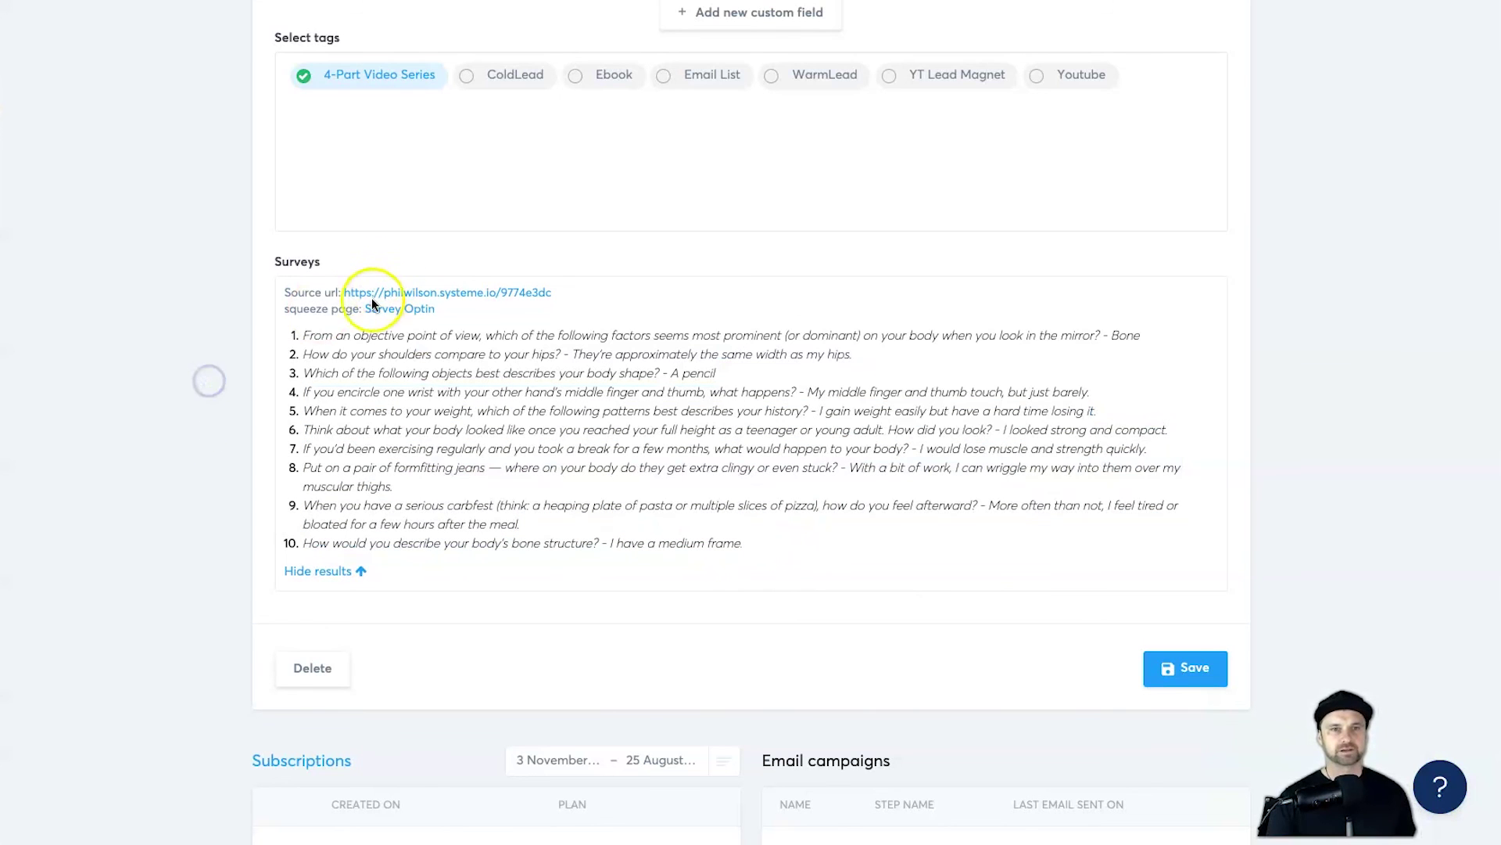
{"action": "left_click", "coordinate": [307, 337]}
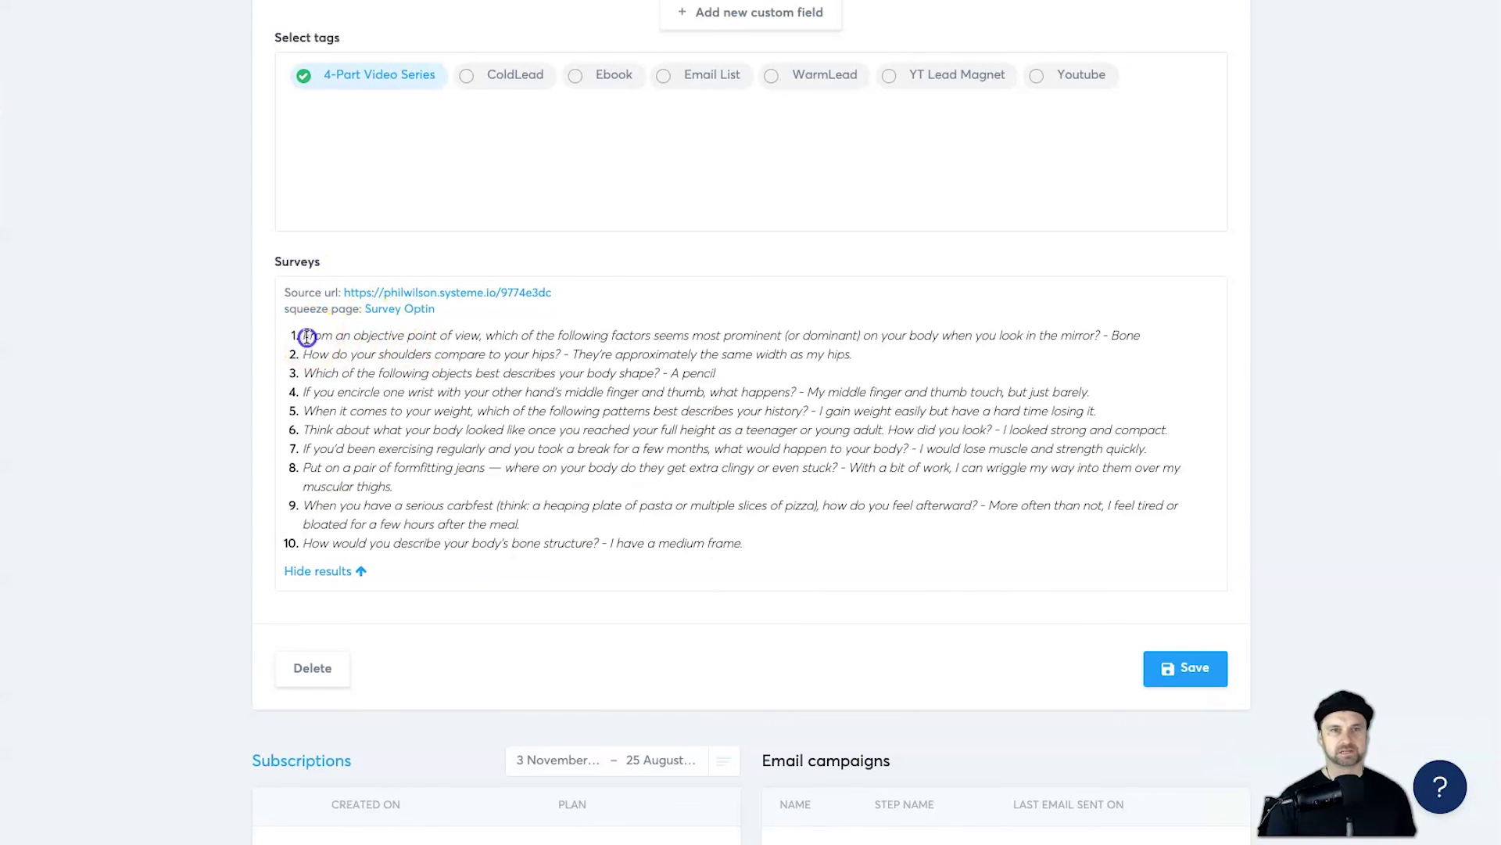
{"action": "left_click_drag", "start_coordinate": [307, 336], "coordinate": [871, 553]}
{"action": "scroll", "coordinate": [575, 544], "scroll_direction": "down", "scroll_amount": 1}
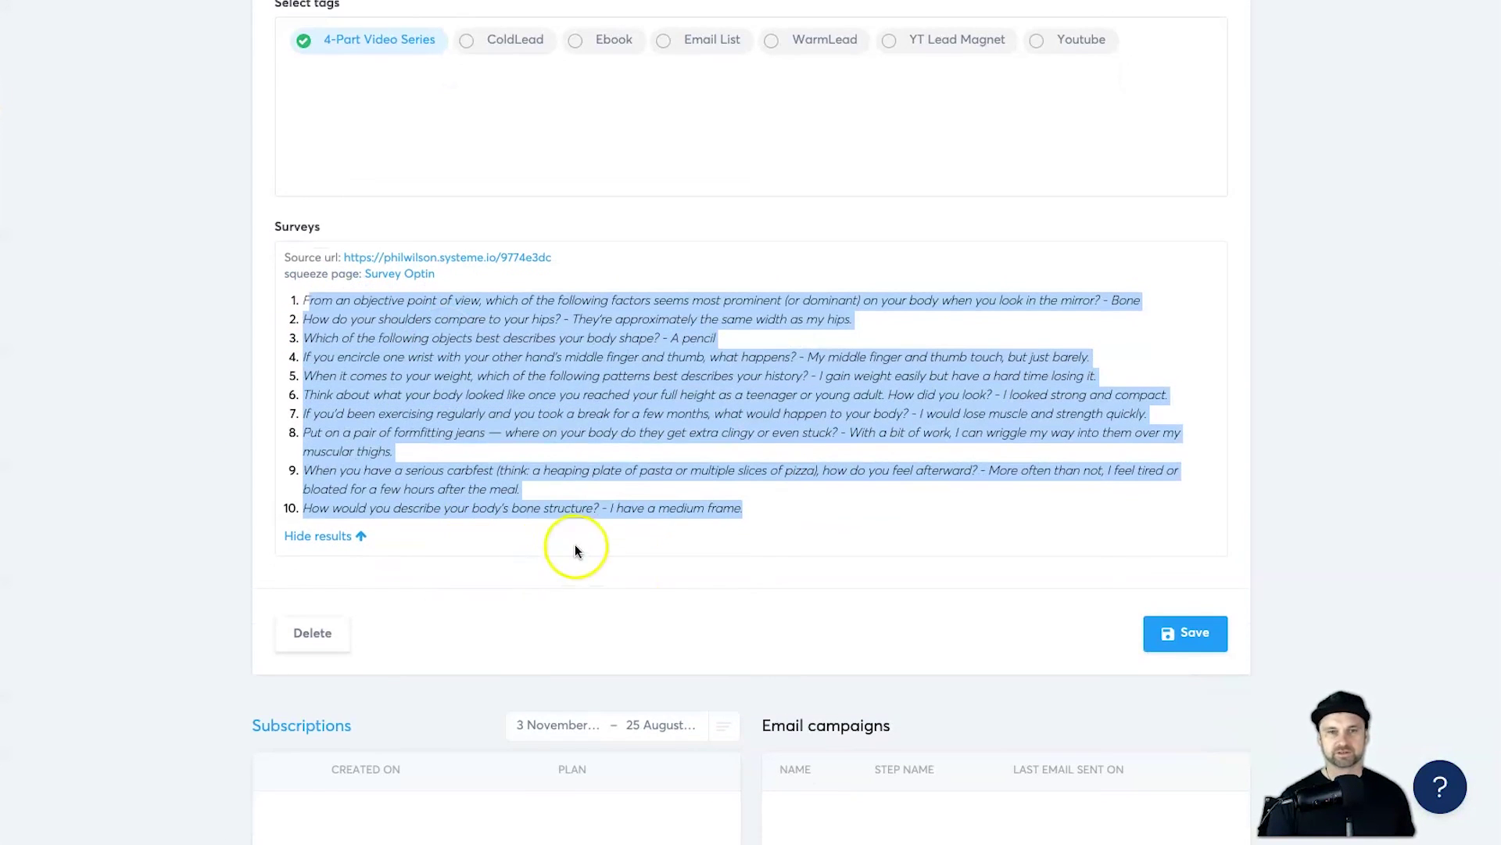
{"action": "scroll", "coordinate": [575, 544], "scroll_direction": "down", "scroll_amount": 7}
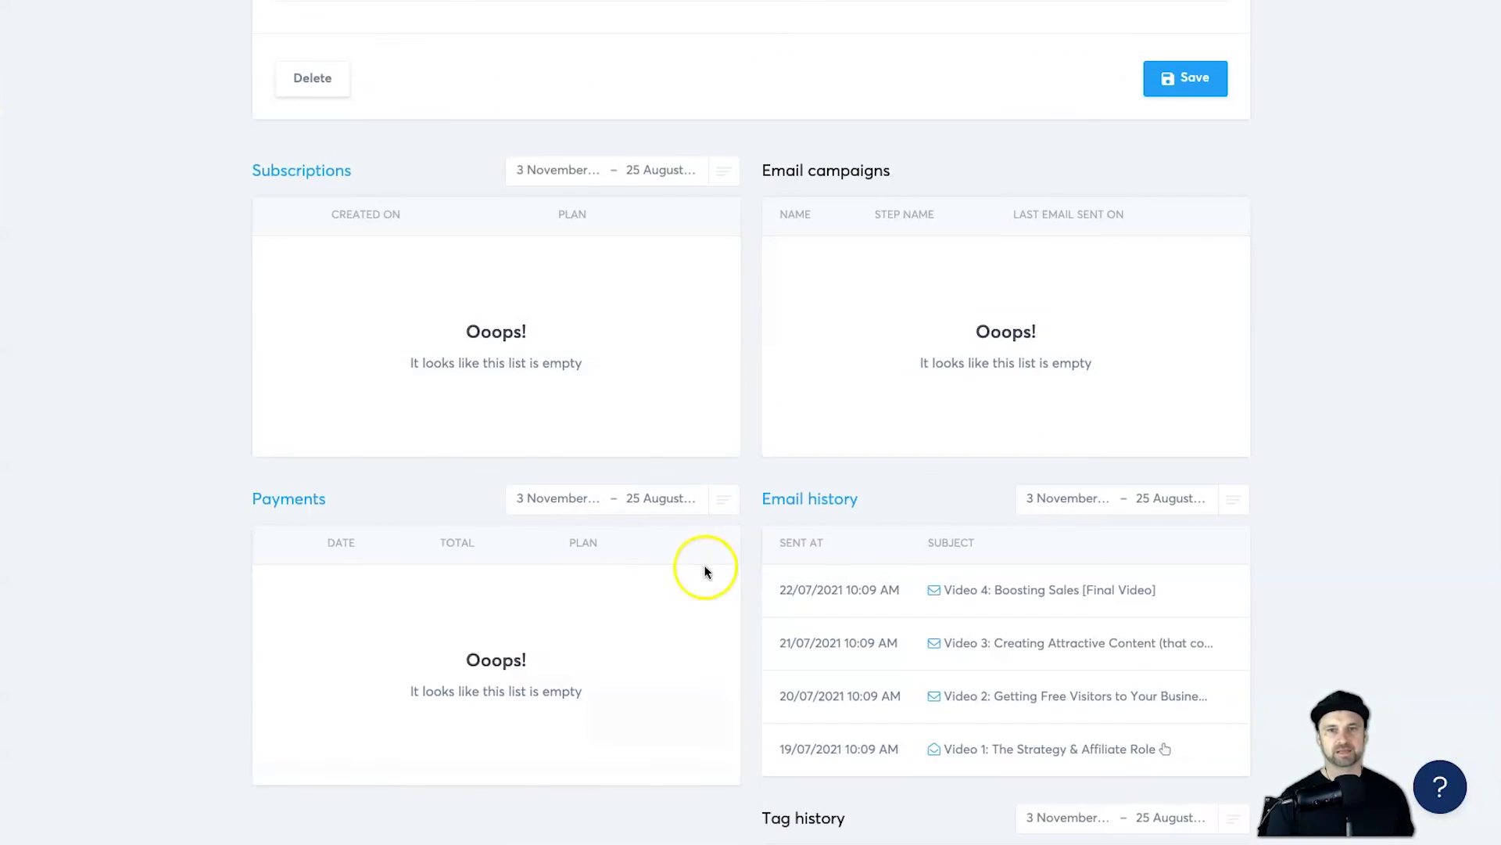
{"action": "scroll", "coordinate": [704, 565], "scroll_direction": "up", "scroll_amount": 10}
{"action": "left_click", "coordinate": [743, 576]}
Step: Examine the tenth survey answer closely in the Surveys list
{"action": "scroll", "coordinate": [751, 563], "scroll_direction": "up", "scroll_amount": 6}
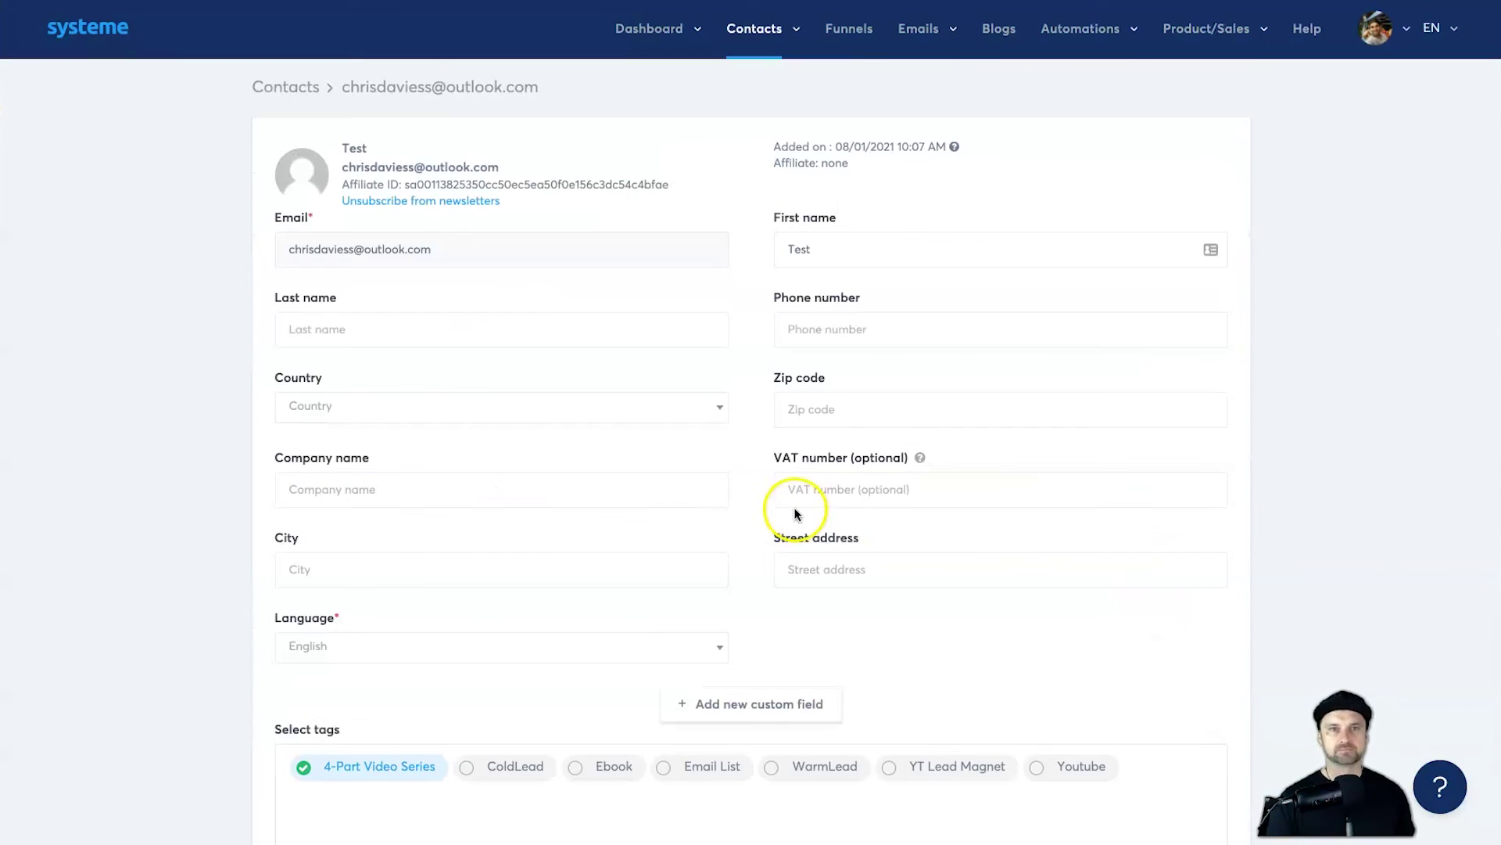
{"action": "scroll", "coordinate": [743, 534], "scroll_direction": "down", "scroll_amount": 10}
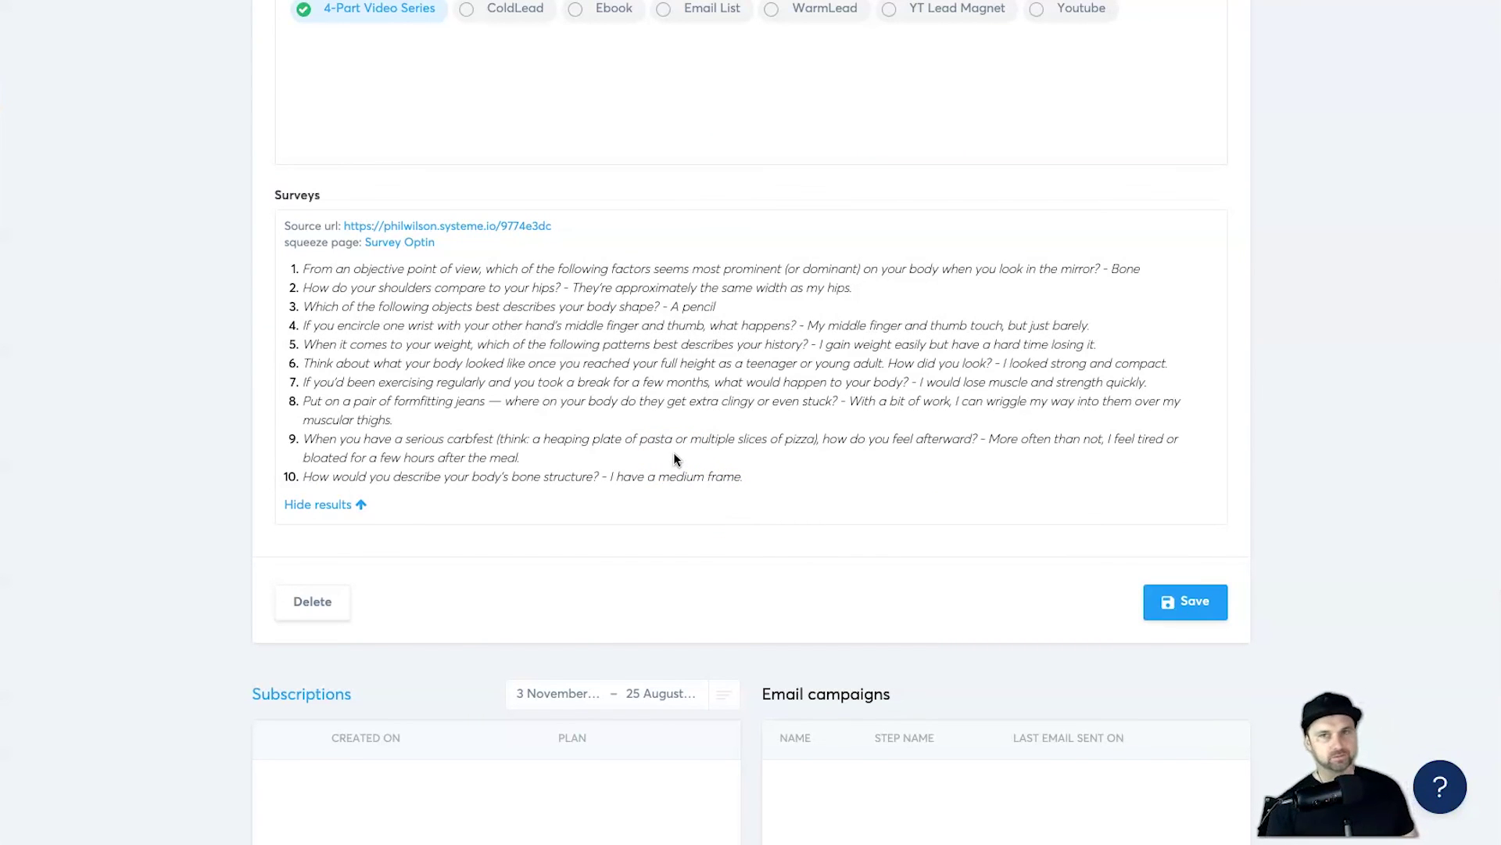
{"action": "left_click", "coordinate": [632, 368]}
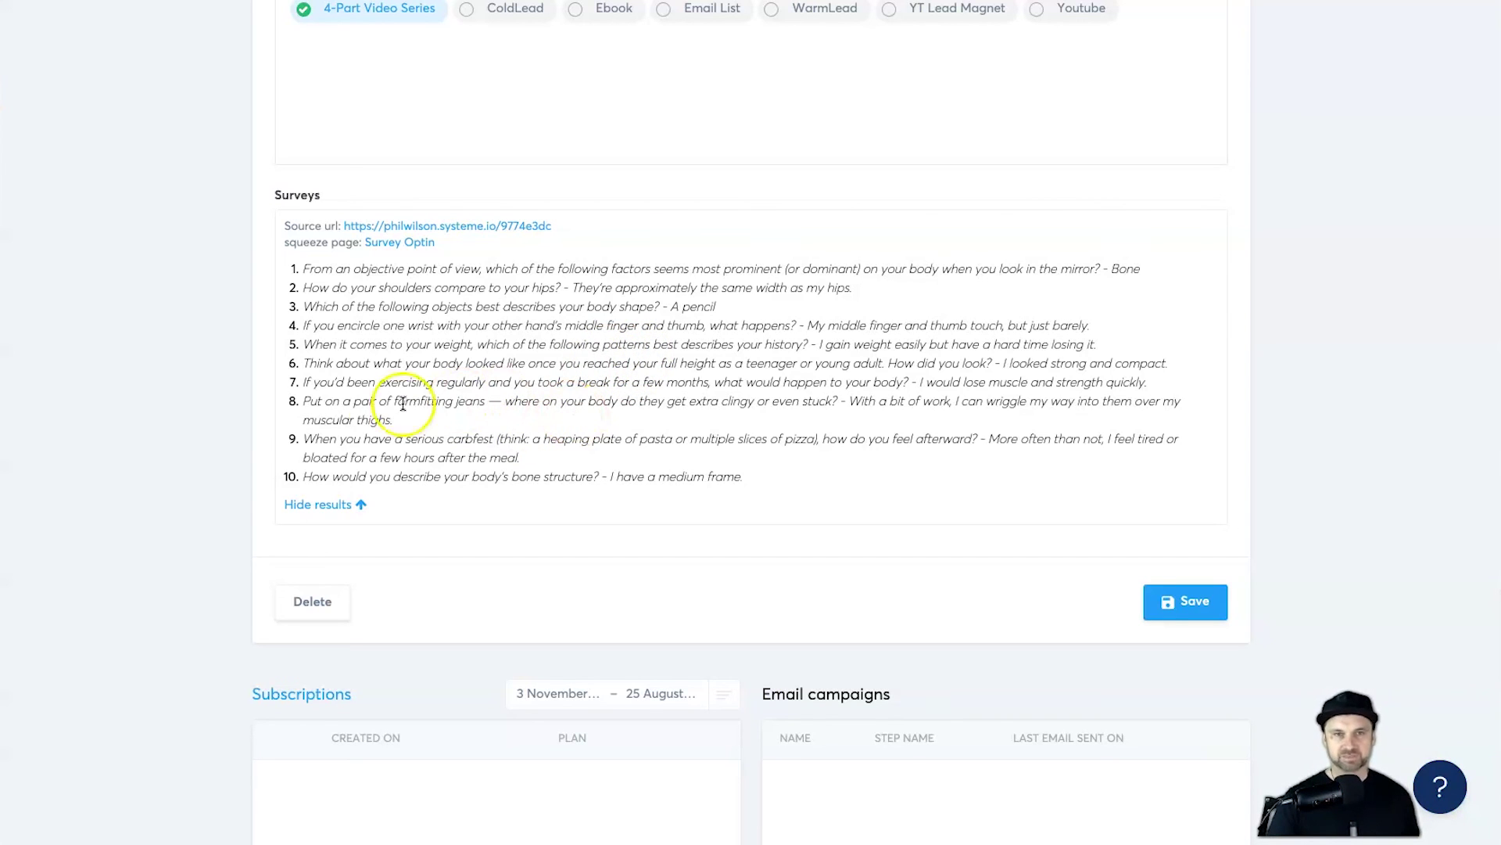
{"action": "triple_click", "coordinate": [735, 477]}
{"action": "triple_click", "coordinate": [683, 475]}
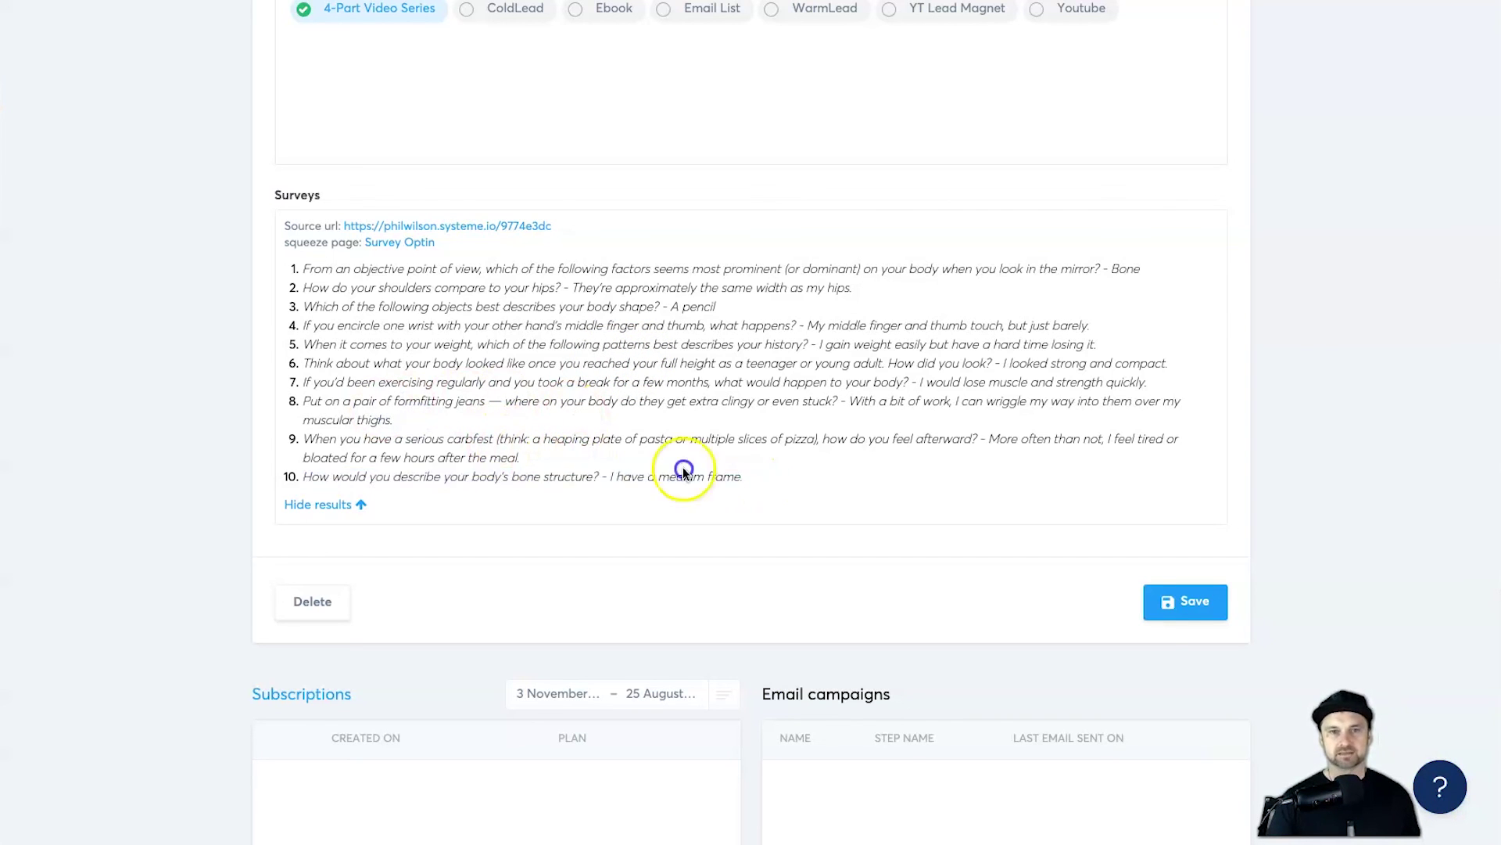
{"action": "left_click", "coordinate": [610, 475]}
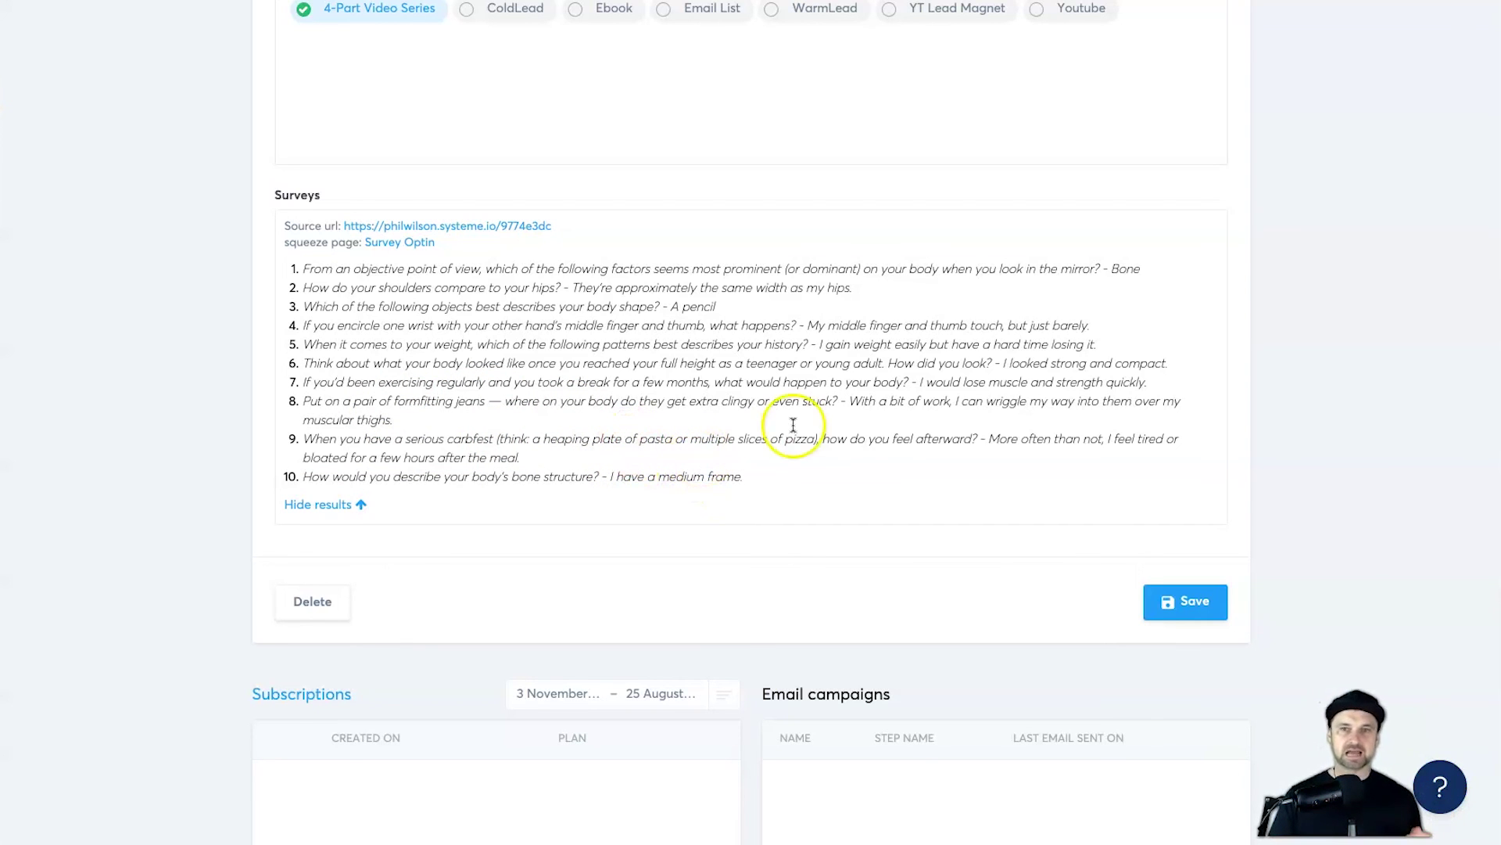
{"action": "scroll", "coordinate": [318, 341], "scroll_direction": "up", "scroll_amount": 3}
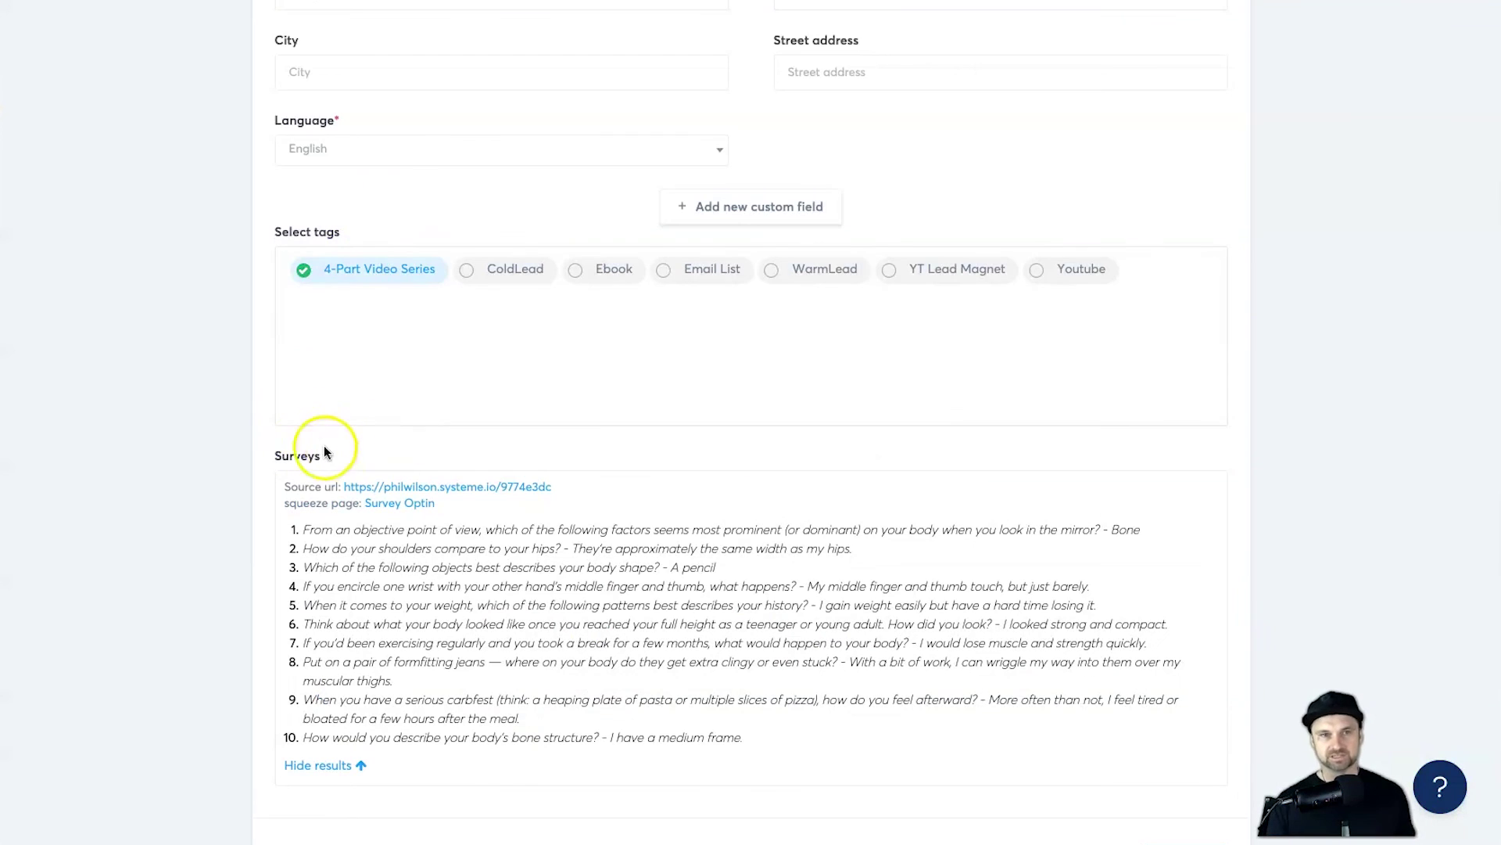
{"action": "scroll", "coordinate": [324, 444], "scroll_direction": "up", "scroll_amount": 6}
{"action": "scroll", "coordinate": [898, 268], "scroll_direction": "down", "scroll_amount": 6}
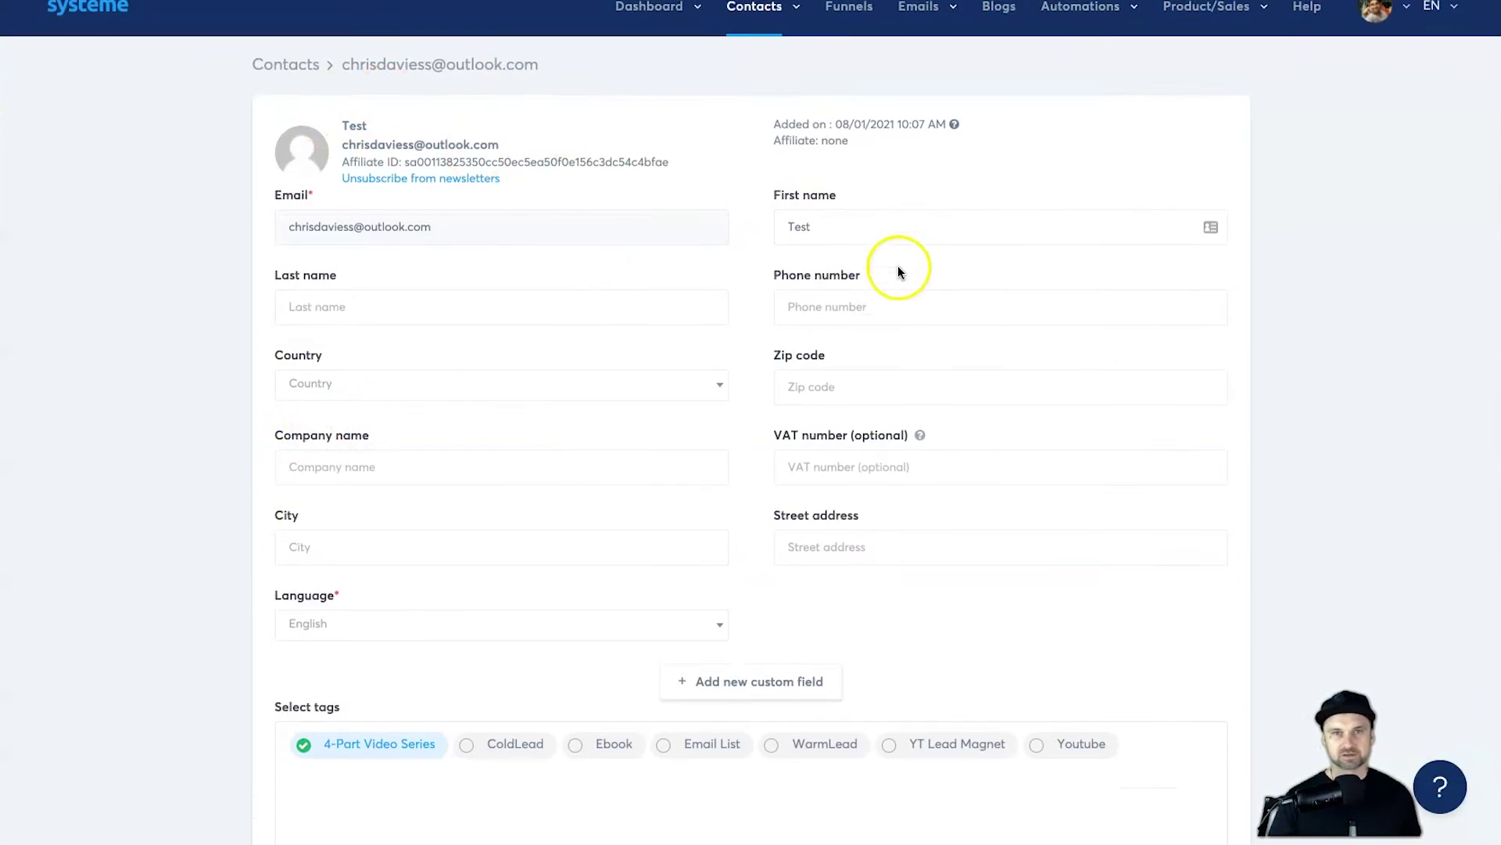
{"action": "scroll", "coordinate": [790, 289], "scroll_direction": "down", "scroll_amount": 3}
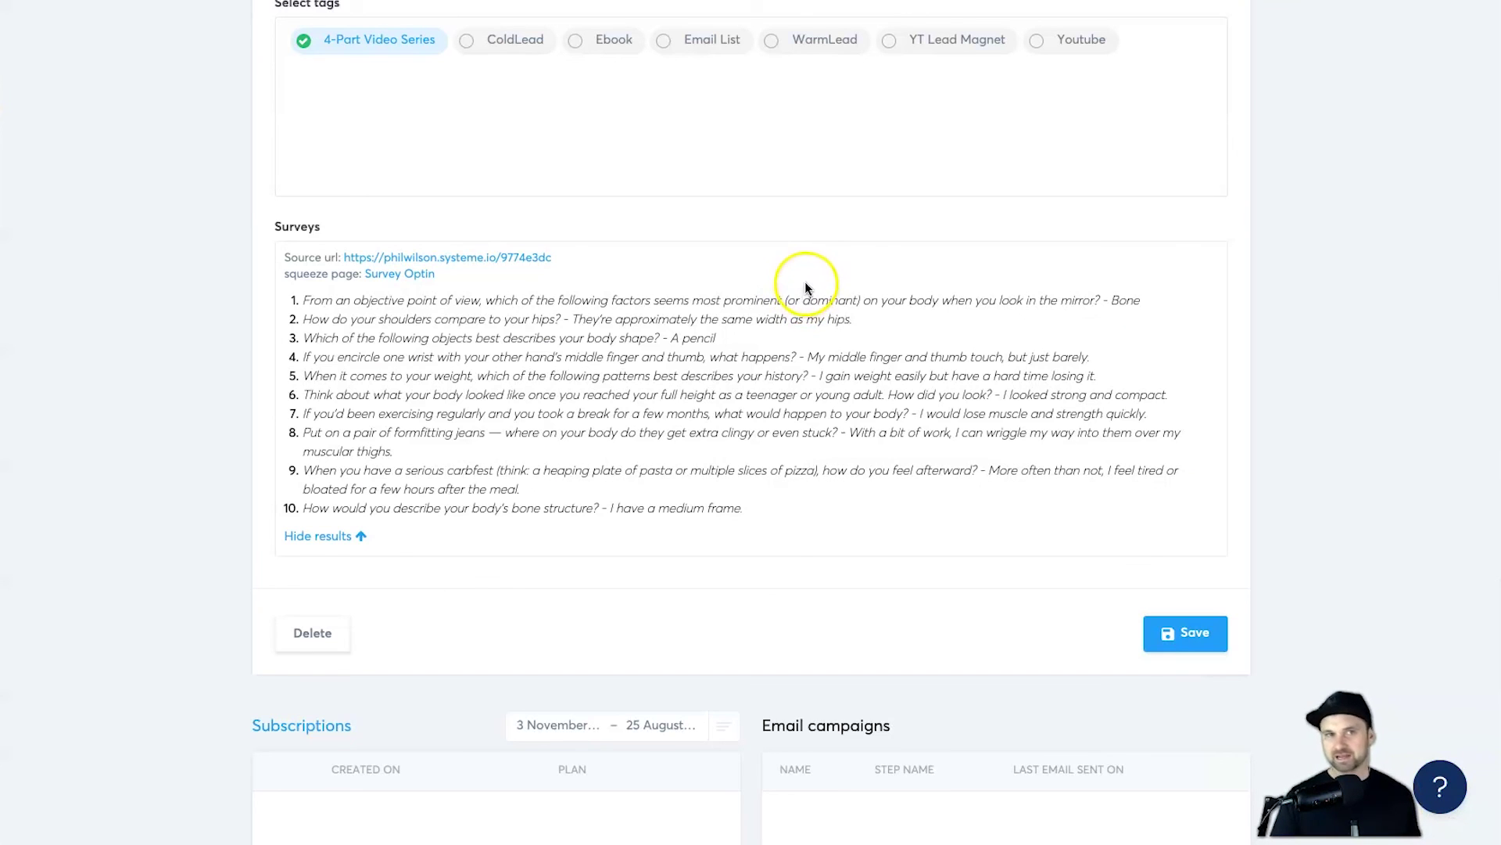
{"action": "scroll", "coordinate": [703, 320], "scroll_direction": "up", "scroll_amount": 1}
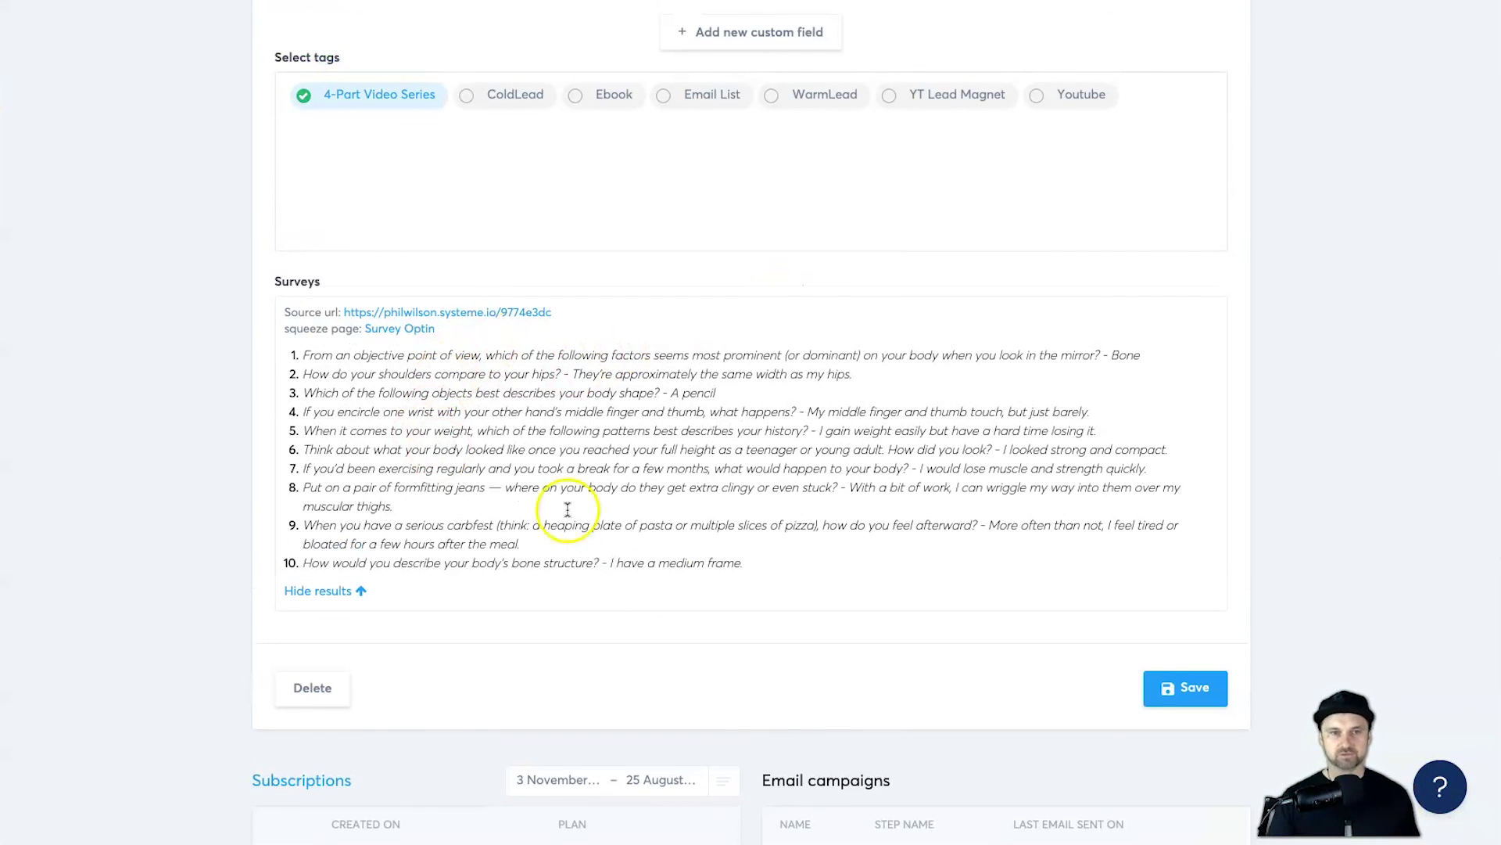
Step: Recheck the ending of answer 10 in the Surveys section
{"action": "left_click_drag", "start_coordinate": [745, 565], "coordinate": [583, 547]}
{"action": "left_click", "coordinate": [593, 546]}
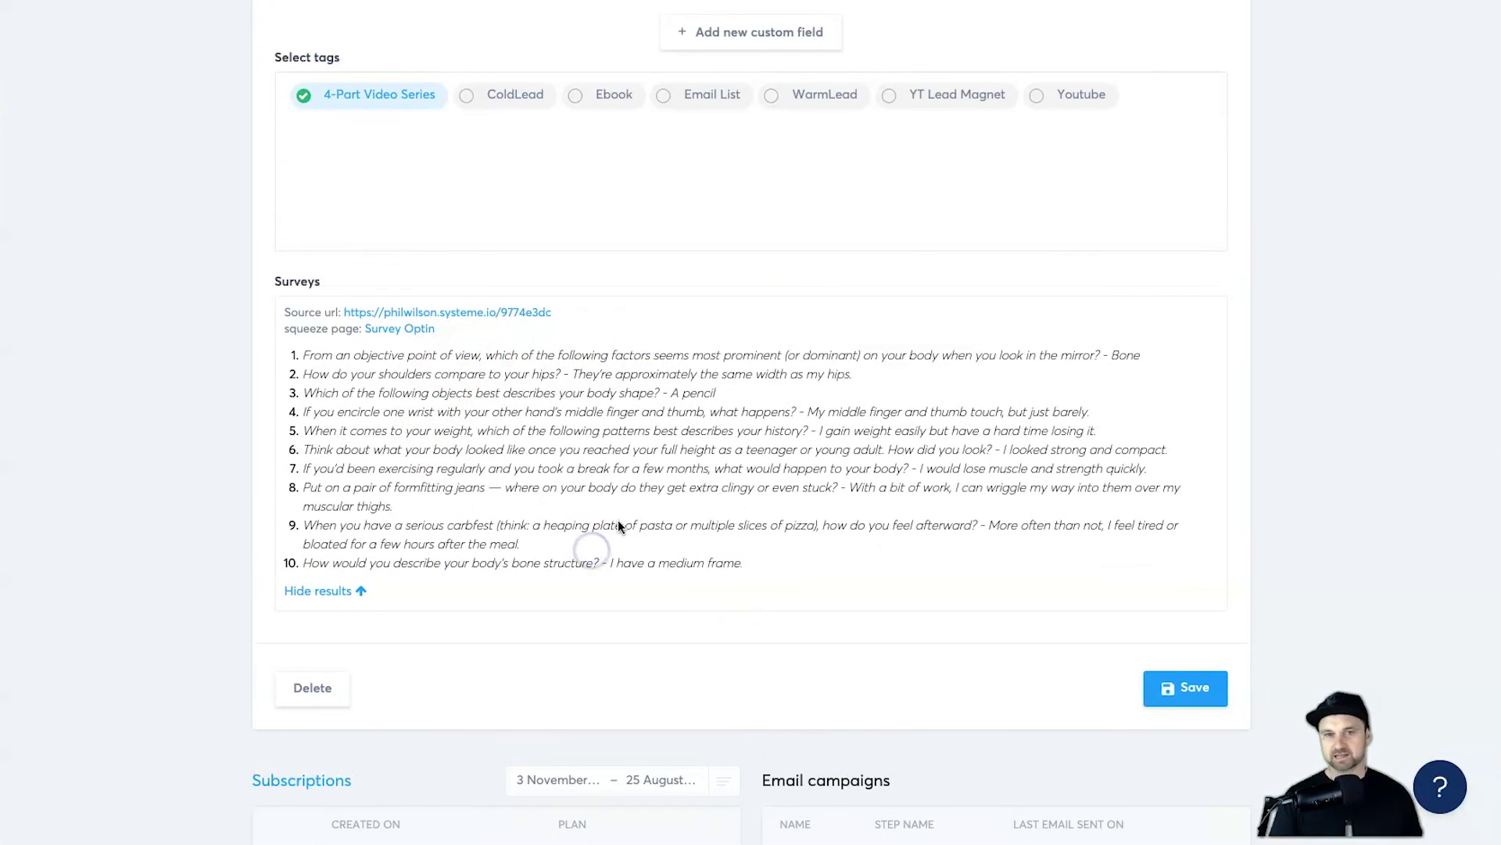
{"action": "scroll", "coordinate": [618, 519], "scroll_direction": "down", "scroll_amount": 3}
{"action": "scroll", "coordinate": [631, 507], "scroll_direction": "up", "scroll_amount": 2}
{"action": "scroll", "coordinate": [630, 509], "scroll_direction": "up", "scroll_amount": 15}
{"action": "left_click", "coordinate": [665, 490]}
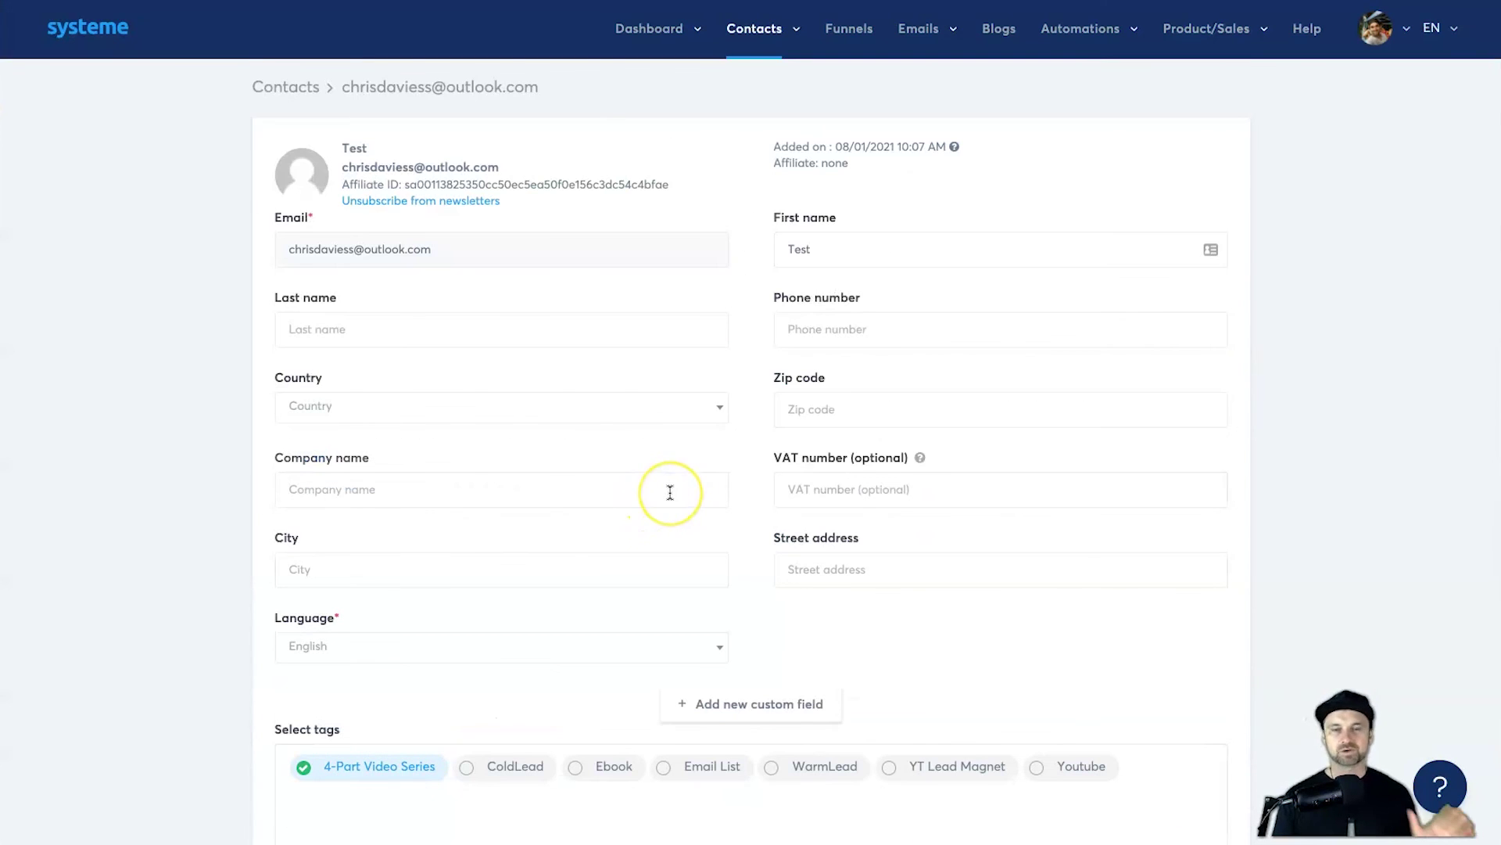